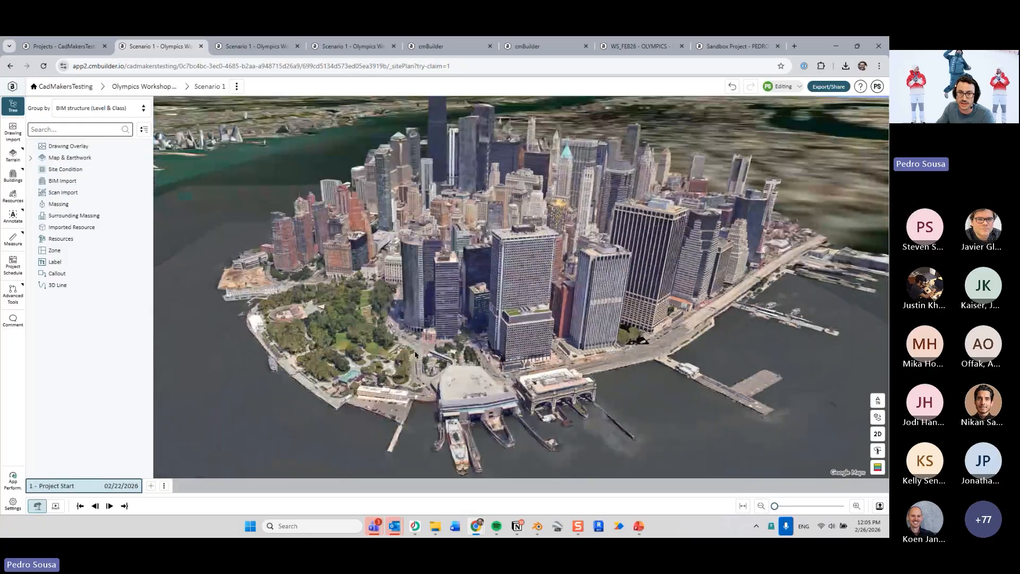
# Examine the waterfront towers and park at Manhattan's southern tip in the photorealistic 3D scene from several angles
pyautogui.scroll(5, 436, 351)
pyautogui.moveTo(435, 352); pyautogui.dragTo(526, 394, button='right')
pyautogui.moveTo(579, 351); pyautogui.dragTo(495, 357)
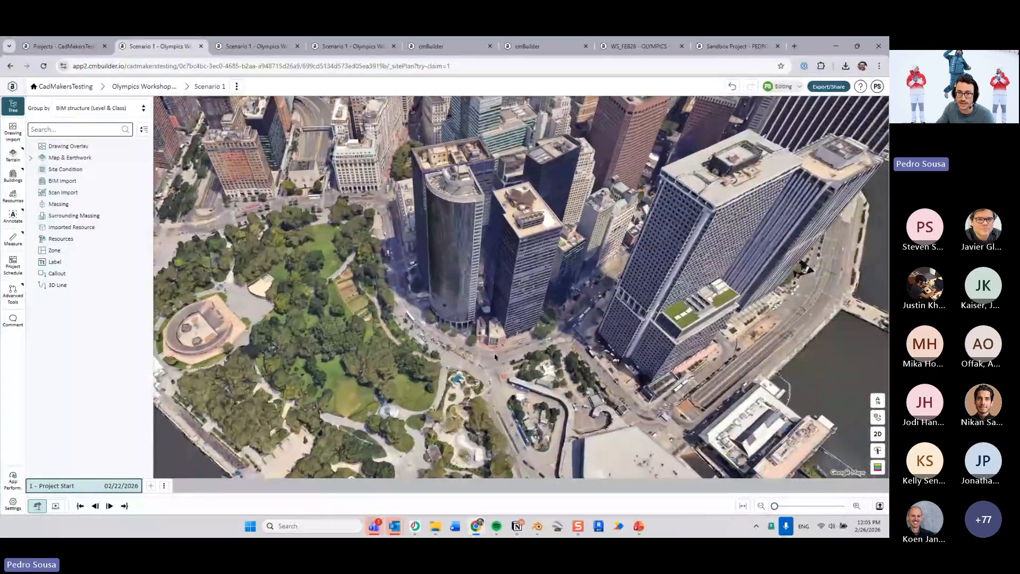
pyautogui.moveTo(503, 370); pyautogui.dragTo(484, 375, button='right')
pyautogui.scroll(-2, 491, 365)
pyautogui.moveTo(492, 365); pyautogui.dragTo(479, 375)
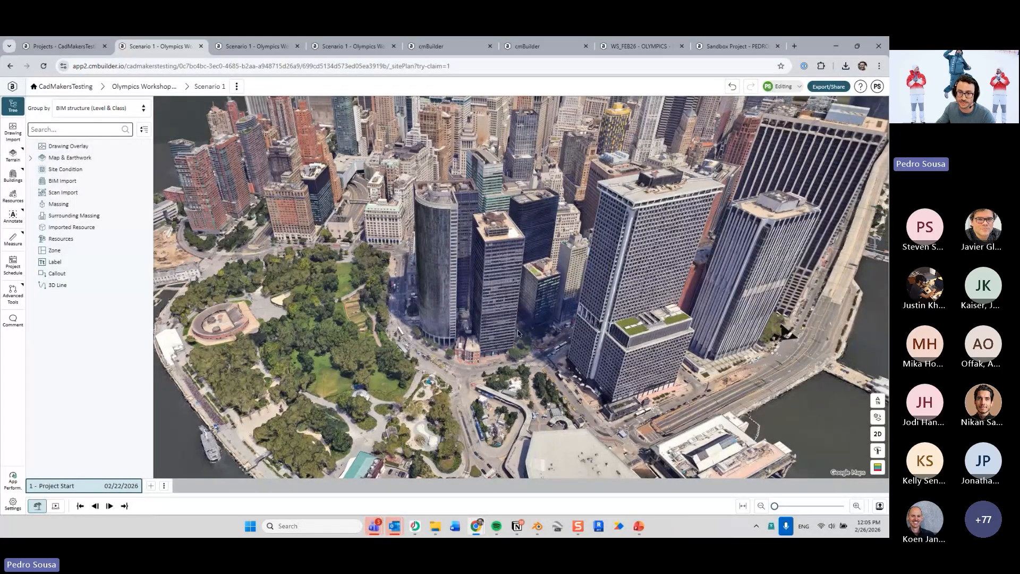
# Switch from the PowerPoint slides back to the browser and open the company's Integrations settings
pyautogui.click(639, 526)
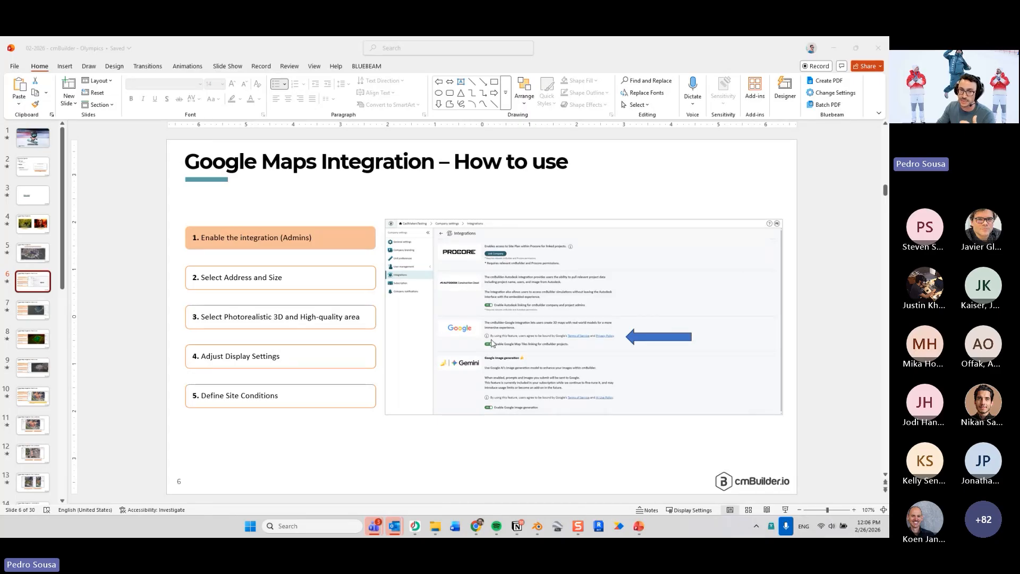
pyautogui.moveTo(477, 526)
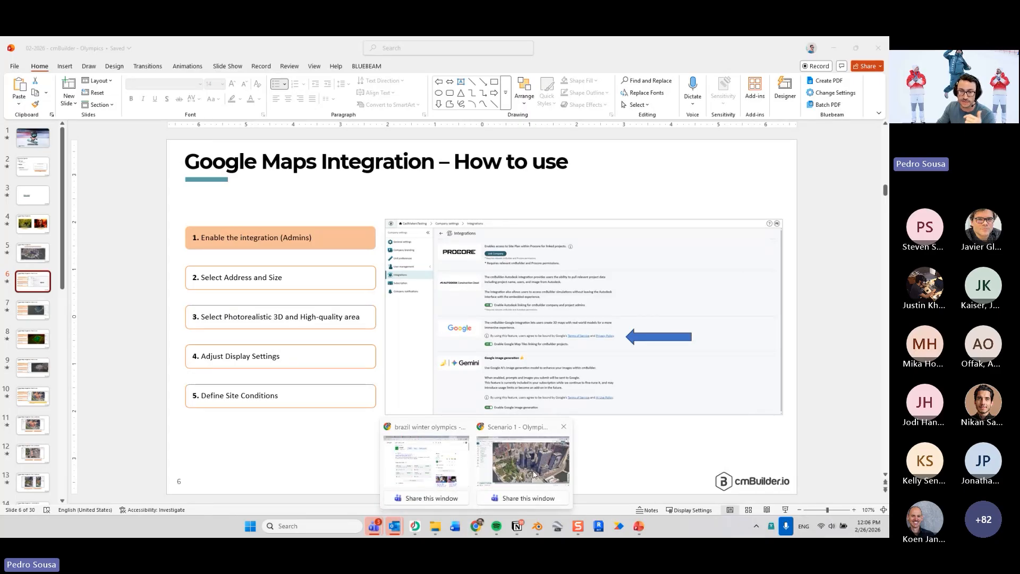
pyautogui.click(534, 474)
pyautogui.click(62, 46)
pyautogui.click(44, 153)
pyautogui.click(38, 202)
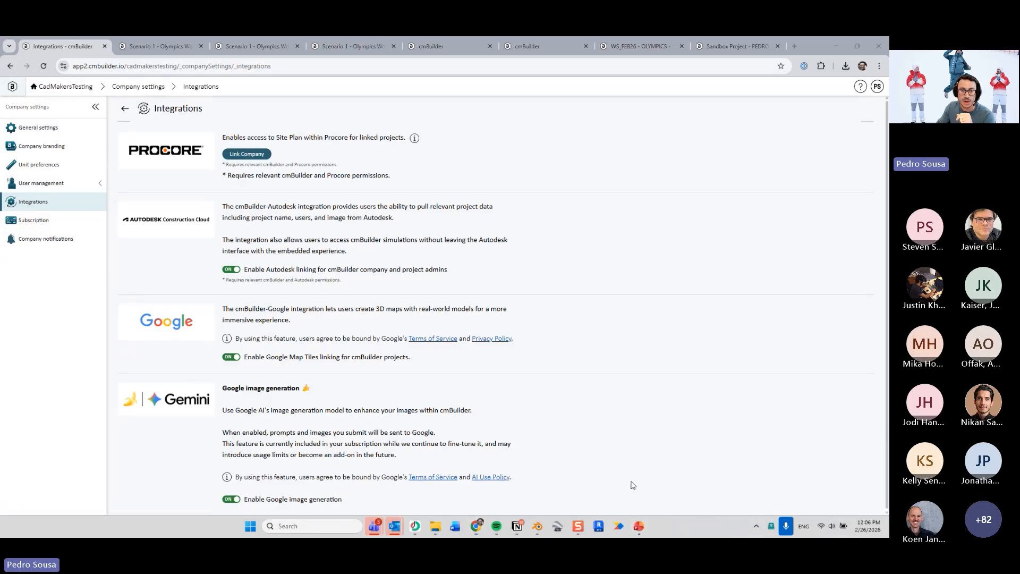
# Switch to PowerPoint and review the Google Maps Integration how-to slides 6 to 10, returning to slide 6
pyautogui.click(639, 527)
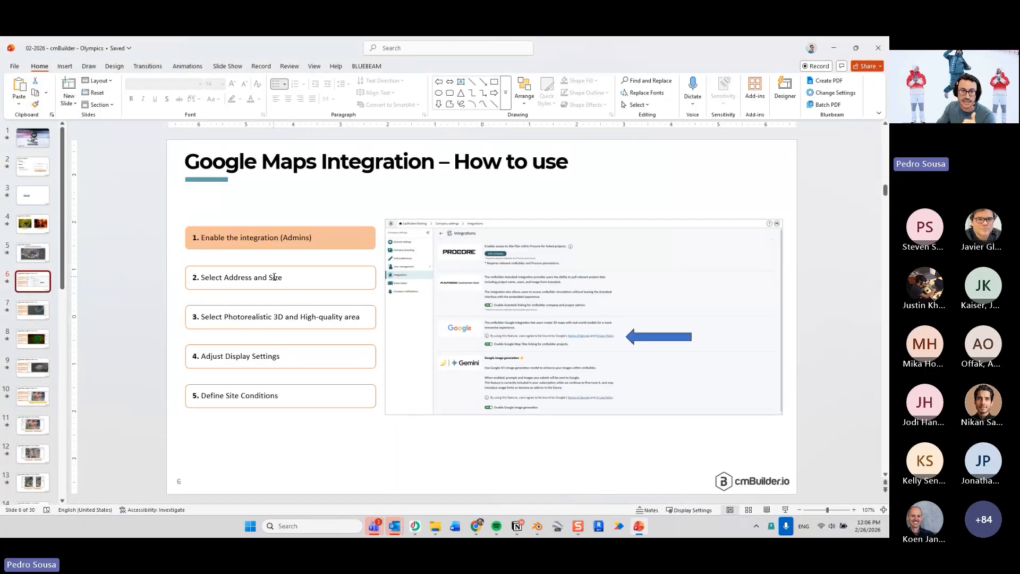
pyautogui.click(33, 310)
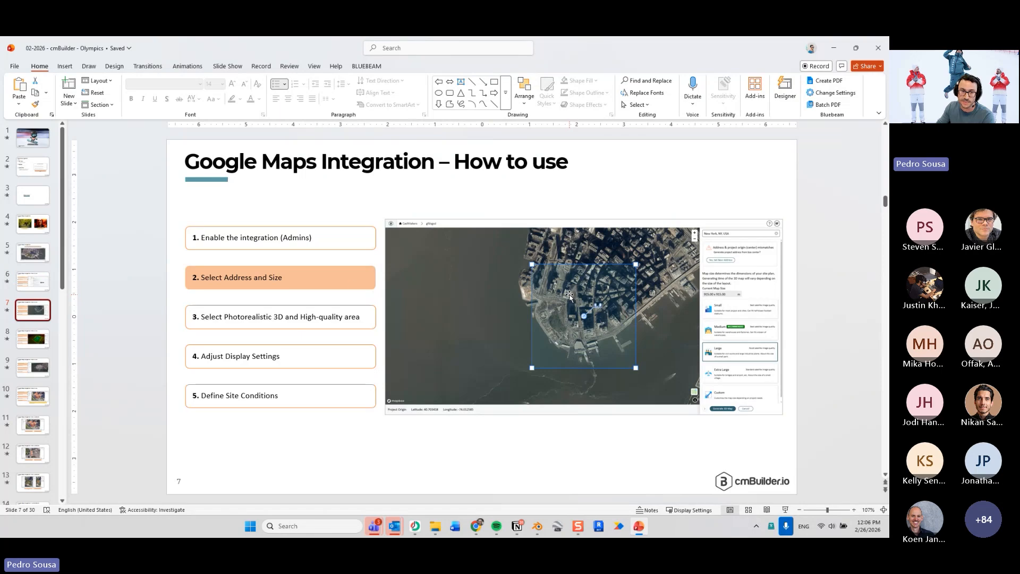
pyautogui.click(49, 343)
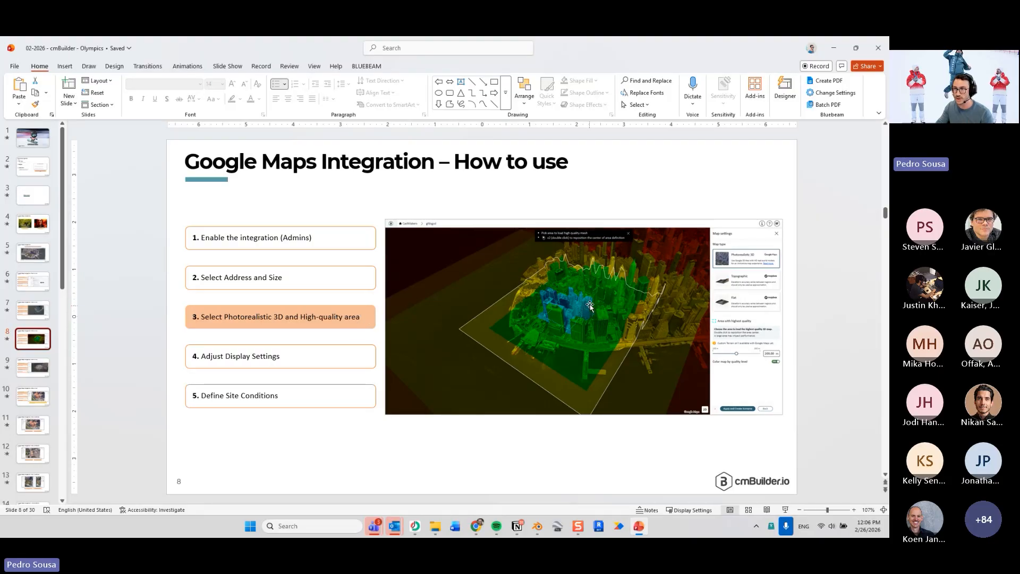
pyautogui.click(33, 371)
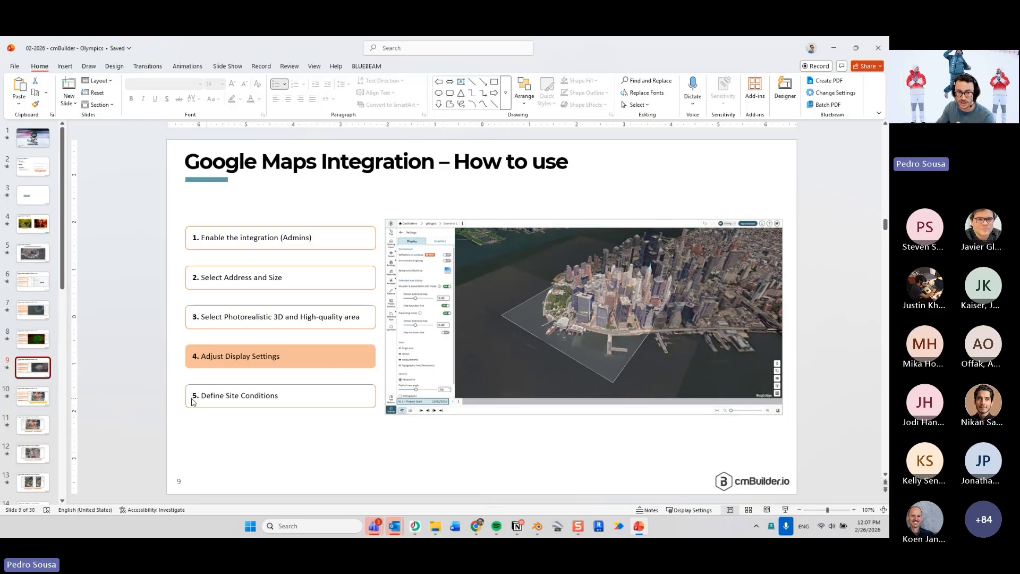
pyautogui.click(49, 403)
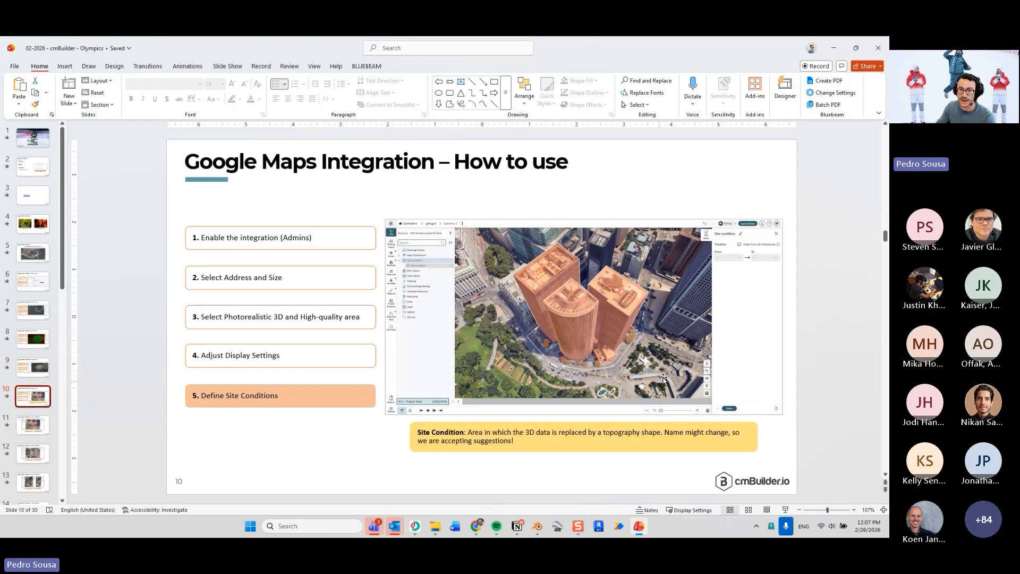
pyautogui.click(40, 367)
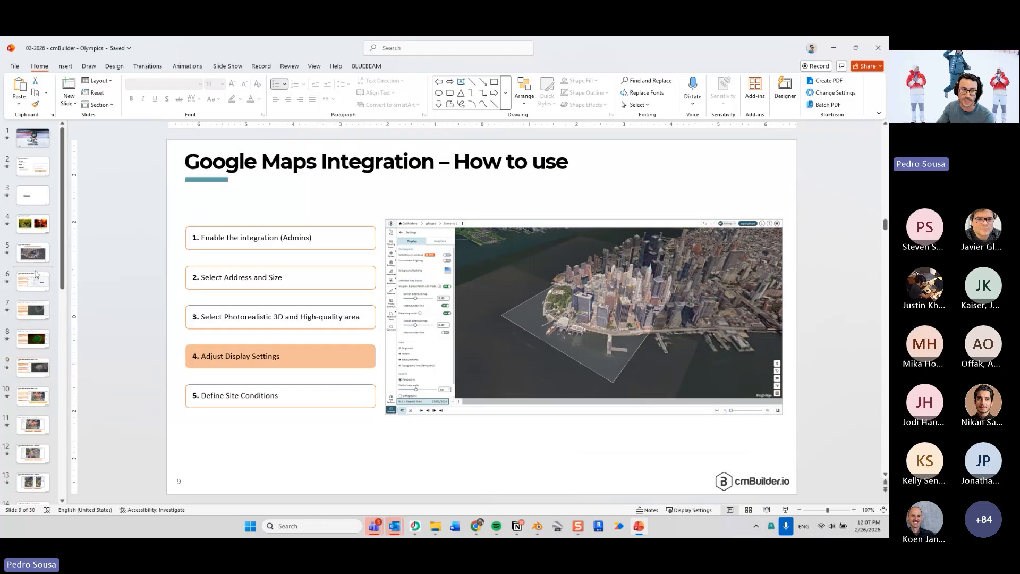
pyautogui.click(41, 284)
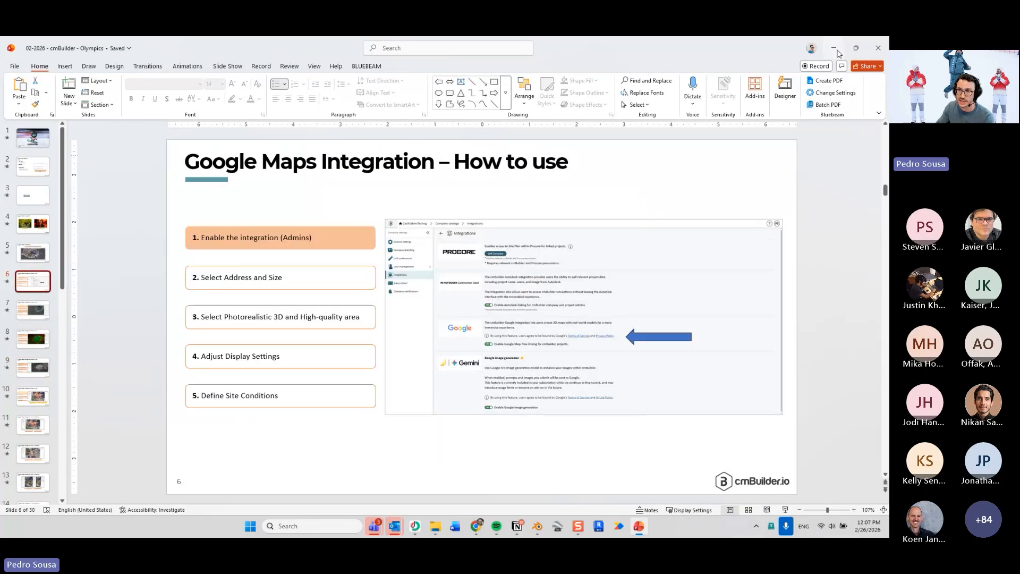
# Switch to cmBuilder in the browser and set up a new org-wide project named OW - Test 1, proceeding to 3D map setup
pyautogui.hotkey('alt', 'Tab')
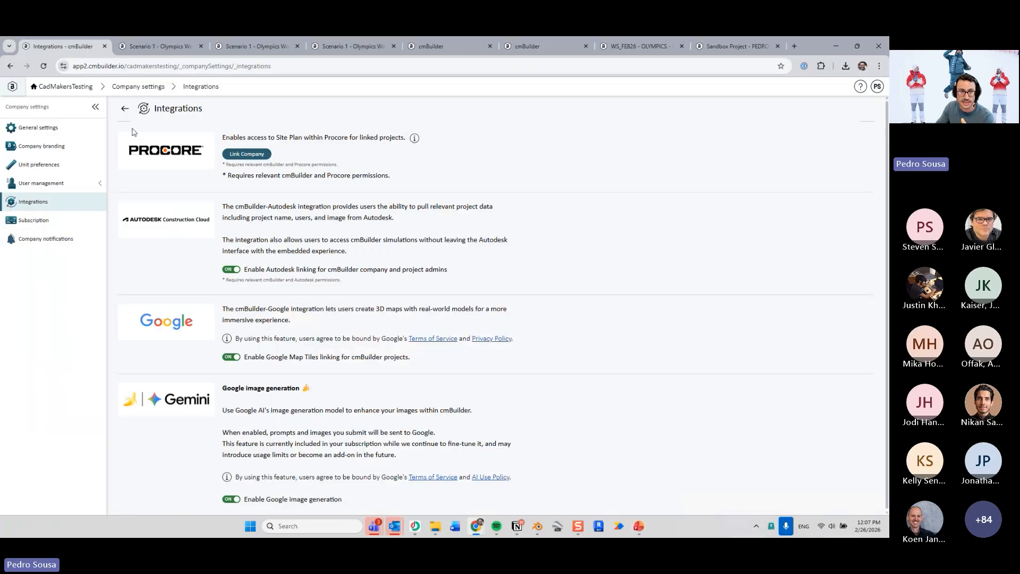
pyautogui.click(74, 88)
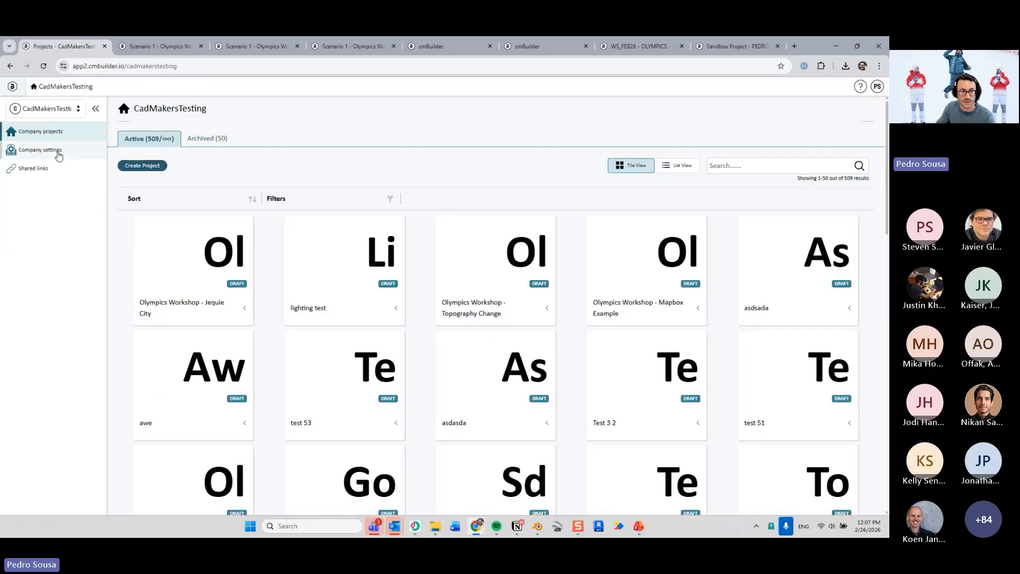
pyautogui.click(151, 175)
pyautogui.click(408, 210)
pyautogui.write('OW - Test')
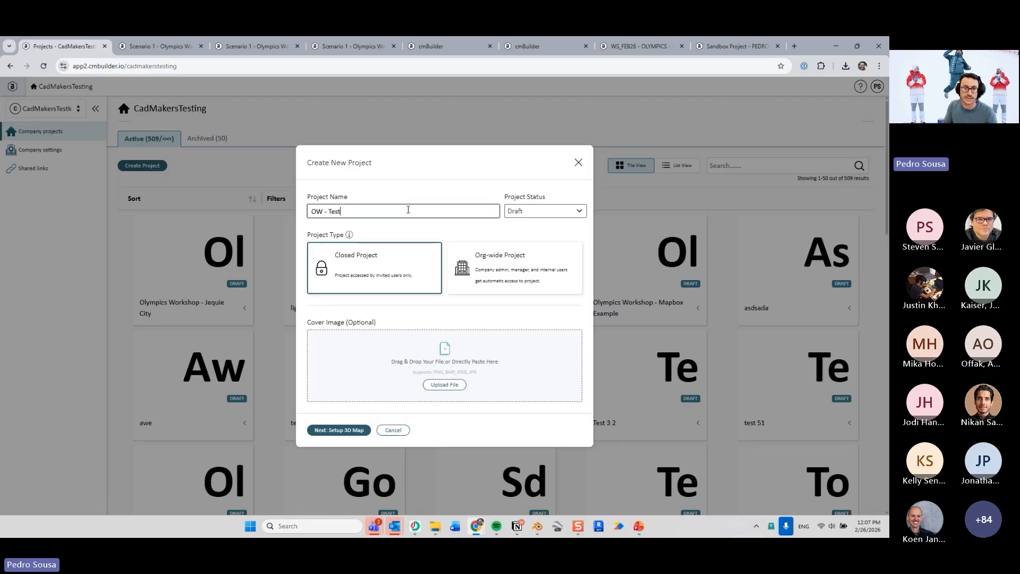
pyautogui.click(531, 260)
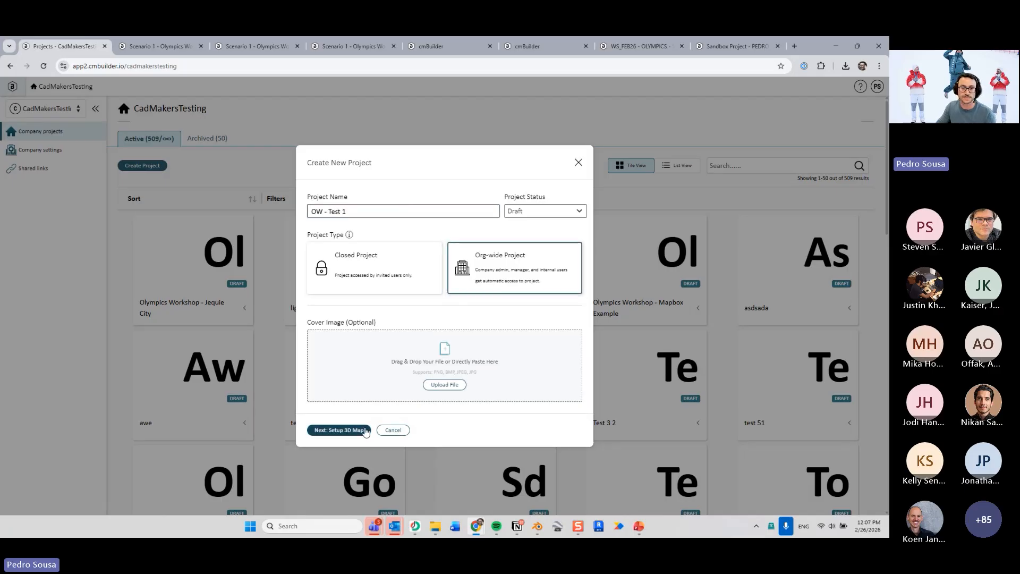
pyautogui.click(335, 430)
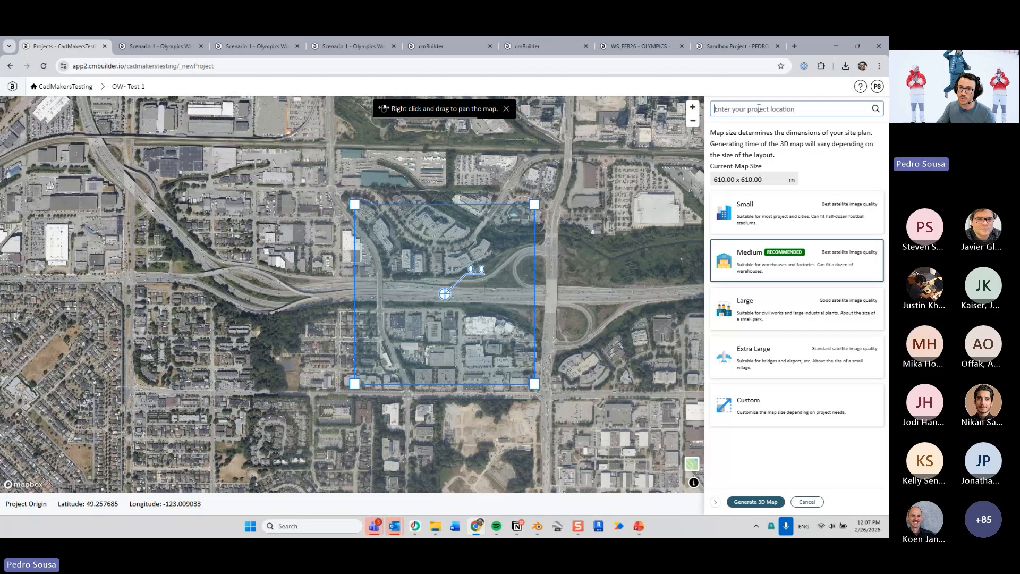
# Set the project location to New York, NY, USA and place the map boundary over Manhattan's southern tip
pyautogui.write('new you')
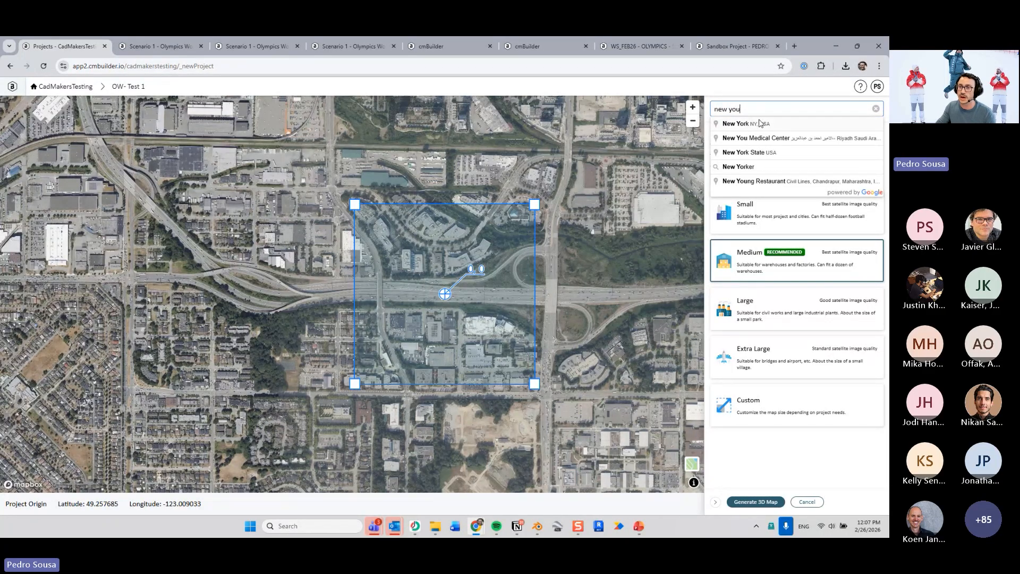
pyautogui.click(761, 123)
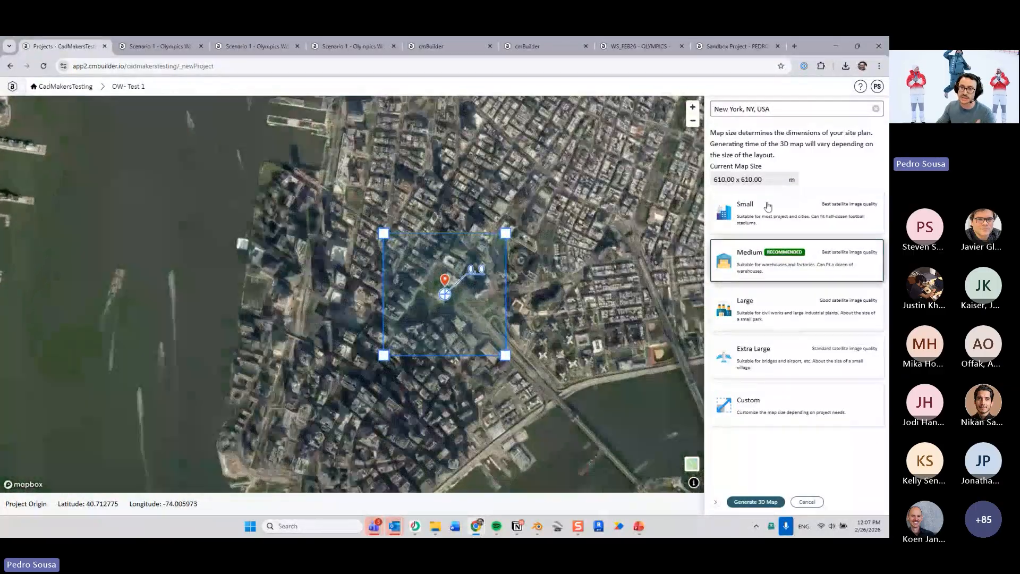
pyautogui.scroll(-4, 568, 396)
pyautogui.moveTo(568, 397); pyautogui.dragTo(643, 236)
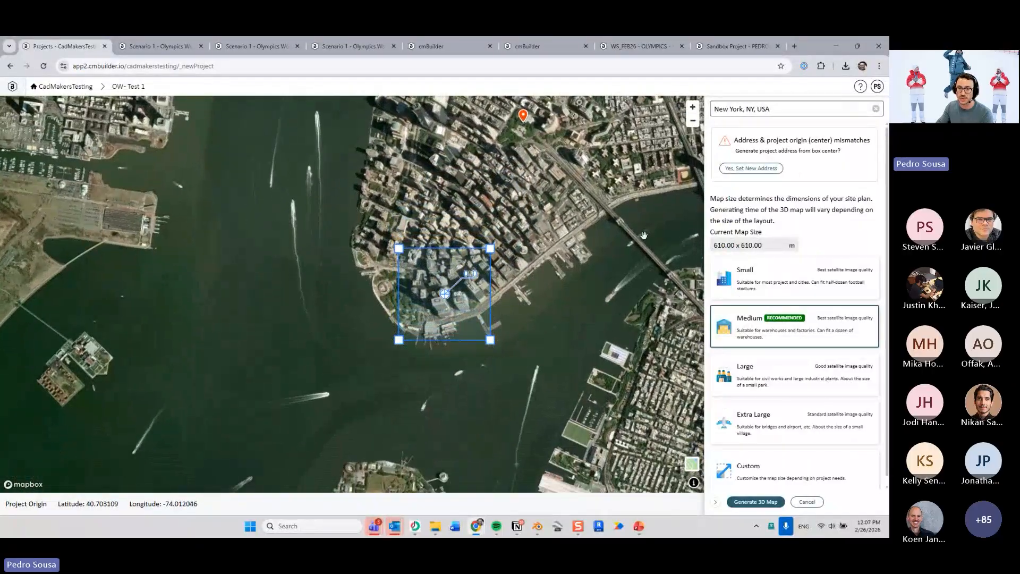
# Choose the Extra Large map size, fine-tune the boundary's position over lower Manhattan and generate the 3D map
pyautogui.click(779, 420)
pyautogui.moveTo(639, 213); pyautogui.dragTo(646, 227)
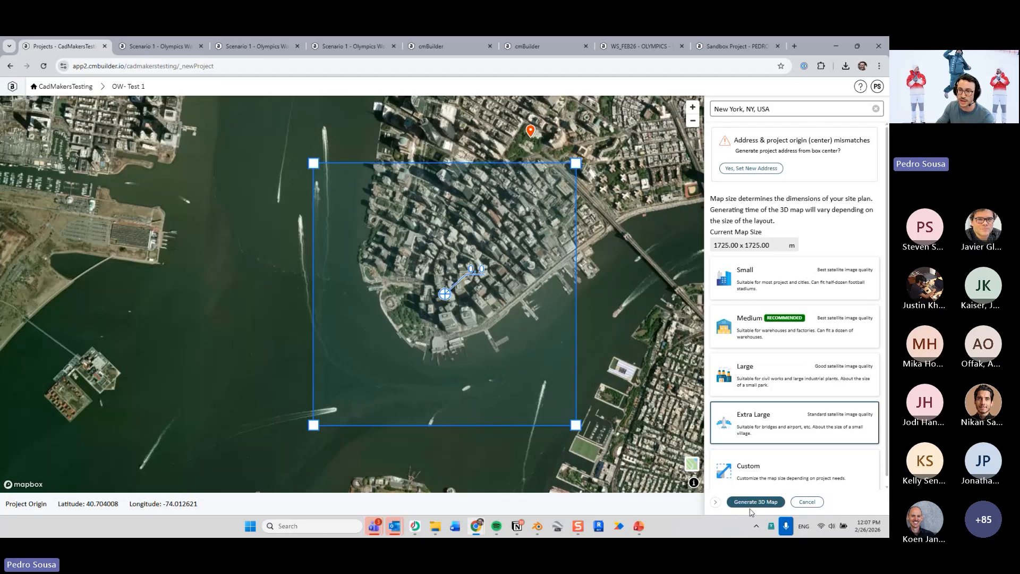
pyautogui.click(754, 506)
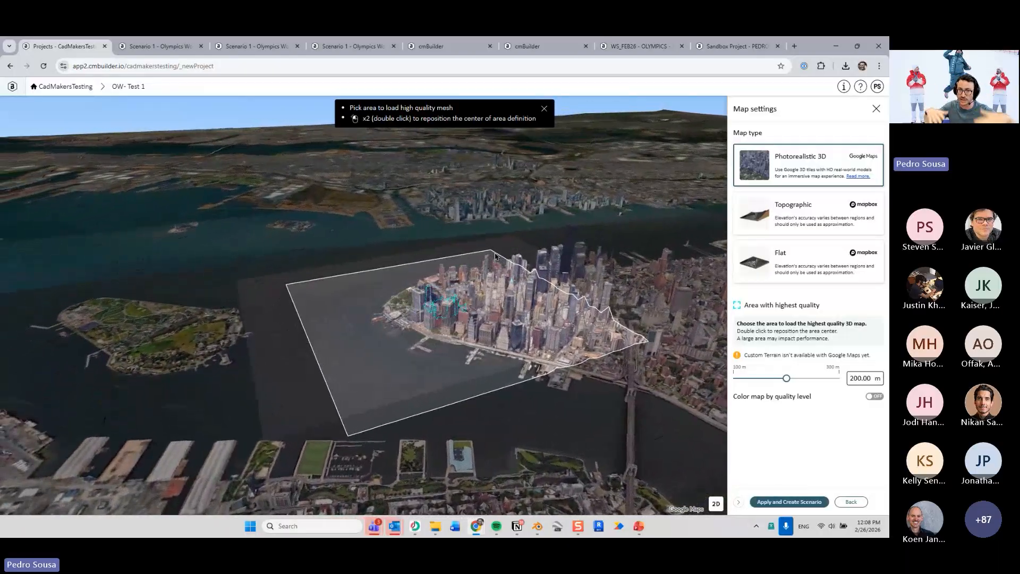
# Examine the generated photorealistic map of lower Manhattan and its site boundary from several angles
pyautogui.scroll(5, 495, 257)
pyautogui.moveTo(495, 257); pyautogui.dragTo(505, 137)
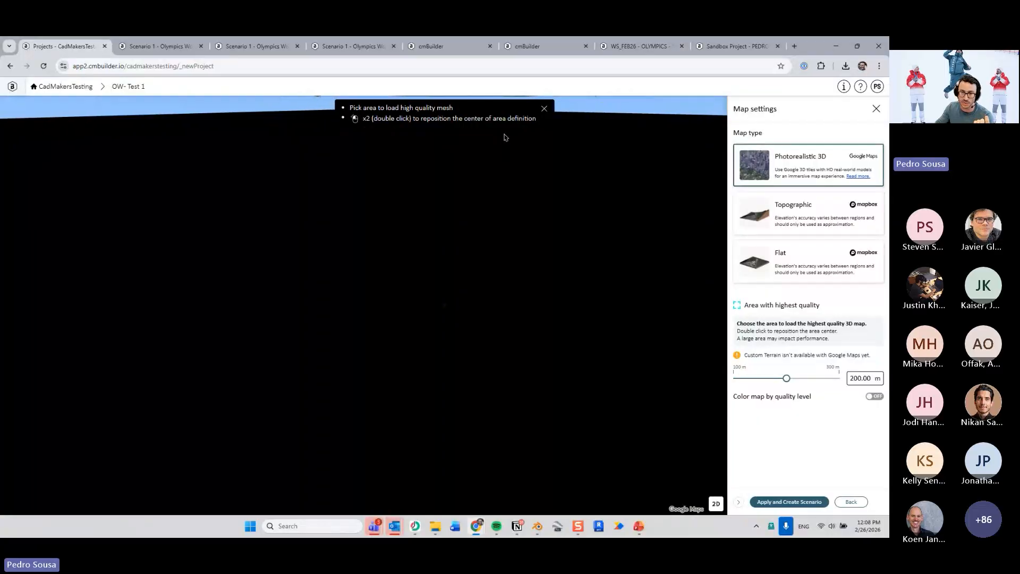
pyautogui.moveTo(456, 220); pyautogui.dragTo(443, 409)
pyautogui.scroll(-5, 515, 350)
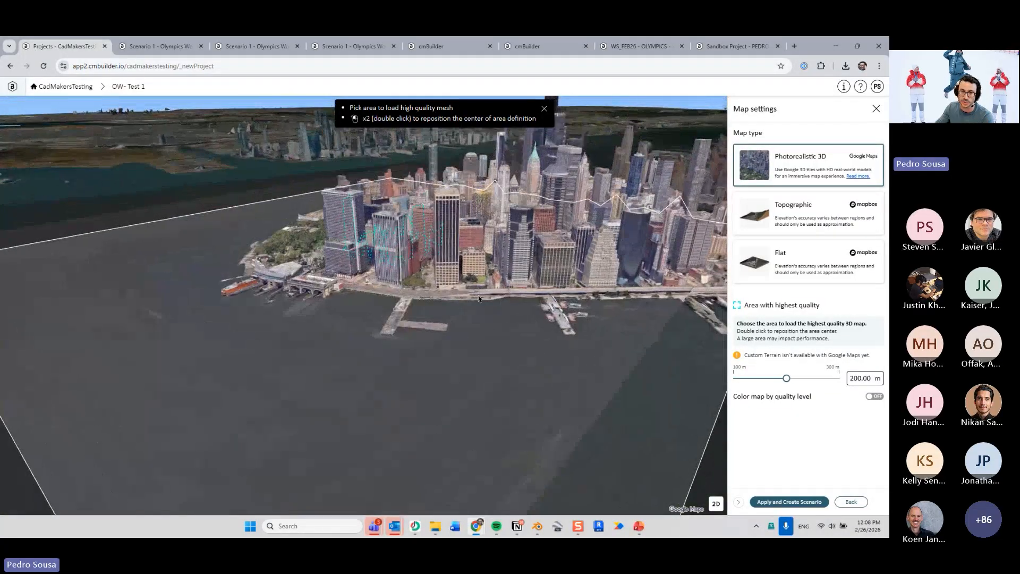
pyautogui.scroll(3, 516, 350)
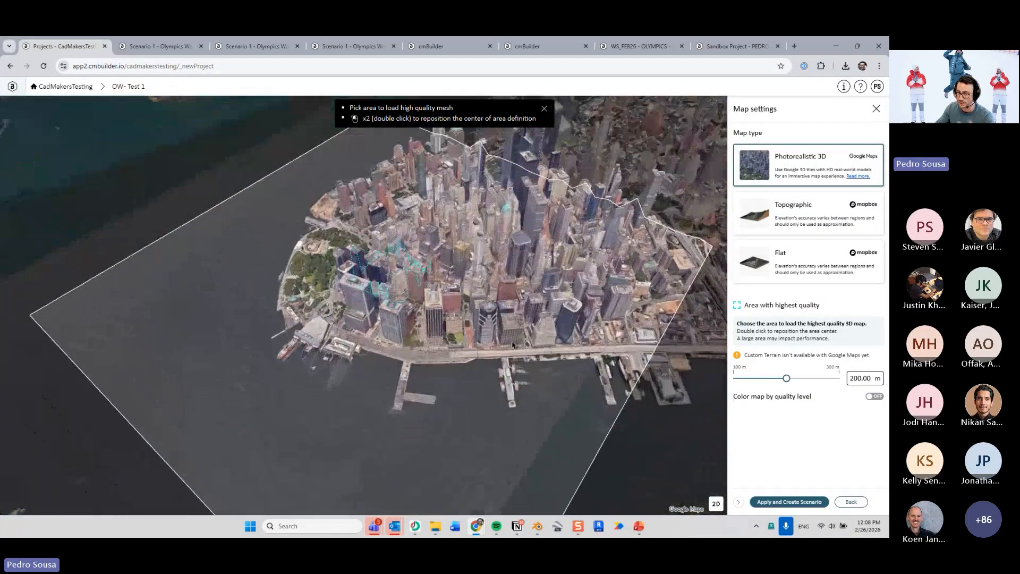
pyautogui.moveTo(522, 304); pyautogui.dragTo(534, 346)
pyautogui.moveTo(464, 346); pyautogui.dragTo(494, 272)
# Preview the Topographic and Flat map types and return to Photorealistic 3D
pyautogui.moveTo(800, 170)
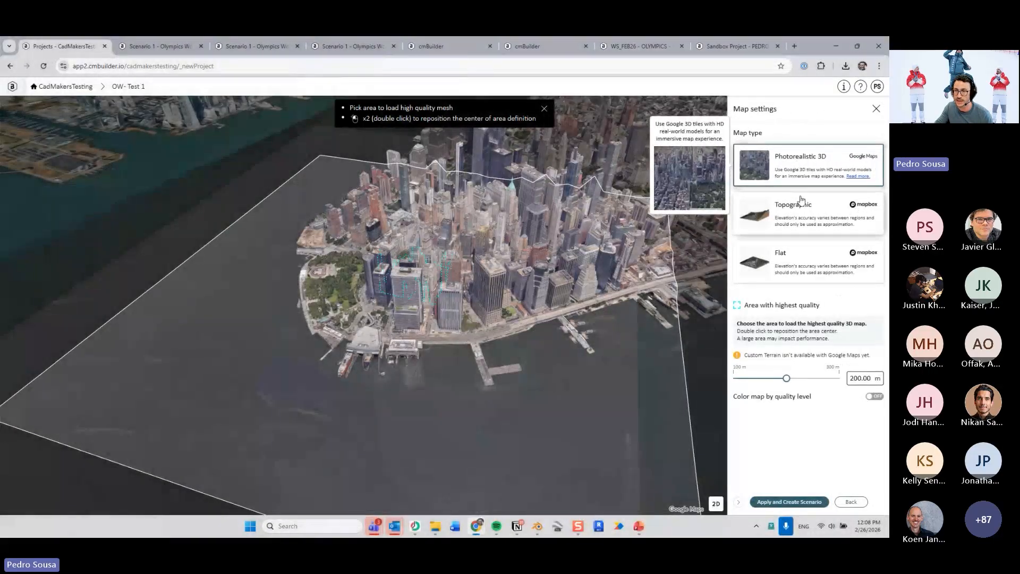
pyautogui.click(801, 214)
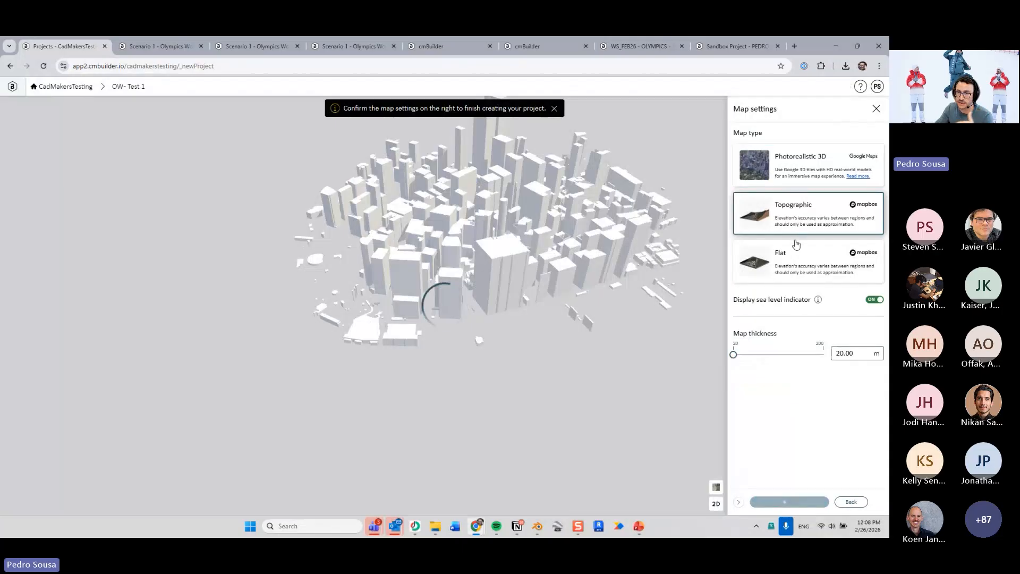
pyautogui.click(805, 260)
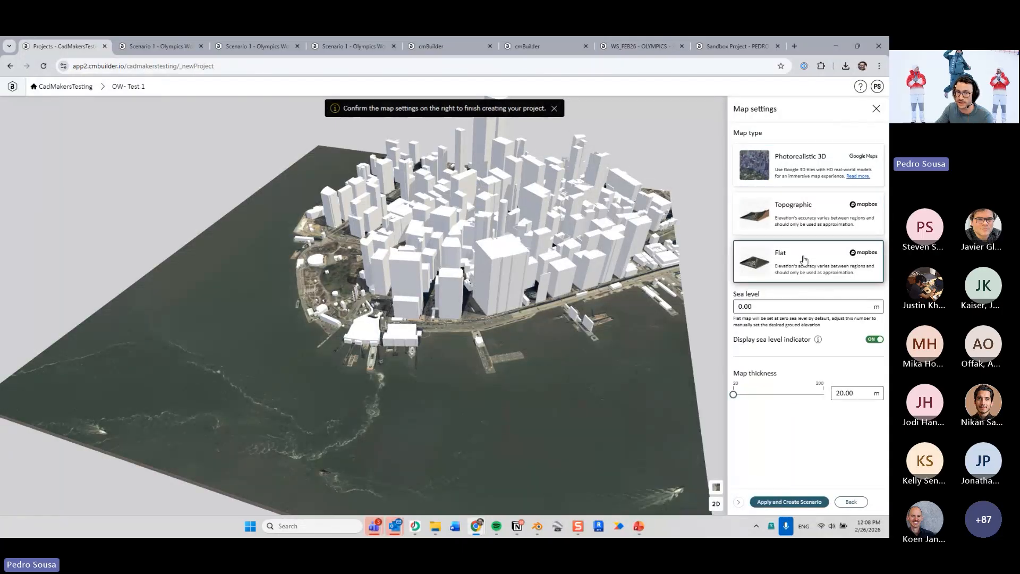
pyautogui.click(791, 163)
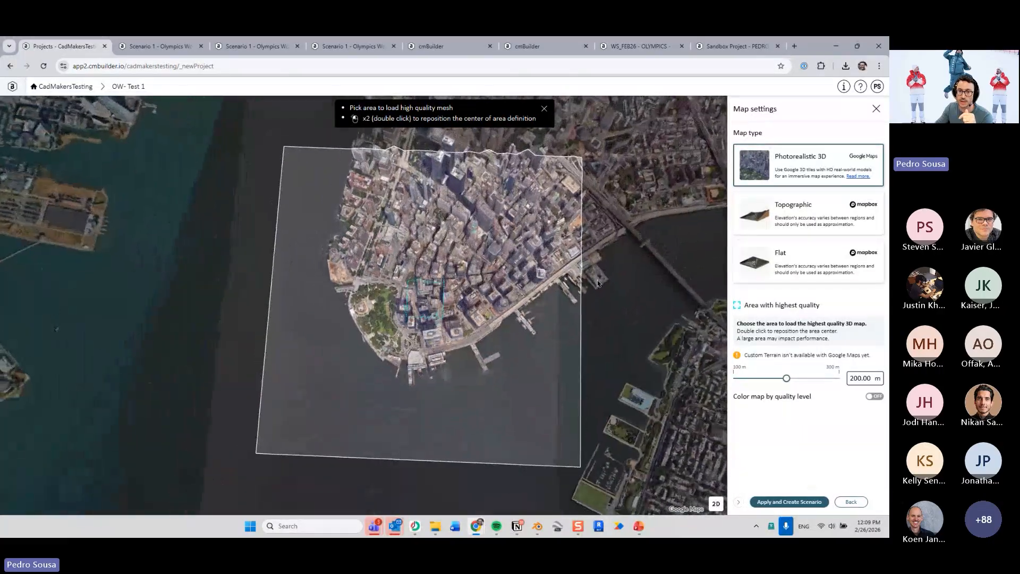
# Examine the highest-quality area within the site boundary, including in the 2D top view
pyautogui.scroll(-3, 599, 284)
pyautogui.moveTo(589, 292); pyautogui.dragTo(565, 248)
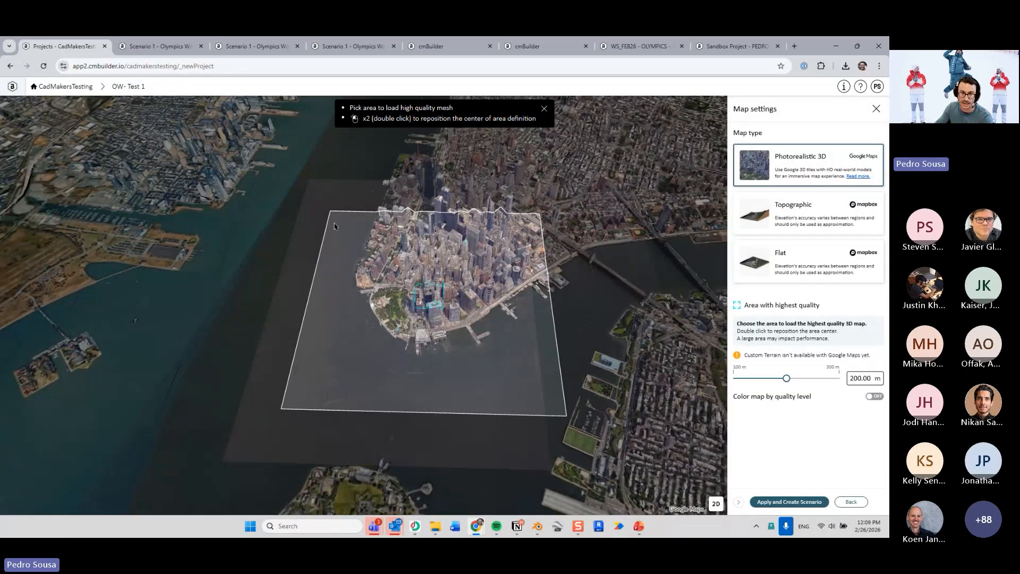
pyautogui.scroll(5, 474, 392)
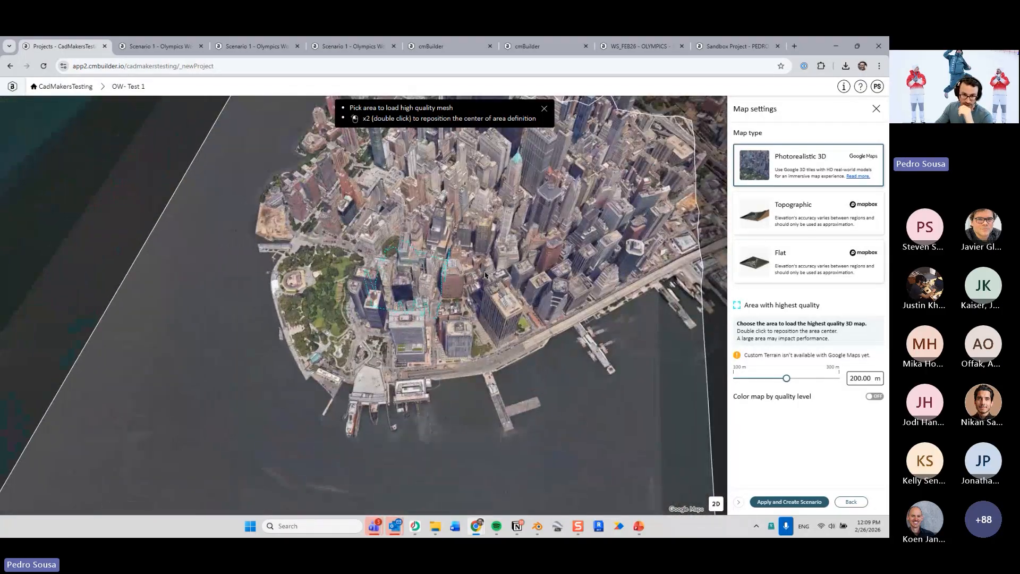
pyautogui.moveTo(485, 275); pyautogui.dragTo(492, 329, button='right')
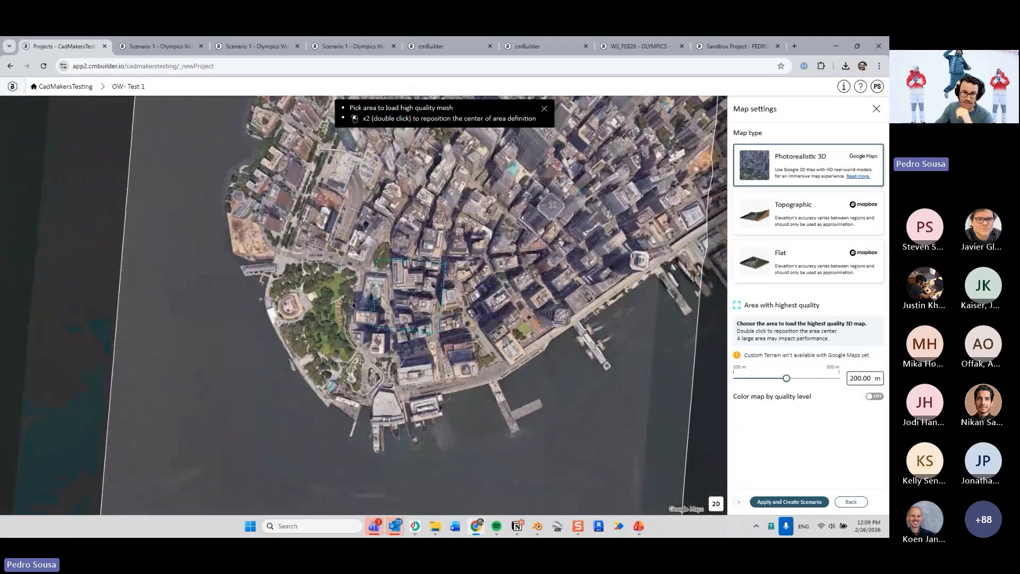
pyautogui.scroll(3, 434, 305)
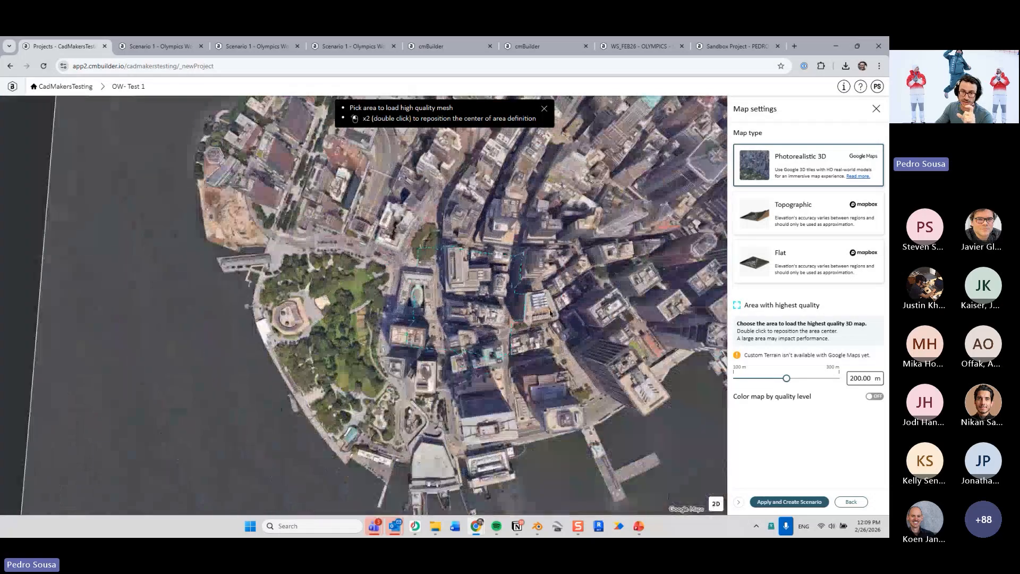
pyautogui.click(718, 502)
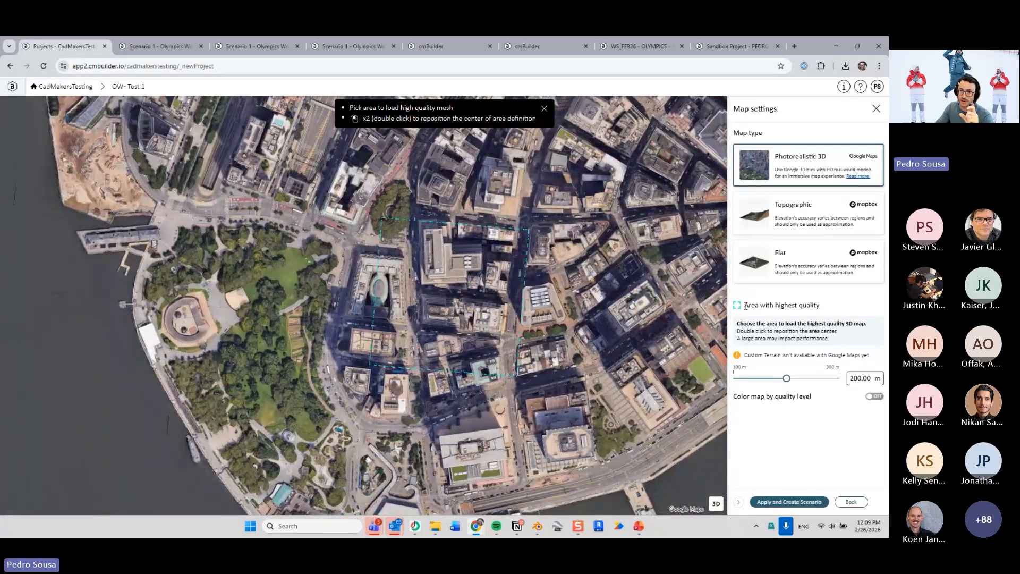
pyautogui.moveTo(746, 307); pyautogui.dragTo(828, 314)
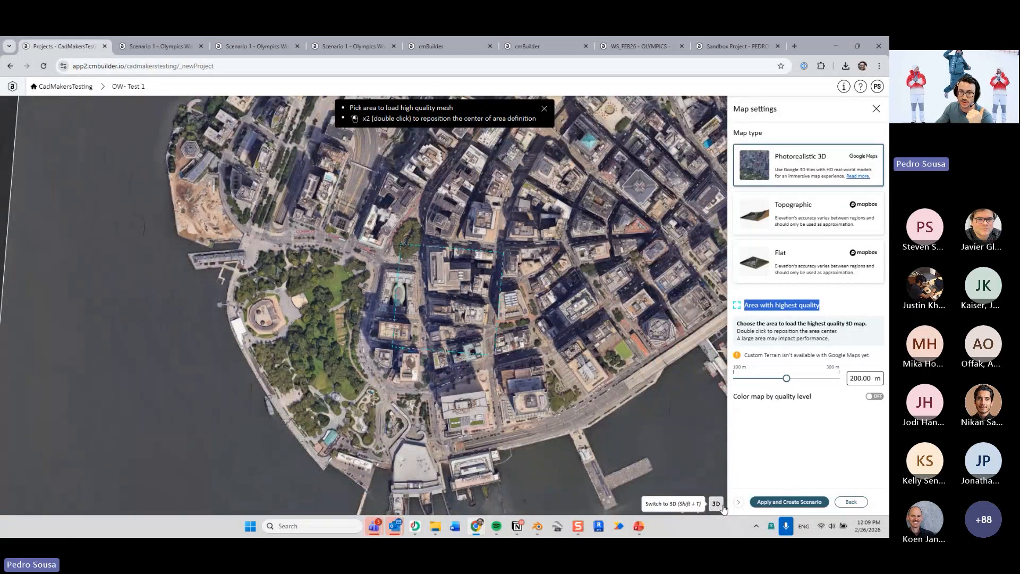
# Return to the 3D view and recenter the highest-quality area on the bare construction site at the waterfront
pyautogui.click(716, 504)
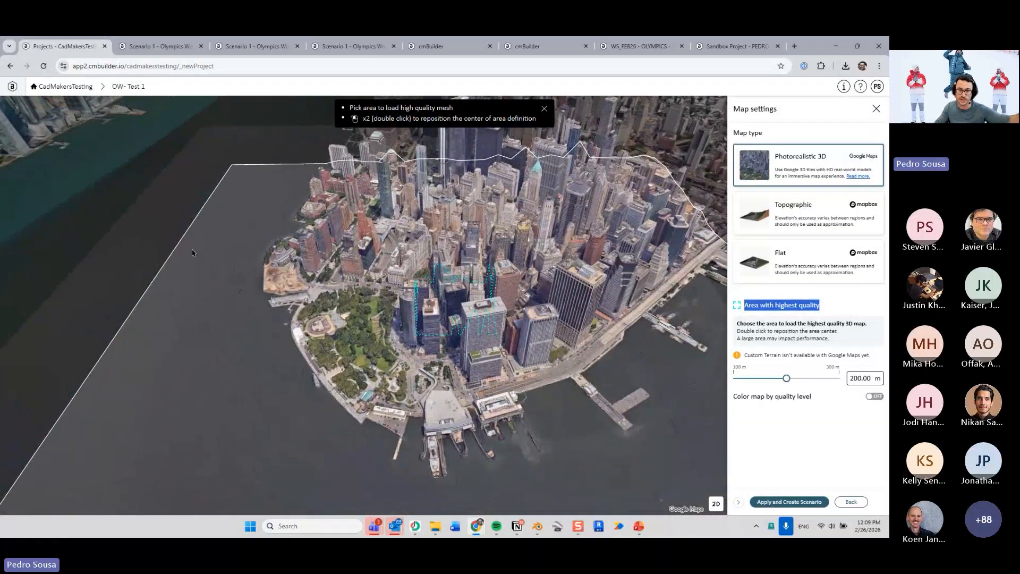
pyautogui.moveTo(223, 263); pyautogui.dragTo(325, 271)
pyautogui.scroll(5, 461, 303)
pyautogui.moveTo(460, 303); pyautogui.dragTo(449, 330, button='right')
pyautogui.moveTo(269, 319); pyautogui.dragTo(332, 318)
pyautogui.scroll(4, 332, 319)
pyautogui.moveTo(335, 324); pyautogui.dragTo(392, 346, button='right')
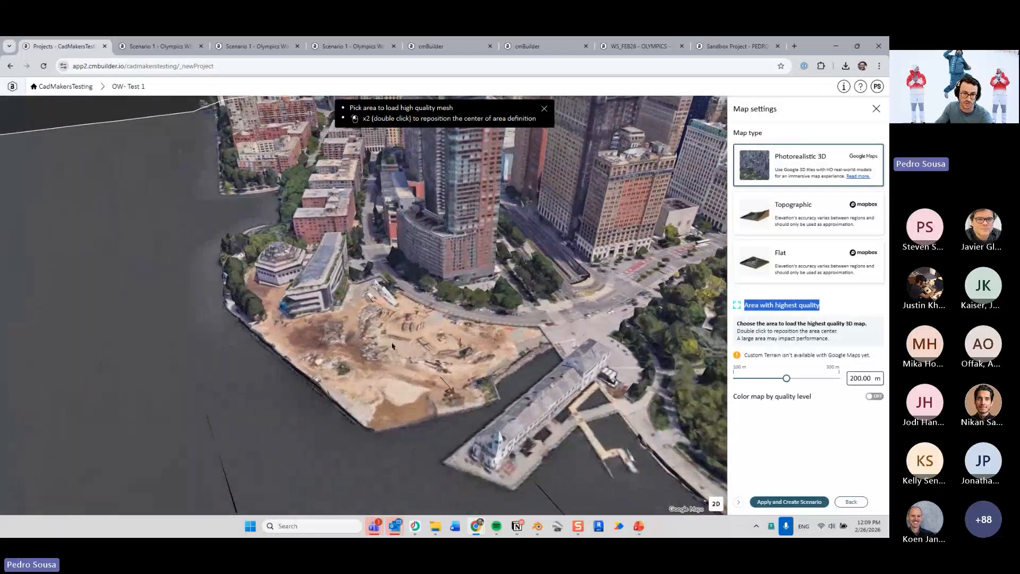
pyautogui.scroll(-5, 390, 339)
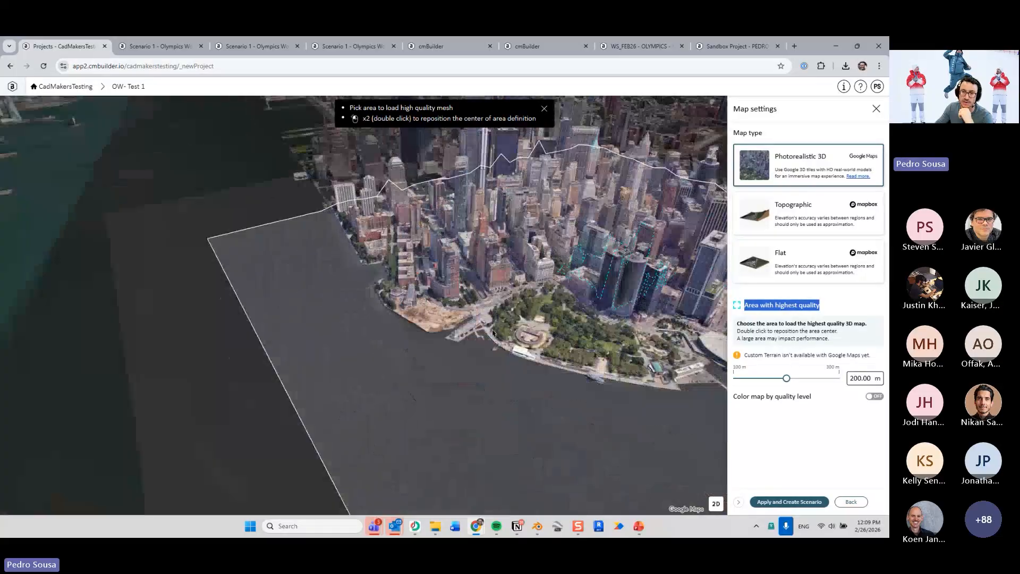
pyautogui.moveTo(391, 341); pyautogui.dragTo(410, 362, button='right')
pyautogui.moveTo(520, 342); pyautogui.dragTo(436, 333, button='right')
pyautogui.scroll(2, 344, 325)
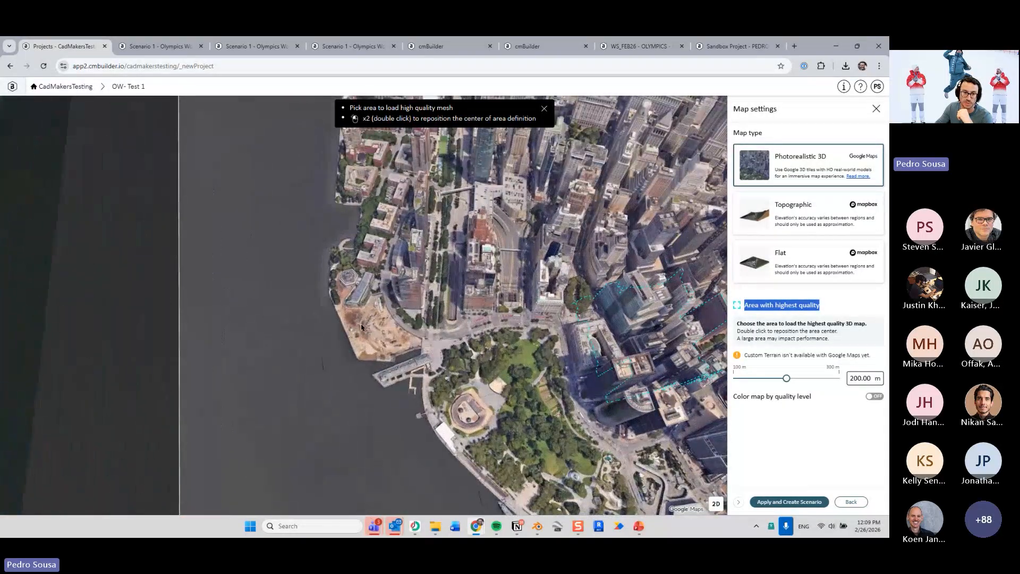
pyautogui.doubleClick(370, 332)
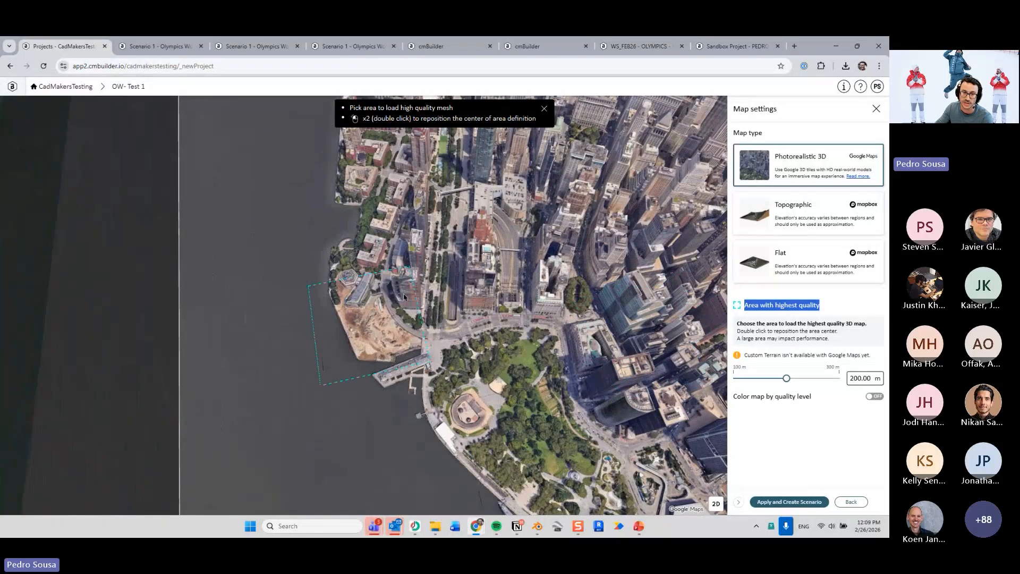
# Examine the highest-quality area around the waterfront construction site up close and from above
pyautogui.scroll(2, 391, 372)
pyautogui.moveTo(384, 412); pyautogui.dragTo(427, 359, button='right')
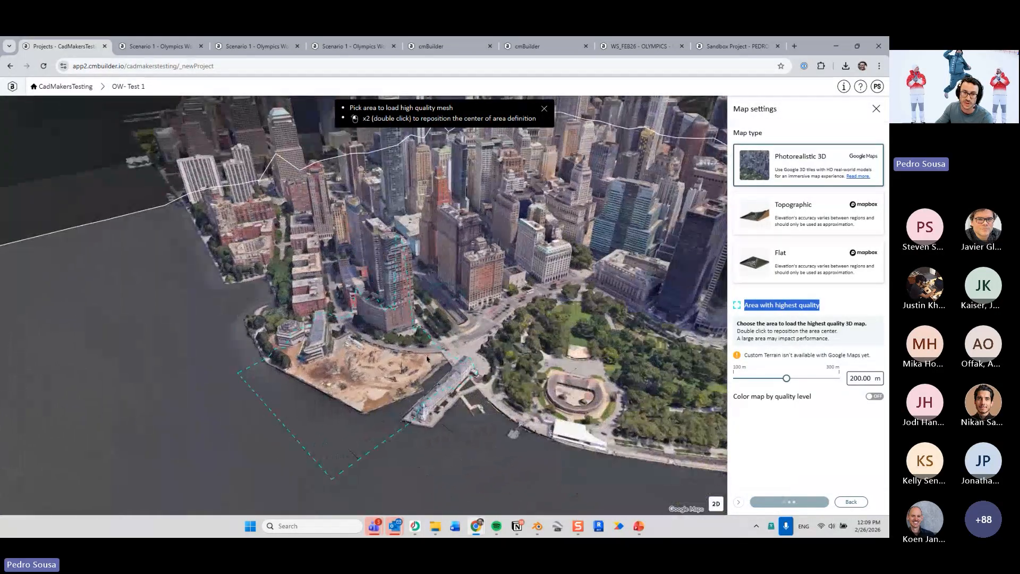
pyautogui.scroll(3, 426, 359)
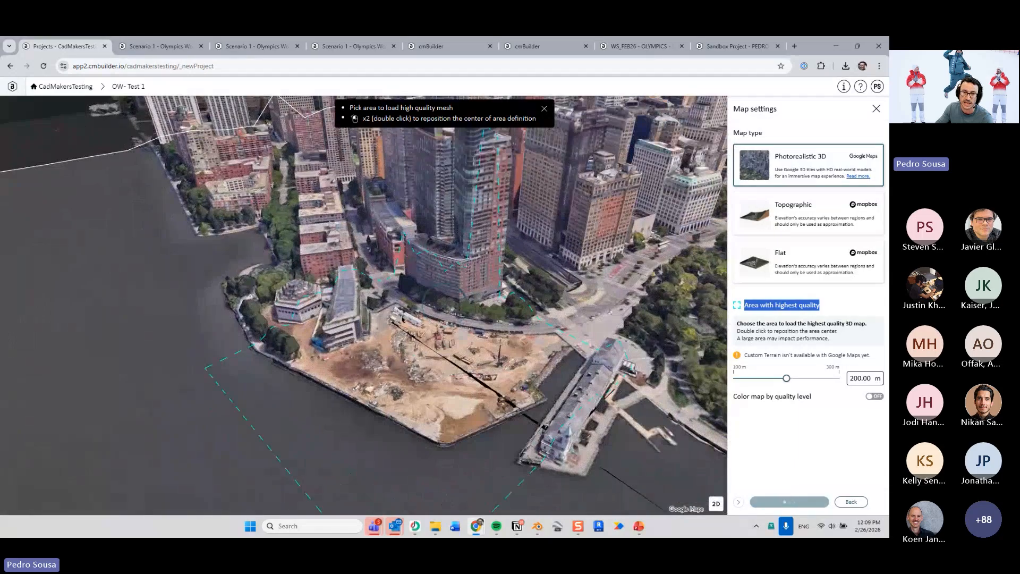
pyautogui.scroll(-2, 402, 319)
pyautogui.moveTo(500, 325); pyautogui.dragTo(516, 364, button='right')
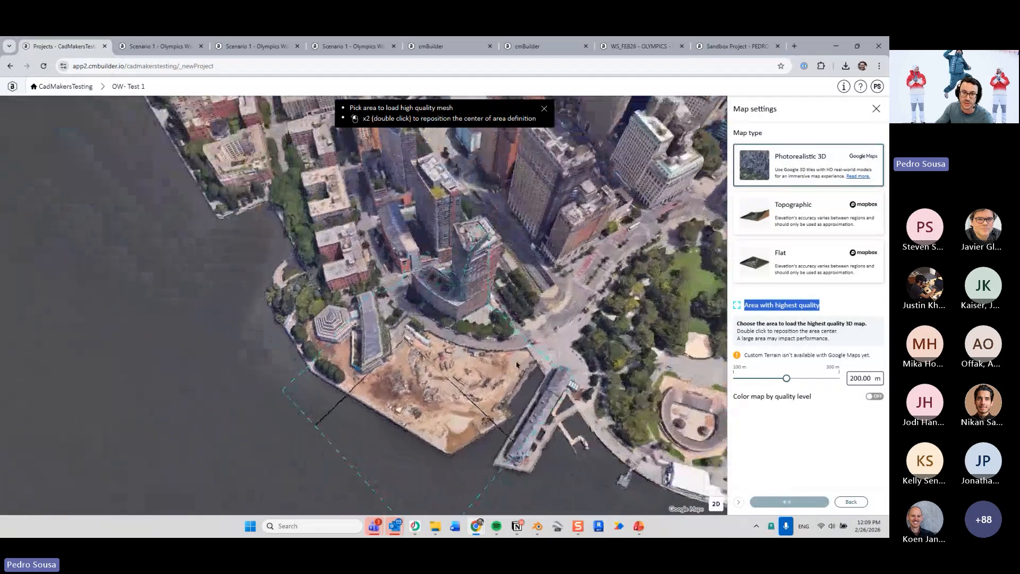
pyautogui.scroll(-3, 517, 365)
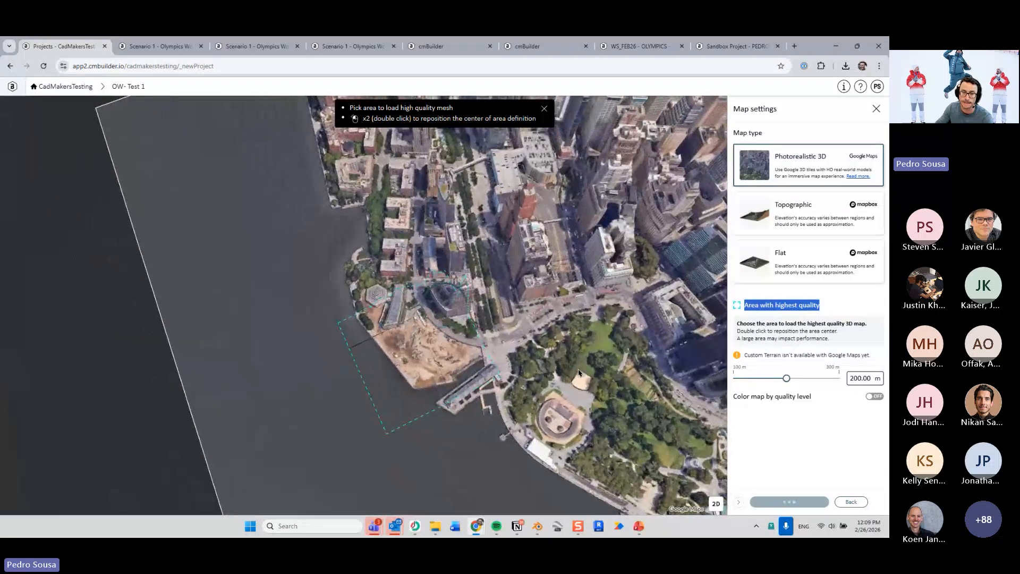
pyautogui.moveTo(587, 373); pyautogui.dragTo(515, 352)
pyautogui.moveTo(515, 352)
pyautogui.mouseDown(button='right')
pyautogui.moveTo(533, 342)
pyautogui.moveTo(517, 349)
pyautogui.mouseUp(button='right')
pyautogui.scroll(3, 425, 287)
pyautogui.moveTo(309, 303); pyautogui.dragTo(372, 327)
pyautogui.moveTo(372, 327); pyautogui.dragTo(347, 318, button='right')
pyautogui.scroll(5, 346, 316)
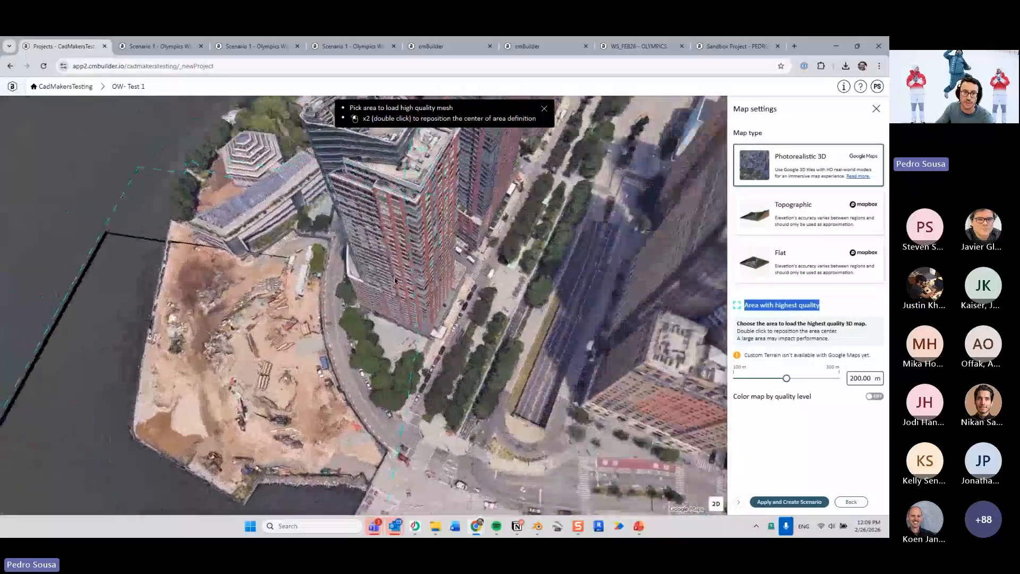
pyautogui.scroll(-8, 372, 252)
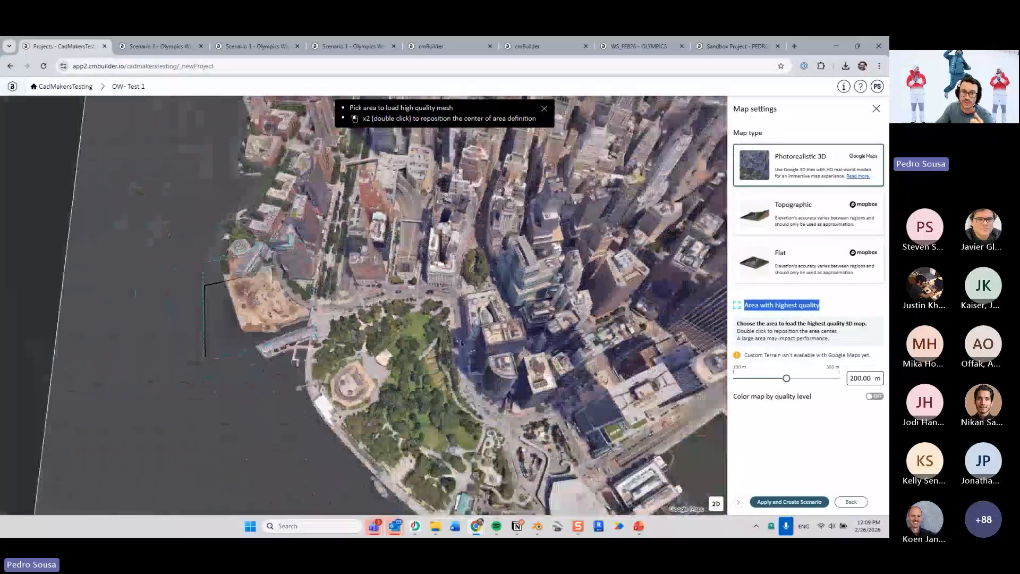
# Recenter the highest-quality area on the towers beside the waterfront park and reduce its size to 169 m
pyautogui.moveTo(462, 343); pyautogui.dragTo(454, 381, button='right')
pyautogui.doubleClick(454, 380)
pyautogui.moveTo(525, 402); pyautogui.dragTo(520, 365, button='right')
pyautogui.click(814, 334)
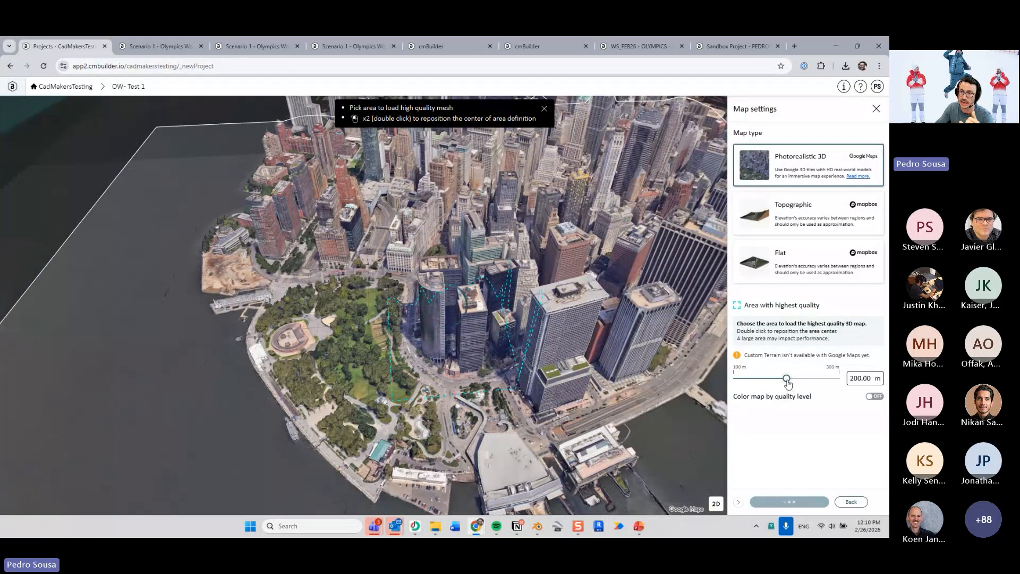
pyautogui.moveTo(786, 381)
pyautogui.mouseDown()
pyautogui.moveTo(730, 386)
pyautogui.moveTo(863, 391)
pyautogui.moveTo(781, 392)
pyautogui.mouseUp()
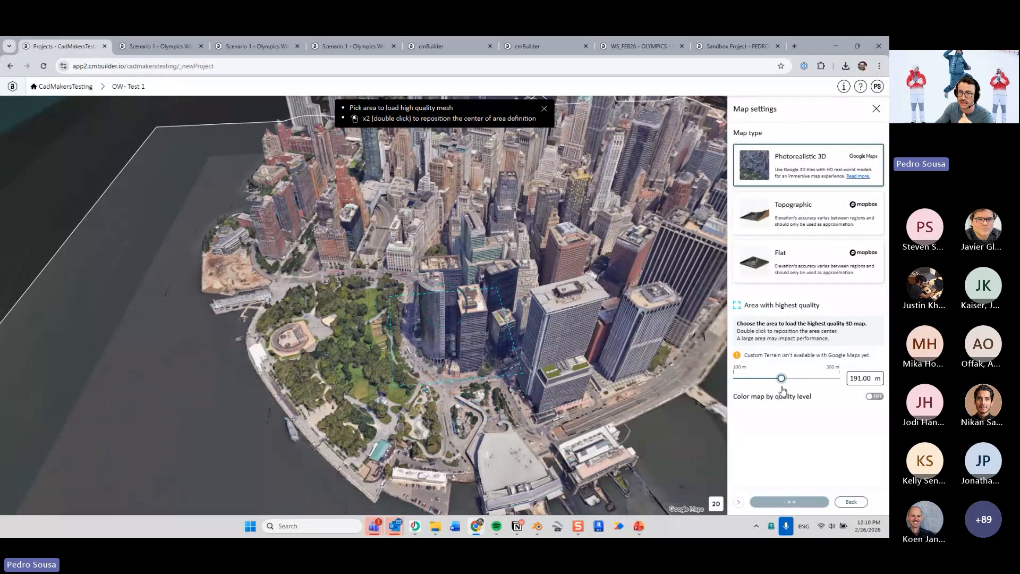
pyautogui.moveTo(568, 342)
pyautogui.mouseDown(button='right')
pyautogui.moveTo(564, 361)
pyautogui.moveTo(576, 329)
pyautogui.mouseUp(button='right')
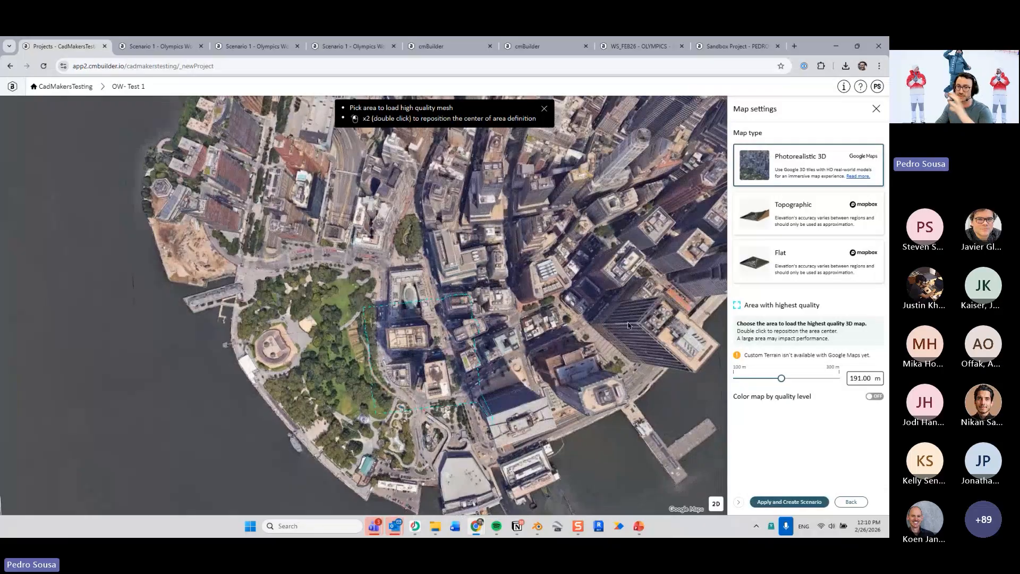
pyautogui.click(716, 503)
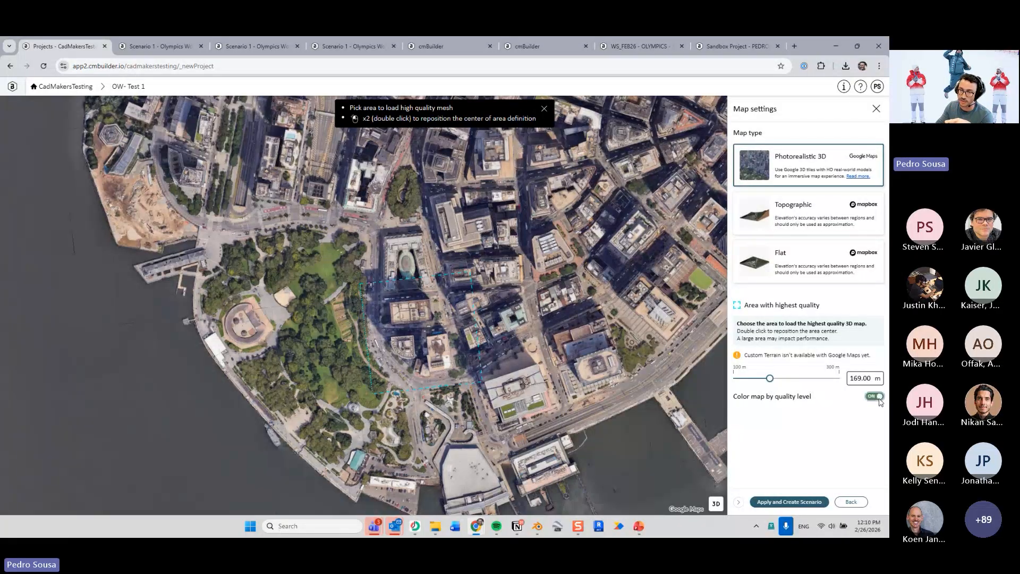
# Examine the map colored by quality level in the top view, comparing the zones around the highest-quality area
pyautogui.scroll(-6, 617, 375)
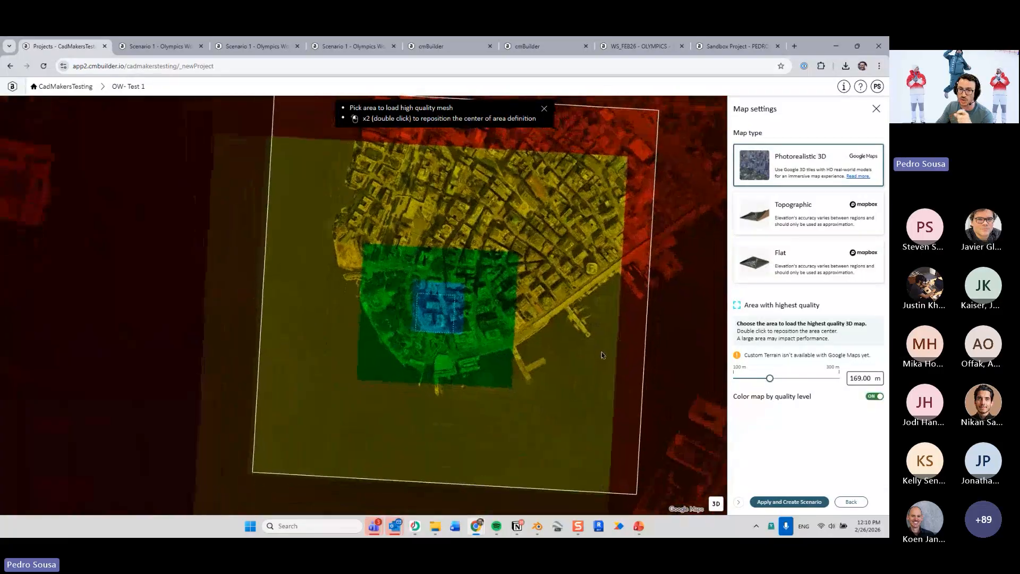
pyautogui.scroll(-2, 609, 355)
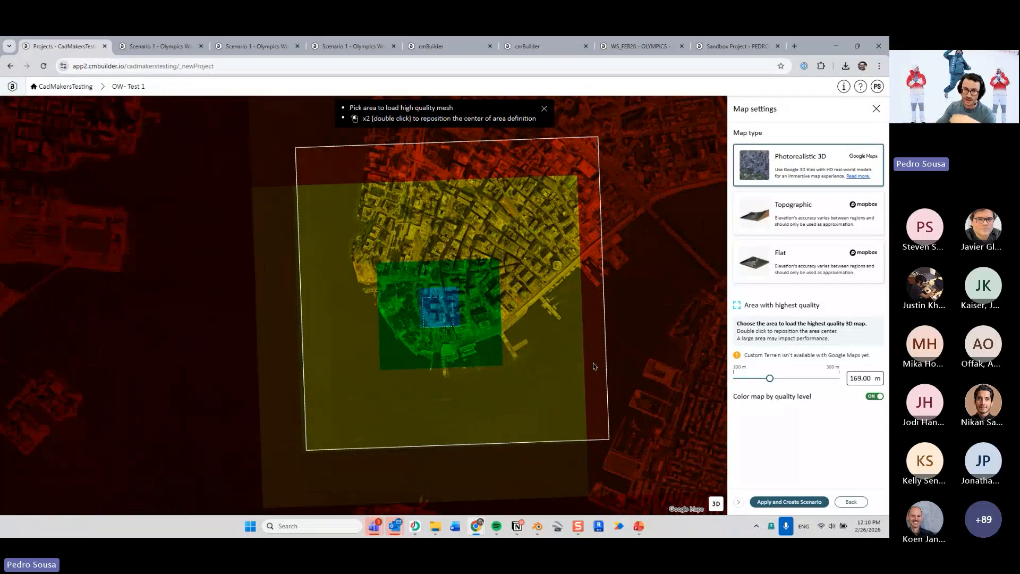
pyautogui.scroll(1, 488, 341)
pyautogui.scroll(4, 450, 319)
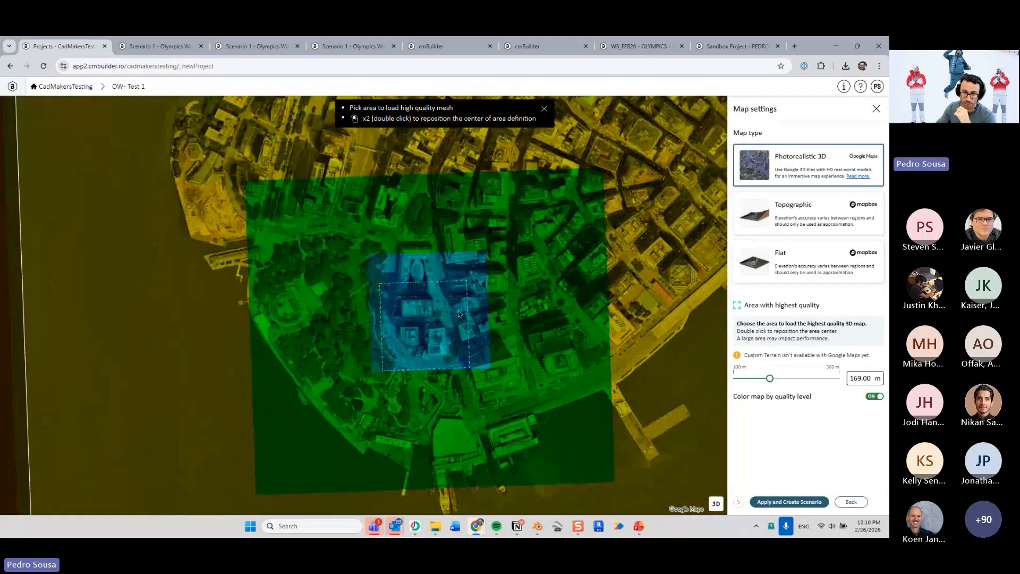
pyautogui.scroll(-2, 431, 317)
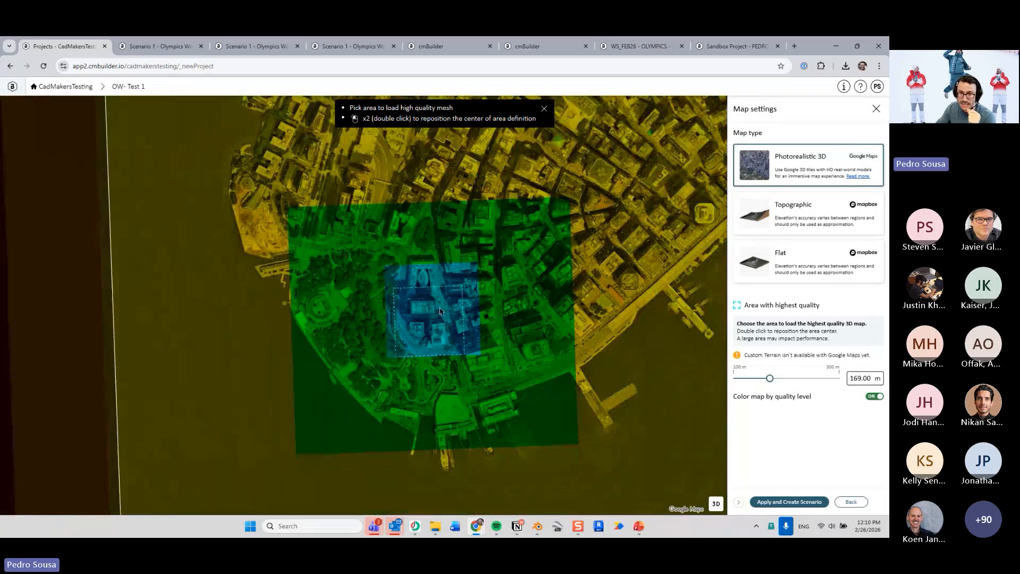
pyautogui.scroll(2, 447, 319)
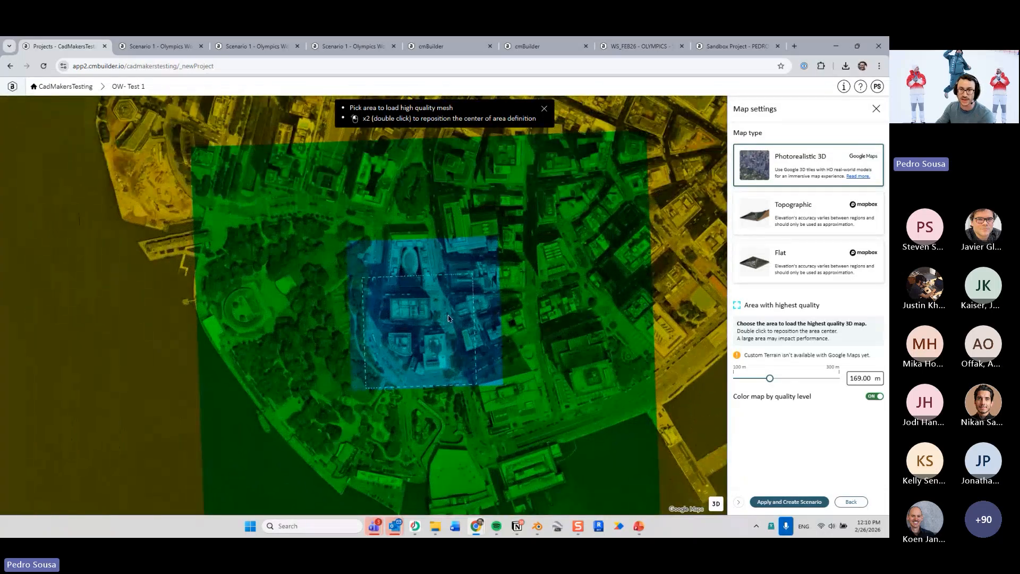
pyautogui.scroll(-5, 448, 318)
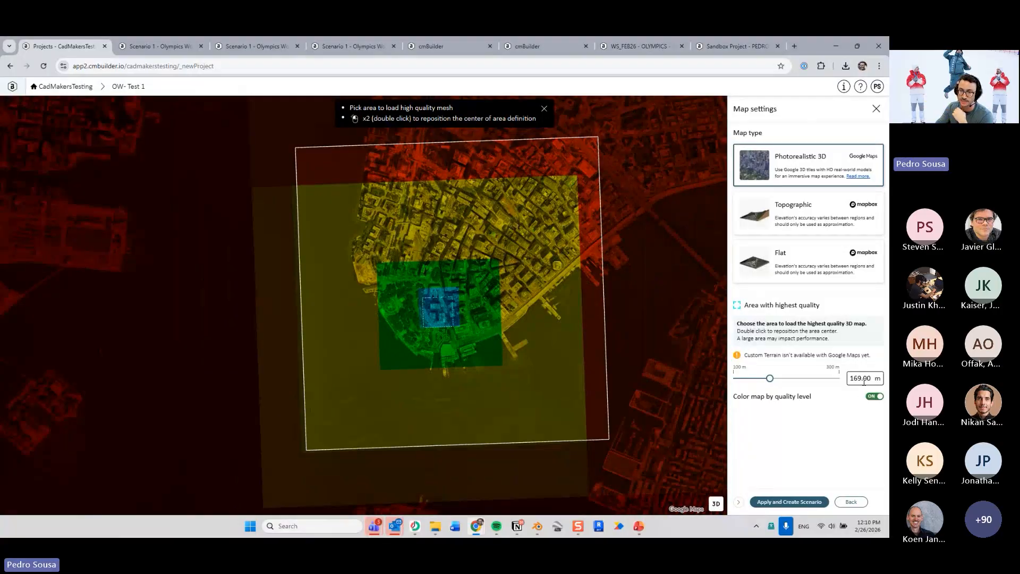
# Turn off the quality-level coloring, return to the 3D view and apply the map settings to create the scenario
pyautogui.click(872, 398)
pyautogui.click(717, 504)
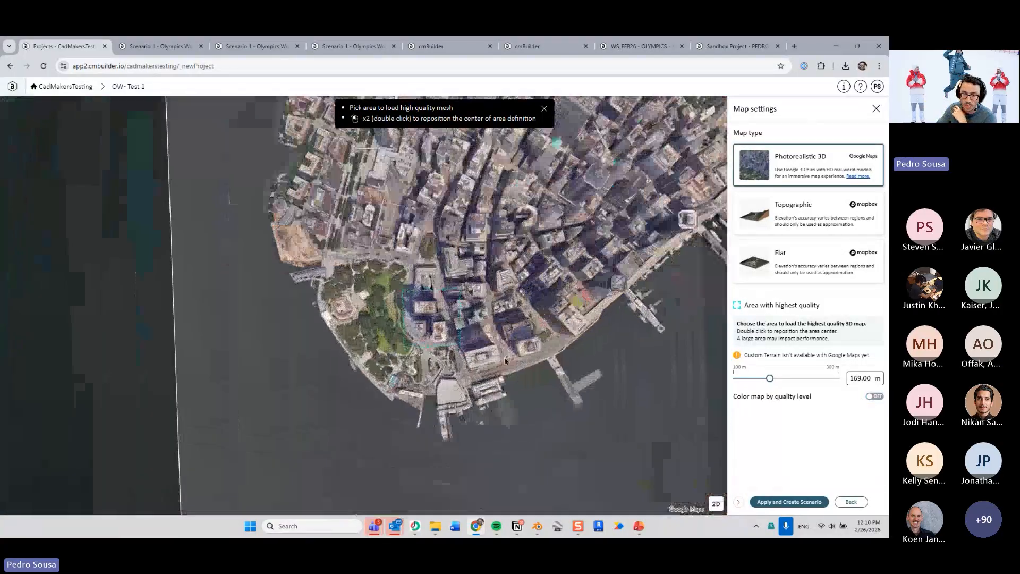
pyautogui.moveTo(477, 362); pyautogui.dragTo(545, 311)
pyautogui.scroll(2, 545, 311)
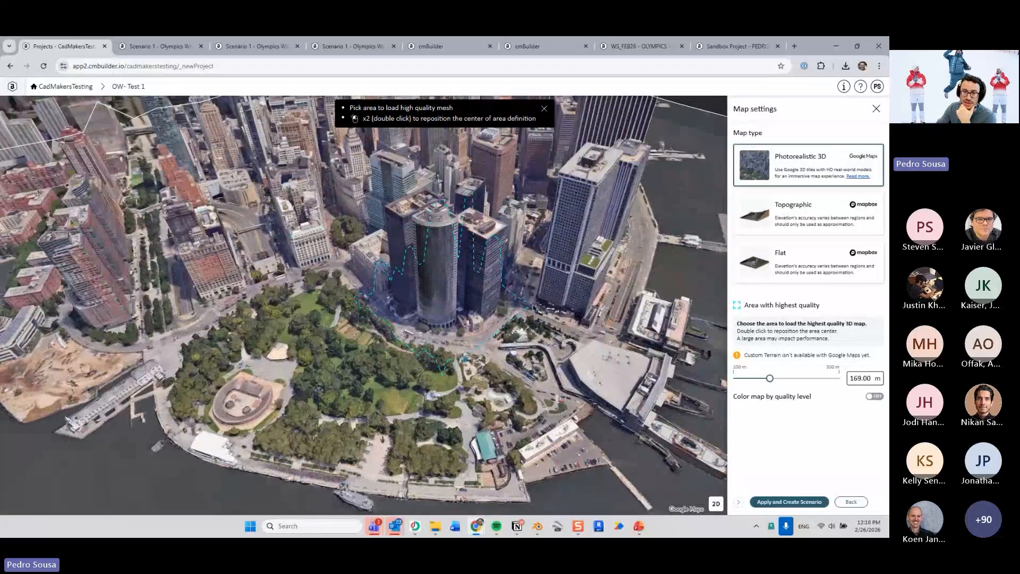
pyautogui.scroll(1, 545, 311)
pyautogui.click(805, 505)
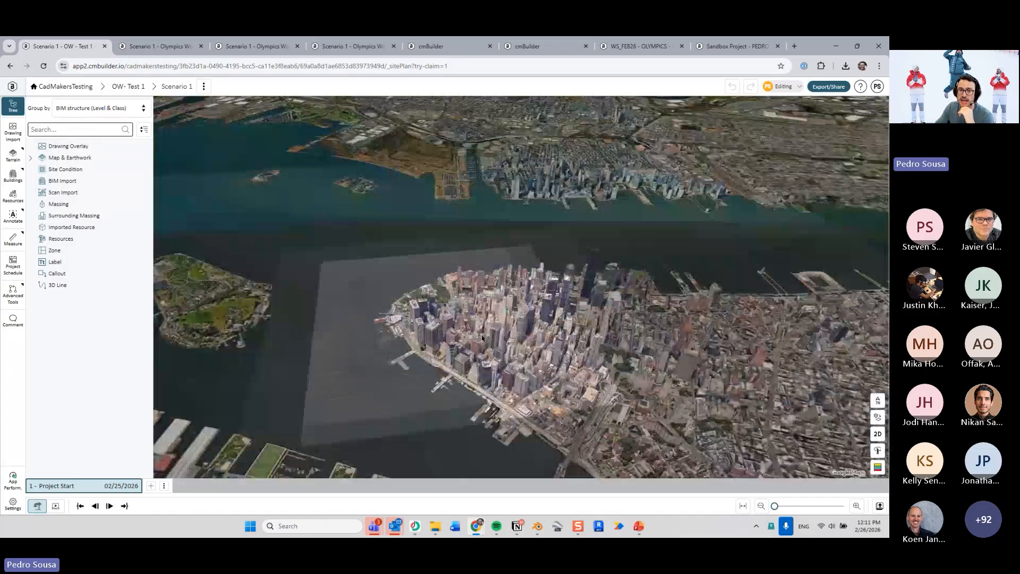
# Examine the new scenario's site and extended surrounding map from several angles and open its display settings
pyautogui.moveTo(491, 340); pyautogui.dragTo(533, 345)
pyautogui.scroll(5, 533, 346)
pyautogui.scroll(-10, 533, 345)
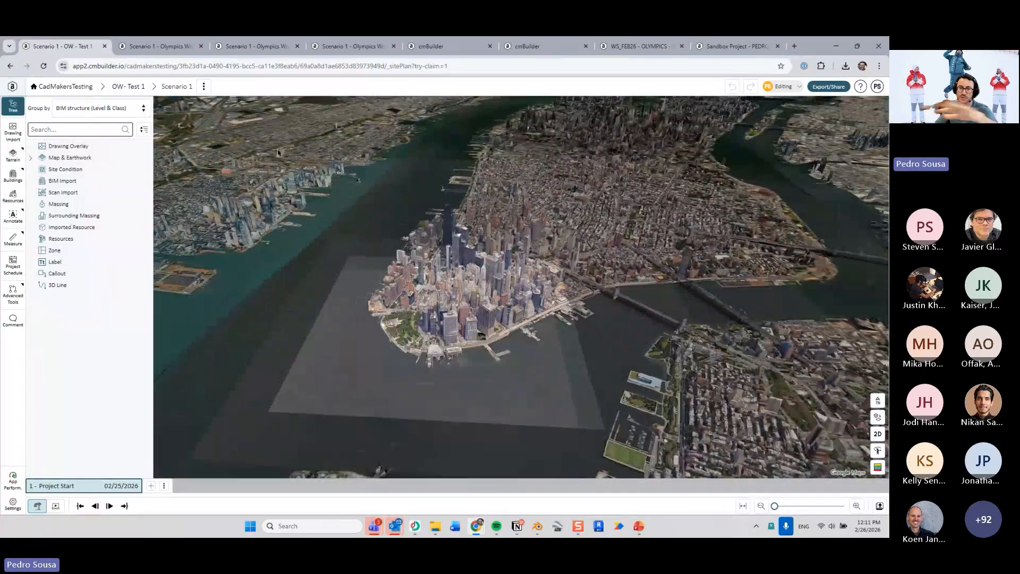
pyautogui.scroll(-4, 505, 319)
pyautogui.moveTo(540, 332); pyautogui.dragTo(502, 274)
pyautogui.scroll(5, 478, 340)
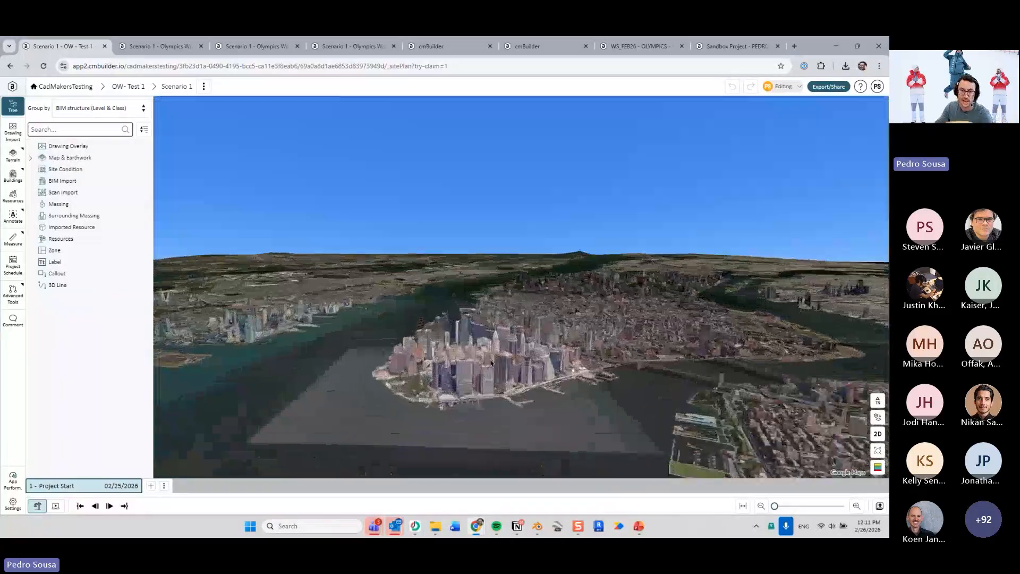
pyautogui.moveTo(478, 340); pyautogui.dragTo(480, 361)
pyautogui.scroll(8, 480, 361)
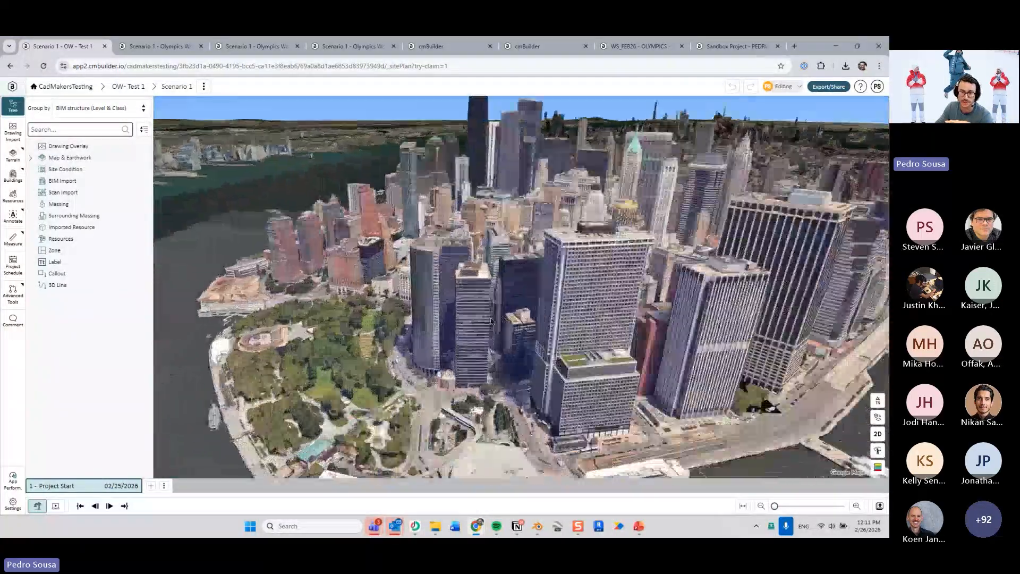
pyautogui.scroll(-8, 494, 320)
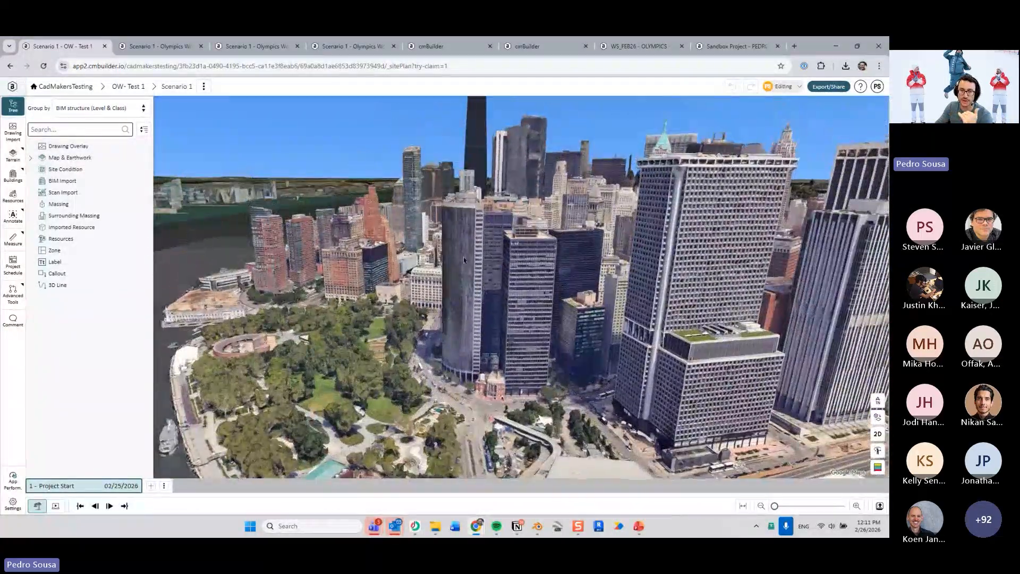
pyautogui.scroll(8, 508, 326)
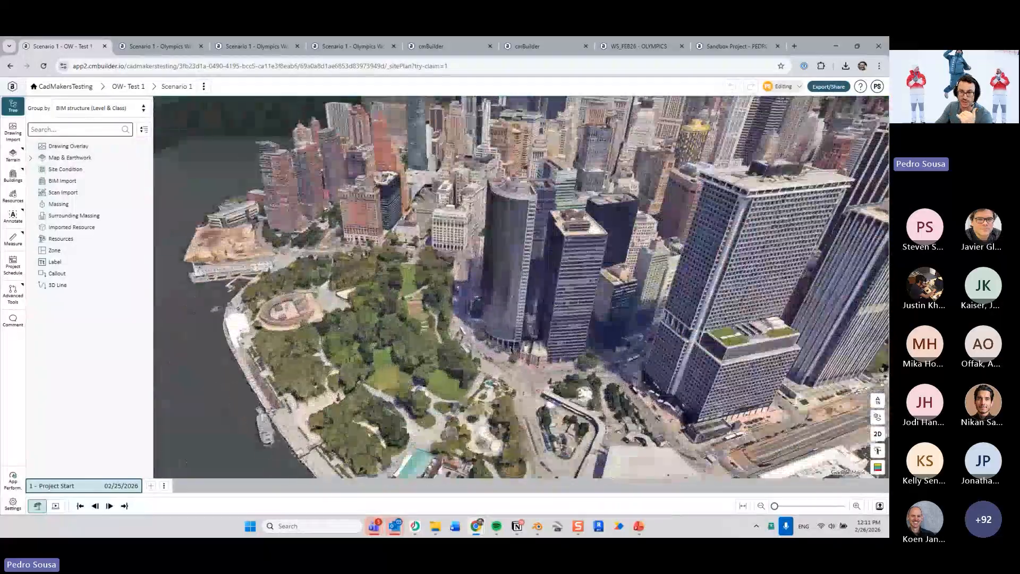
pyautogui.scroll(-8, 508, 326)
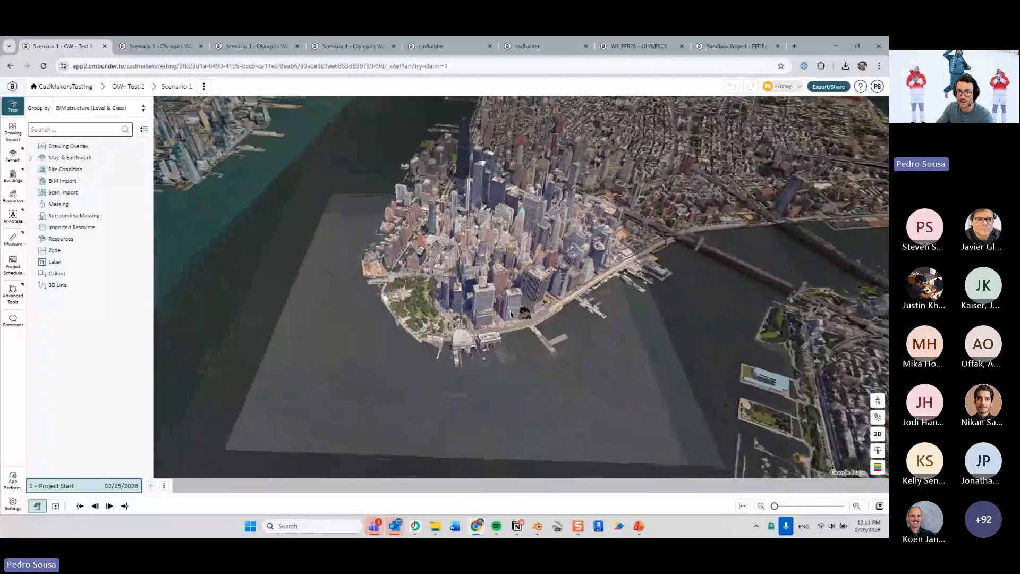
pyautogui.click(14, 510)
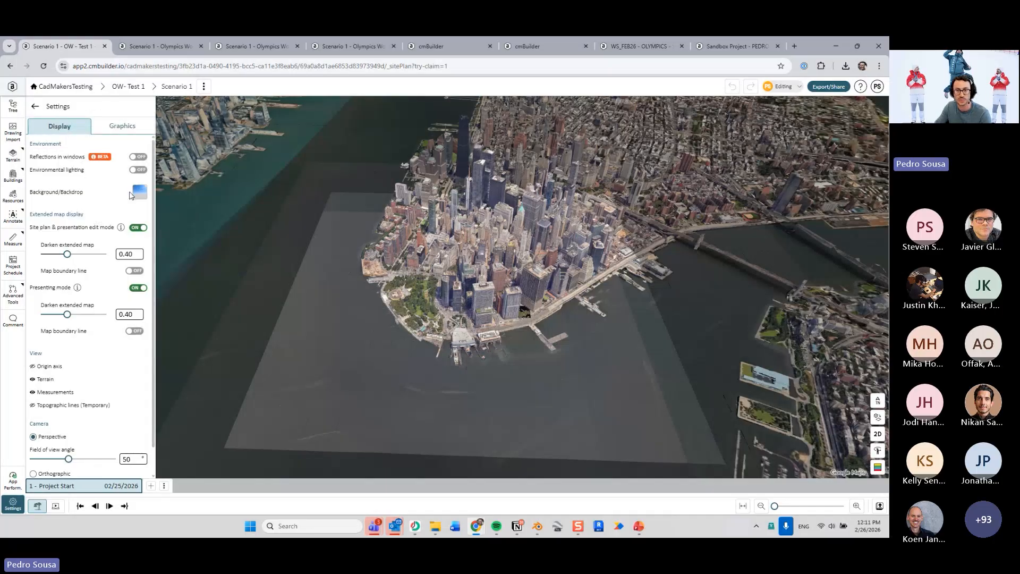
# Switch to the Olympics Workshop scenario with the white building massing and change its map type to Map view
pyautogui.click(358, 47)
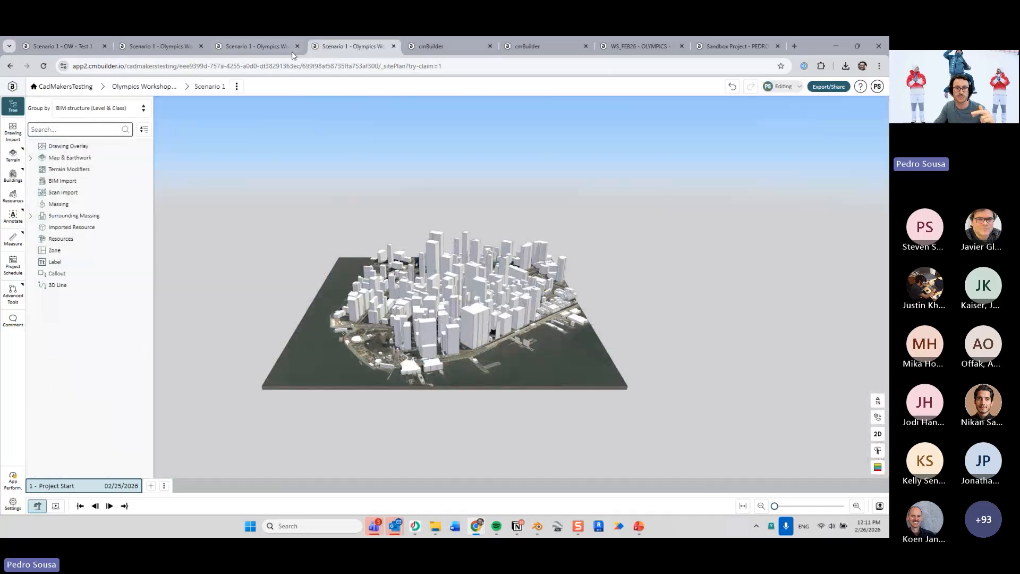
pyautogui.scroll(5, 462, 239)
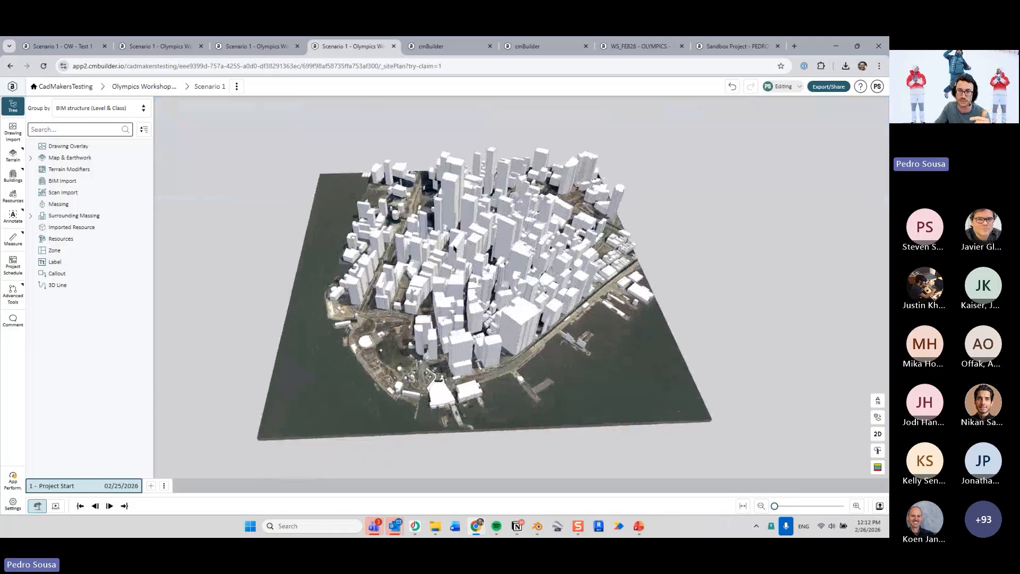
pyautogui.scroll(5, 455, 247)
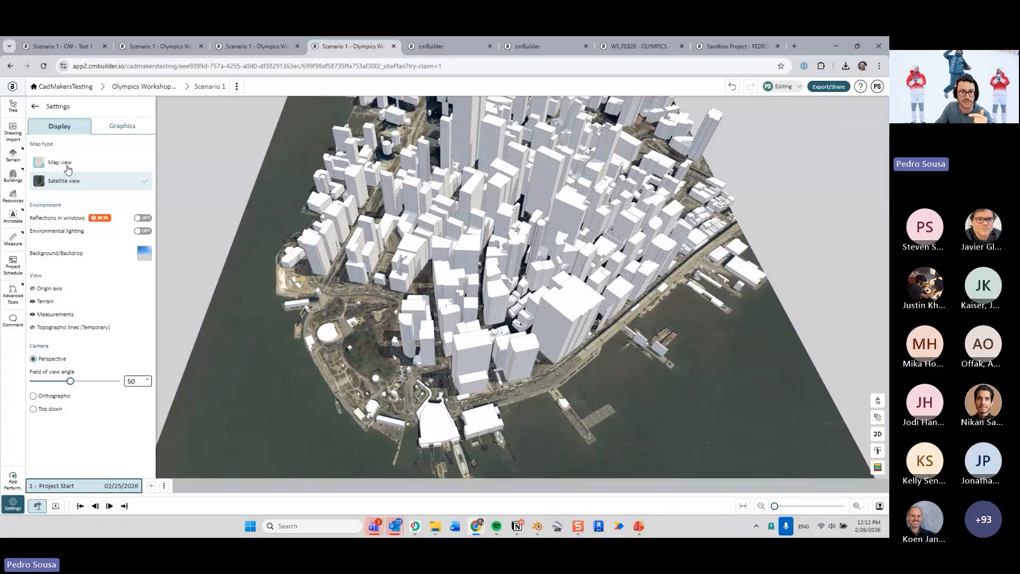
pyautogui.click(59, 163)
pyautogui.scroll(10, 479, 329)
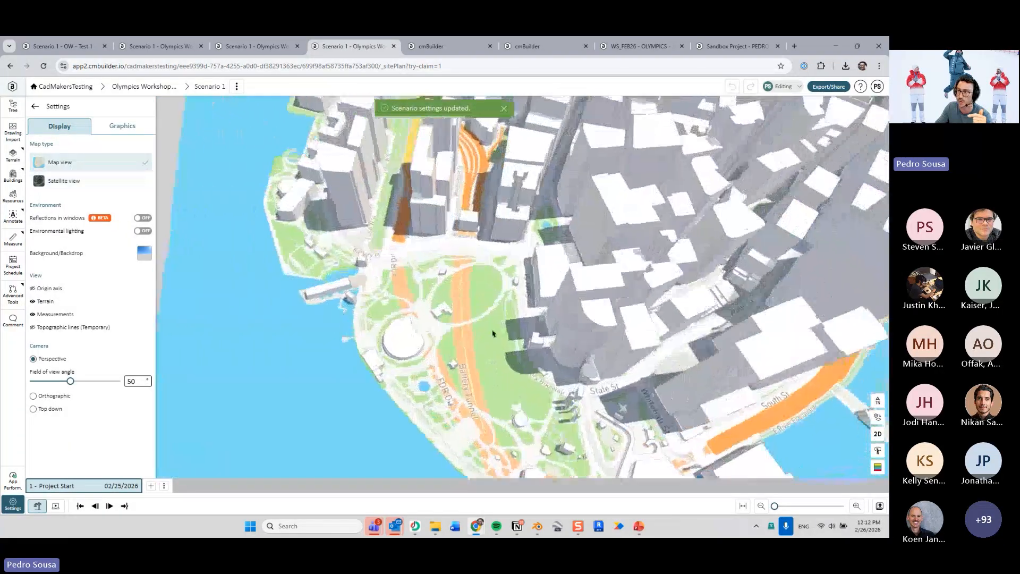
# Change the white-massing scenario's map type to Satellite view
pyautogui.moveTo(492, 336); pyautogui.dragTo(453, 290)
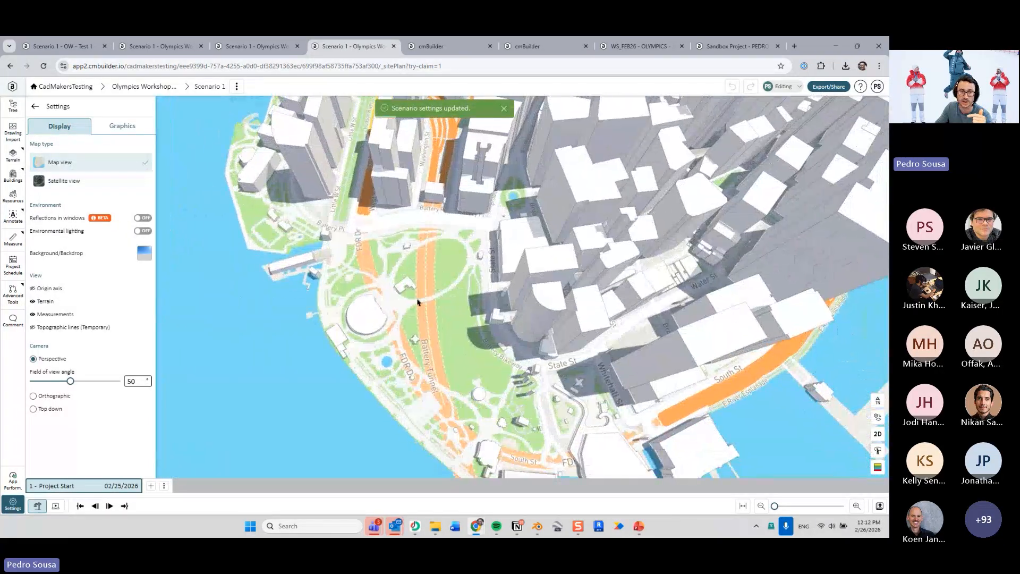
pyautogui.click(64, 181)
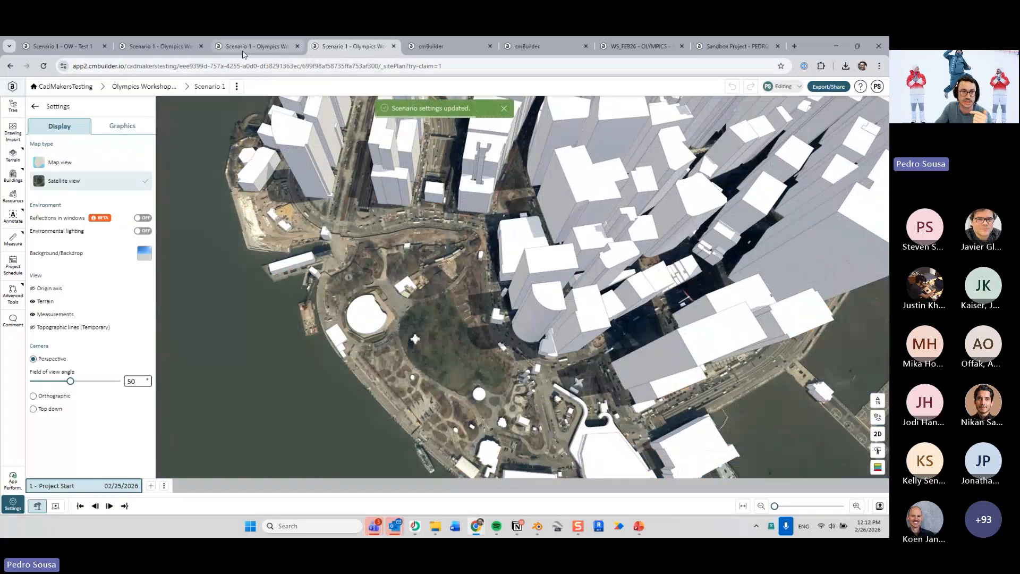
# Switch to the photorealistic Olympics Workshop scenario, open its display settings and look over the site with its extended surroundings
pyautogui.click(246, 52)
pyautogui.click(160, 47)
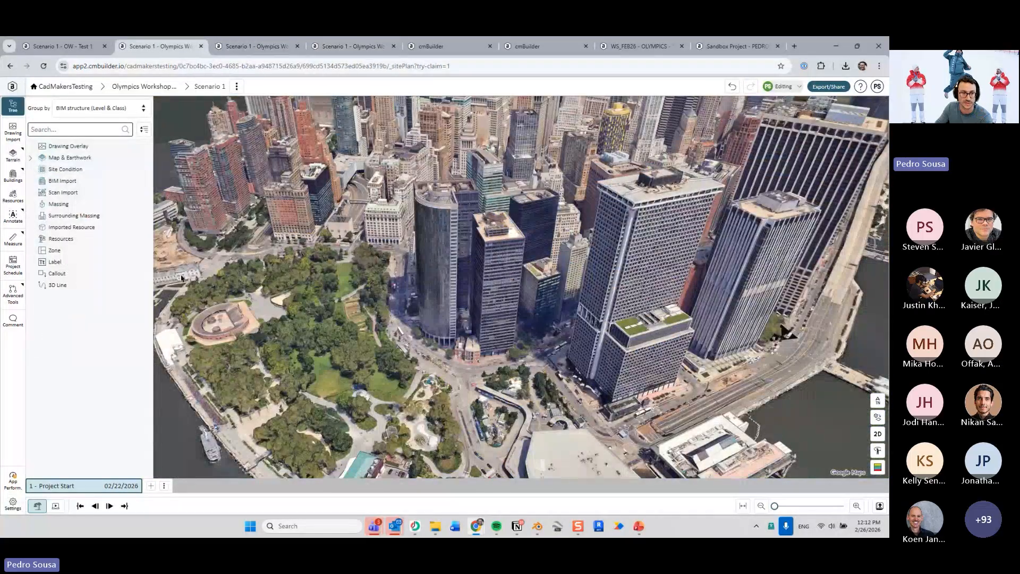
pyautogui.click(13, 504)
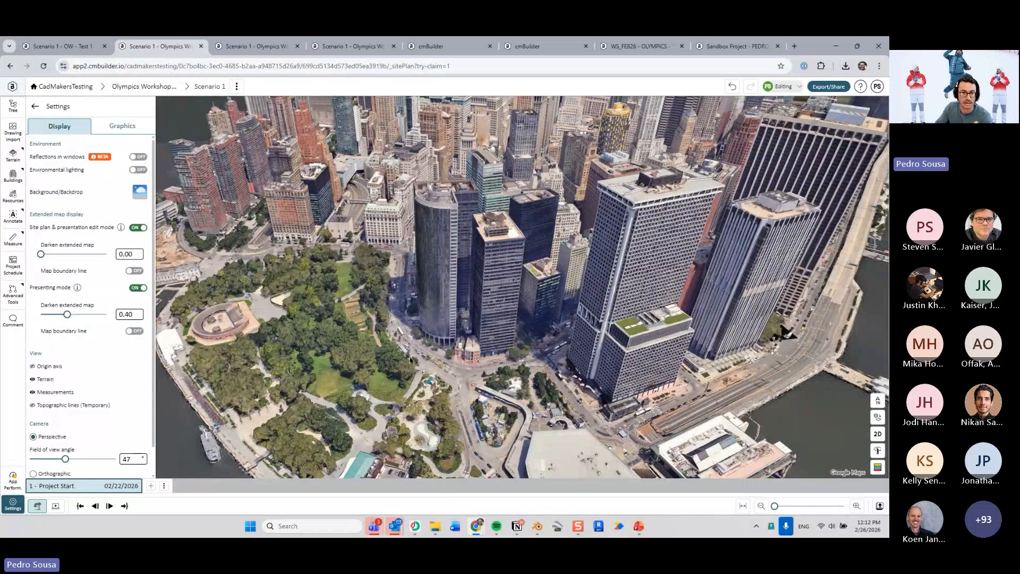
pyautogui.scroll(-3, 445, 361)
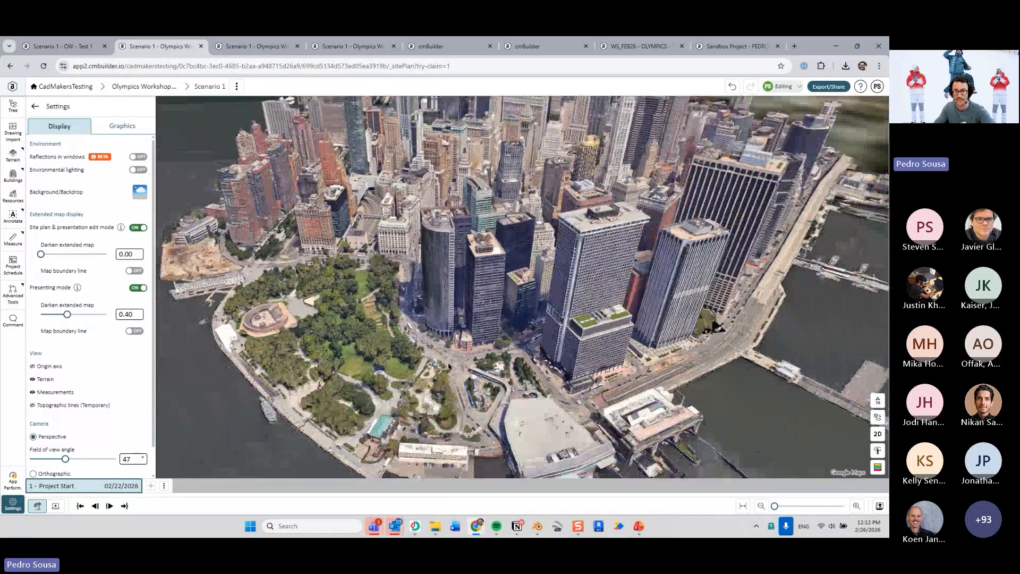
pyautogui.scroll(5, 461, 376)
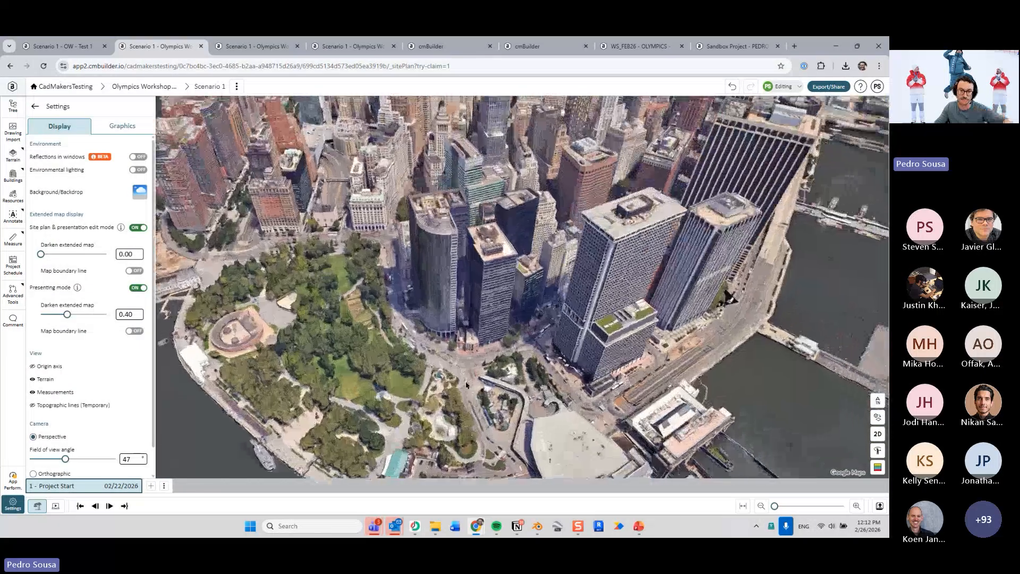
pyautogui.scroll(-3, 458, 375)
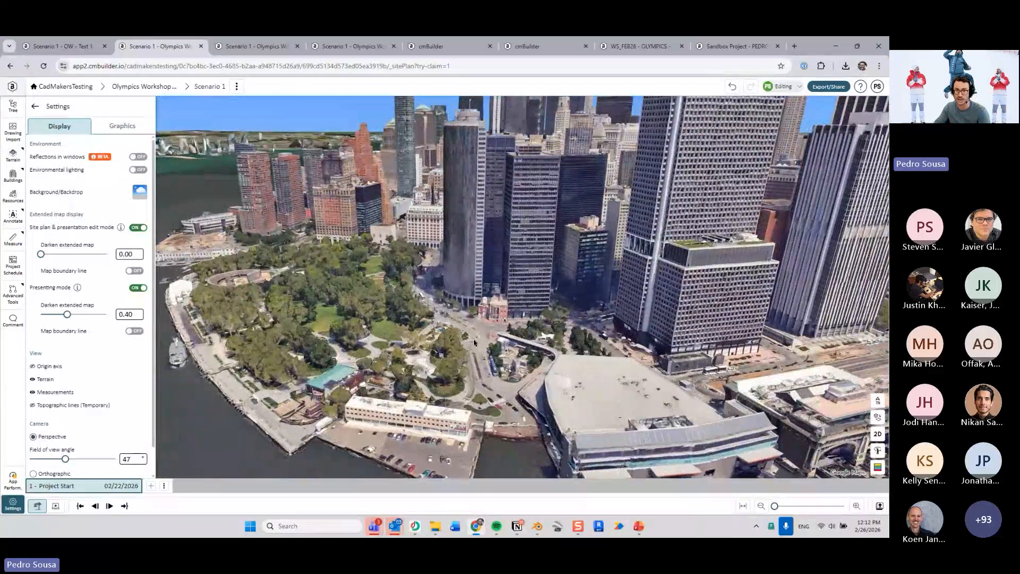
pyautogui.scroll(3, 465, 332)
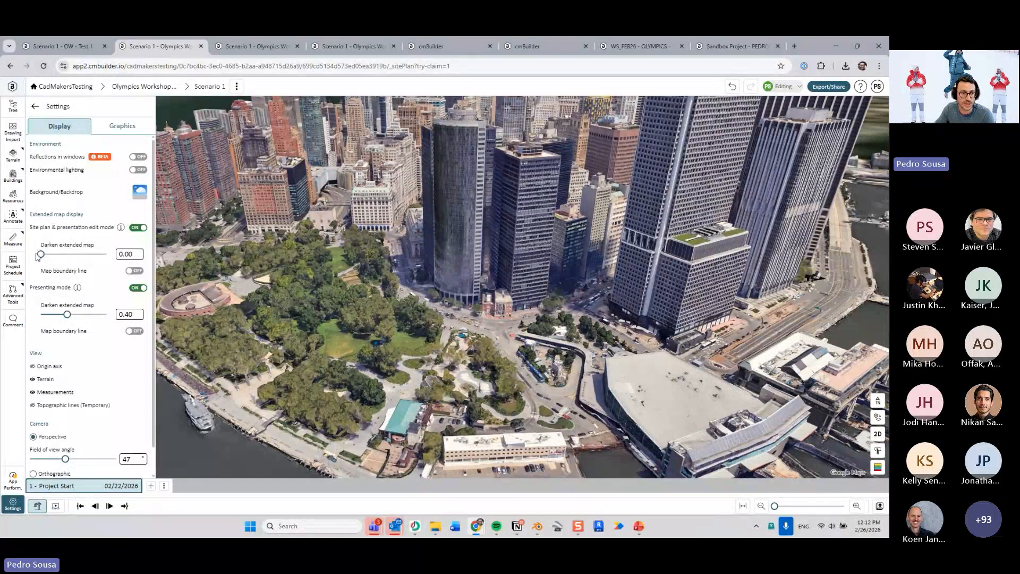
pyautogui.scroll(-10, 267, 274)
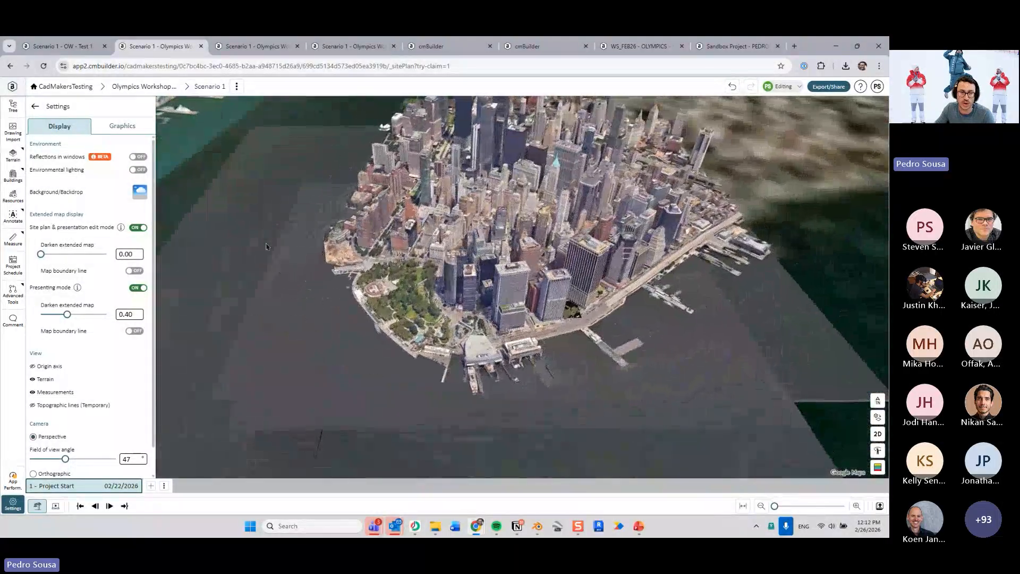
# Show the map boundary line for site plan mode, inspect the outlined site from several angles, and hide the line again
pyautogui.click(134, 272)
pyautogui.moveTo(598, 165); pyautogui.dragTo(616, 200)
pyautogui.scroll(-5, 616, 200)
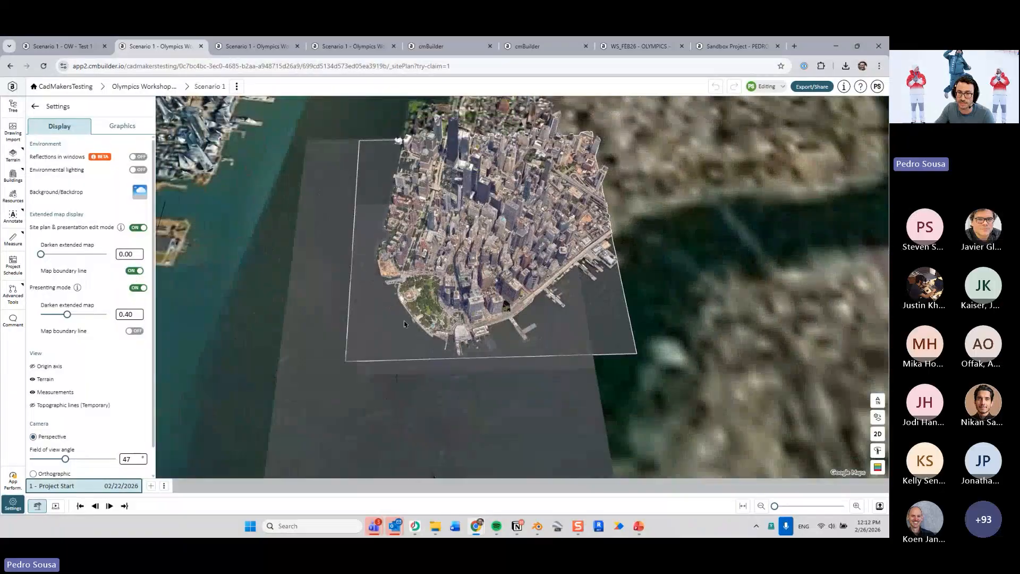
pyautogui.scroll(5, 425, 276)
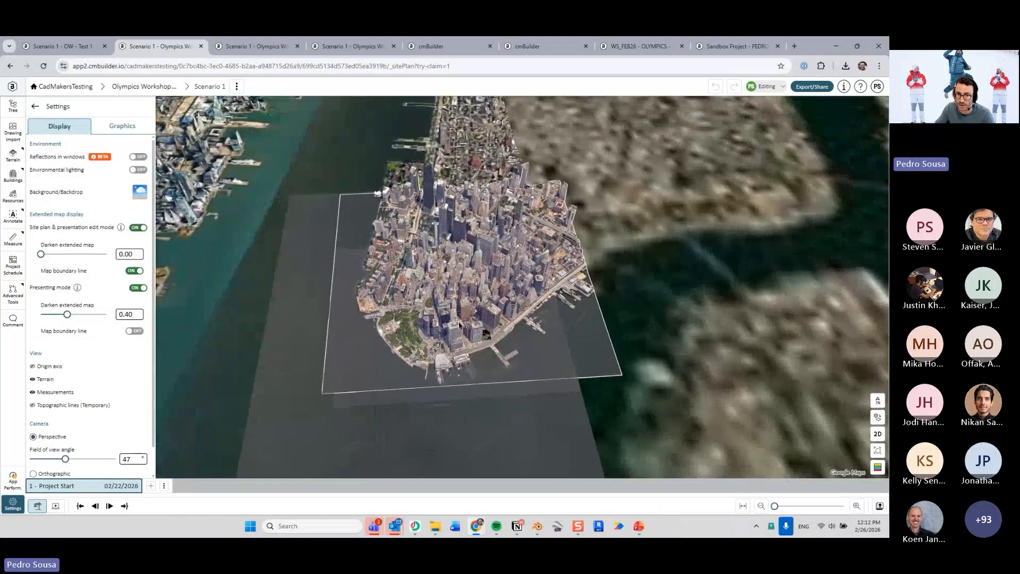
pyautogui.scroll(3, 466, 321)
pyautogui.moveTo(467, 321); pyautogui.dragTo(472, 260)
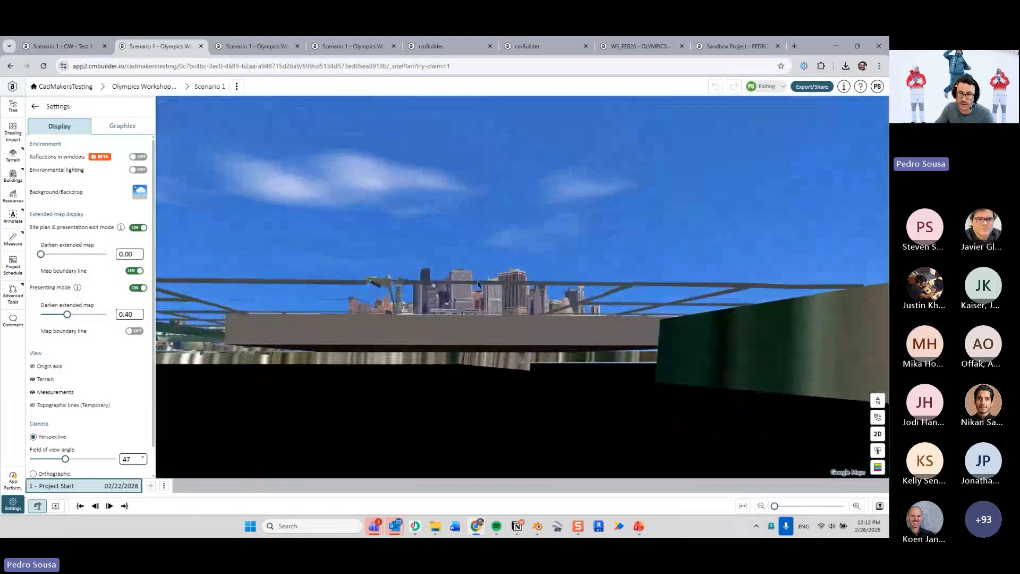
pyautogui.moveTo(481, 331); pyautogui.dragTo(512, 266, button='right')
pyautogui.moveTo(513, 266); pyautogui.dragTo(328, 289)
pyautogui.moveTo(536, 332); pyautogui.dragTo(453, 410)
pyautogui.click(135, 271)
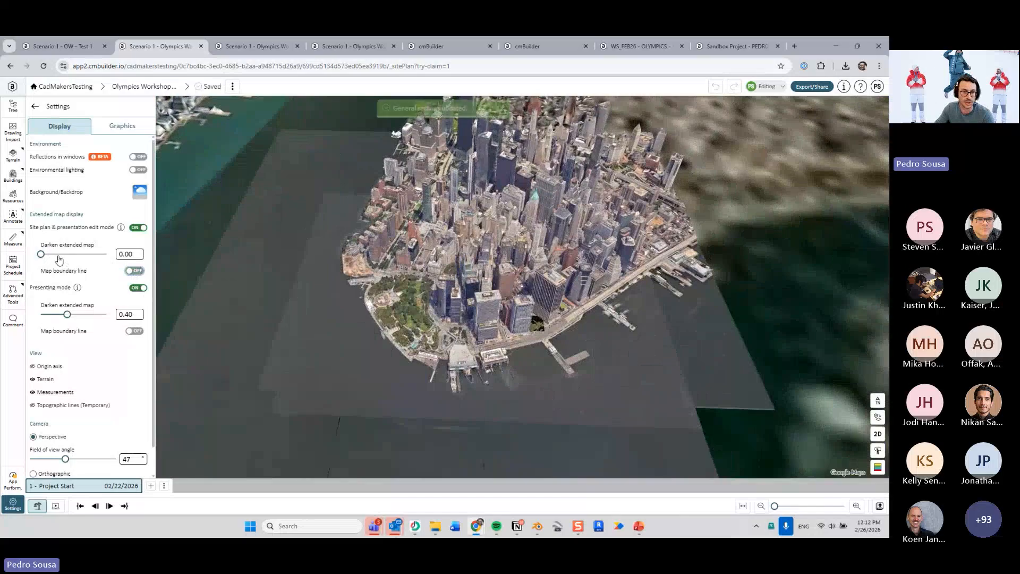
# Darken the extended map for site plan and presentation edit mode, trying 1.00 and settling on 0.35
pyautogui.moveTo(41, 254); pyautogui.dragTo(106, 254)
pyautogui.scroll(-5, 635, 321)
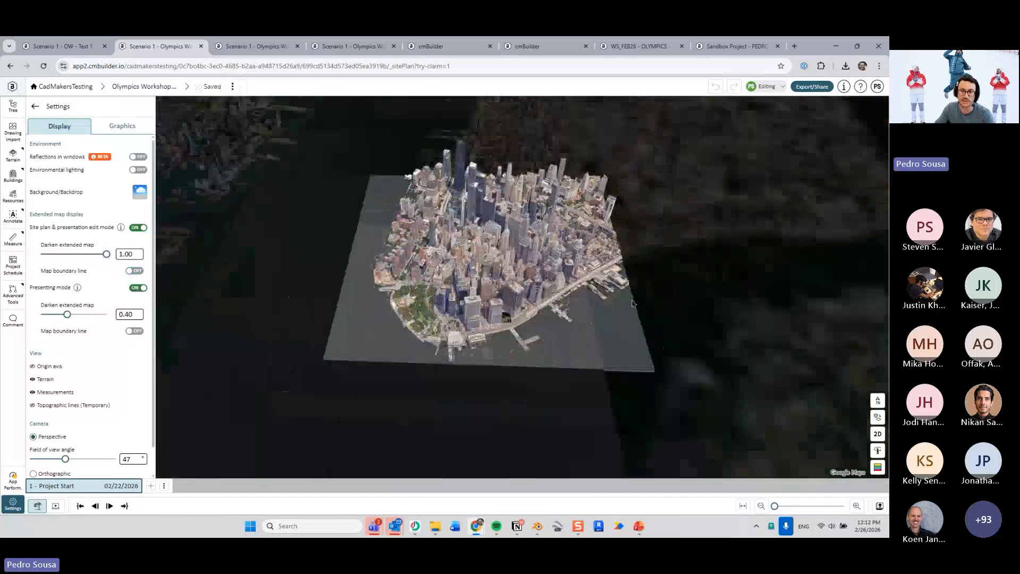
pyautogui.scroll(5, 542, 291)
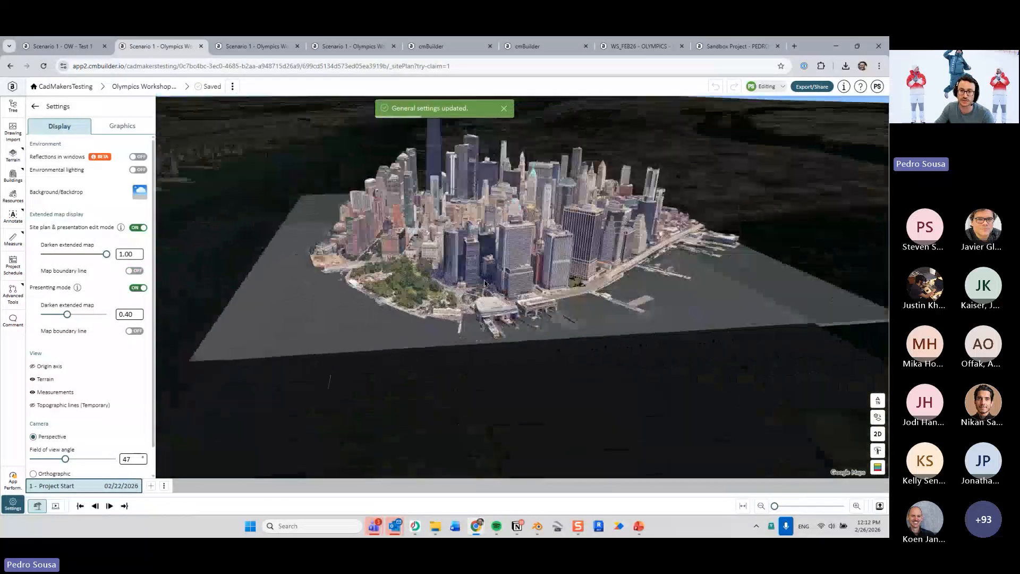
pyautogui.moveTo(103, 254); pyautogui.dragTo(64, 254)
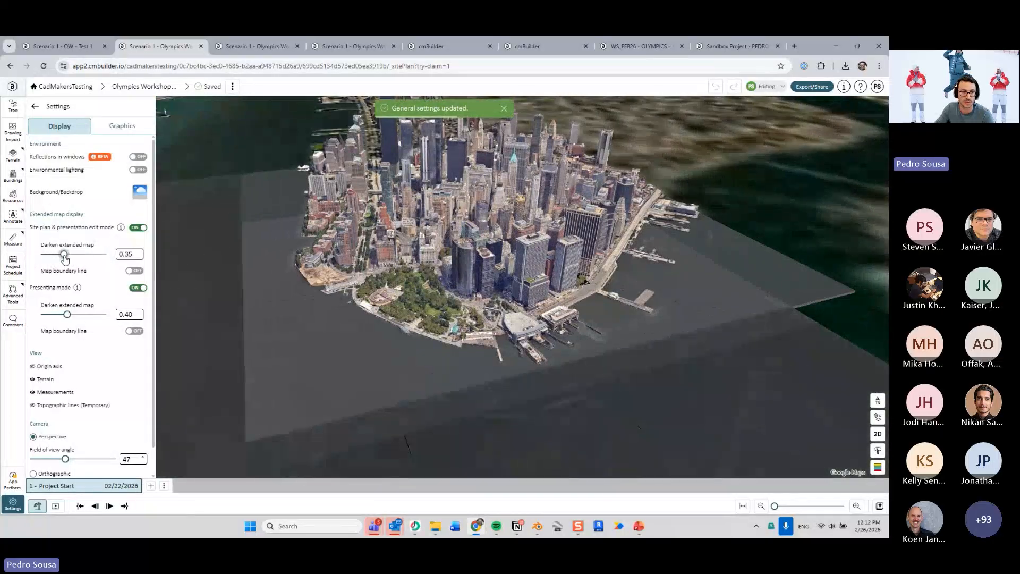
# Turn off the extended map in site plan and presentation edit mode to isolate the site, and turn it back on
pyautogui.click(138, 228)
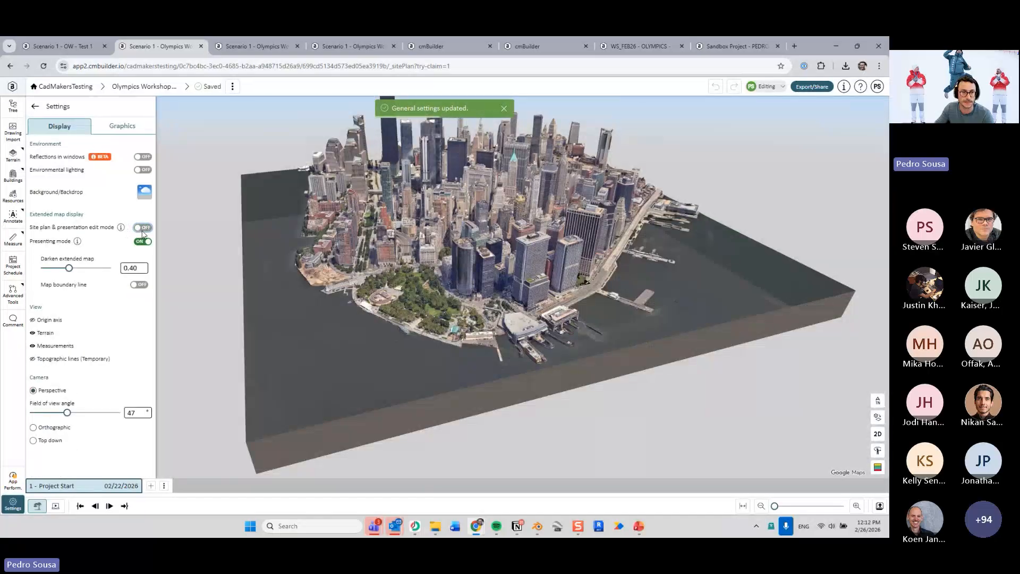
pyautogui.click(141, 228)
pyautogui.click(139, 228)
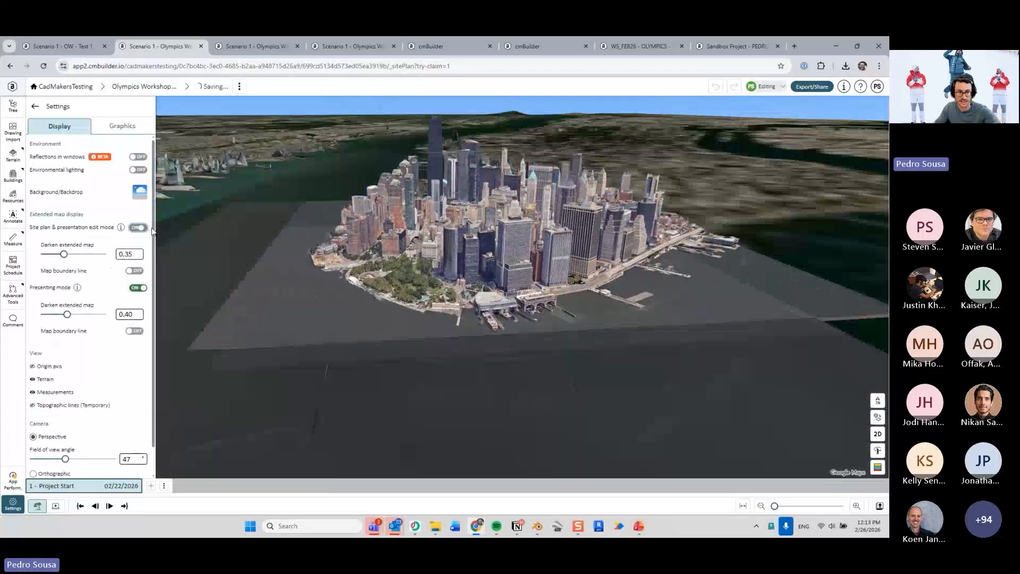
pyautogui.click(142, 227)
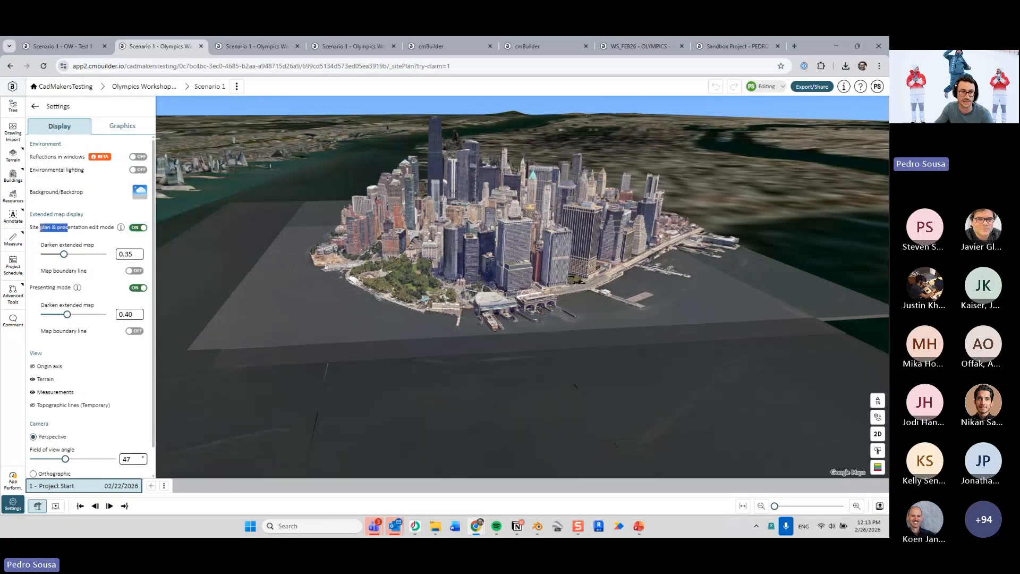
# Examine the site against the darkened surroundings from several angles, close the settings and inspect the park and waterfront towers up close
pyautogui.scroll(3, 412, 282)
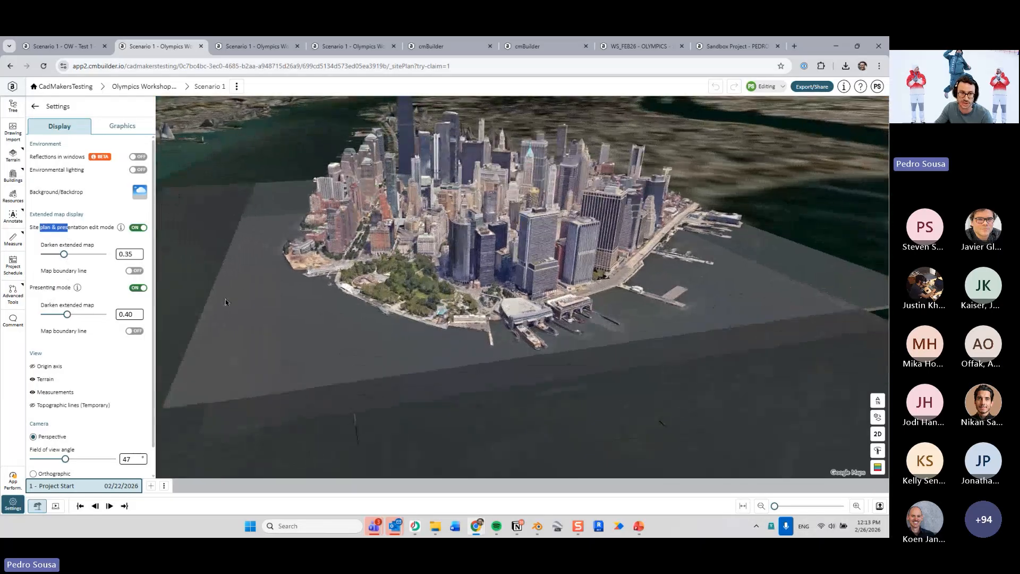
pyautogui.moveTo(224, 246); pyautogui.dragTo(445, 333)
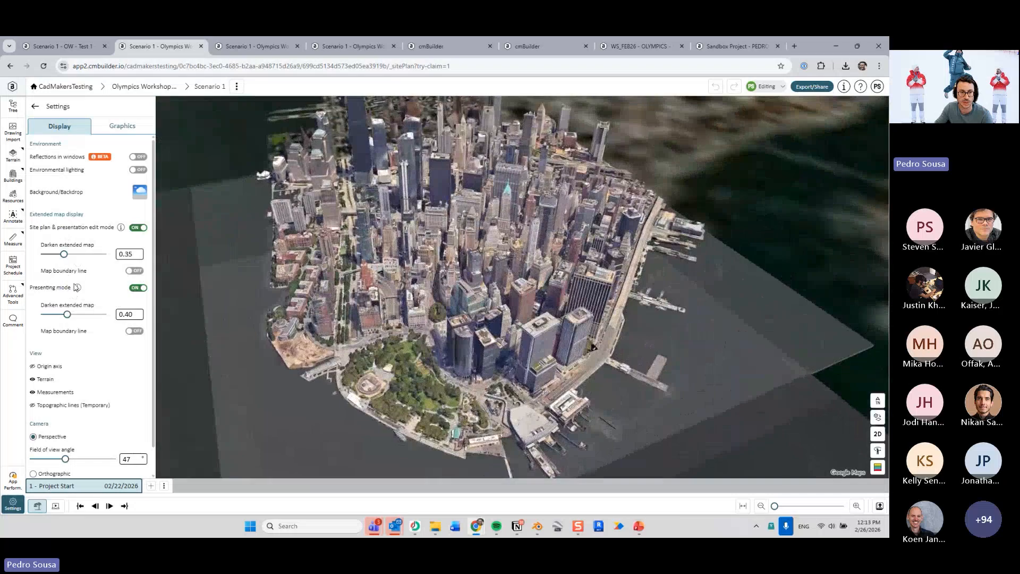
pyautogui.moveTo(432, 280); pyautogui.dragTo(470, 268)
pyautogui.moveTo(582, 312); pyautogui.dragTo(524, 296)
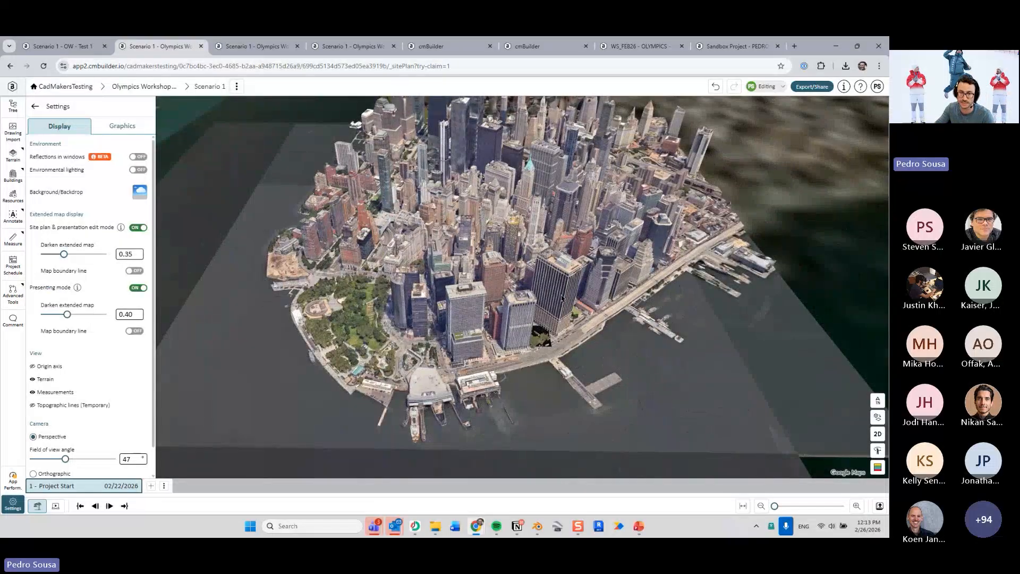
pyautogui.scroll(5, 441, 245)
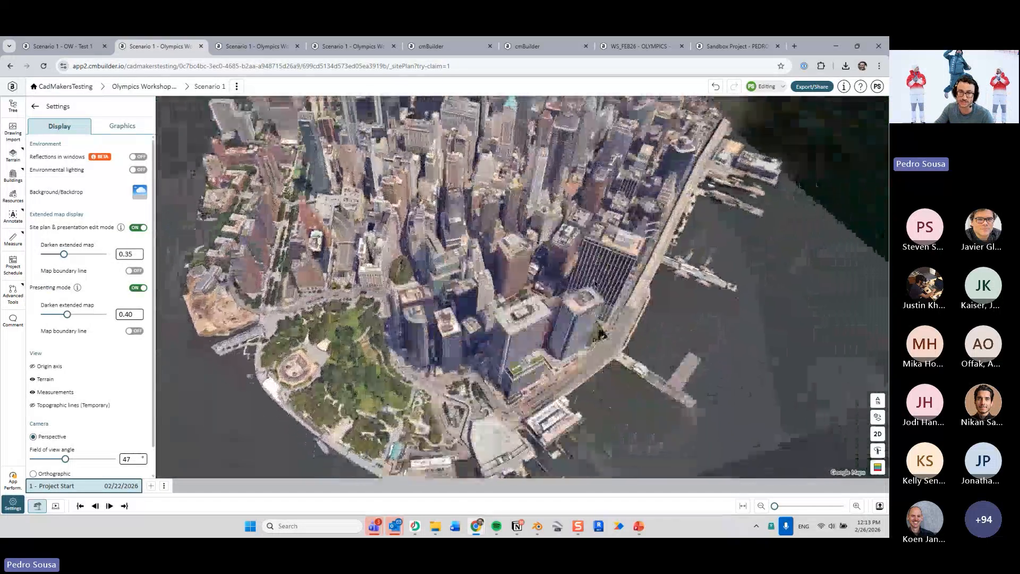
pyautogui.moveTo(596, 284); pyautogui.dragTo(505, 320)
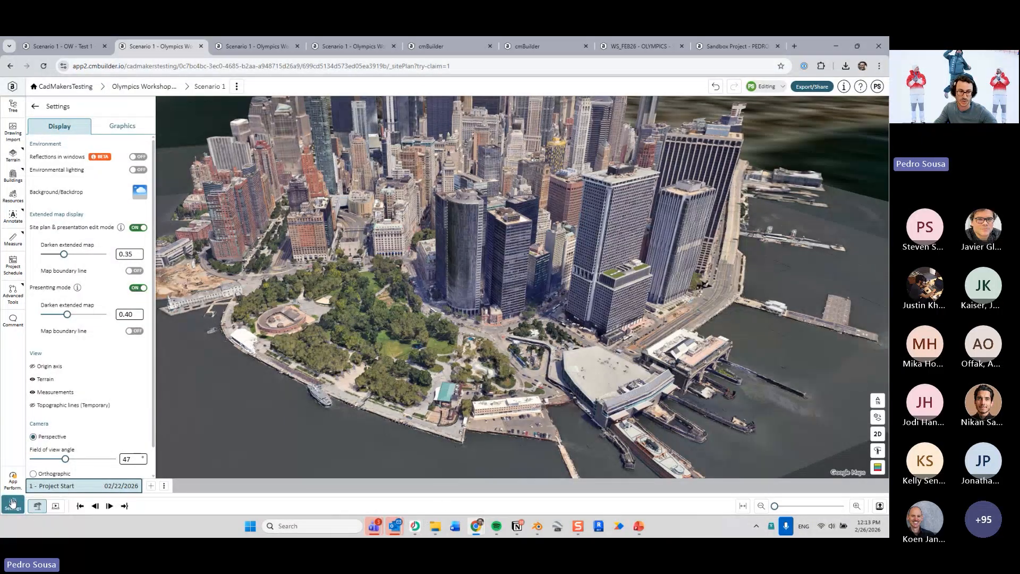
pyautogui.moveTo(197, 251); pyautogui.dragTo(142, 274, button='right')
pyautogui.click(35, 106)
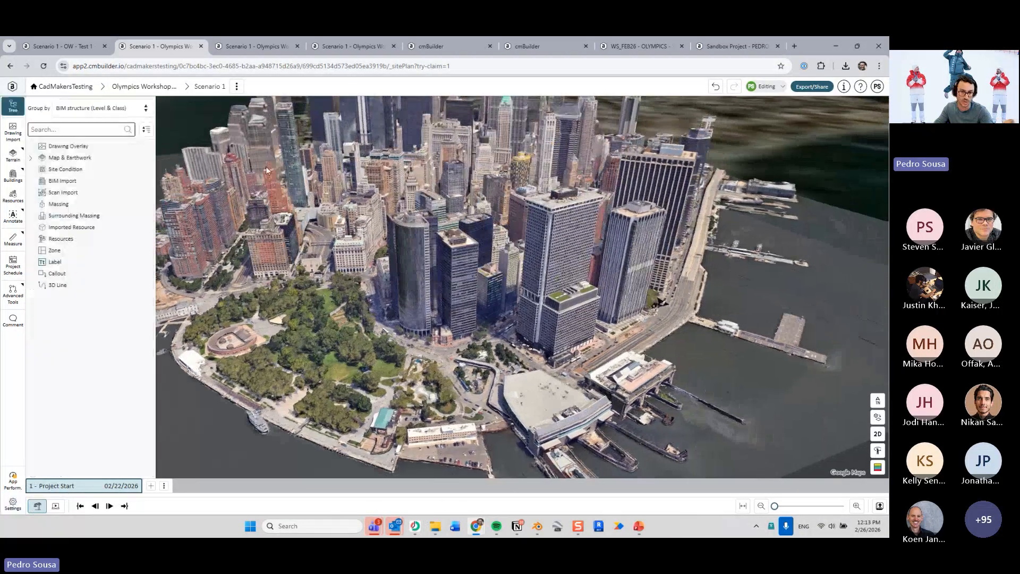
pyautogui.scroll(5, 470, 277)
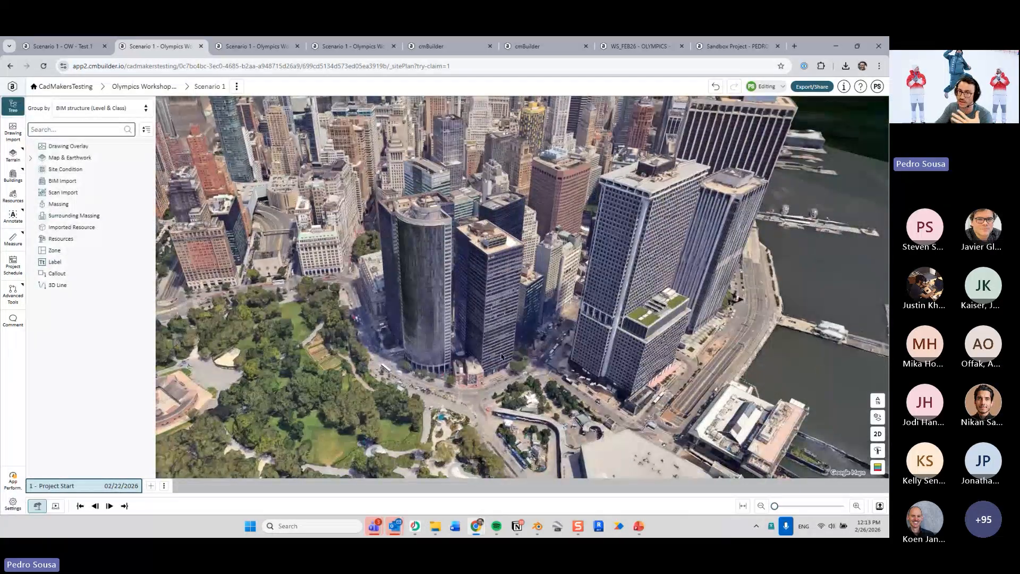
pyautogui.moveTo(456, 341); pyautogui.dragTo(486, 320, button='right')
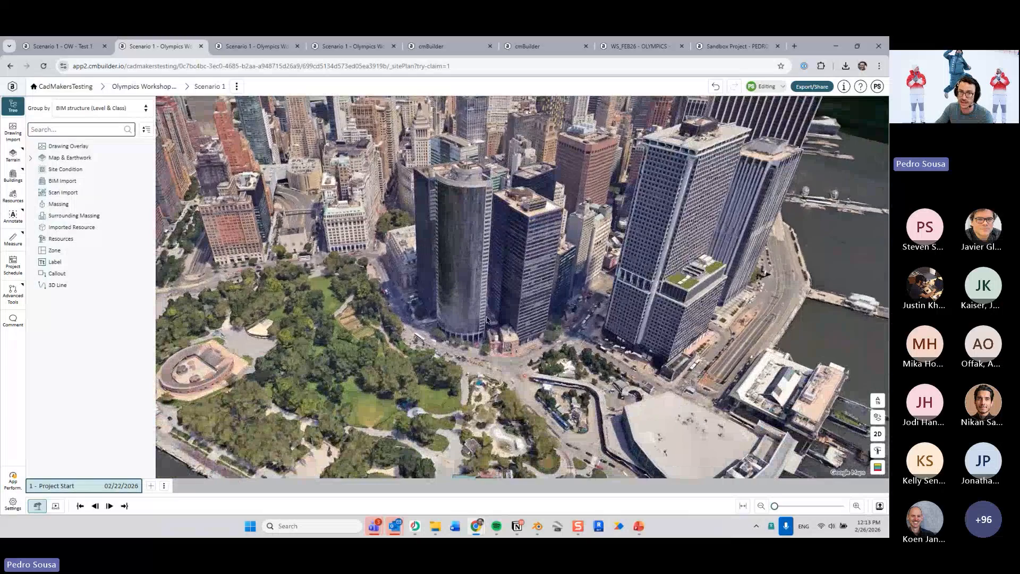
pyautogui.moveTo(486, 320)
pyautogui.mouseDown()
pyautogui.moveTo(494, 351)
pyautogui.moveTo(492, 337)
pyautogui.mouseUp()
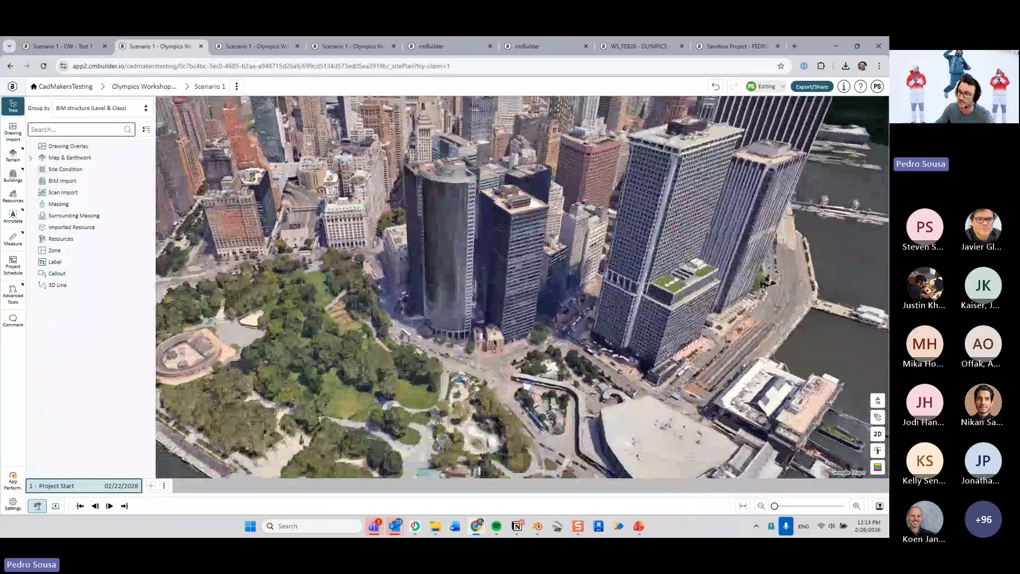
# Switch to the PowerPoint presentation and bring up the Google Maps Integration slide about adjusting display settings
pyautogui.click(644, 531)
pyautogui.click(30, 361)
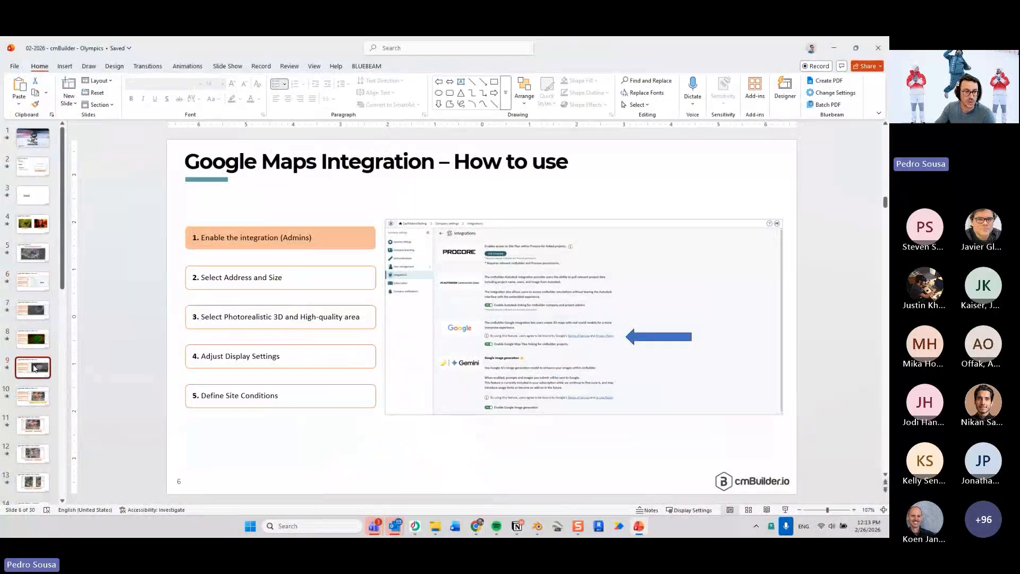
pyautogui.click(30, 394)
pyautogui.click(29, 379)
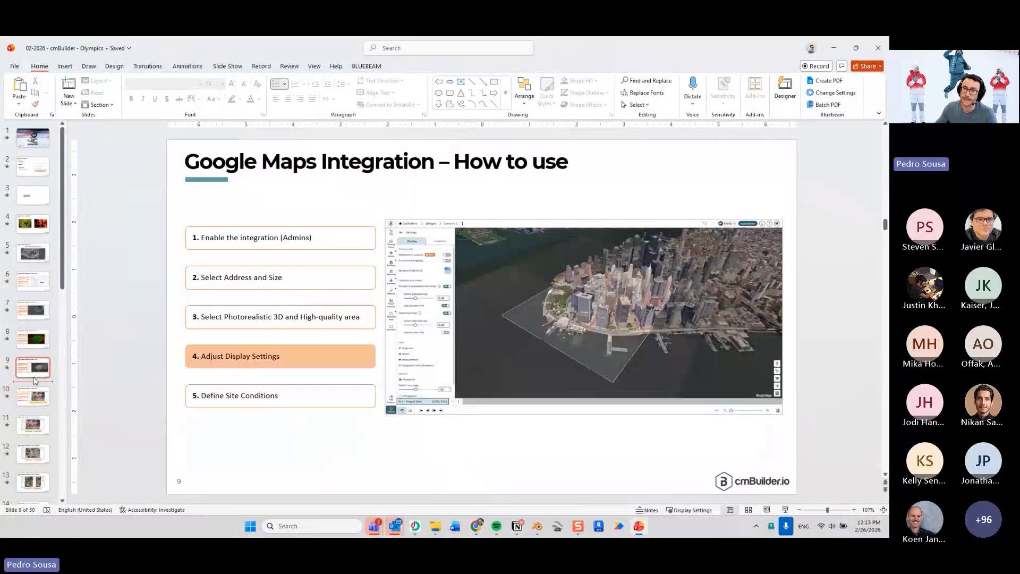
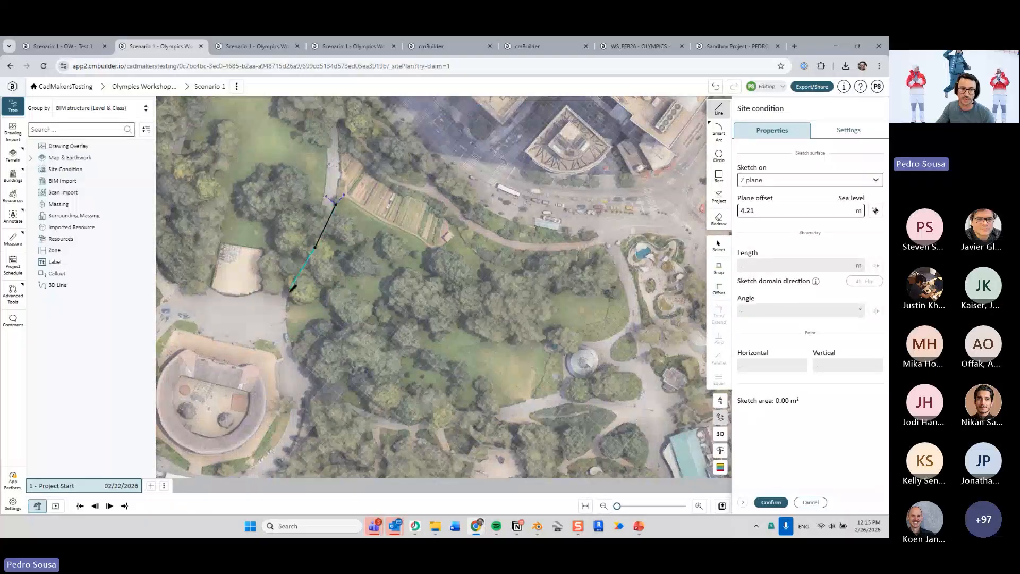
# Complete a closed site condition outline of about 19,338 m² around the park's wooded central lawn, confirm it and show it in 3D
pyautogui.click(295, 356)
pyautogui.click(331, 392)
pyautogui.click(375, 414)
pyautogui.click(419, 422)
pyautogui.click(498, 407)
pyautogui.click(561, 394)
pyautogui.click(567, 340)
pyautogui.click(605, 338)
pyautogui.click(628, 316)
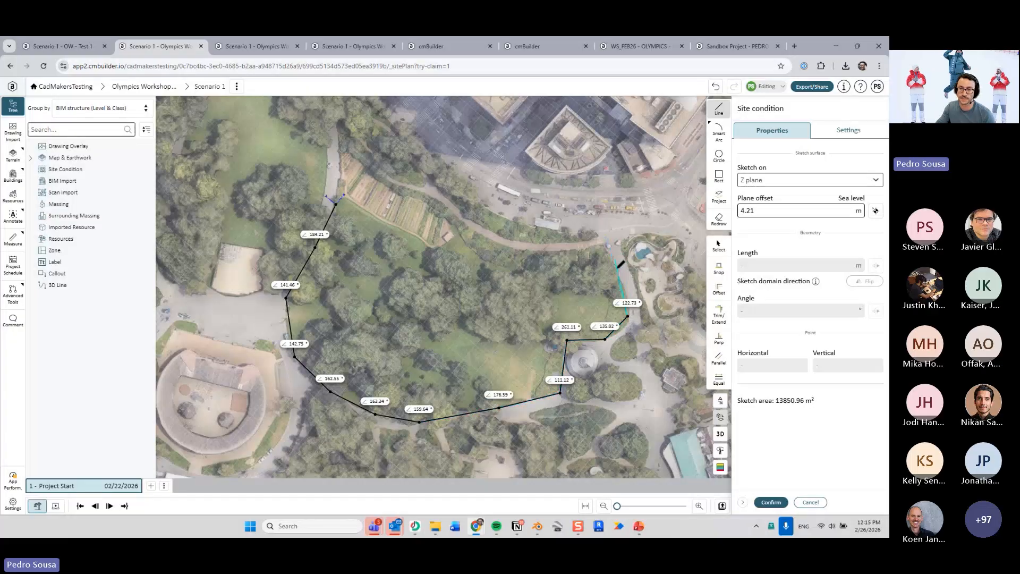
pyautogui.click(619, 272)
pyautogui.click(592, 230)
pyautogui.click(483, 212)
pyautogui.click(447, 165)
pyautogui.click(409, 133)
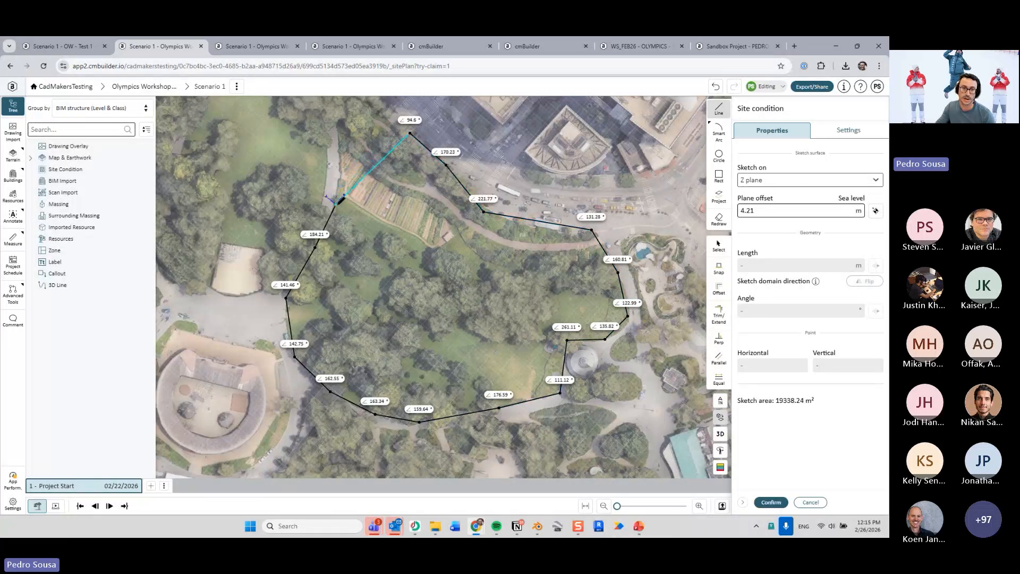
pyautogui.click(340, 201)
pyautogui.click(771, 502)
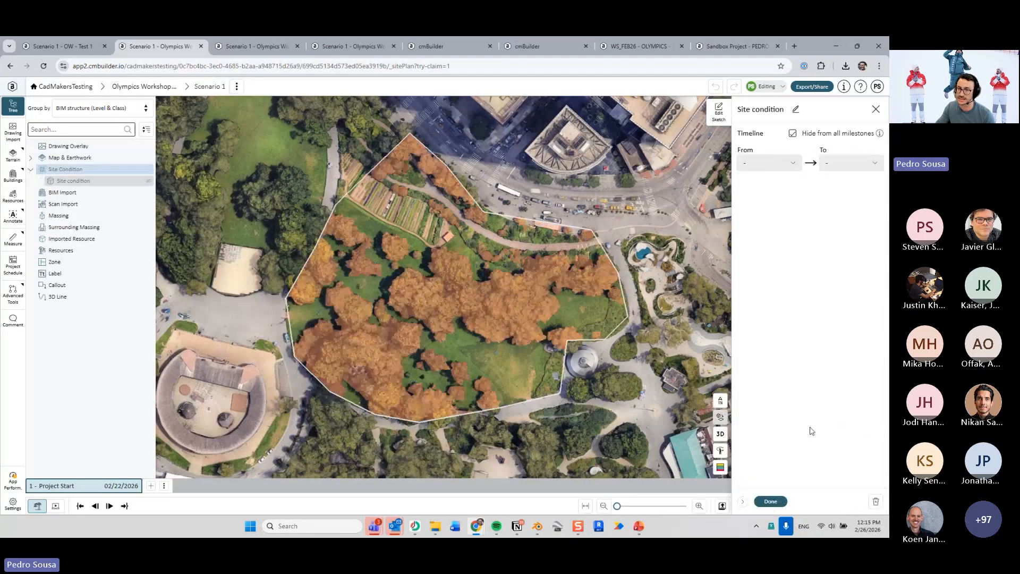
pyautogui.click(721, 433)
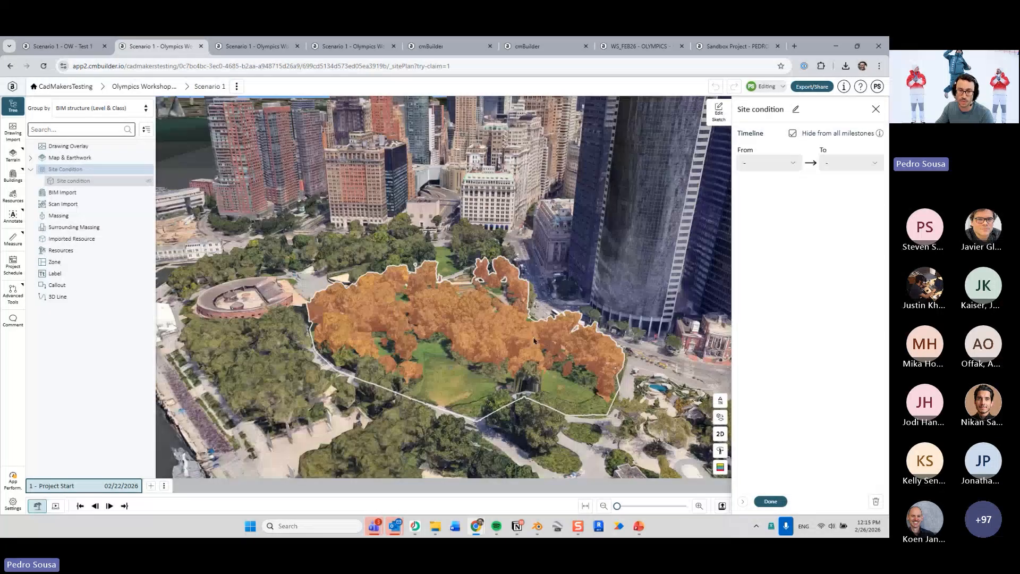
# View the highlighted site condition from another angle, finish editing it and examine the cleared park area up close
pyautogui.scroll(3, 517, 338)
pyautogui.moveTo(517, 339); pyautogui.dragTo(742, 451, button='right')
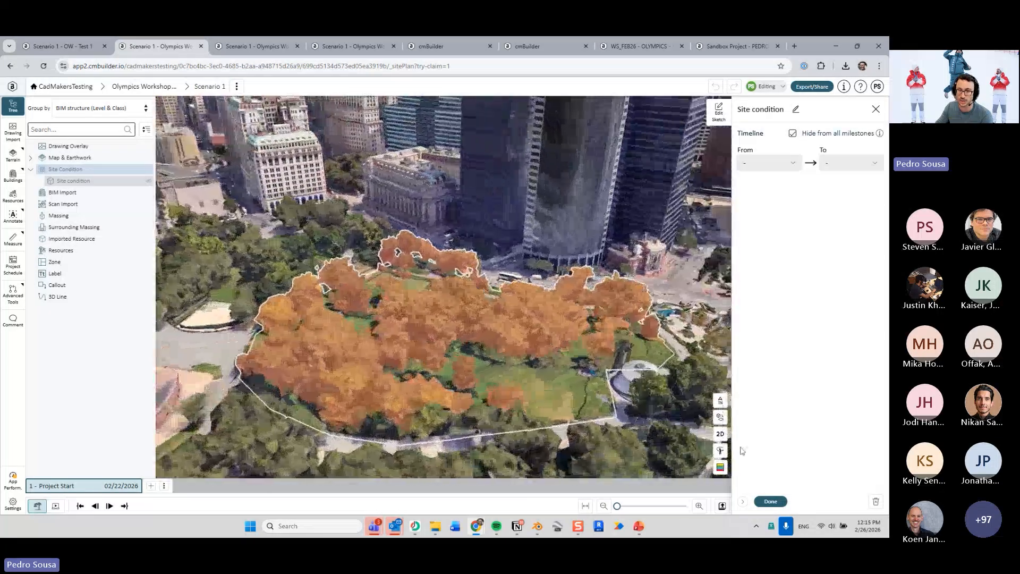
pyautogui.click(771, 501)
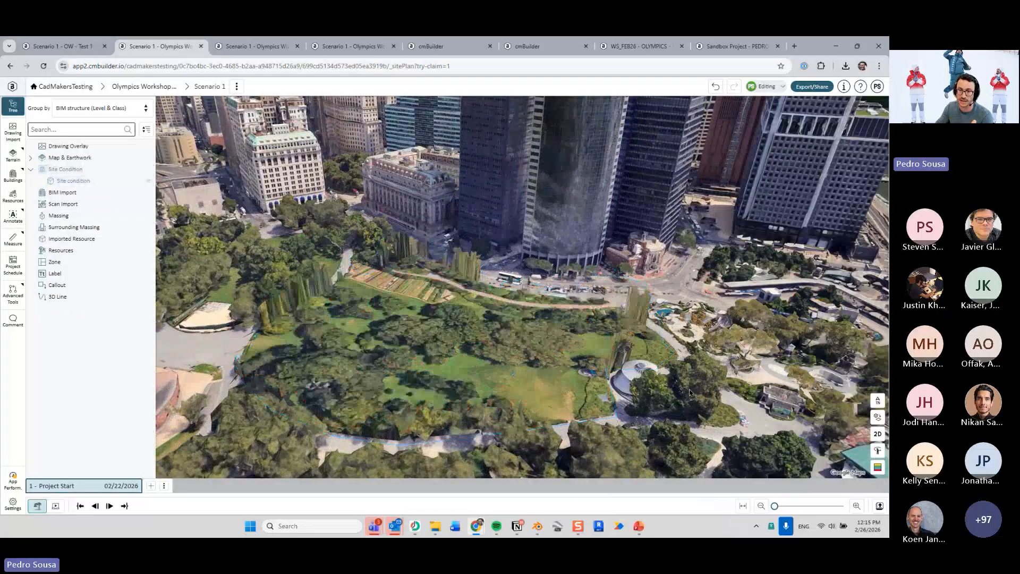
pyautogui.scroll(3, 530, 381)
pyautogui.scroll(-2, 530, 382)
pyautogui.moveTo(530, 382); pyautogui.dragTo(450, 325, button='right')
pyautogui.scroll(-3, 562, 332)
pyautogui.moveTo(451, 324); pyautogui.dragTo(409, 305)
pyautogui.moveTo(416, 341); pyautogui.dragTo(440, 373, button='right')
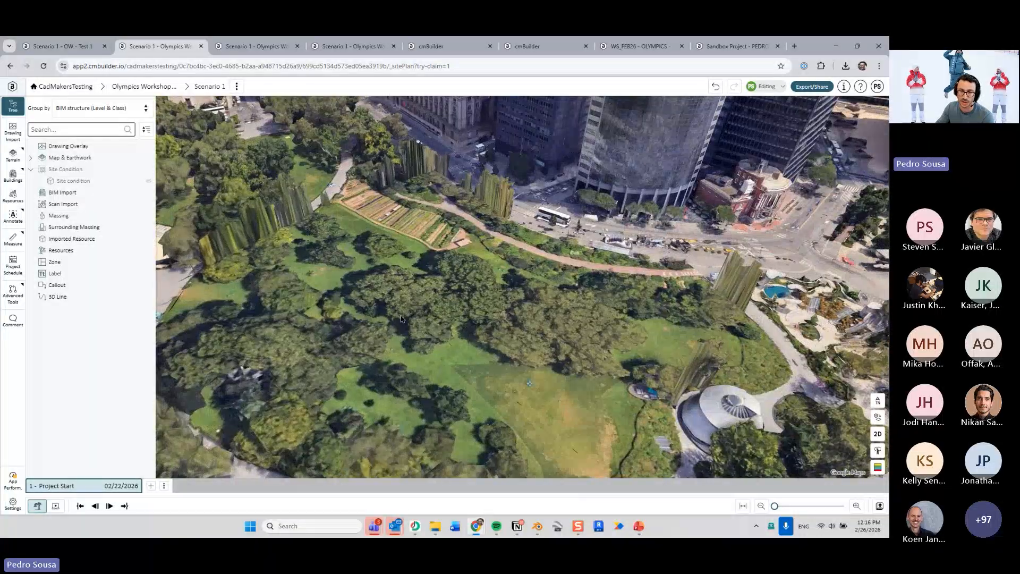
# Switch to PowerPoint to show the "Google Maps Integration – Site Conditions" slide, and return to the cmBuilder scenario window
pyautogui.click(638, 526)
pyautogui.click(43, 425)
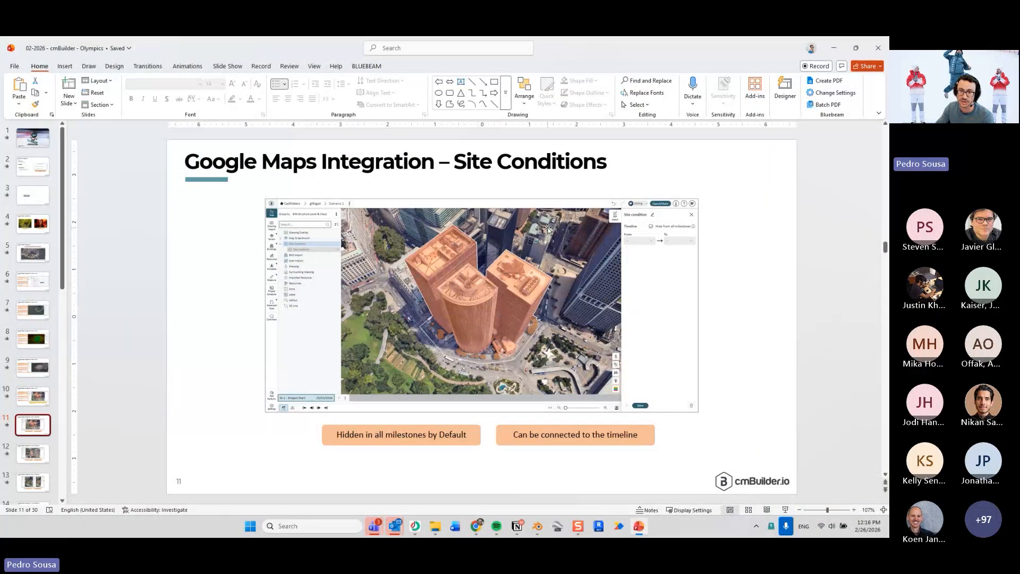
pyautogui.click(477, 526)
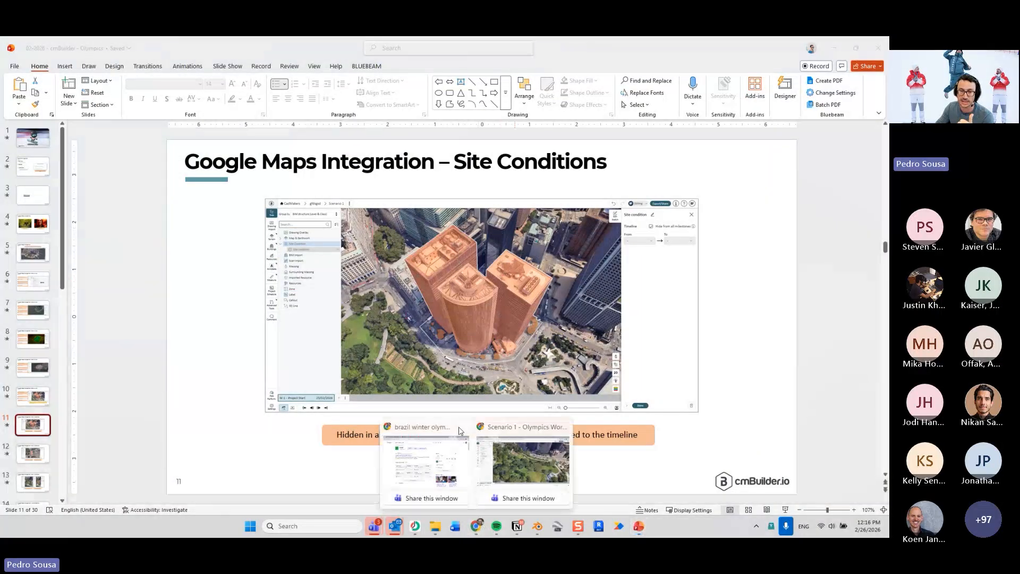
pyautogui.click(521, 457)
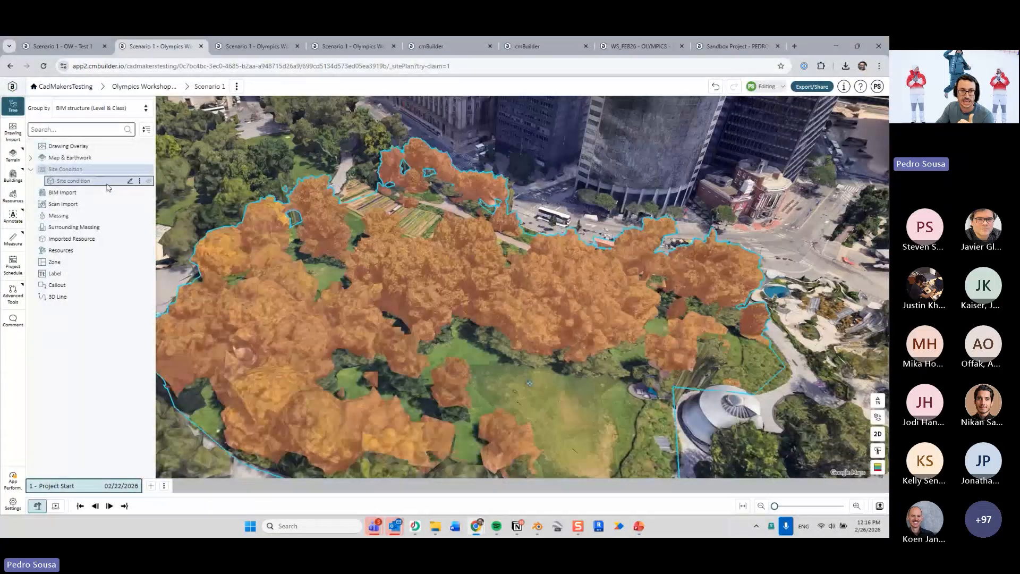
# Open the park's site condition to review its full extent and timeline setting, close it and view the cleared area
pyautogui.click(134, 183)
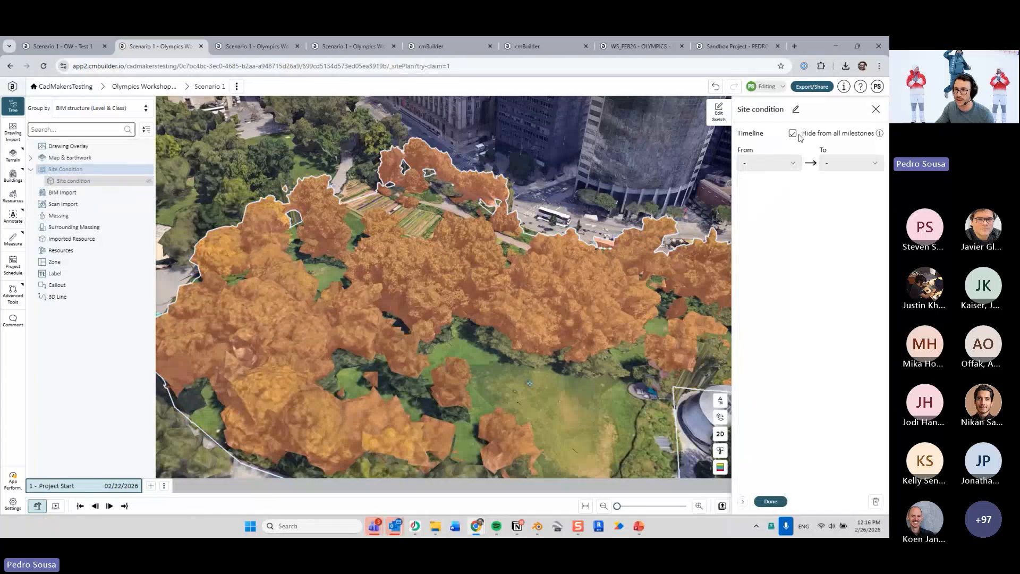
pyautogui.press('ctrl')
pyautogui.press('ctrl')
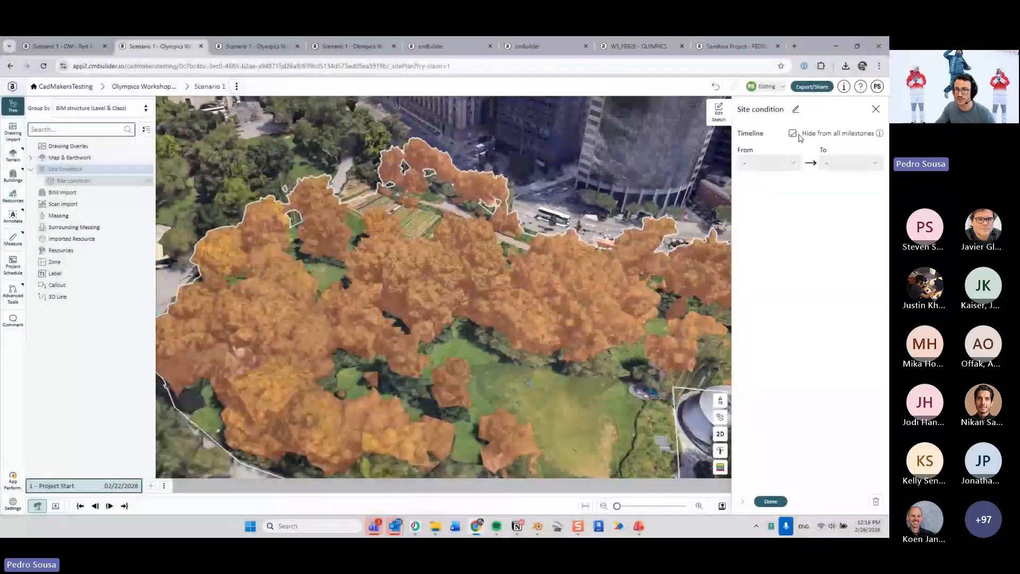
pyautogui.scroll(-4, 526, 297)
pyautogui.moveTo(527, 297)
pyautogui.mouseDown(button='middle')
pyautogui.moveTo(526, 322)
pyautogui.moveTo(510, 307)
pyautogui.mouseUp(button='middle')
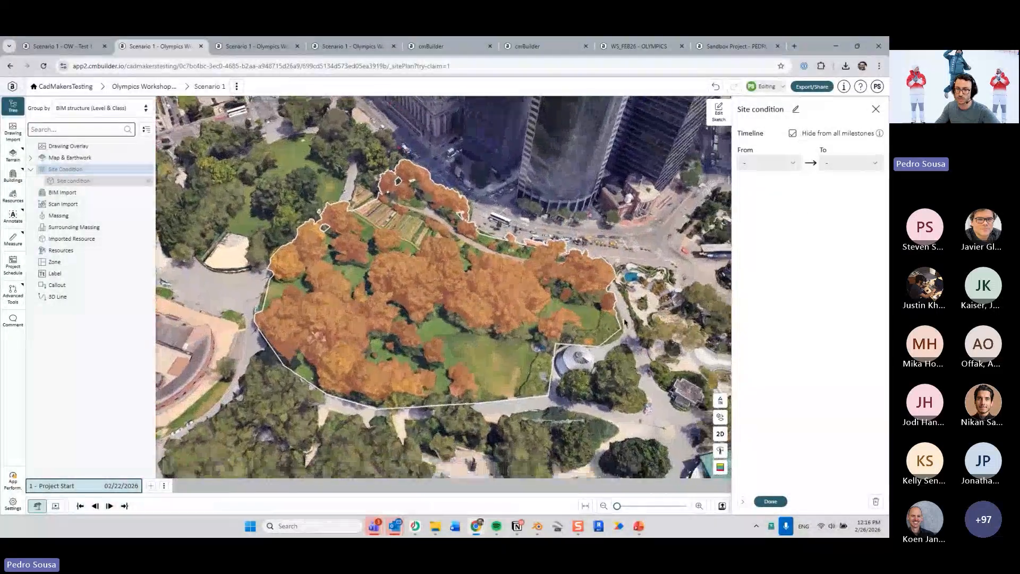
pyautogui.click(772, 502)
pyautogui.moveTo(637, 333); pyautogui.dragTo(494, 274, button='middle')
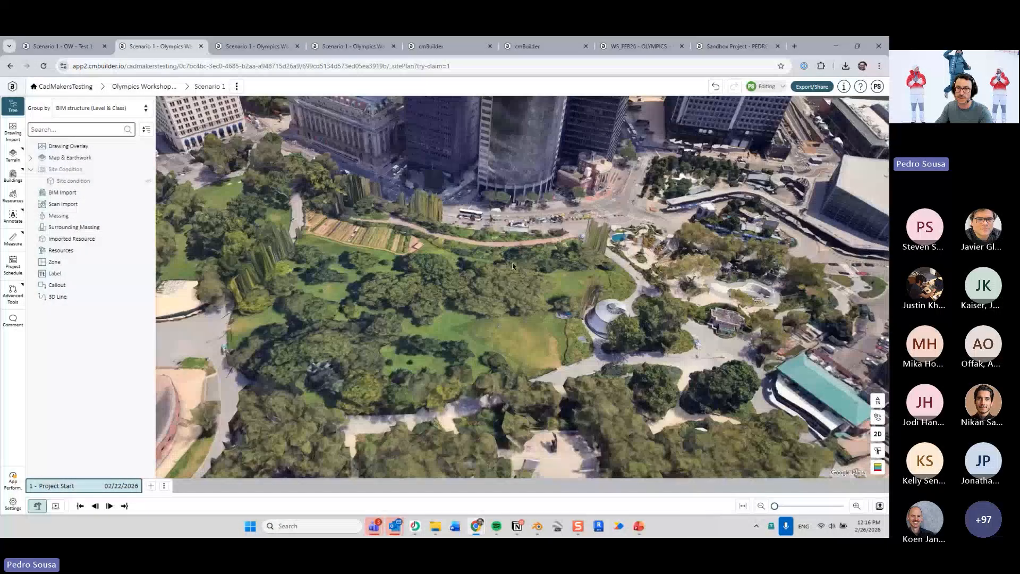
# Reopen the site condition in 2D and reshape its sketched outline by moving points beside the round pavilion and farther along the boundary
pyautogui.click(134, 182)
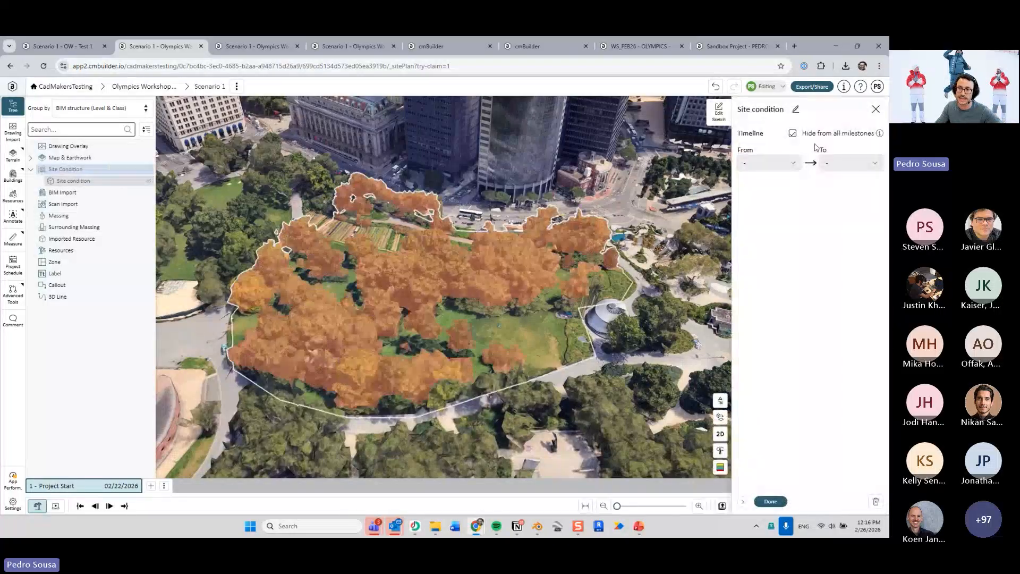
pyautogui.moveTo(563, 292); pyautogui.dragTo(669, 414, button='middle')
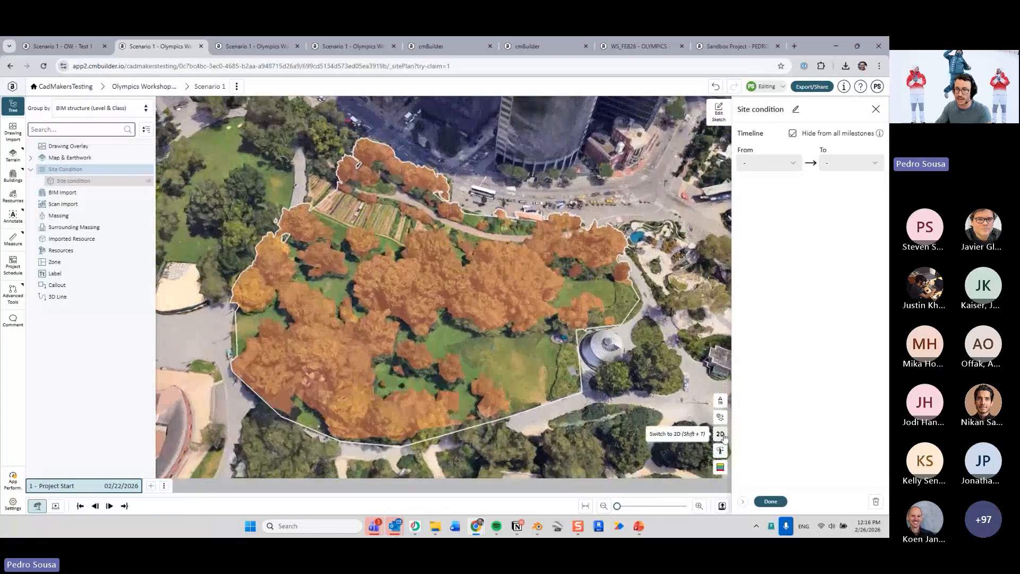
pyautogui.click(720, 434)
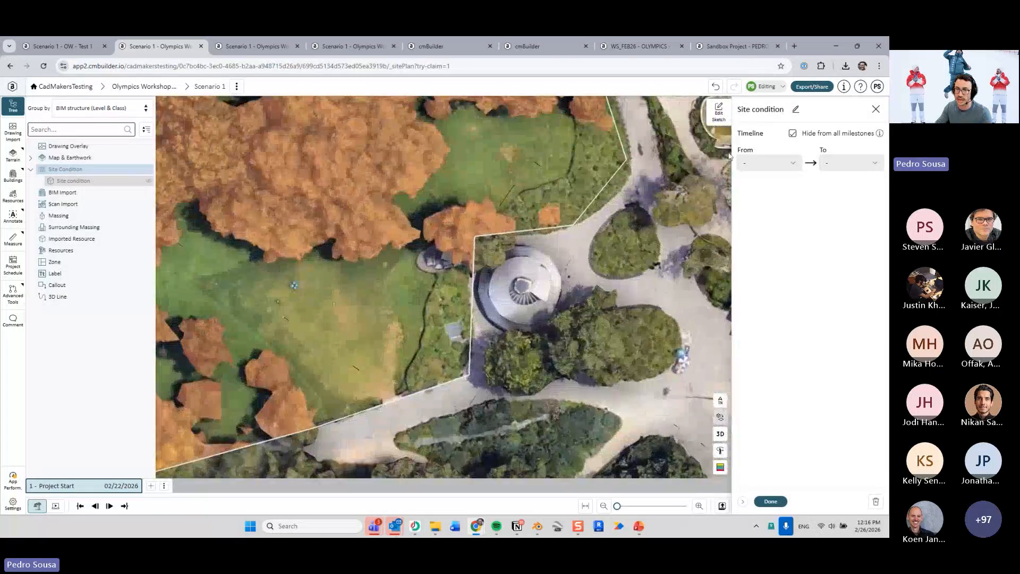
pyautogui.click(718, 112)
pyautogui.moveTo(477, 237); pyautogui.dragTo(480, 270)
pyautogui.moveTo(555, 246); pyautogui.dragTo(566, 267, button='middle')
pyautogui.moveTo(541, 269); pyautogui.dragTo(537, 265)
pyautogui.scroll(-2, 408, 224)
pyautogui.moveTo(408, 224); pyautogui.dragTo(654, 329, button='middle')
pyautogui.moveTo(448, 239); pyautogui.dragTo(595, 368, button='middle')
pyautogui.moveTo(388, 250); pyautogui.dragTo(361, 240)
pyautogui.scroll(-3, 607, 304)
pyautogui.click(772, 503)
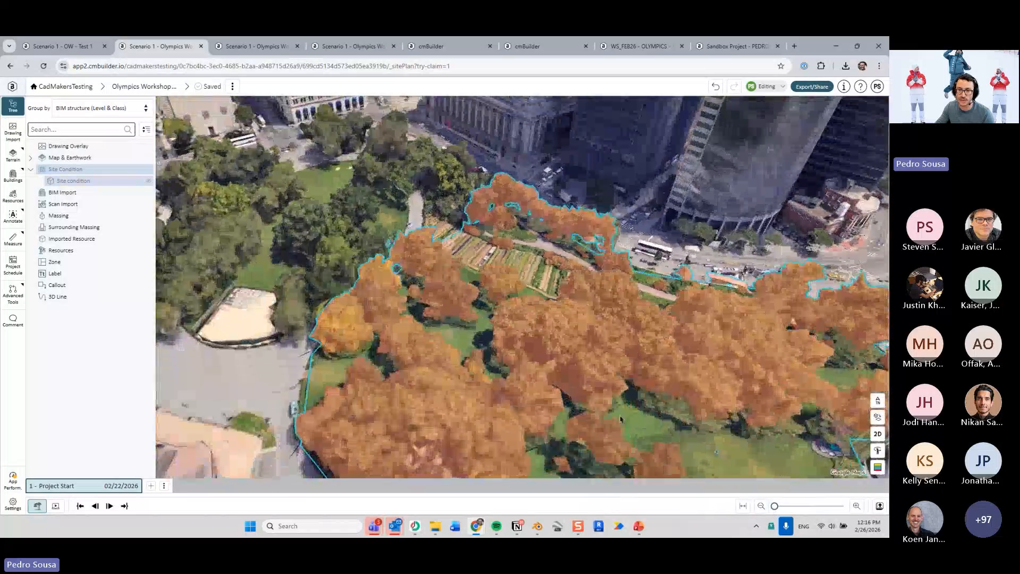
# Add a second milestone to the timeline and name it "Site Clearing"
pyautogui.click(185, 428)
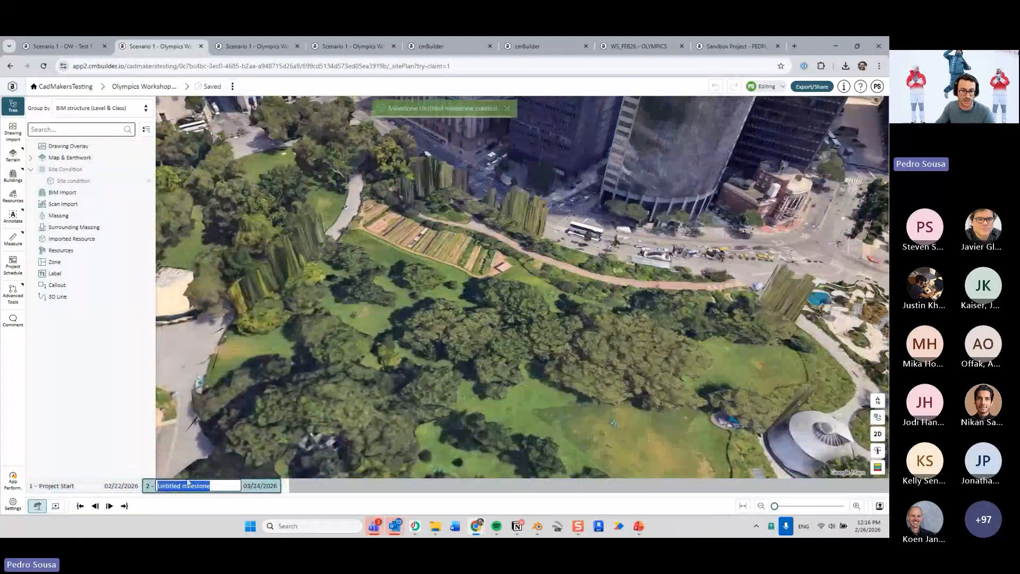
pyautogui.click(151, 486)
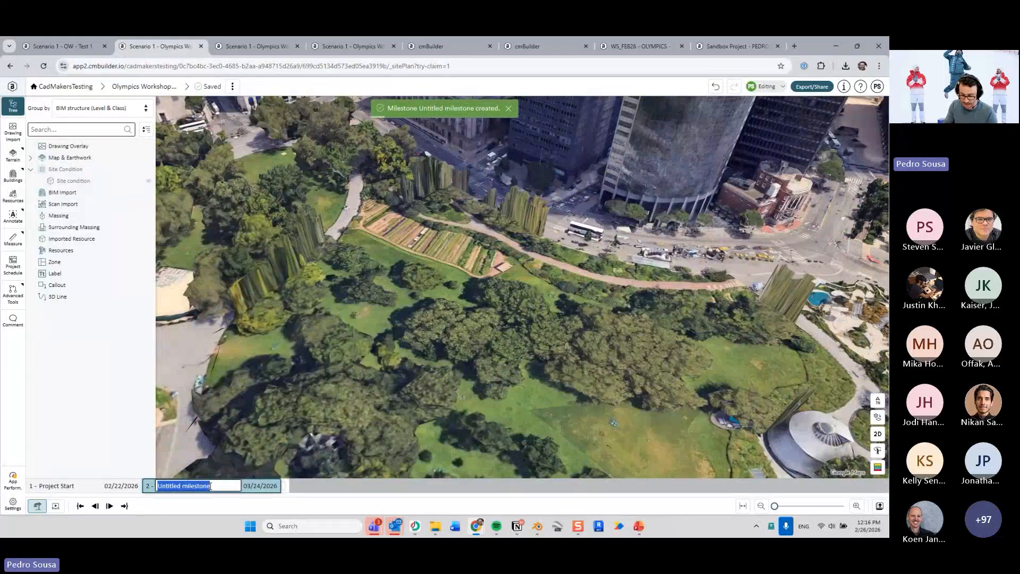
pyautogui.write('Site Clearing')
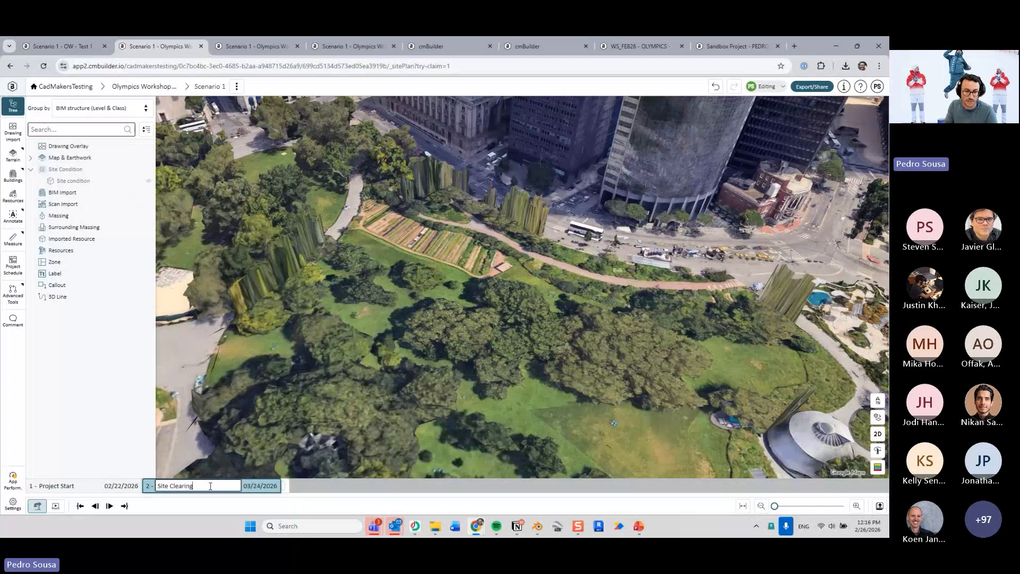
pyautogui.press('Return')
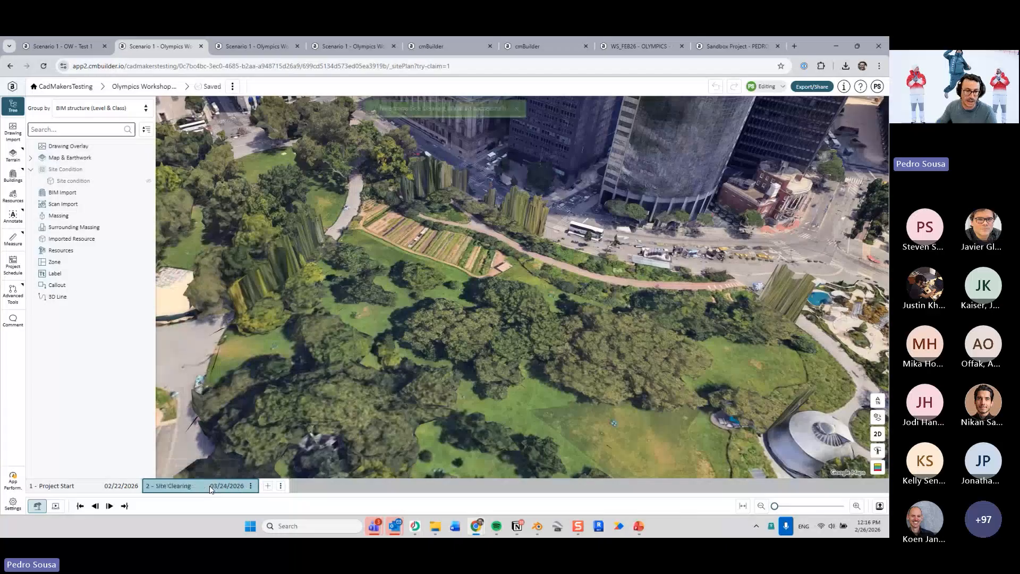
# Add a third milestone after Site Clearing and name it "Site Mobilization"
pyautogui.click(267, 486)
pyautogui.write('Site MObil')
pyautogui.press('BackSpace')
pyautogui.press('BackSpace')
pyautogui.press('BackSpace')
pyautogui.press('BackSpace')
pyautogui.write('obilization')
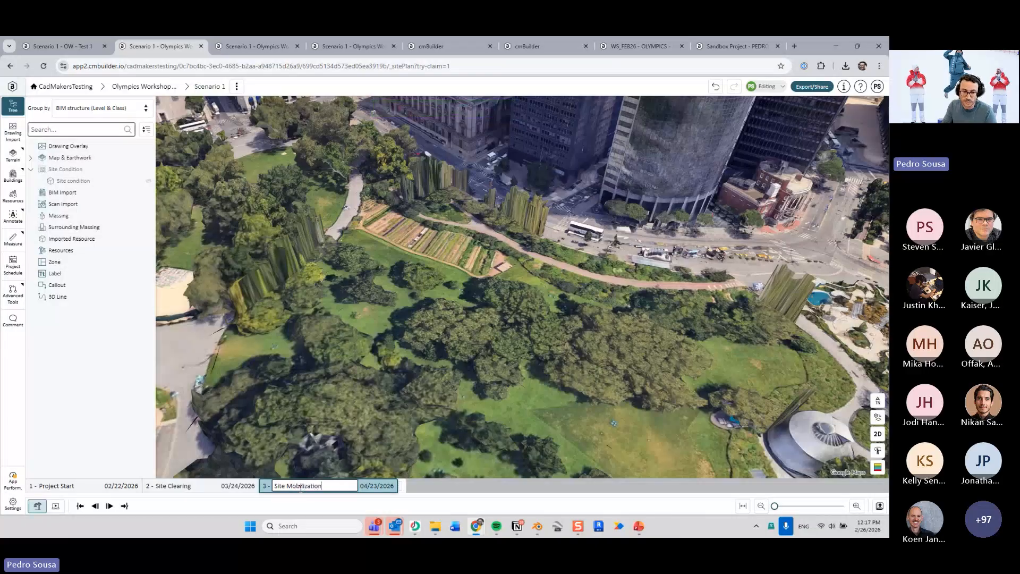
pyautogui.press('Return')
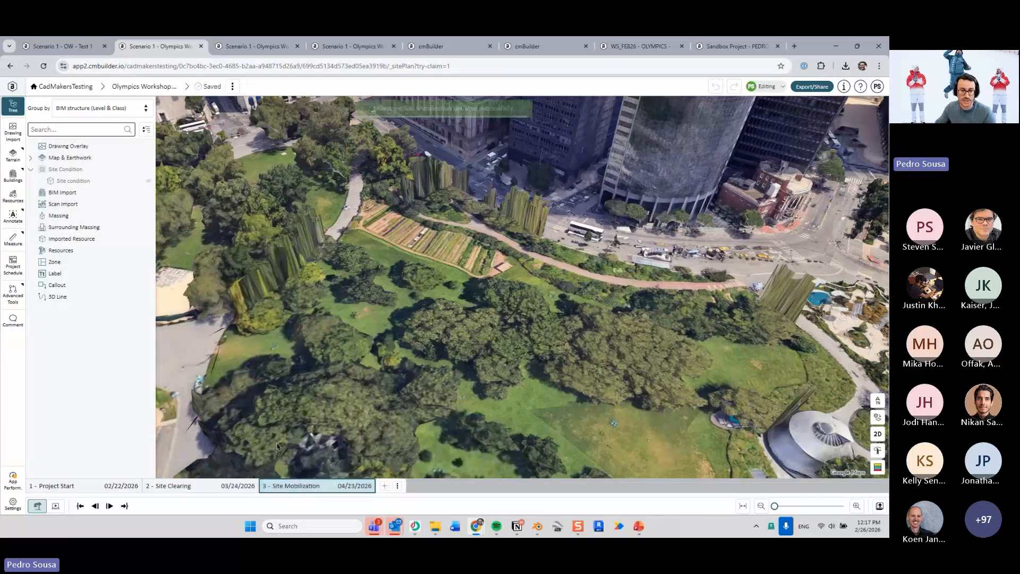
# At the Project Start milestone, open the park's site condition for editing and stop hiding it from all milestones
pyautogui.moveTo(371, 299); pyautogui.dragTo(387, 304)
pyautogui.click(59, 486)
pyautogui.click(109, 181)
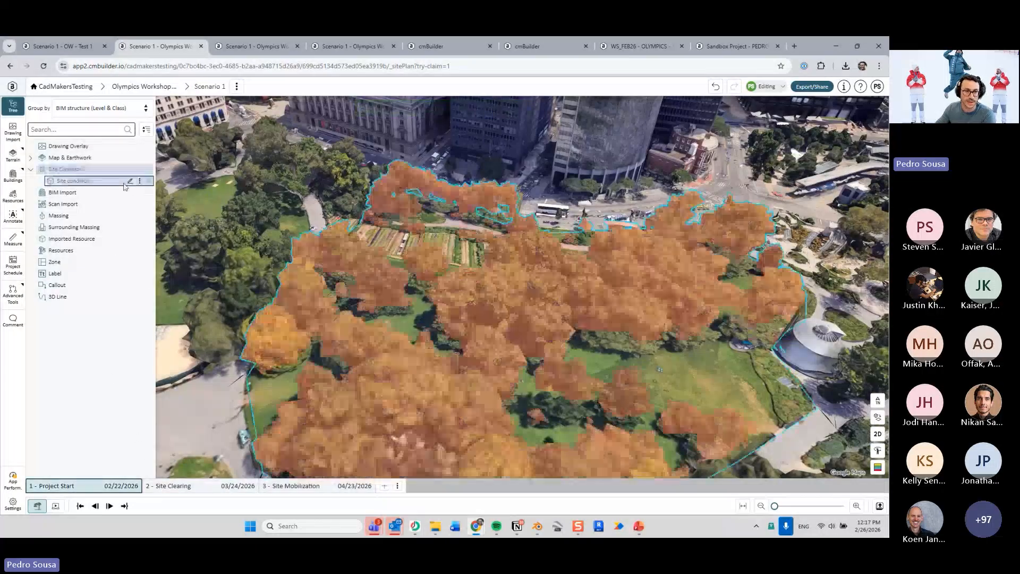
pyautogui.click(139, 182)
pyautogui.click(176, 203)
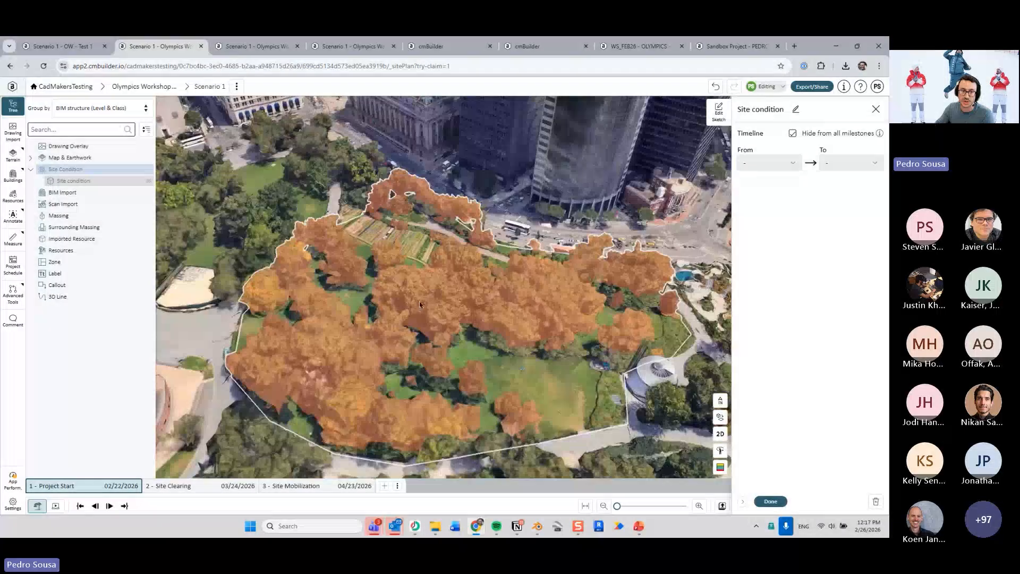
pyautogui.click(794, 134)
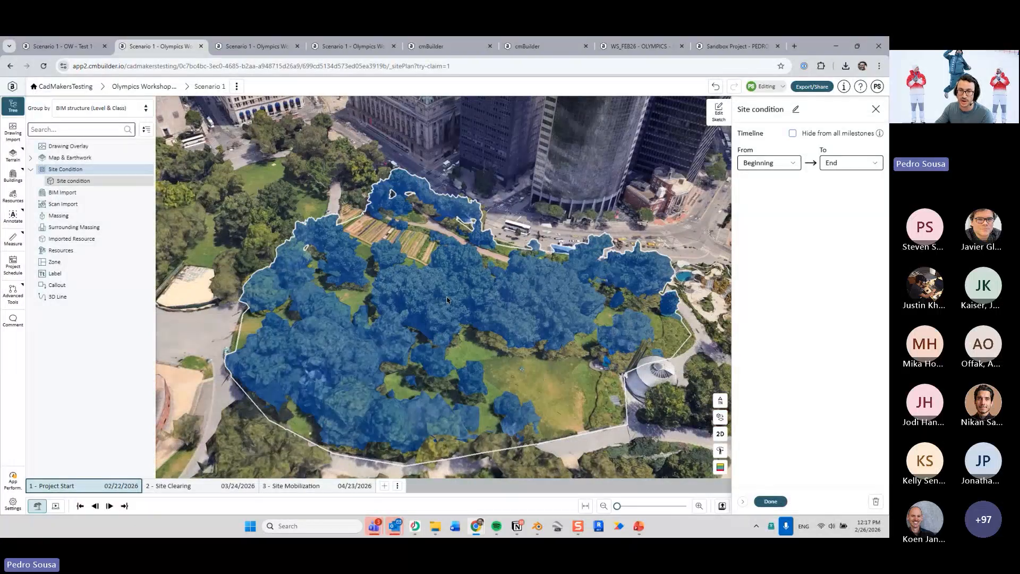
# Set the site condition to end at the Project Start milestone and confirm the edit
pyautogui.rightClick(448, 301)
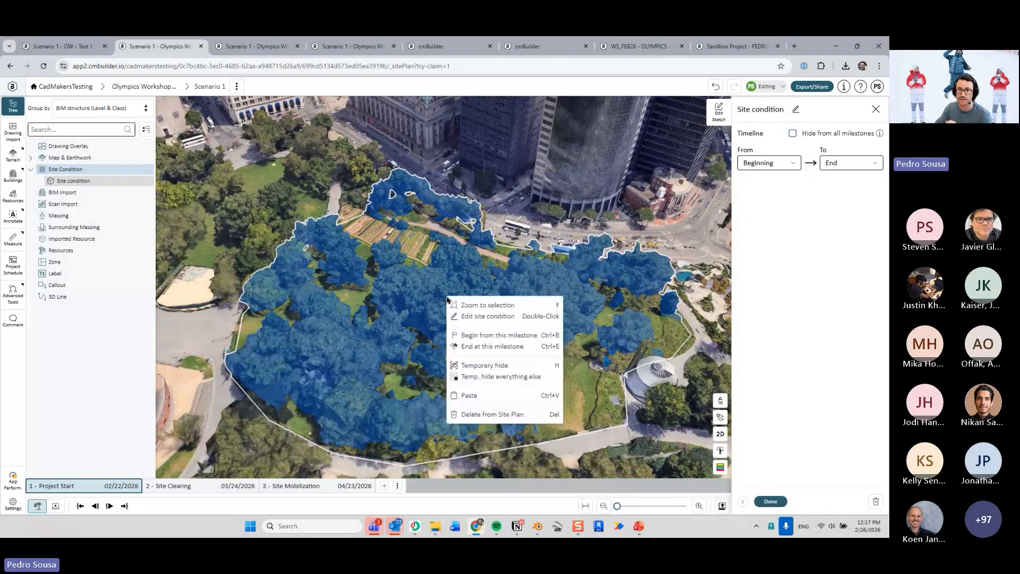
pyautogui.click(482, 351)
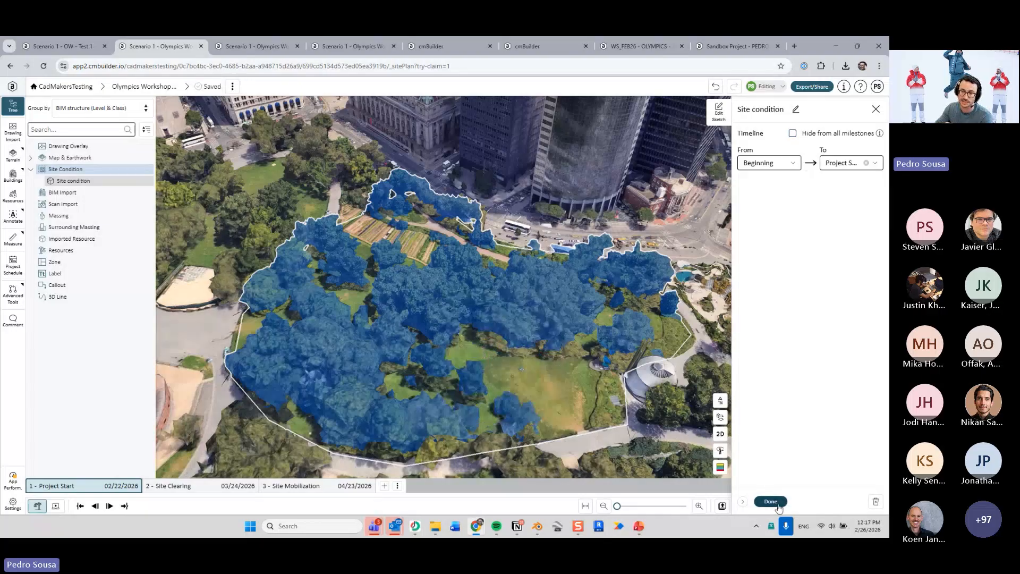
pyautogui.click(771, 502)
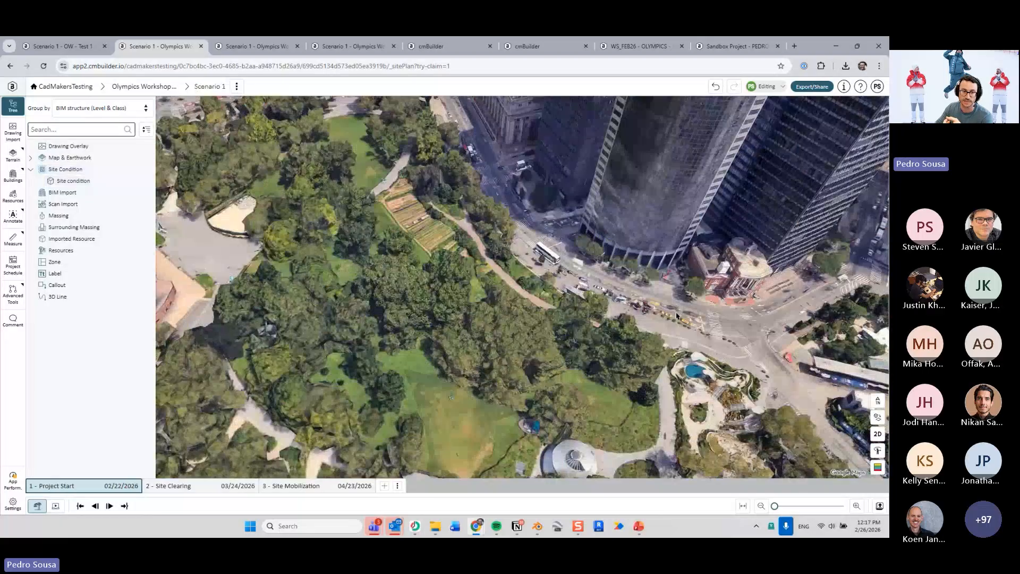
# Compare the park's trees at Project Start and Site Clearing, examining the cleared area in 3D and in 2D plan view
pyautogui.moveTo(676, 315); pyautogui.dragTo(373, 292)
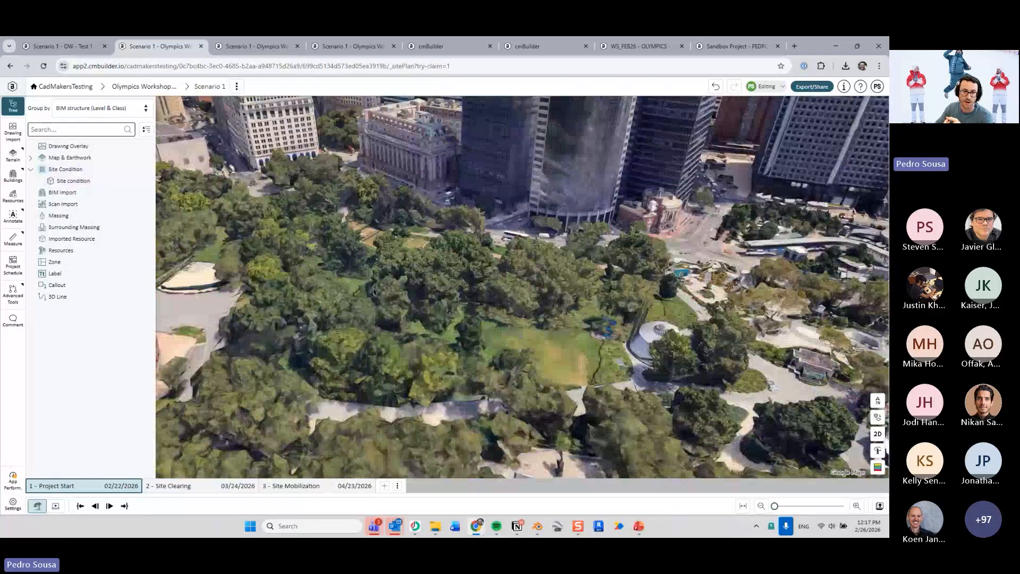
pyautogui.click(200, 488)
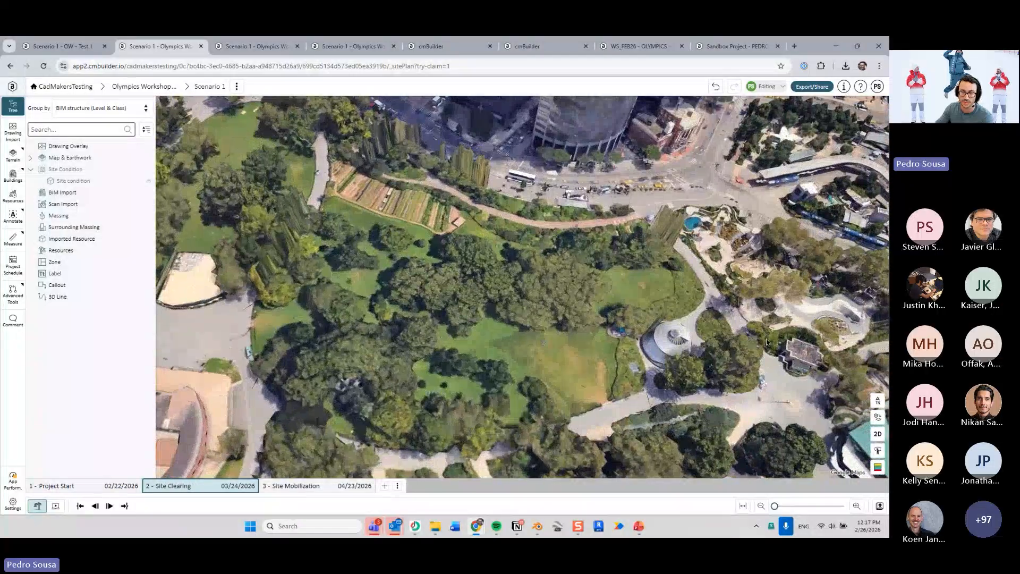
pyautogui.click(878, 434)
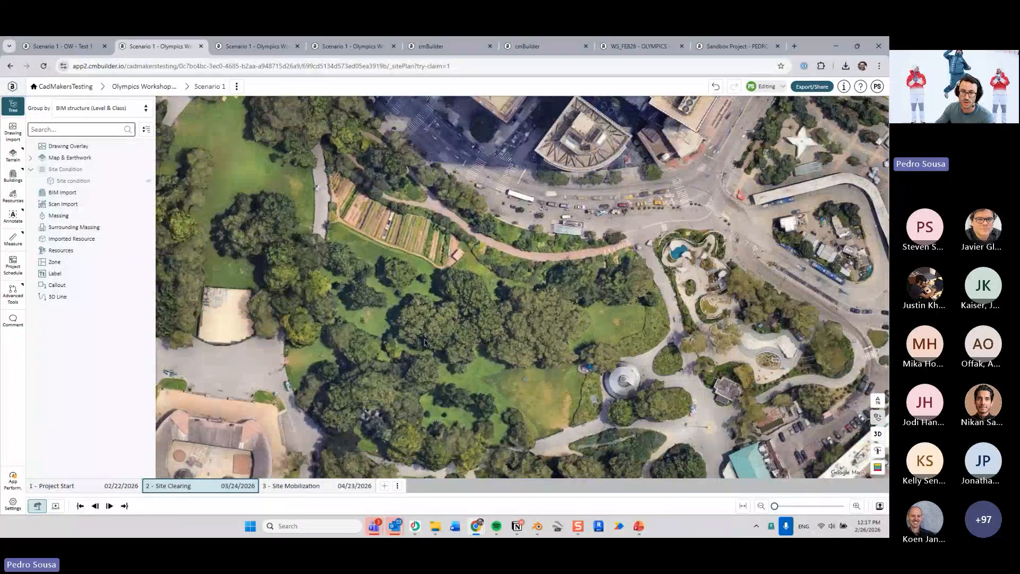
pyautogui.moveTo(459, 312); pyautogui.dragTo(437, 289)
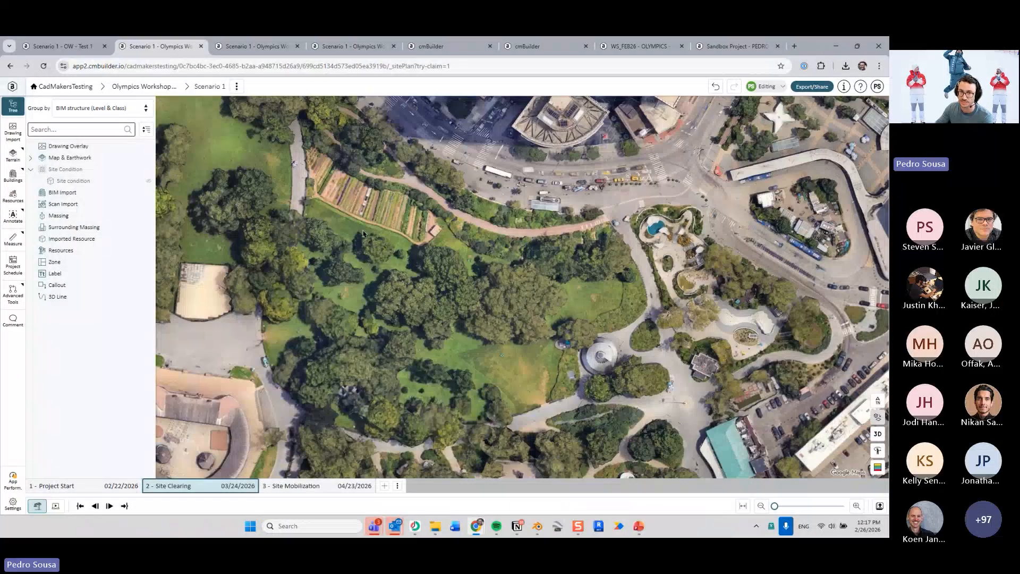
pyautogui.scroll(2, 434, 338)
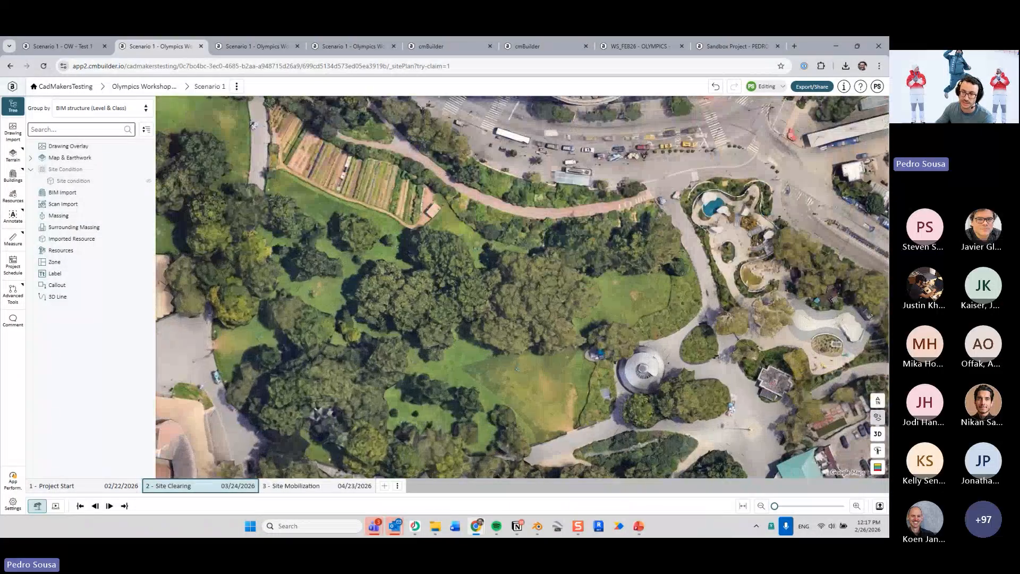
pyautogui.click(878, 434)
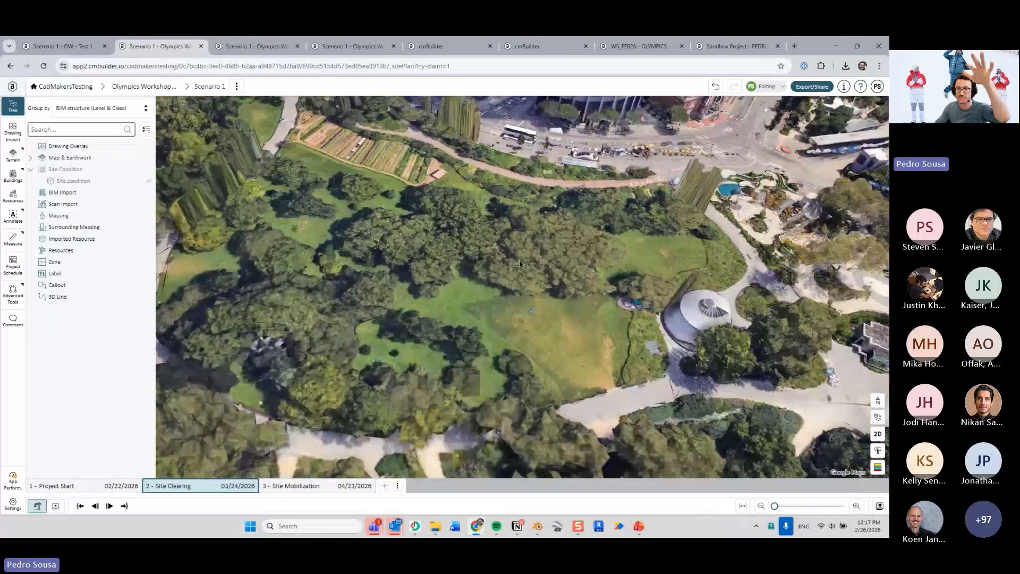
pyautogui.scroll(-2, 520, 263)
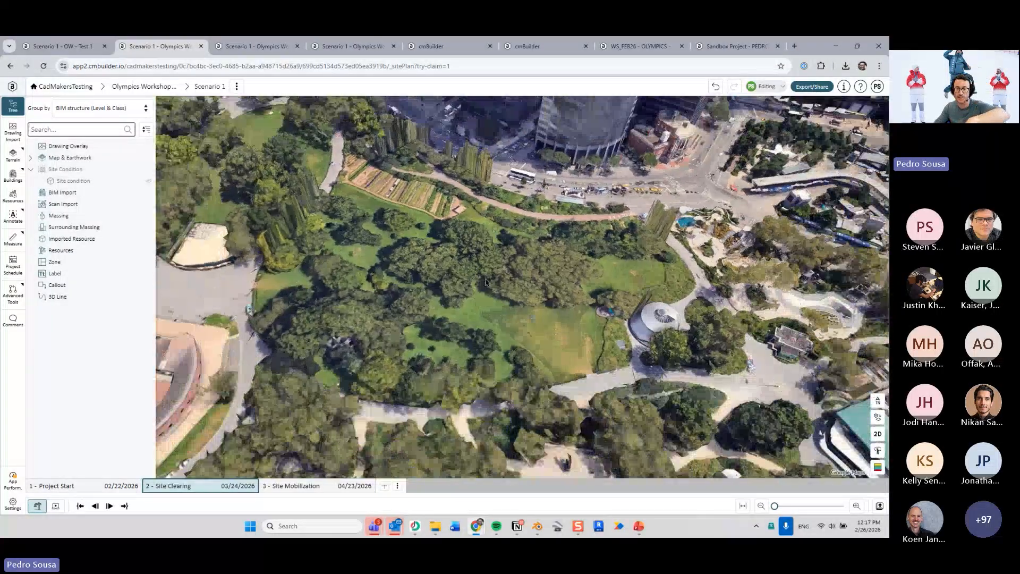
pyautogui.moveTo(485, 282); pyautogui.dragTo(484, 257, button='middle')
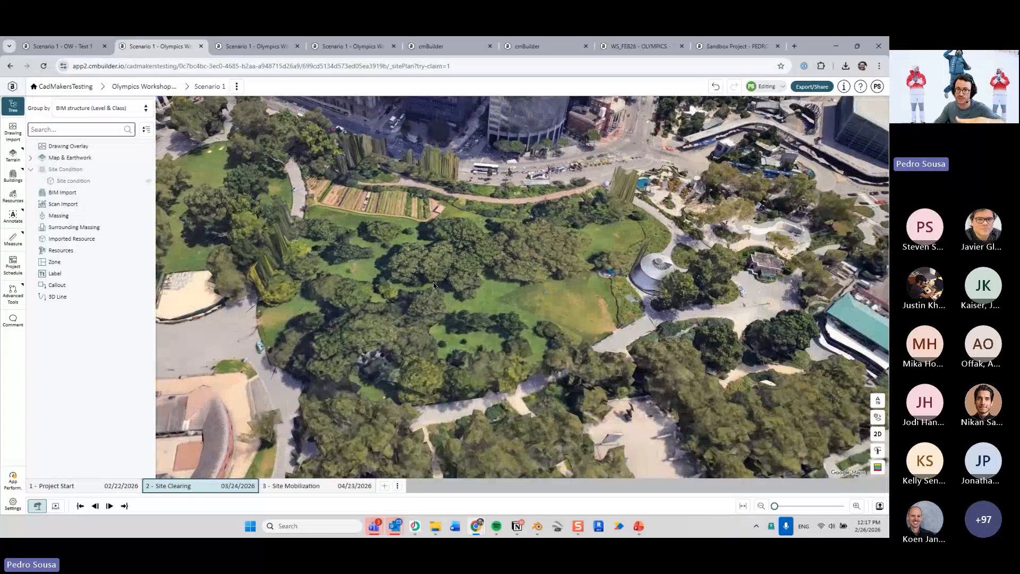
pyautogui.click(878, 434)
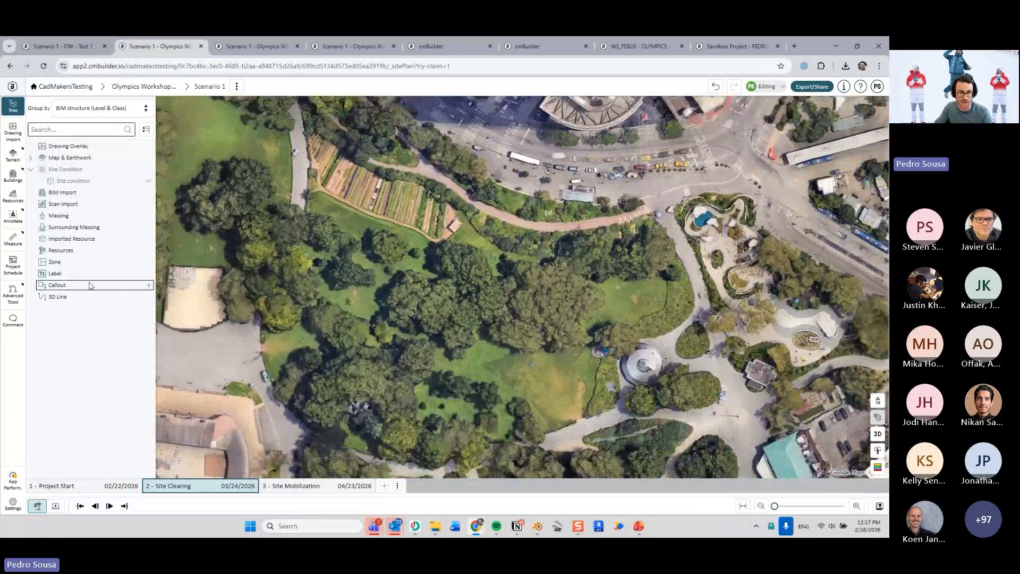
# Create a zone by sketching a closed outline of about 17,716 m² around the cleared park area, and confirm the sketch
pyautogui.click(149, 262)
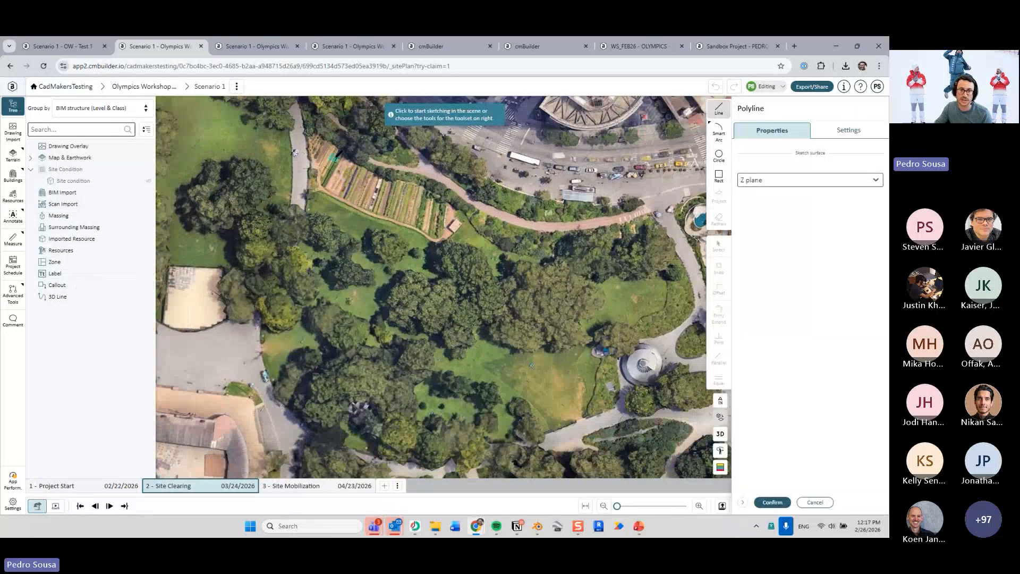
pyautogui.click(335, 156)
pyautogui.click(271, 307)
pyautogui.click(267, 374)
pyautogui.click(305, 418)
pyautogui.click(393, 459)
pyautogui.click(459, 453)
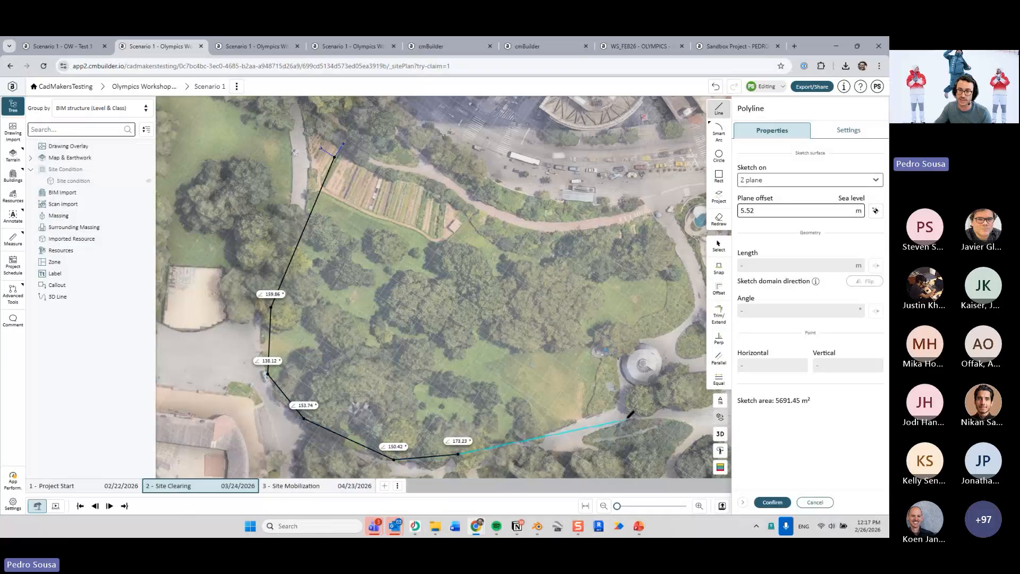
pyautogui.click(618, 407)
pyautogui.click(626, 337)
pyautogui.click(675, 329)
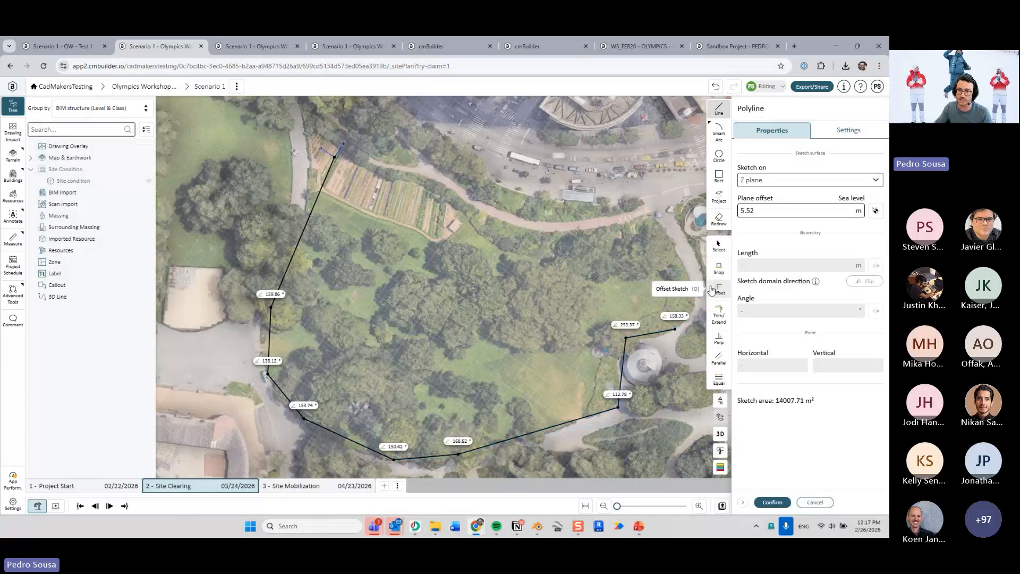
pyautogui.click(694, 289)
pyautogui.click(633, 196)
pyautogui.click(509, 192)
pyautogui.click(334, 157)
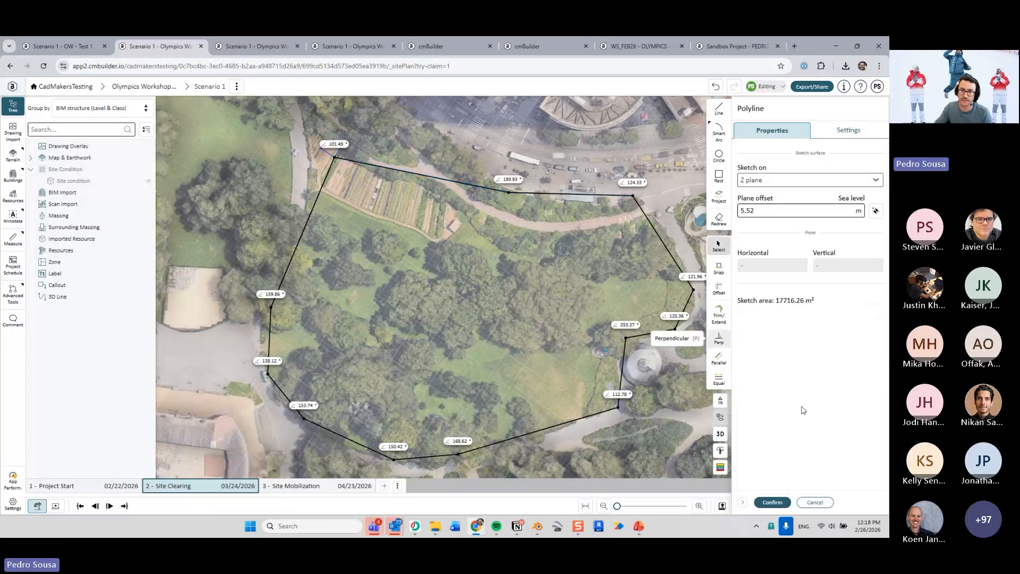
pyautogui.click(777, 502)
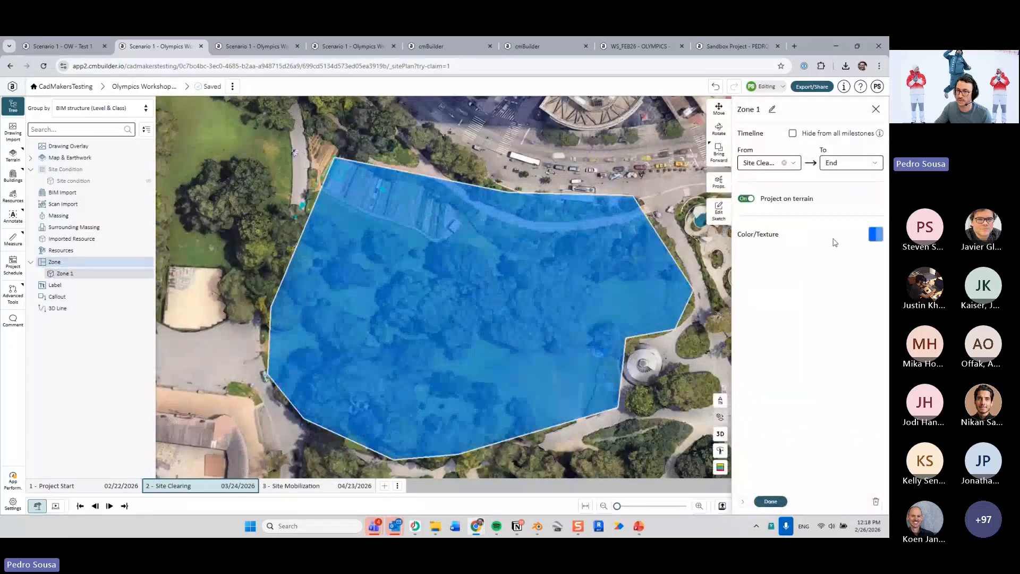
# Give the park zone the "Dirt - Site" texture and finish editing it
pyautogui.click(876, 234)
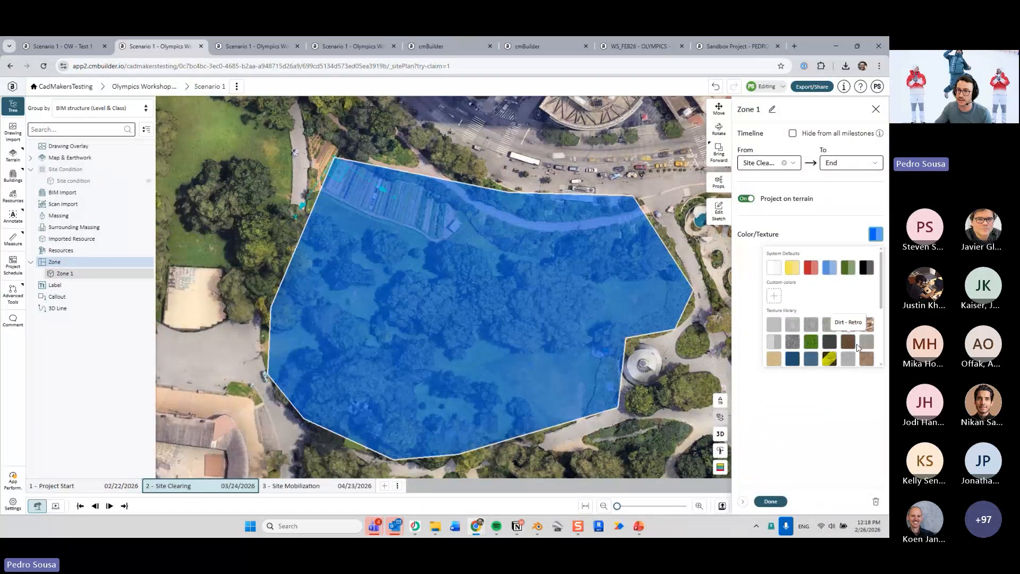
pyautogui.scroll(-1, 840, 348)
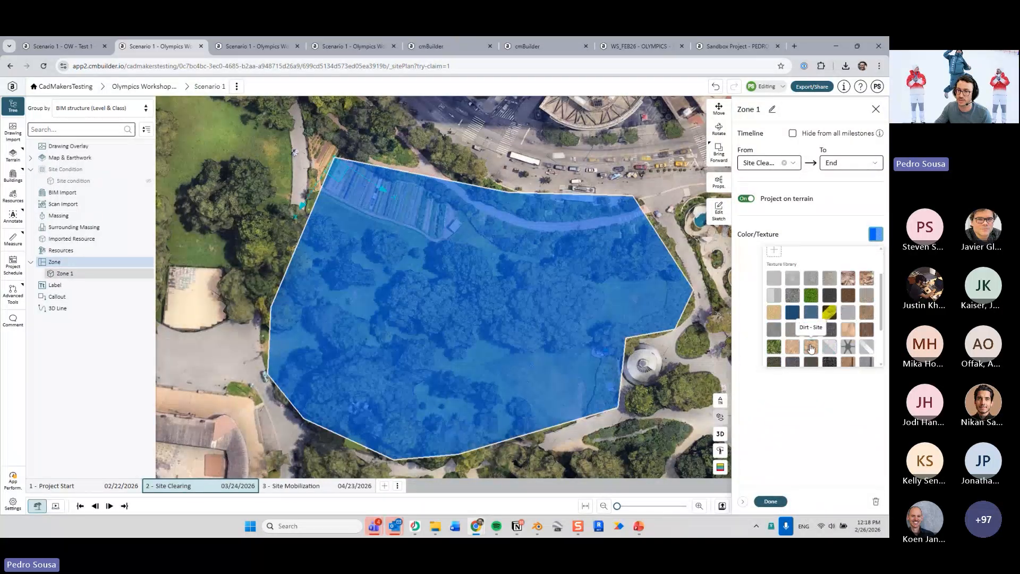
pyautogui.click(811, 348)
pyautogui.click(771, 501)
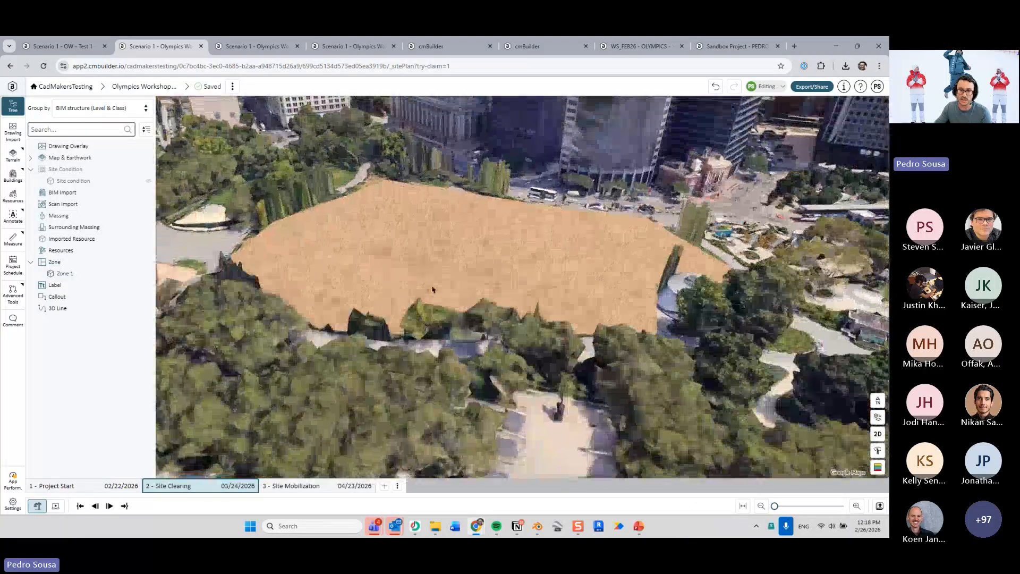
# Set the dirt-textured zone to begin from the Site Clearing milestone
pyautogui.click(432, 289)
pyautogui.rightClick(433, 292)
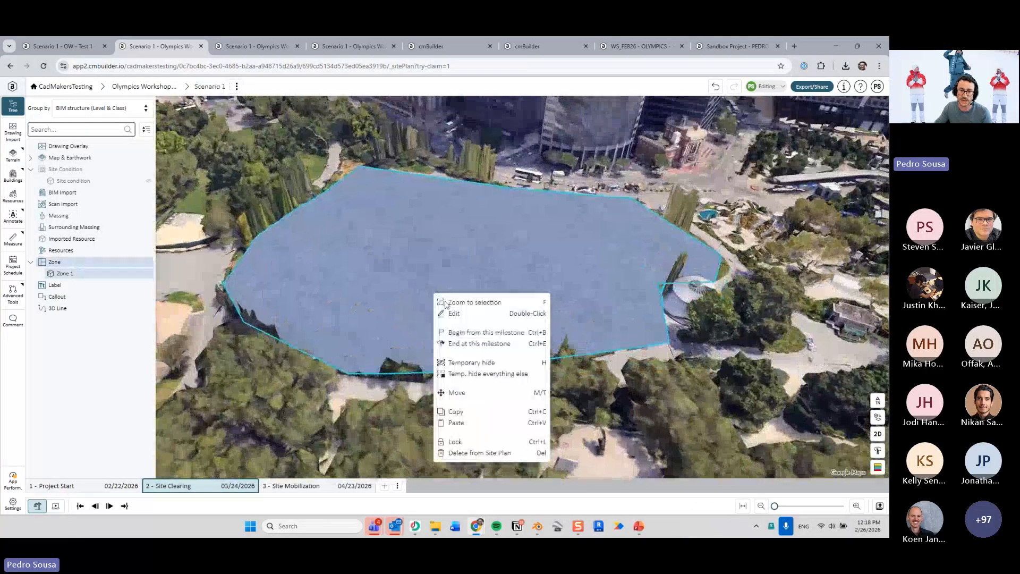
pyautogui.click(486, 333)
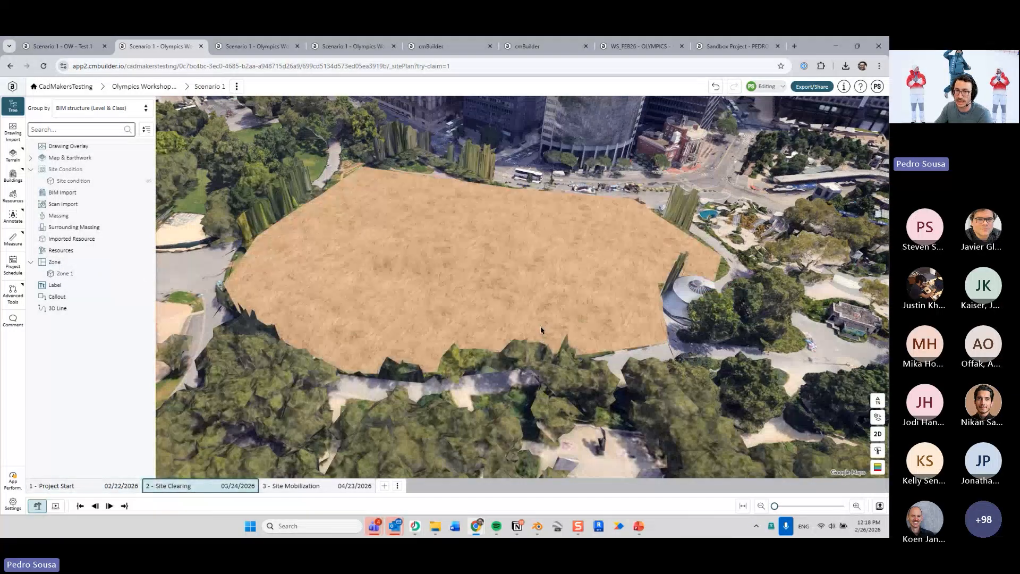
pyautogui.moveTo(471, 294); pyautogui.dragTo(524, 375)
pyautogui.scroll(-3, 459, 302)
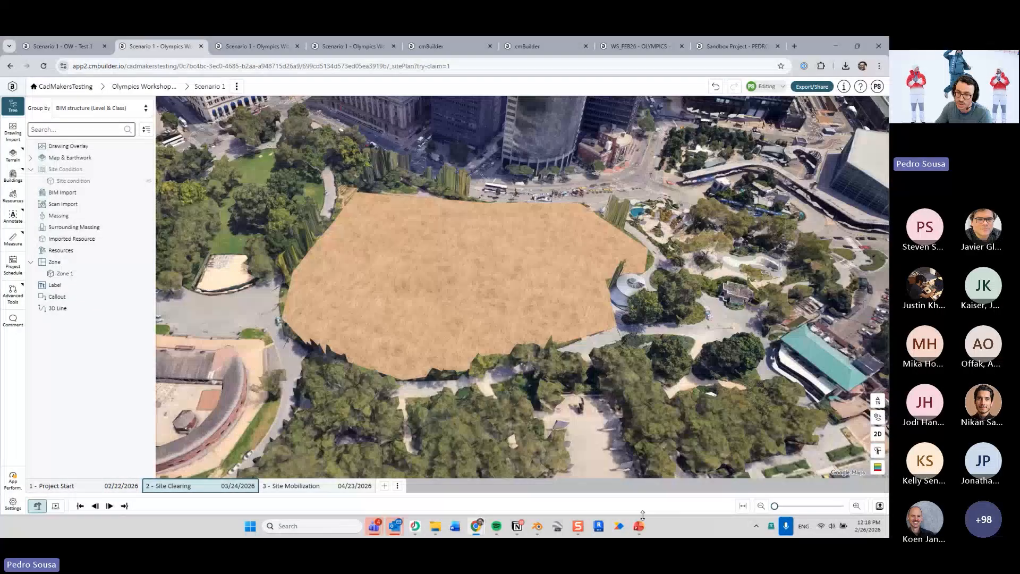
# Switch to the PowerPoint presentation and read slides 12 and 13, covering the Google Maps integration's site conditions
pyautogui.moveTo(639, 526)
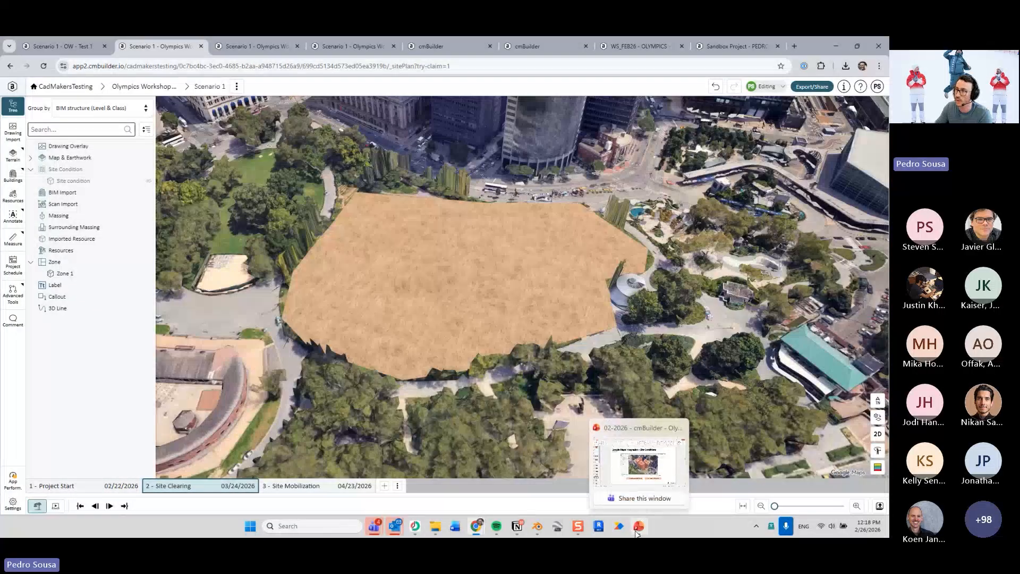
pyautogui.click(635, 462)
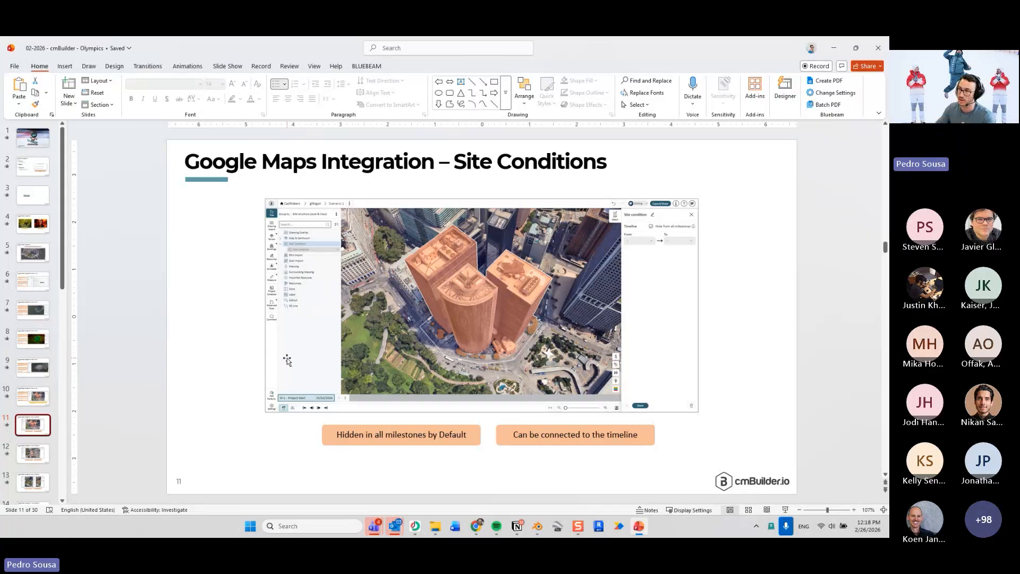
pyautogui.click(29, 454)
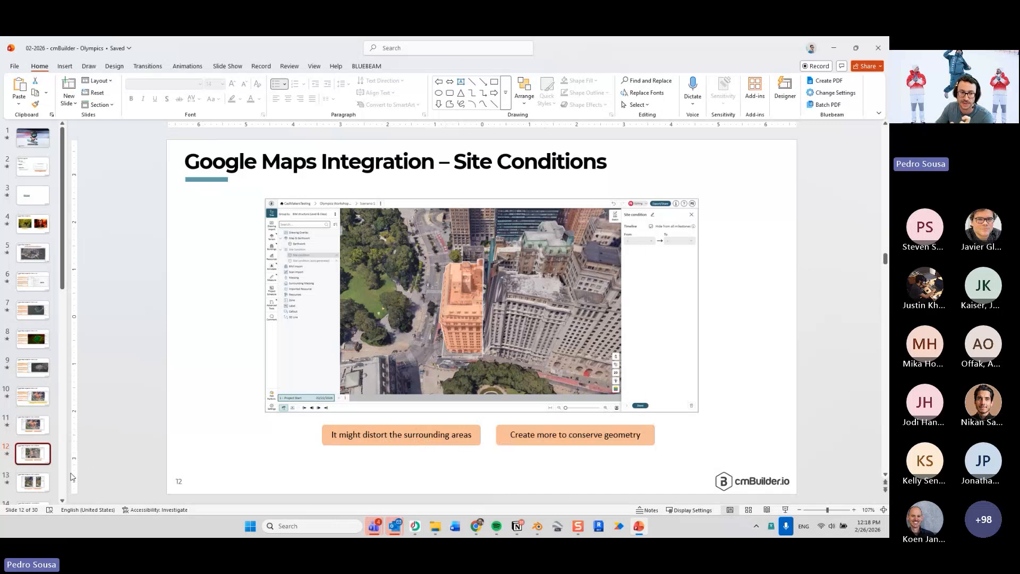
pyautogui.click(33, 481)
pyautogui.click(39, 457)
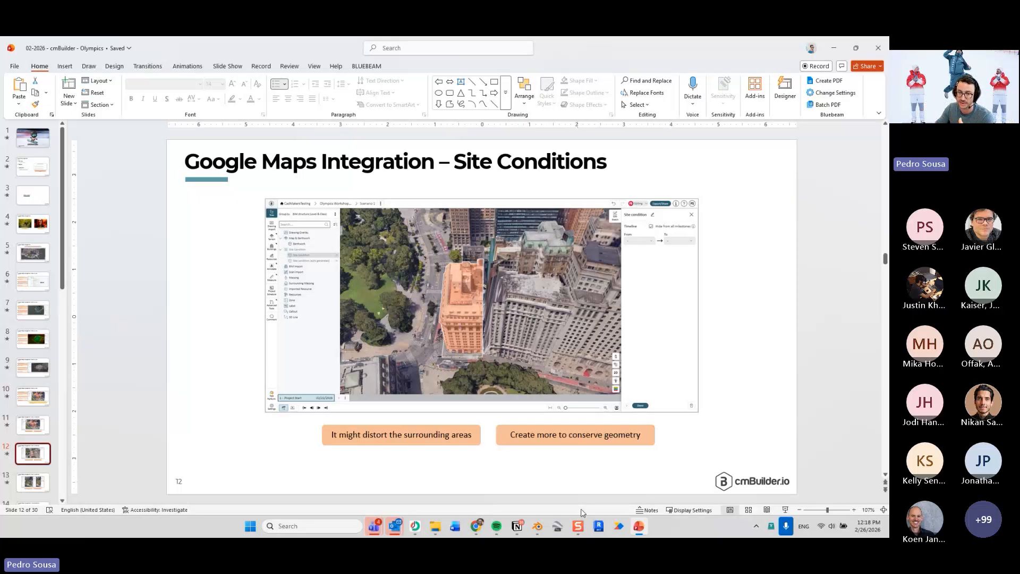
# Switch back to cmBuilder in the browser and delete the dirt-textured zone from the park
pyautogui.click(476, 526)
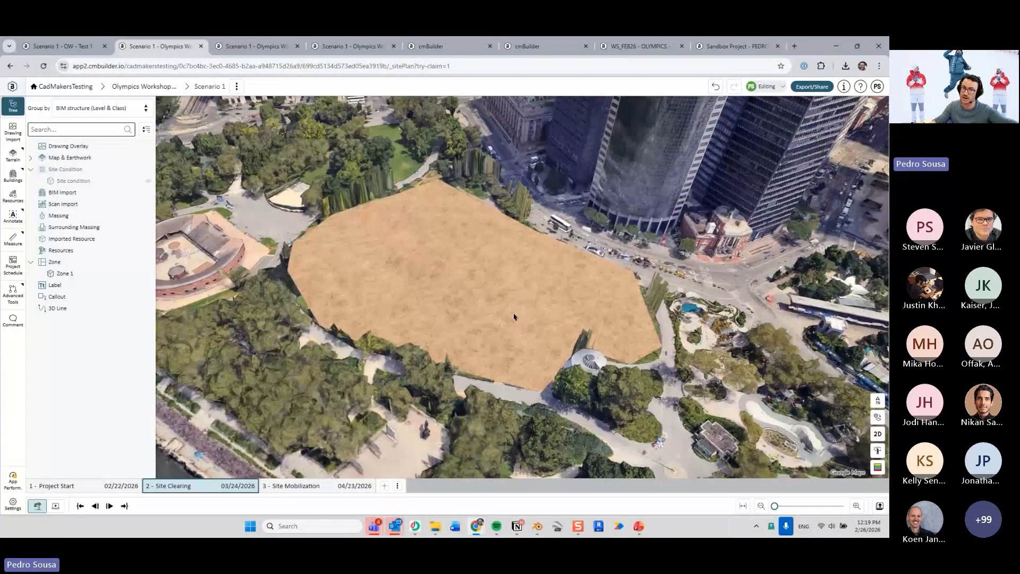
pyautogui.click(465, 244)
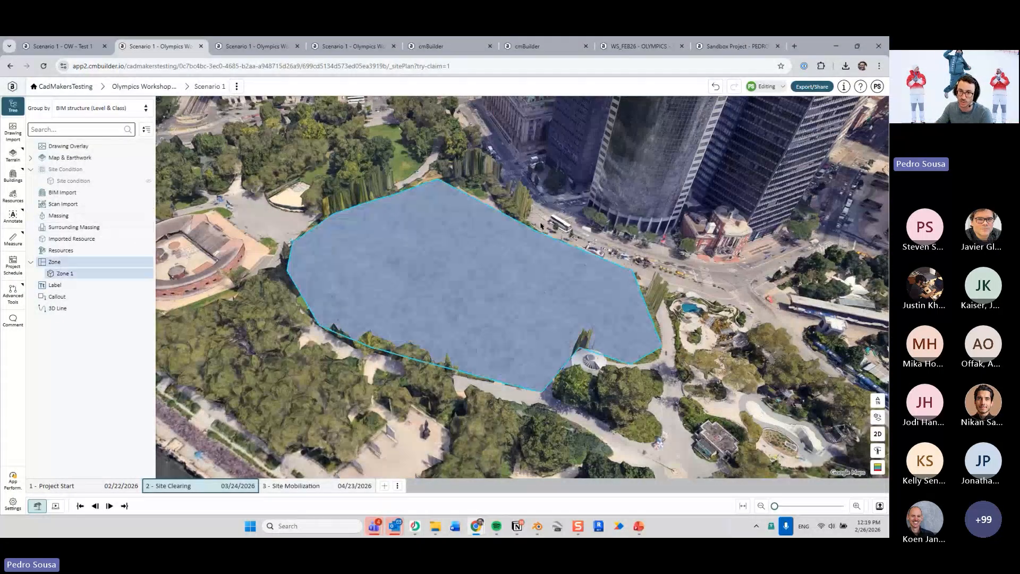
pyautogui.press('Delete')
# Temporarily show the park's hidden site condition at the Site Clearing milestone
pyautogui.scroll(5, 444, 305)
pyautogui.moveTo(443, 304); pyautogui.dragTo(454, 224)
pyautogui.scroll(-8, 447, 333)
pyautogui.moveTo(462, 338); pyautogui.dragTo(417, 291)
pyautogui.scroll(5, 416, 298)
pyautogui.moveTo(433, 330); pyautogui.dragTo(524, 341)
pyautogui.scroll(-5, 573, 306)
pyautogui.scroll(-5, 525, 341)
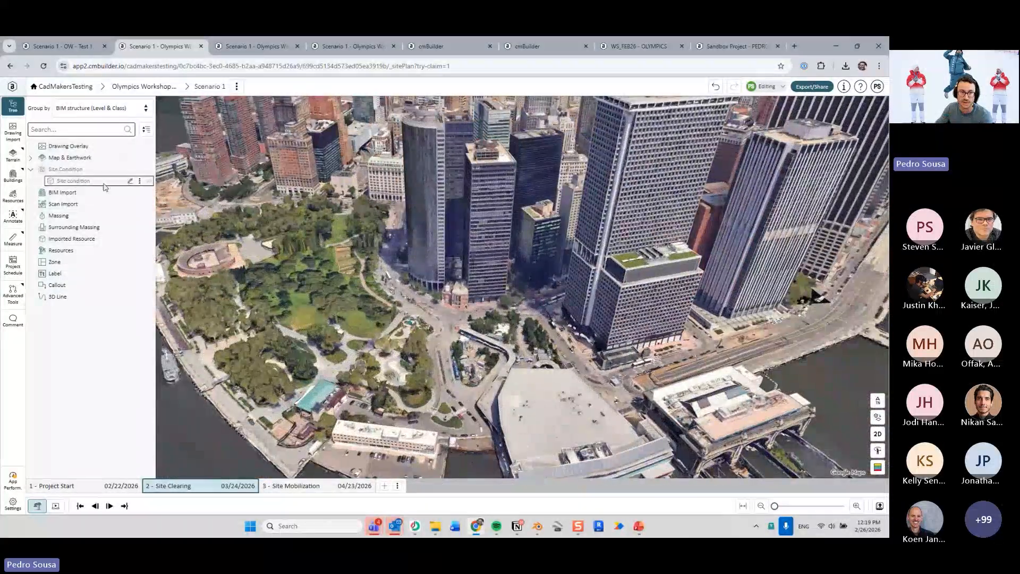
pyautogui.click(75, 180)
pyautogui.click(148, 180)
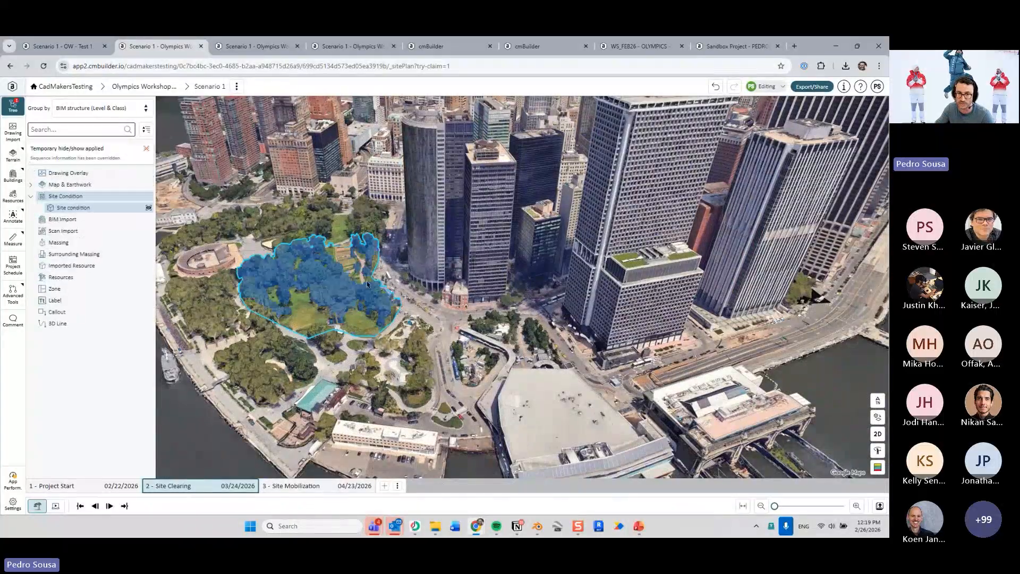
# Examine the park, the surrounding towers and the waterfront in 3D with the site condition temporarily shown
pyautogui.scroll(-5, 475, 307)
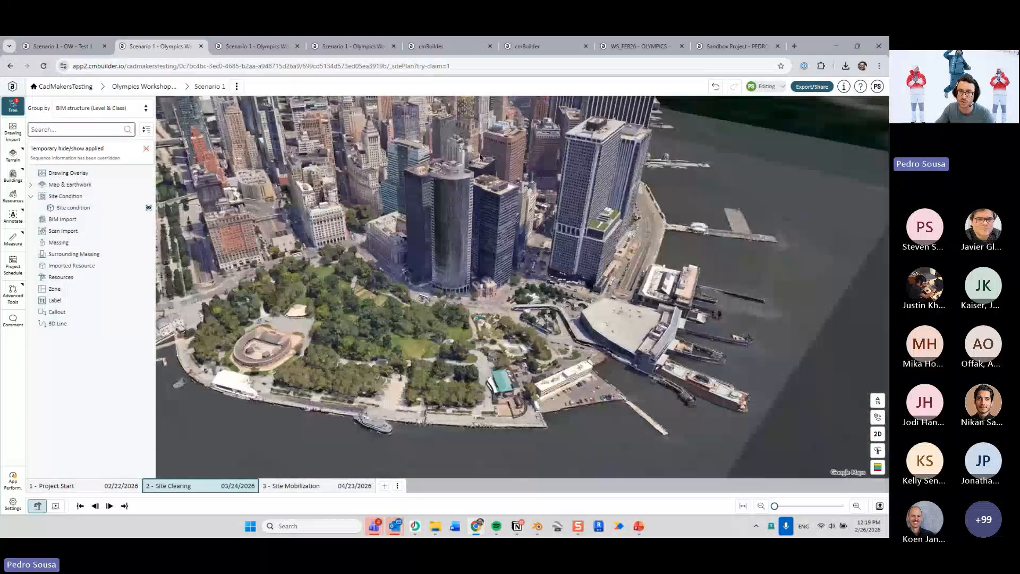
pyautogui.moveTo(244, 230); pyautogui.dragTo(288, 245)
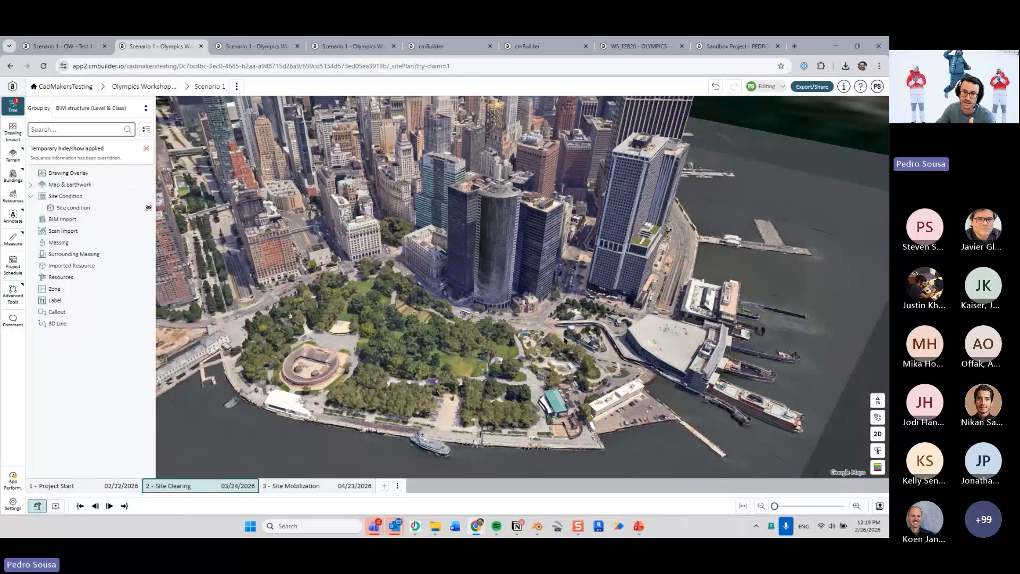
pyautogui.scroll(5, 565, 340)
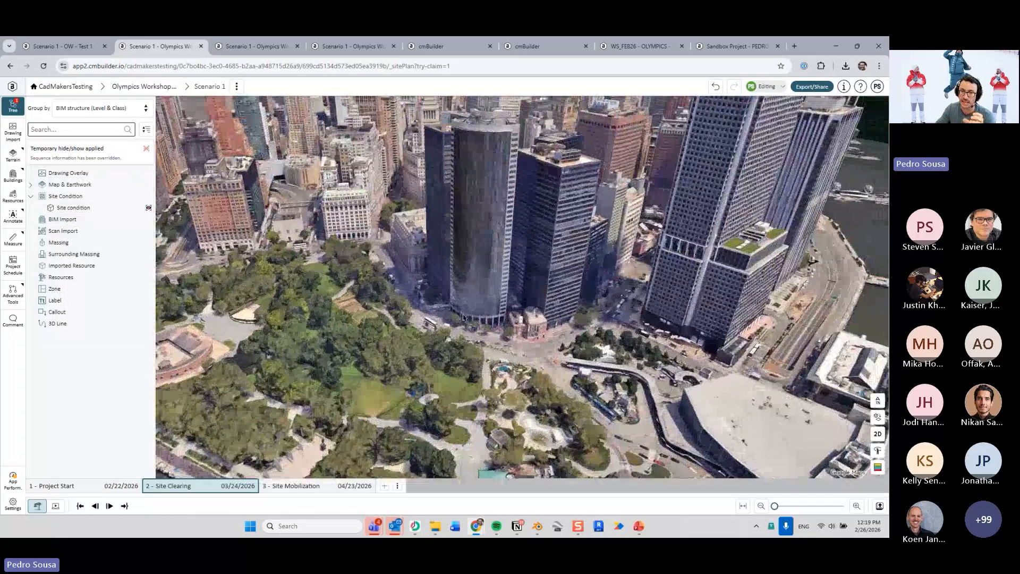
pyautogui.scroll(3, 499, 319)
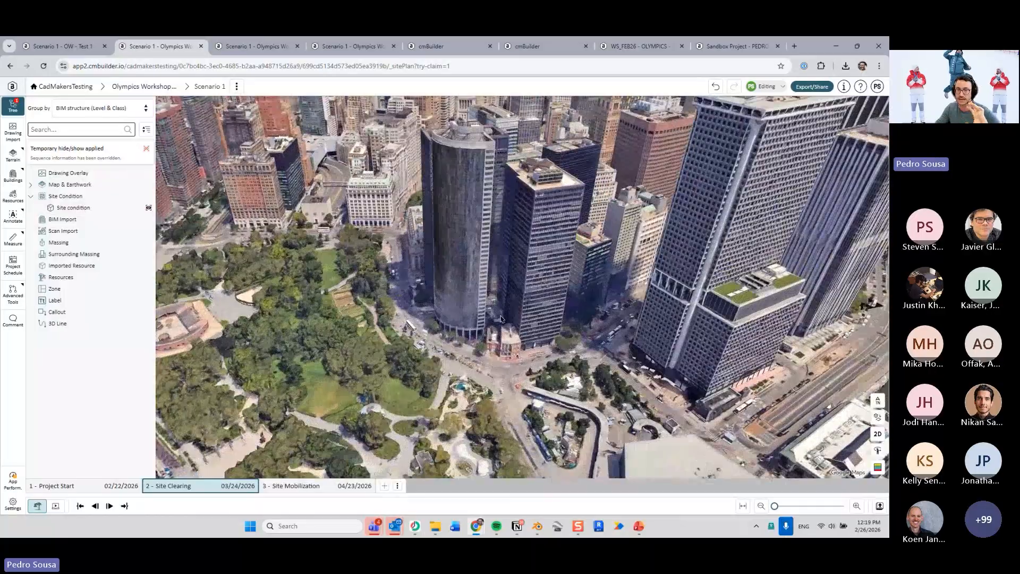
pyautogui.scroll(2, 500, 312)
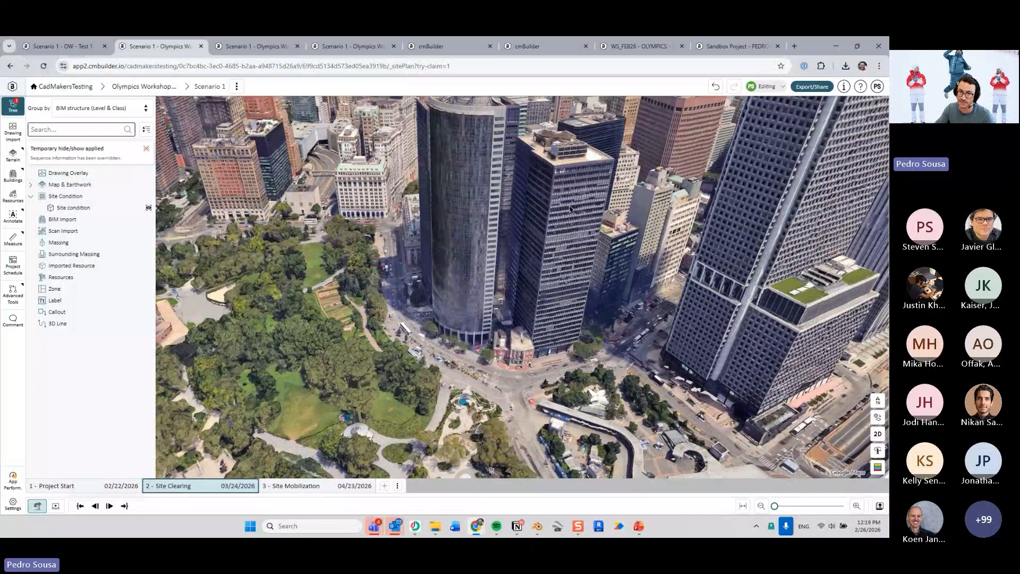
pyautogui.press('ctrl')
pyautogui.press('ctrl')
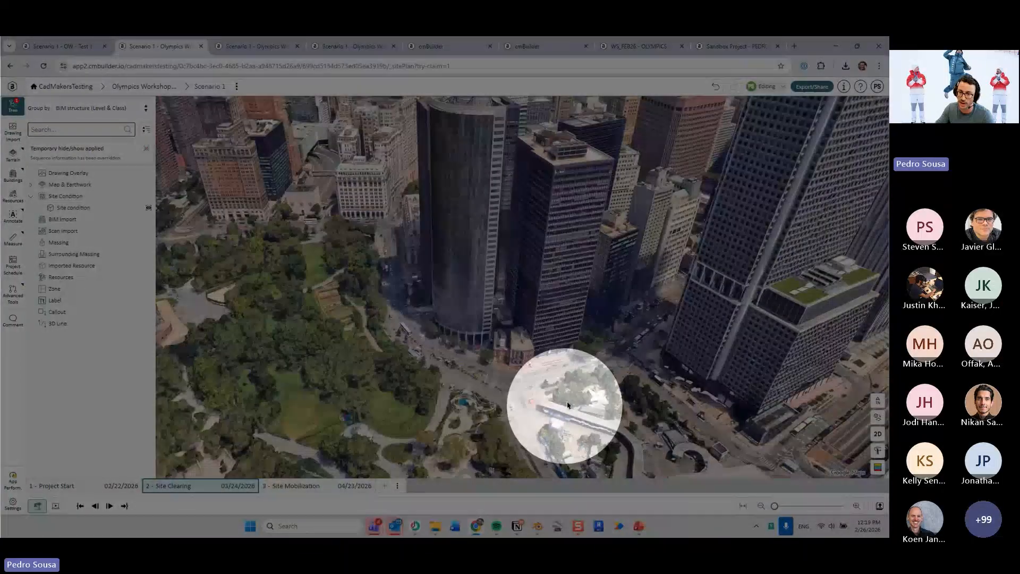
pyautogui.scroll(-2, 558, 339)
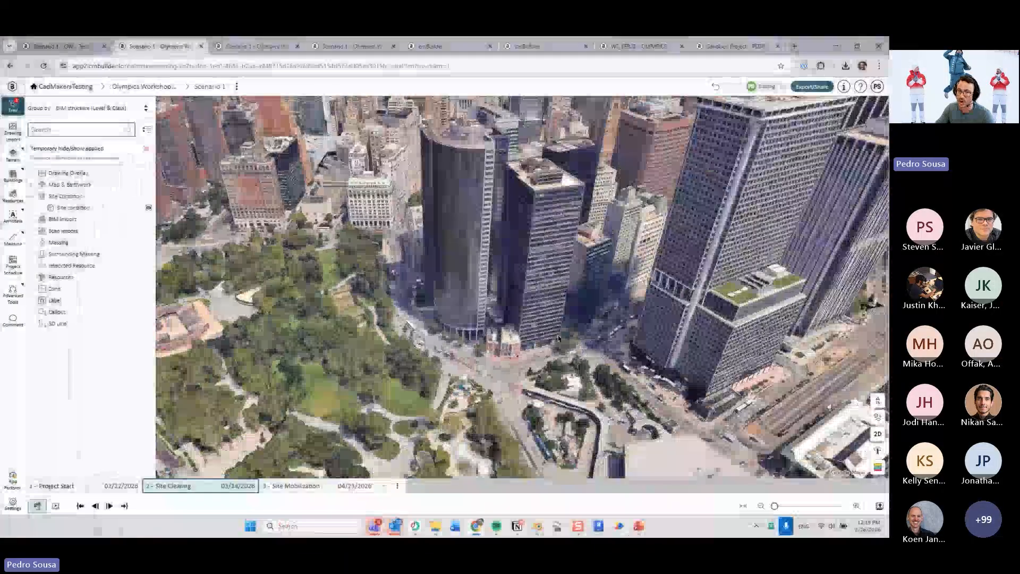
pyautogui.scroll(-3, 558, 339)
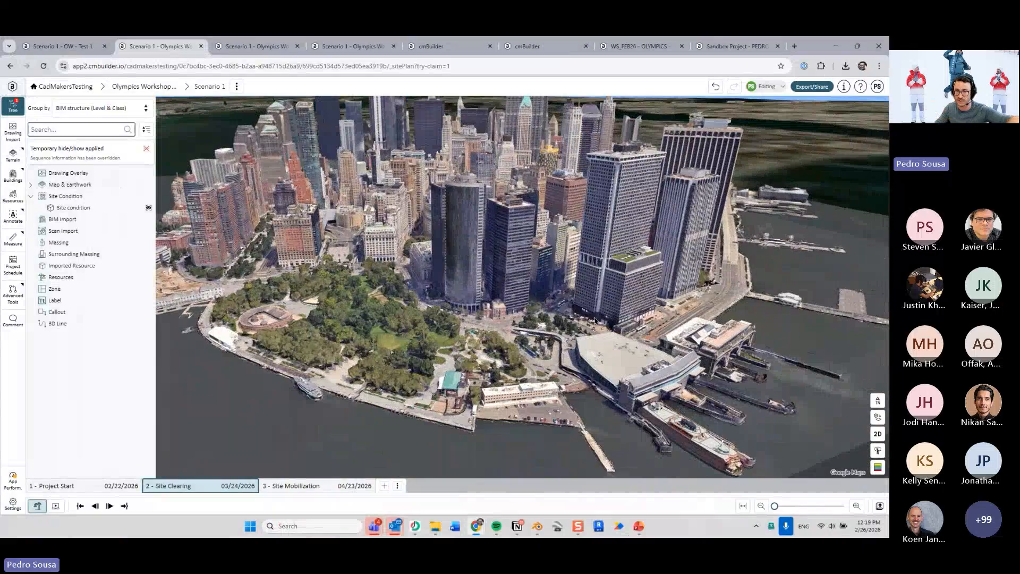
pyautogui.scroll(3, 594, 322)
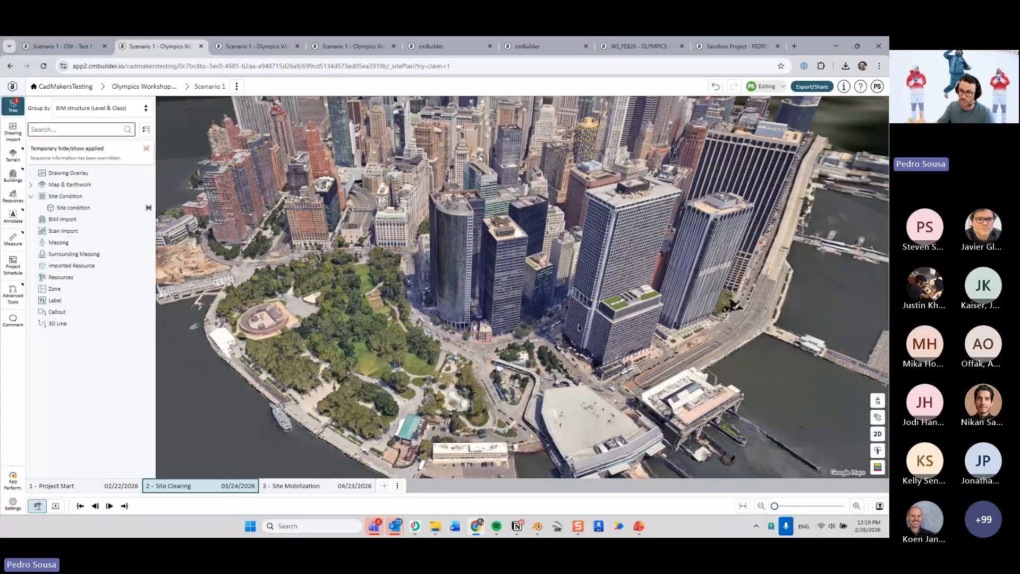
pyautogui.scroll(5, 579, 327)
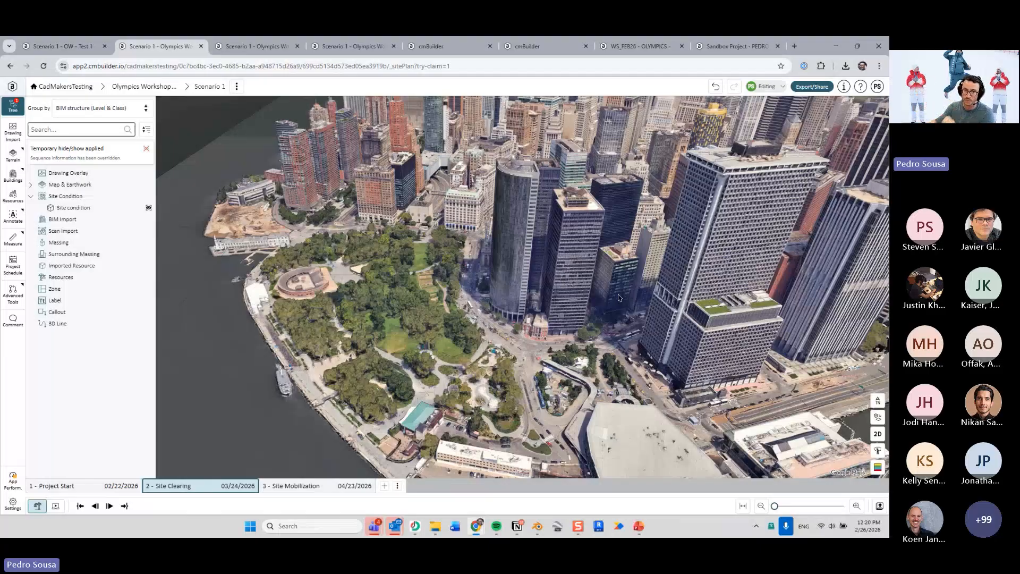
# Go to the Site Mobilization milestone and turn off the temporary display of the park's site condition
pyautogui.scroll(5, 405, 298)
pyautogui.moveTo(405, 297); pyautogui.dragTo(441, 277)
pyautogui.press('Right')
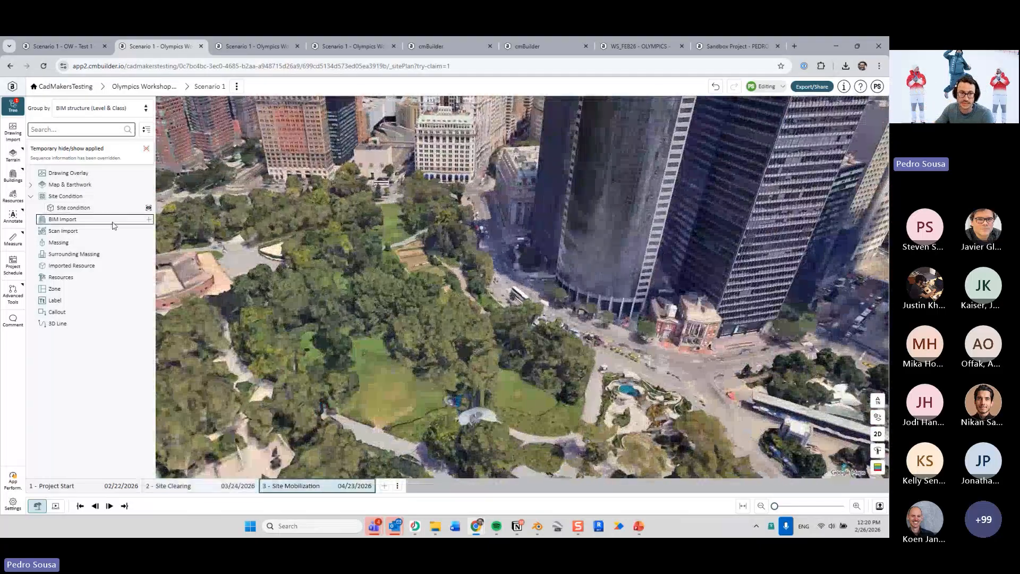
pyautogui.click(148, 208)
# Inspect the flattened park area at Site Mobilization from above and at street level, including its edges and the adjacent road
pyautogui.scroll(3, 392, 322)
pyautogui.scroll(3, 392, 323)
pyautogui.scroll(3, 392, 323)
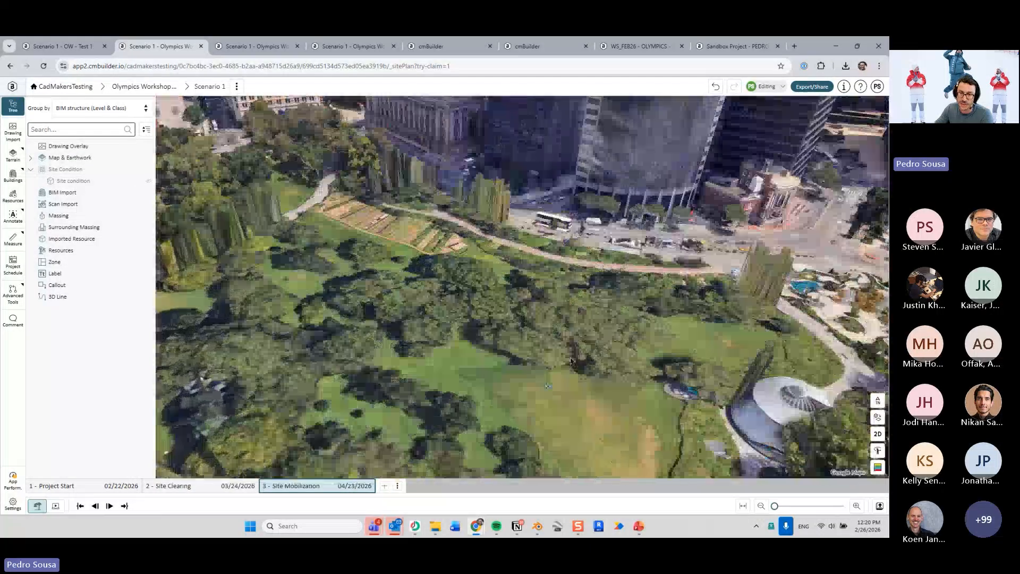
pyautogui.moveTo(523, 320); pyautogui.dragTo(489, 334)
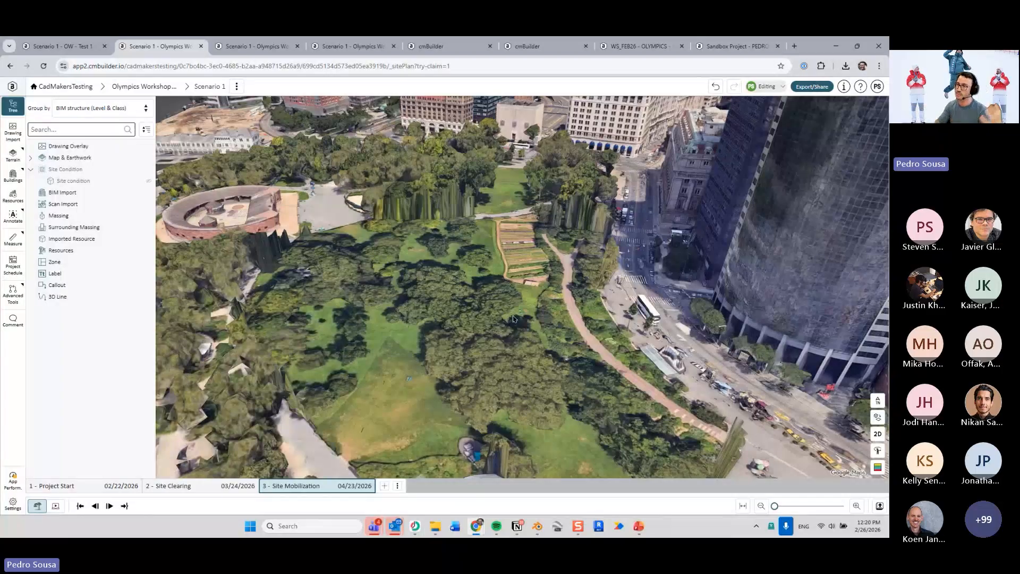
pyautogui.moveTo(587, 347); pyautogui.dragTo(367, 254)
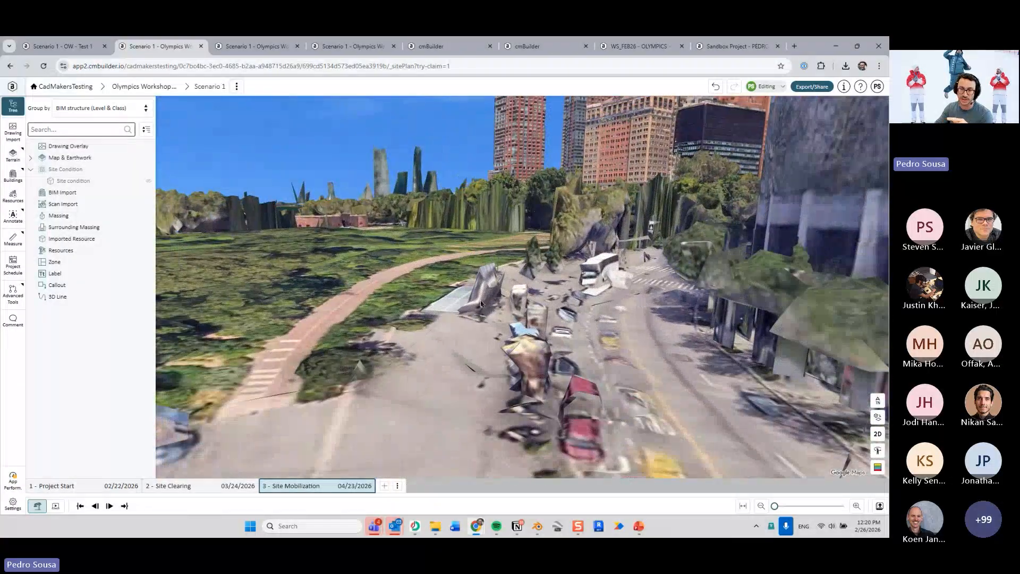
pyautogui.scroll(-2, 399, 295)
pyautogui.scroll(3, 433, 319)
pyautogui.moveTo(437, 325); pyautogui.dragTo(454, 308)
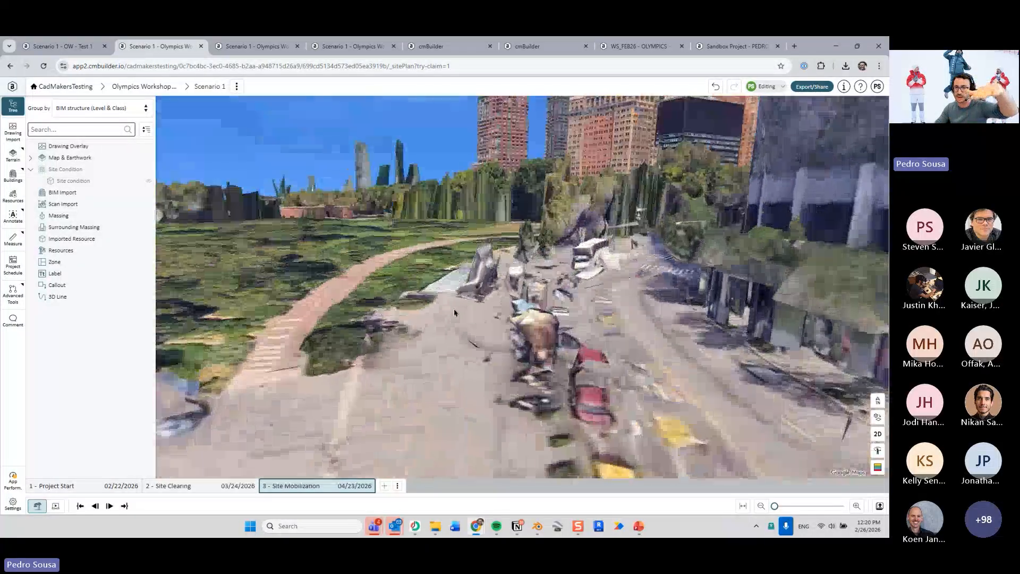
pyautogui.moveTo(661, 344); pyautogui.dragTo(456, 382)
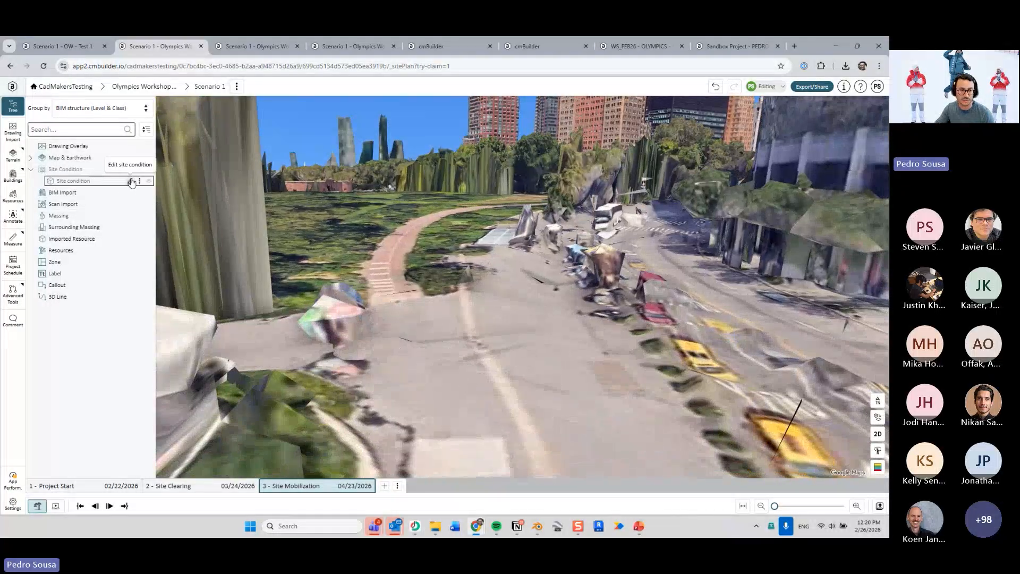
# Delete the park's site condition from the site plan
pyautogui.click(140, 182)
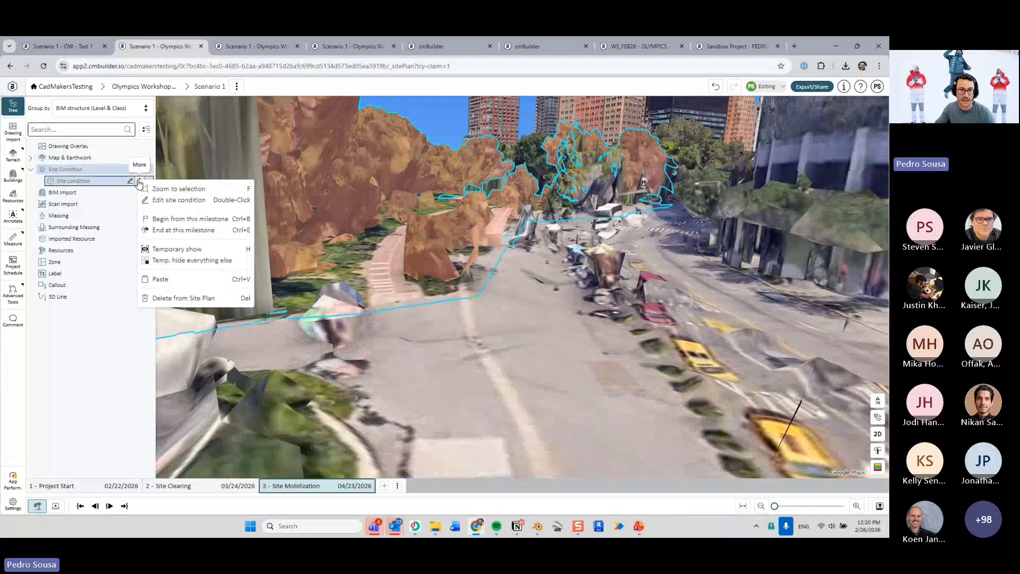
pyautogui.click(216, 300)
pyautogui.click(361, 327)
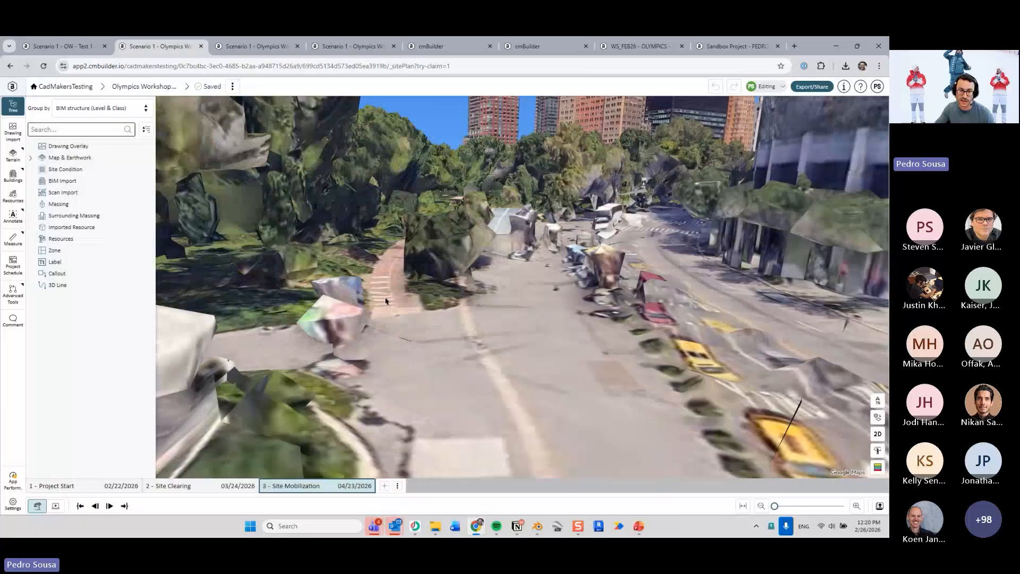
# Survey the park and nearby blocks, and find the corner building beside the small oval park in plan view
pyautogui.scroll(-6, 431, 283)
pyautogui.moveTo(432, 283); pyautogui.dragTo(519, 321)
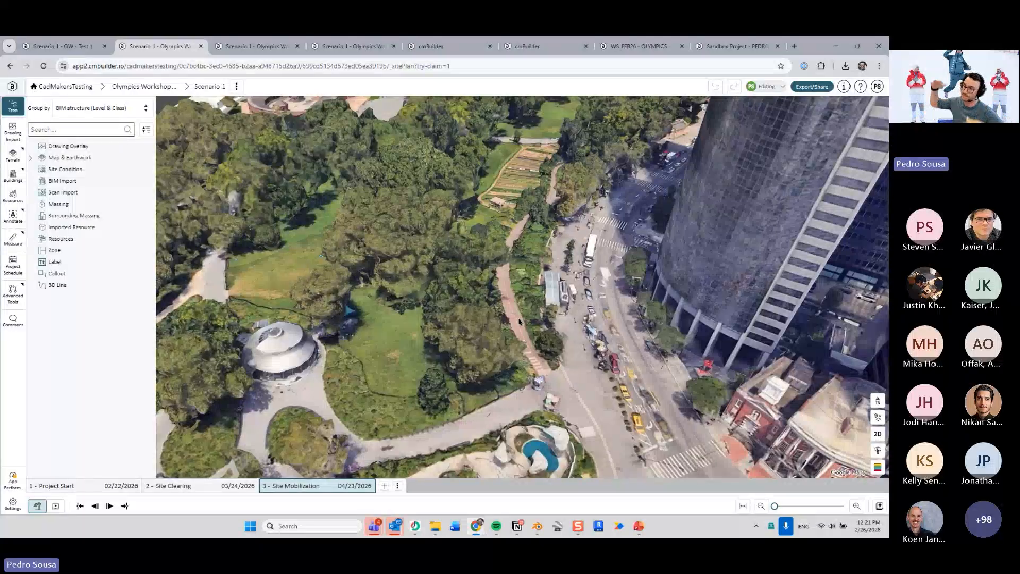
pyautogui.scroll(-3, 494, 308)
pyautogui.moveTo(493, 308); pyautogui.dragTo(515, 329)
pyautogui.scroll(-3, 504, 327)
pyautogui.moveTo(466, 304); pyautogui.dragTo(477, 311)
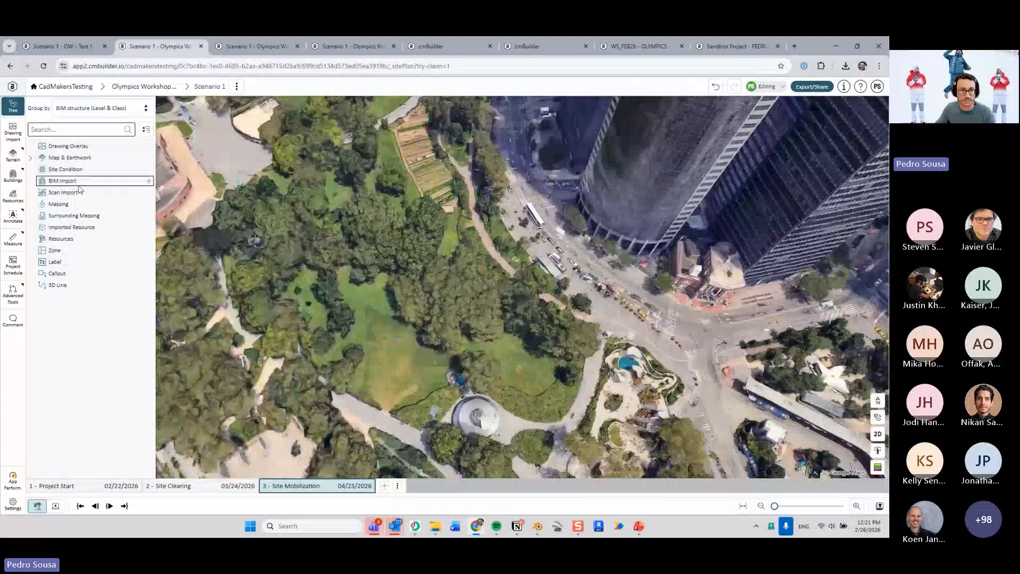
pyautogui.scroll(-3, 425, 229)
pyautogui.moveTo(407, 187); pyautogui.dragTo(404, 351)
pyautogui.moveTo(537, 133); pyautogui.dragTo(390, 303)
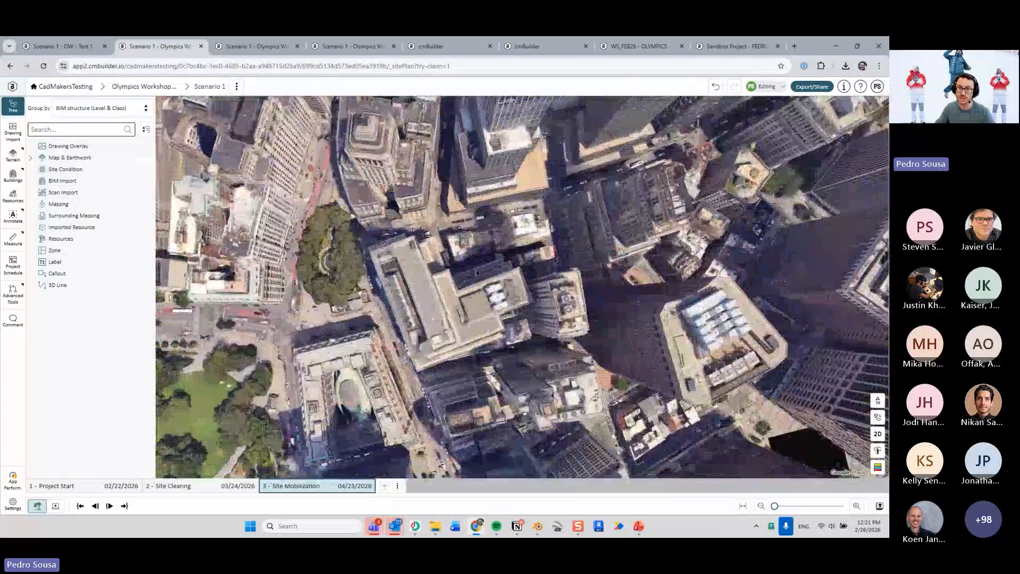
pyautogui.moveTo(395, 399); pyautogui.dragTo(535, 324)
pyautogui.moveTo(535, 323); pyautogui.dragTo(422, 270, button='right')
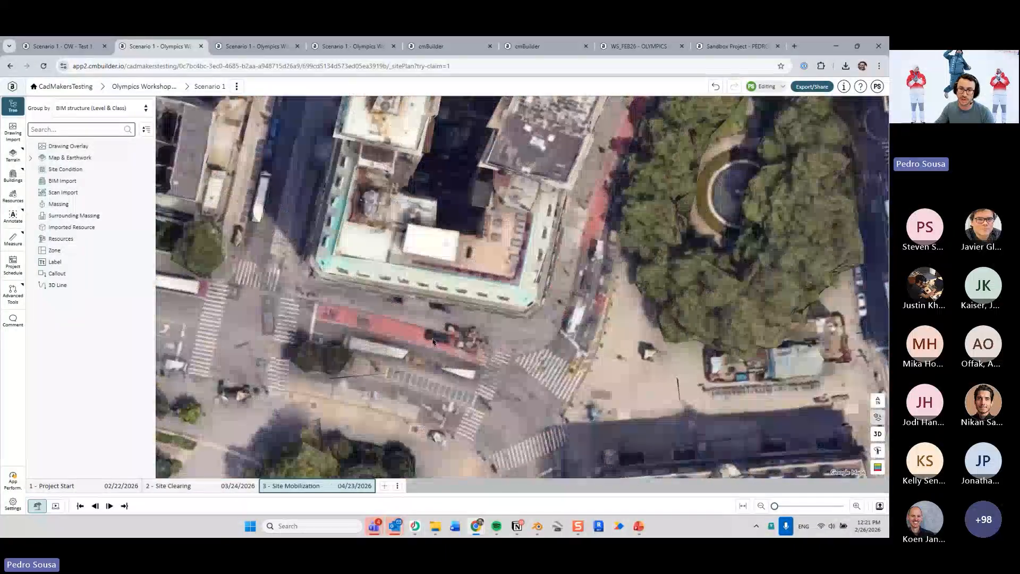
pyautogui.moveTo(433, 342); pyautogui.dragTo(431, 412, button='middle')
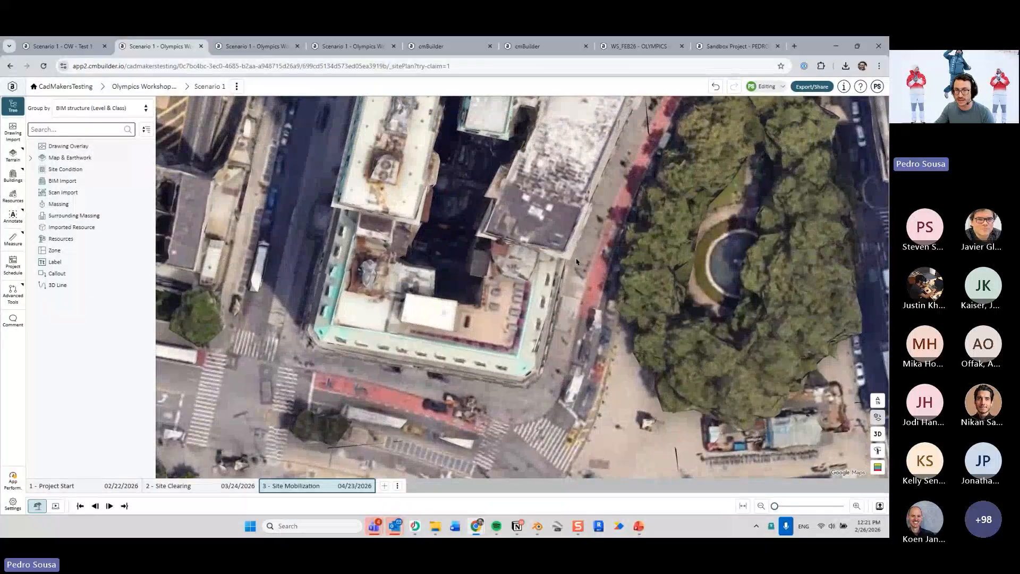
pyautogui.moveTo(577, 316)
pyautogui.mouseDown(button='middle')
pyautogui.moveTo(611, 258)
pyautogui.moveTo(651, 239)
pyautogui.moveTo(580, 329)
pyautogui.mouseUp(button='middle')
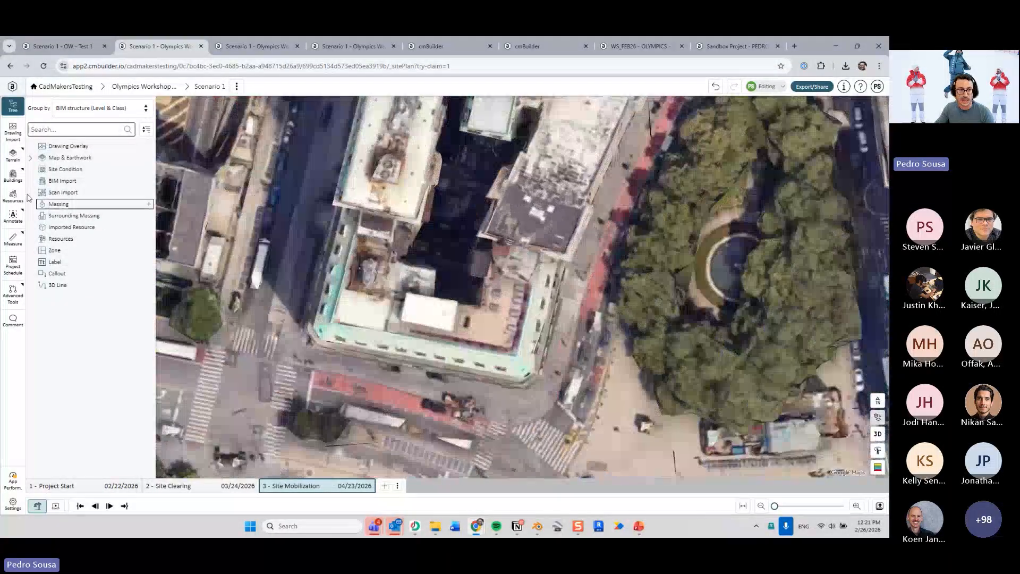
# Start a site condition on the Z plane and outline the corner building with six straight segments
pyautogui.click(149, 169)
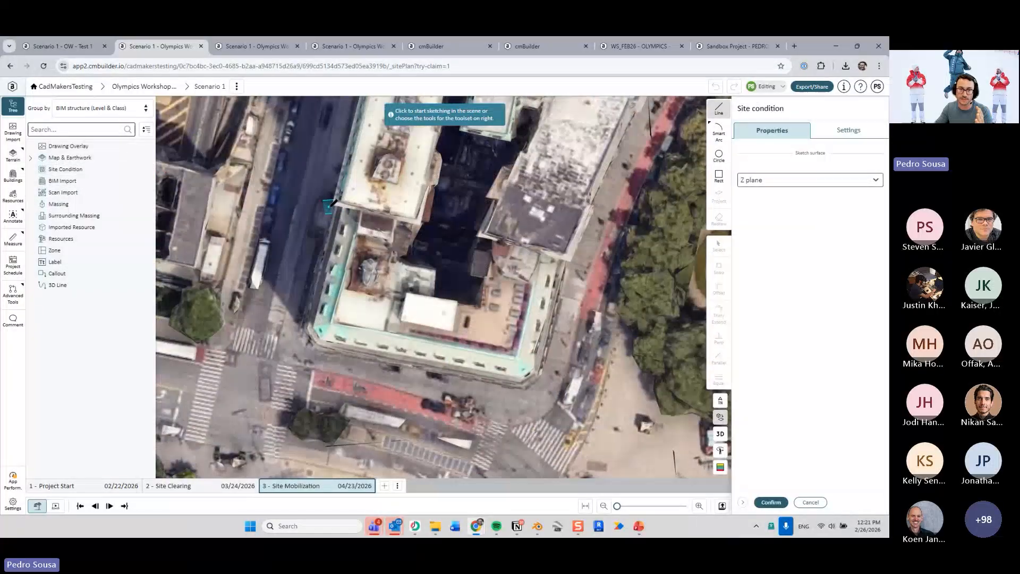
pyautogui.click(330, 206)
pyautogui.click(577, 265)
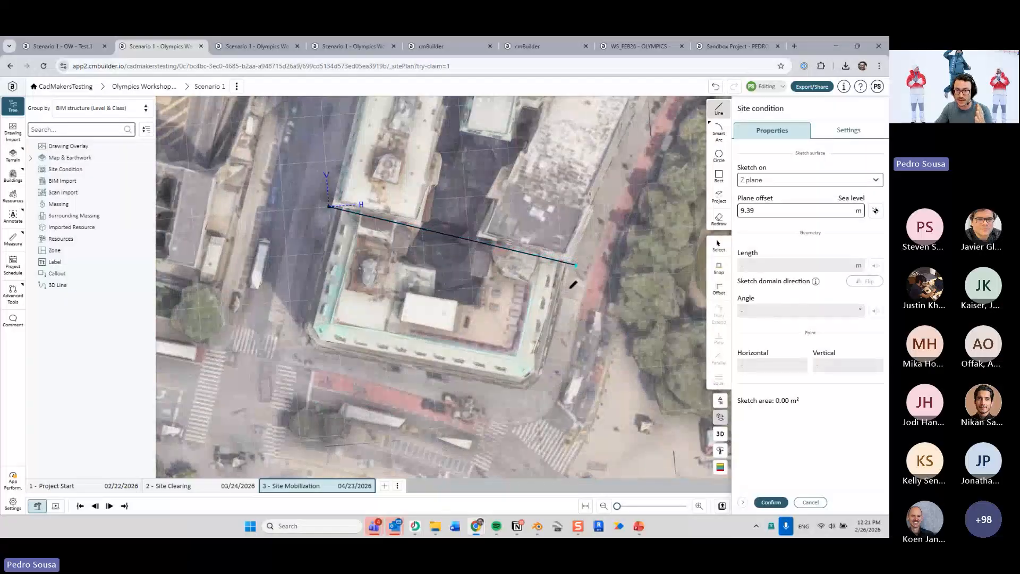
pyautogui.click(553, 393)
pyautogui.click(530, 411)
pyautogui.click(298, 359)
pyautogui.click(274, 322)
pyautogui.click(330, 207)
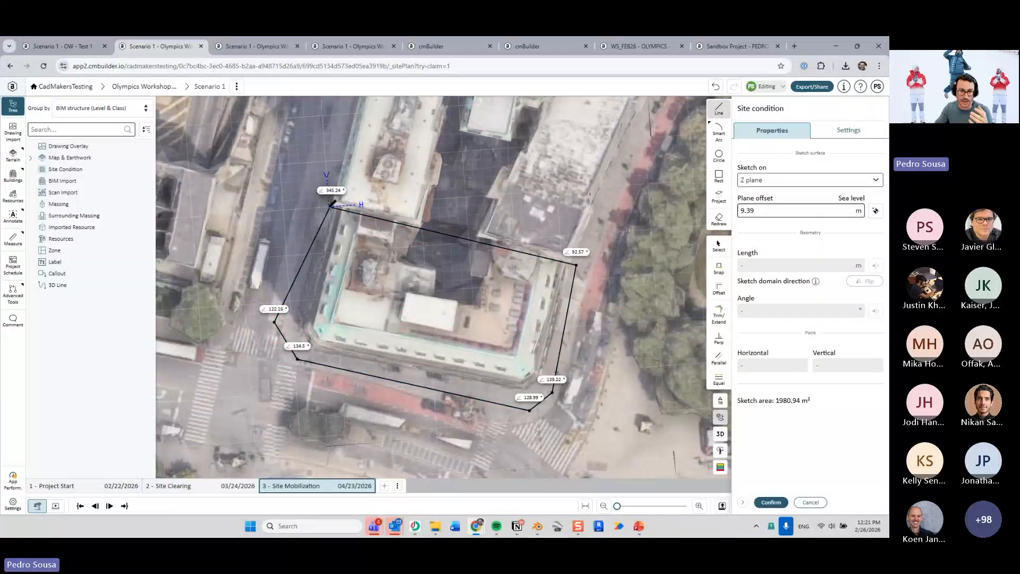
# Adjust the outline's starting corner to enclose about 1,984 m², confirm the sketch and finish the site condition in 3D
pyautogui.moveTo(338, 206); pyautogui.dragTo(373, 220, button='middle')
pyautogui.press('Escape')
pyautogui.moveTo(364, 221); pyautogui.dragTo(365, 221)
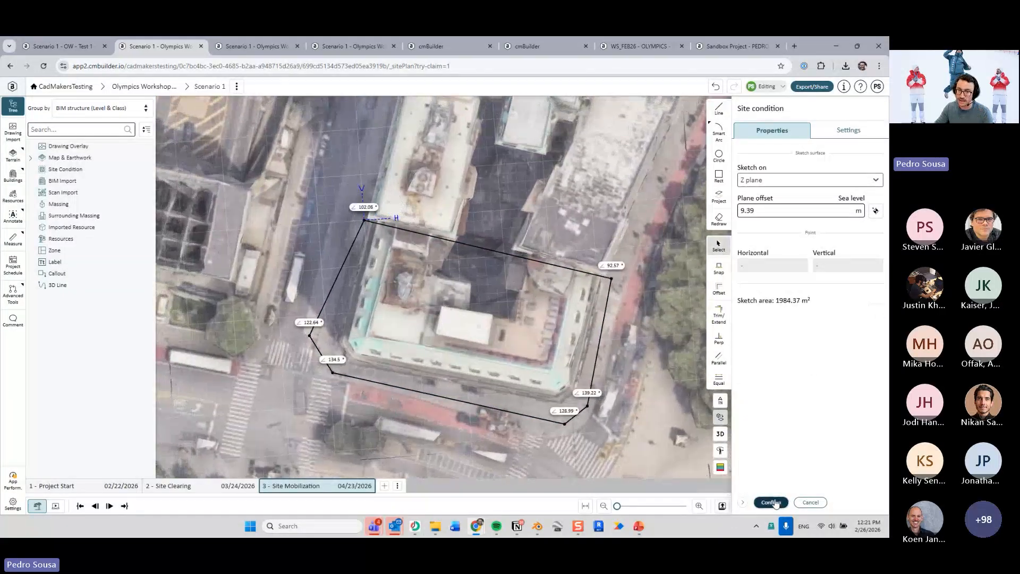
pyautogui.click(771, 502)
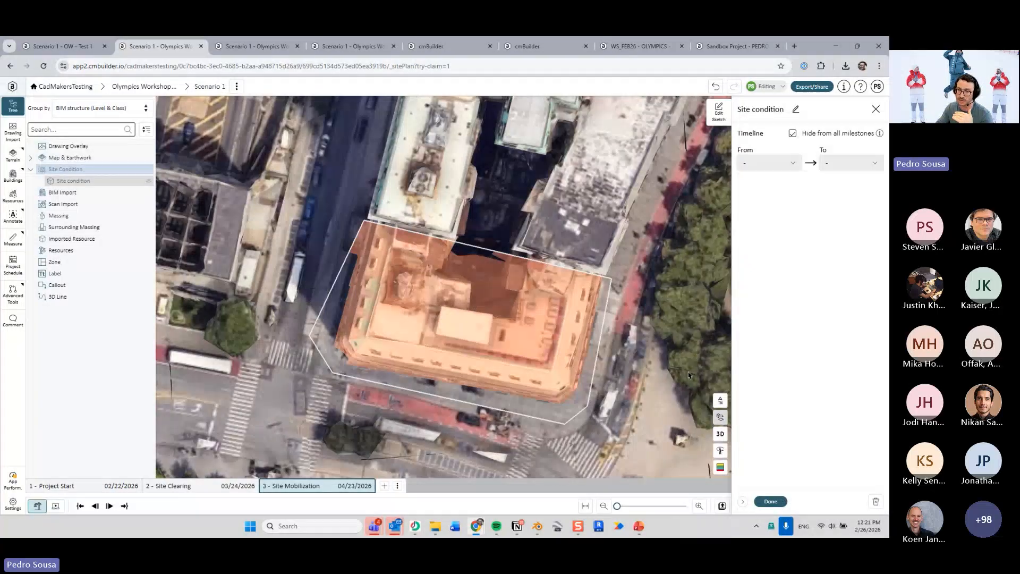
pyautogui.click(720, 433)
pyautogui.moveTo(579, 337); pyautogui.dragTo(570, 303, button='right')
pyautogui.click(779, 503)
# Inspect the cut corner building and the adjoining towers' facades in 3D, comparing them with the highlighted site condition
pyautogui.moveTo(564, 393); pyautogui.dragTo(444, 225, button='right')
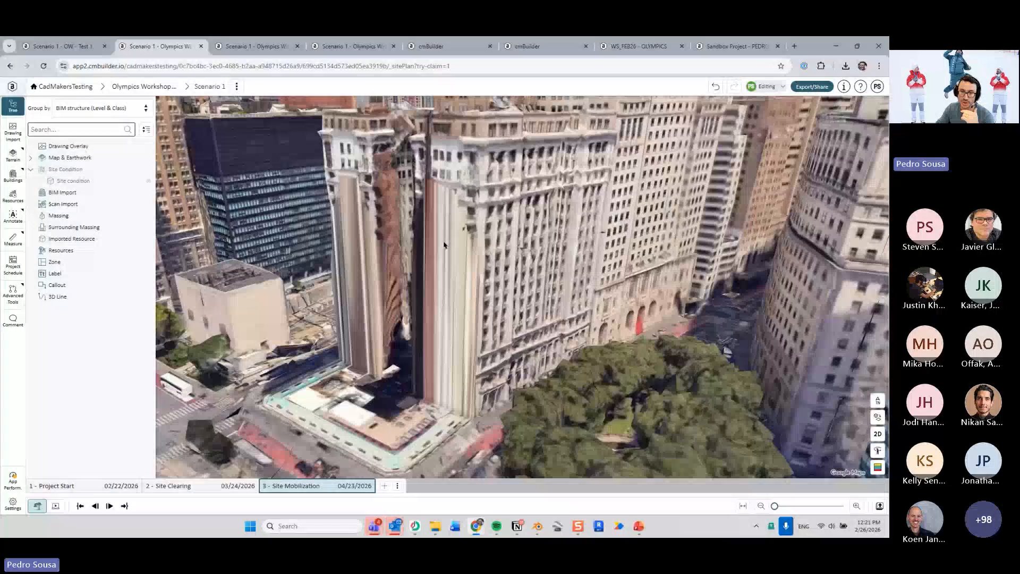
pyautogui.scroll(5, 446, 232)
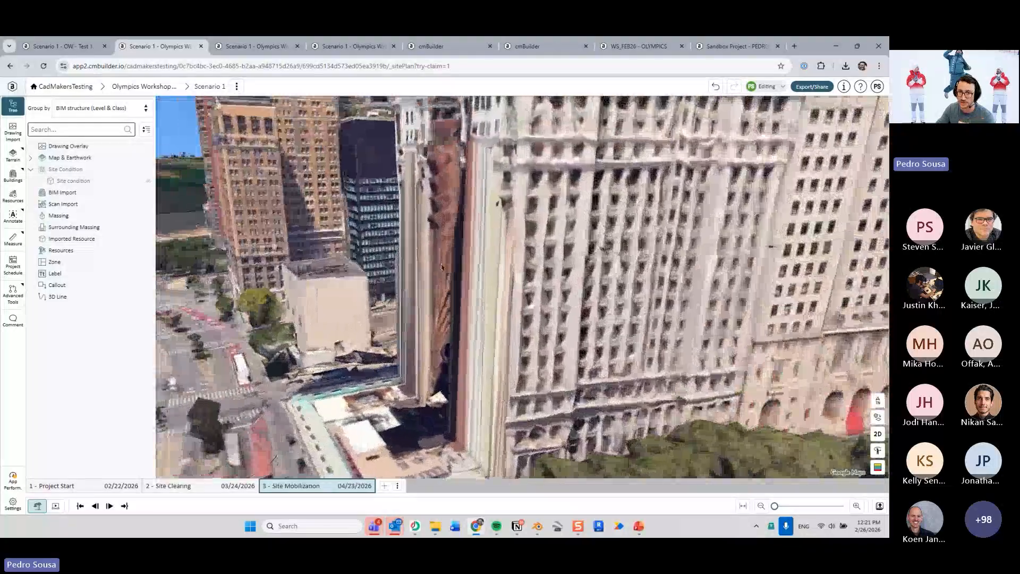
pyautogui.moveTo(442, 267); pyautogui.dragTo(578, 211, button='right')
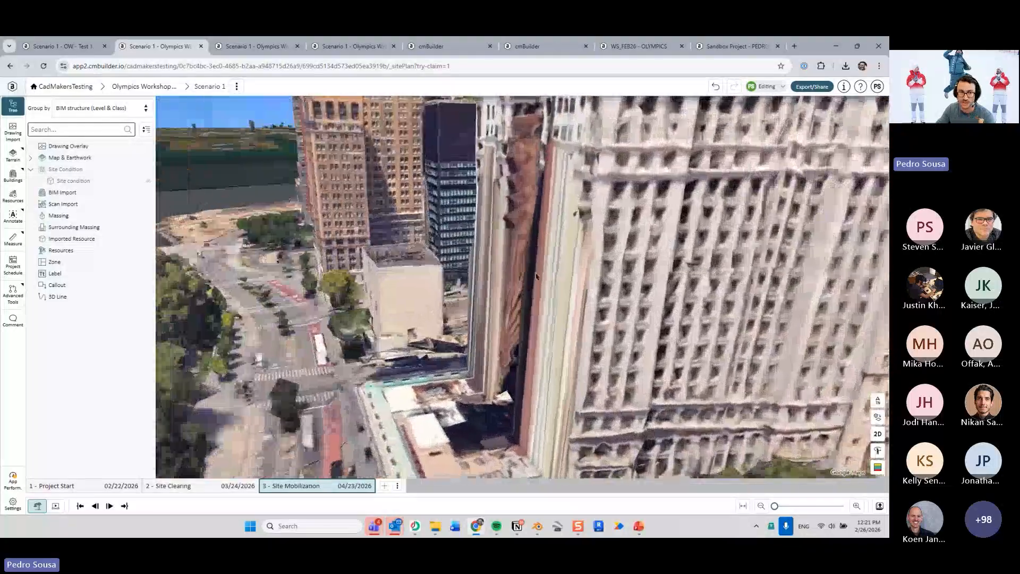
pyautogui.click(109, 181)
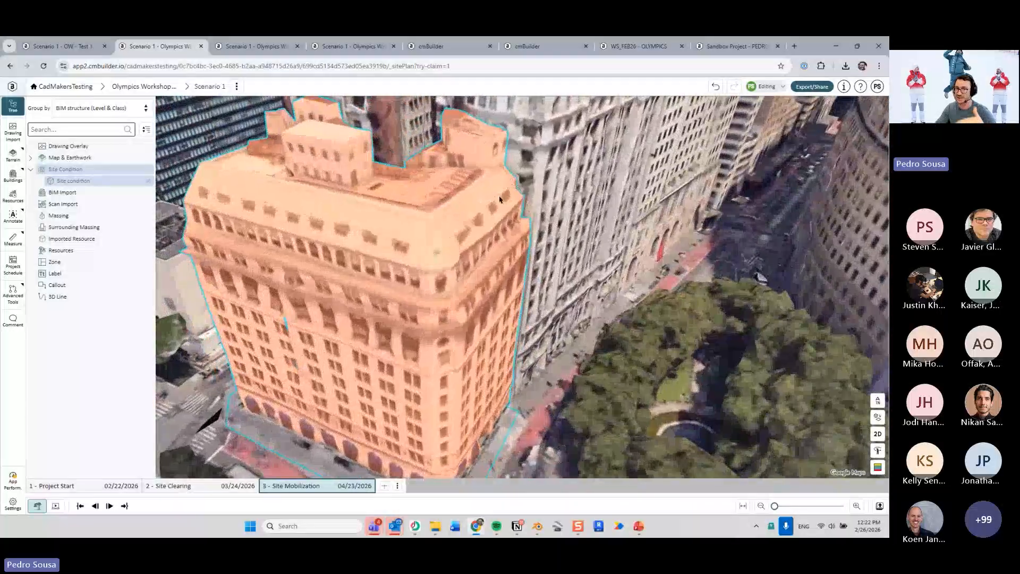
pyautogui.click(590, 277)
pyautogui.moveTo(590, 278); pyautogui.dragTo(551, 258, button='right')
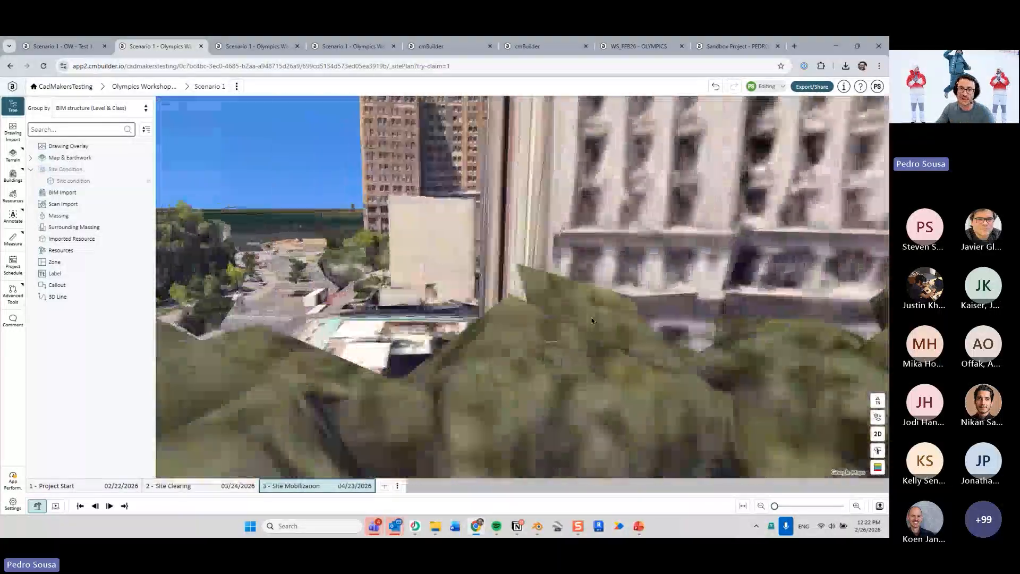
pyautogui.moveTo(592, 320); pyautogui.dragTo(554, 348, button='right')
pyautogui.scroll(-3, 554, 278)
pyautogui.moveTo(553, 278); pyautogui.dragTo(554, 343, button='right')
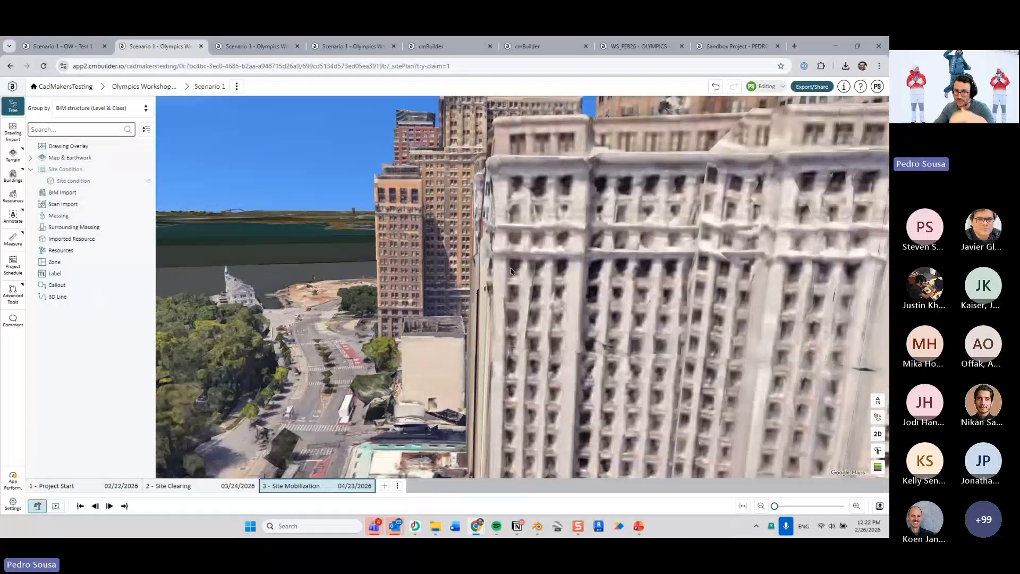
pyautogui.scroll(-3, 518, 286)
pyautogui.moveTo(520, 287); pyautogui.dragTo(552, 518, button='right')
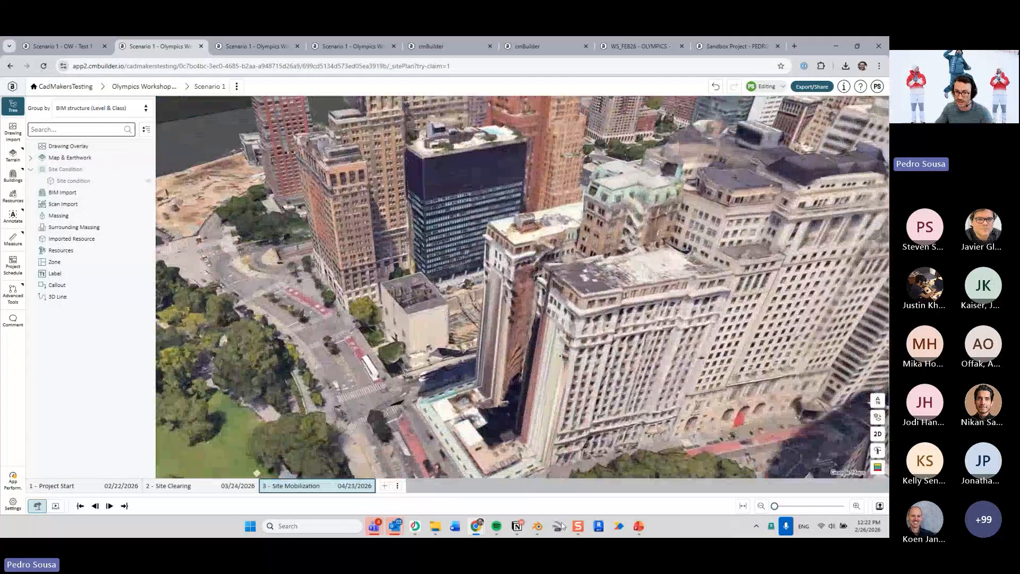
# Check the "Google Maps Integration – Site Conditions" slide in PowerPoint and return to the Scenario 1 site plan in cmBuilder
pyautogui.click(639, 527)
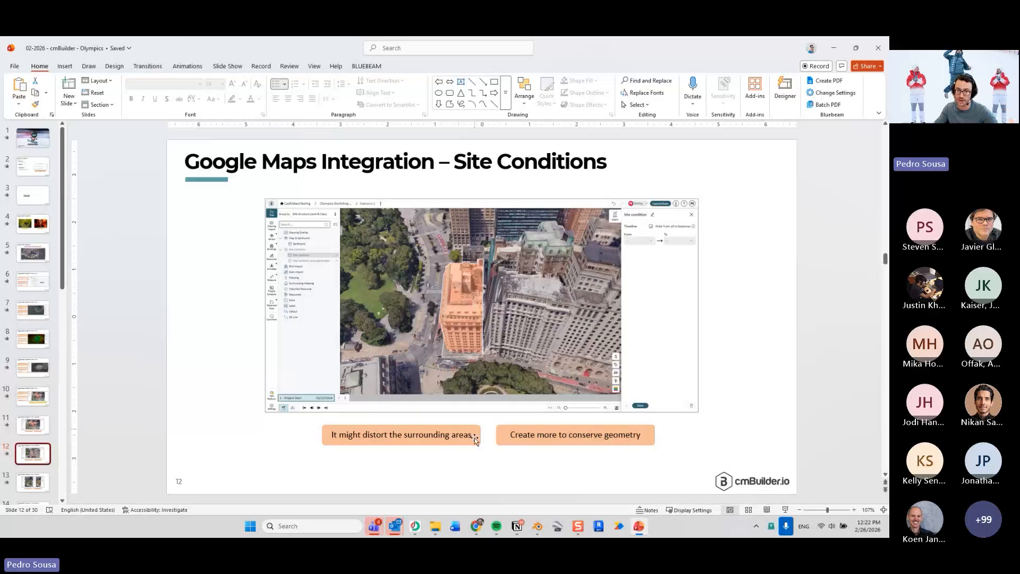
pyautogui.moveTo(481, 530)
pyautogui.click(534, 460)
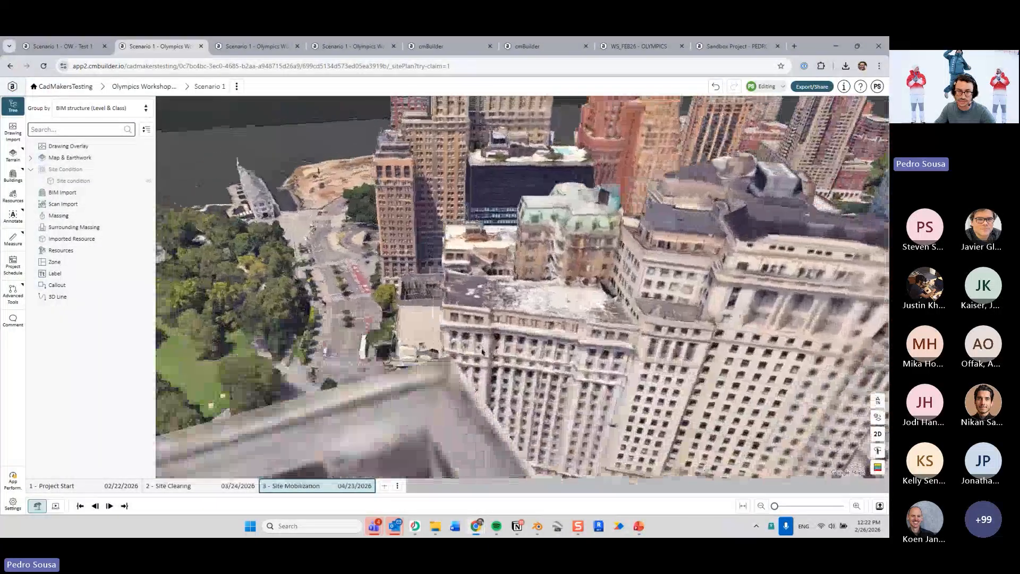
# Examine the distorted edges of the towers adjoining the cut corner building in 3D and from above
pyautogui.moveTo(483, 352); pyautogui.dragTo(479, 392)
pyautogui.scroll(3, 478, 372)
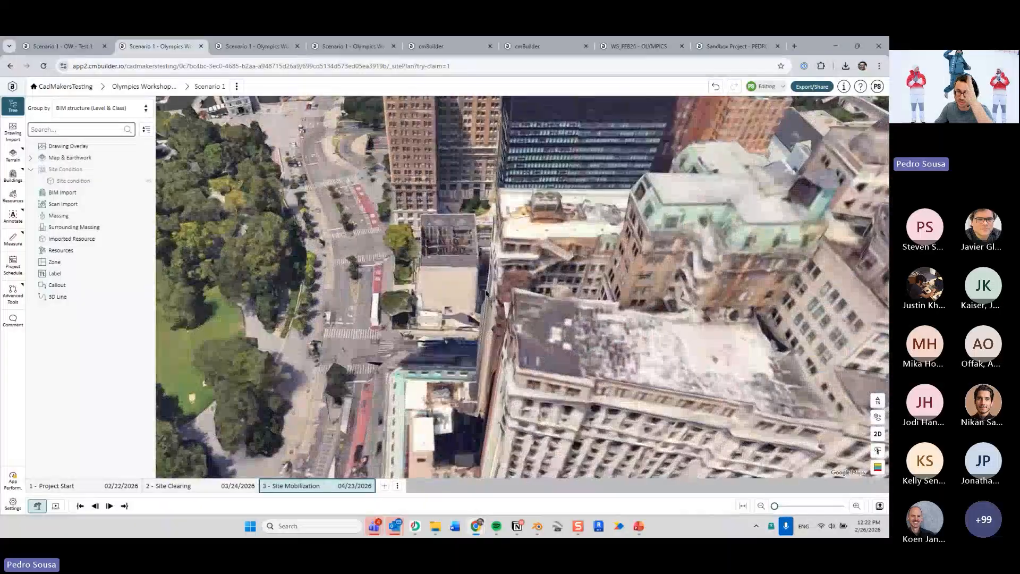
pyautogui.moveTo(476, 341); pyautogui.dragTo(470, 263, button='right')
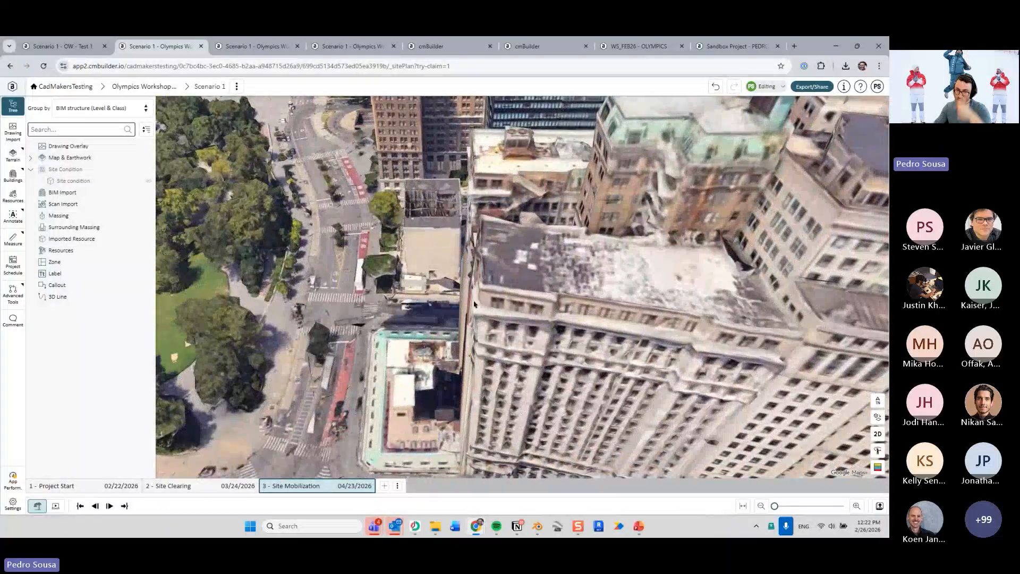
pyautogui.scroll(-2, 430, 333)
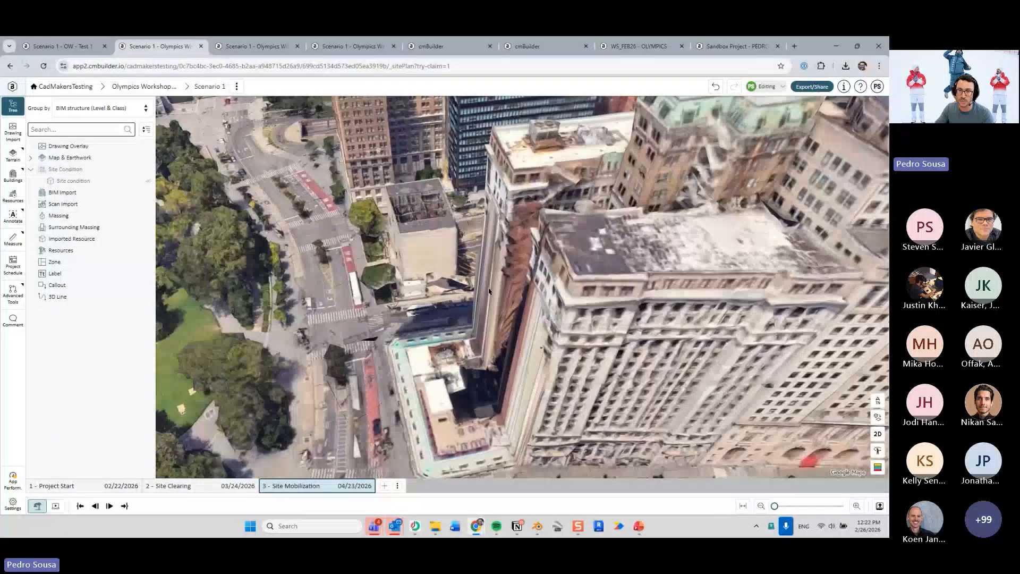
pyautogui.scroll(-3, 453, 333)
pyautogui.moveTo(453, 334); pyautogui.dragTo(487, 349)
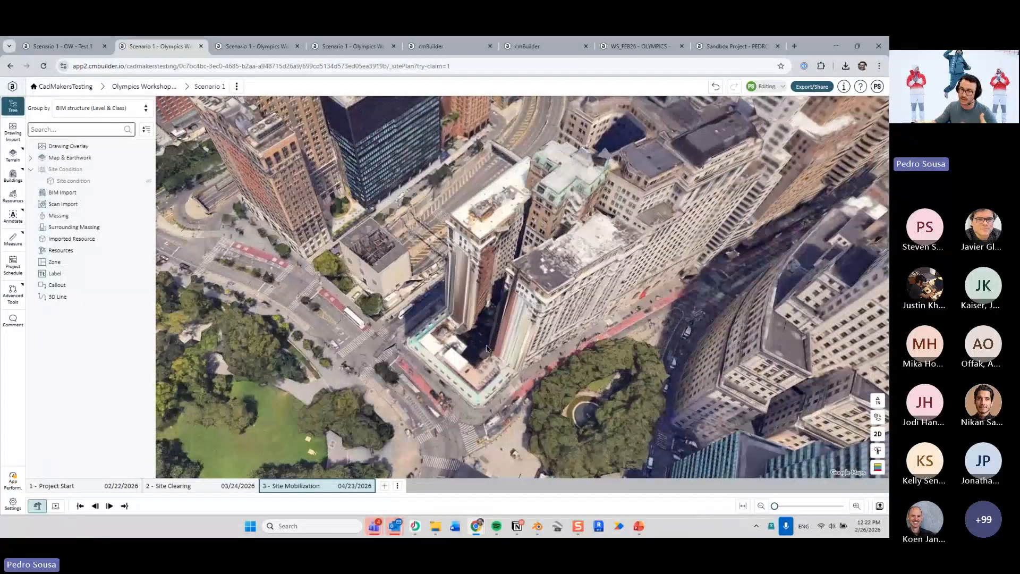
pyautogui.scroll(5, 487, 349)
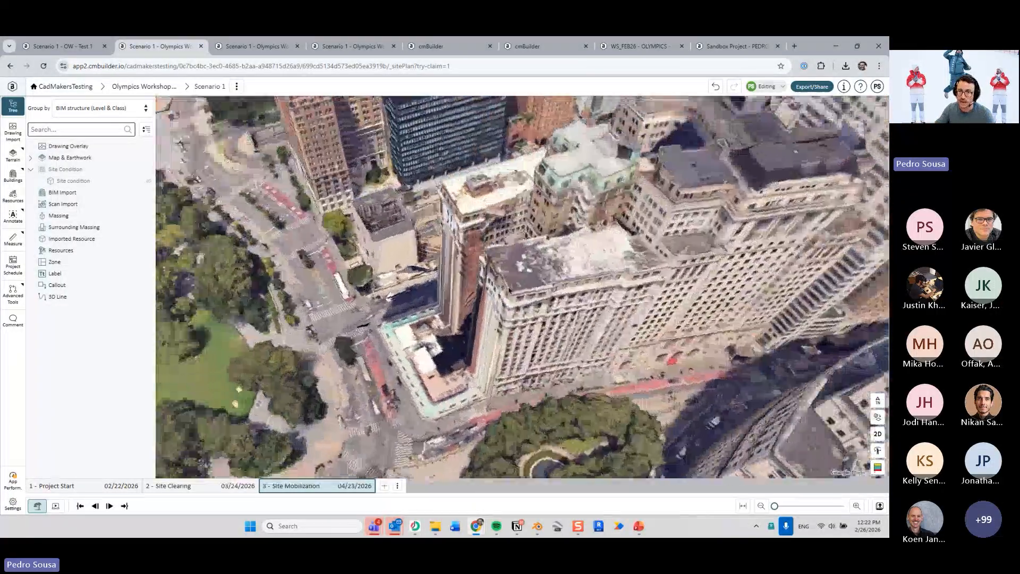
pyautogui.moveTo(478, 258); pyautogui.dragTo(455, 232)
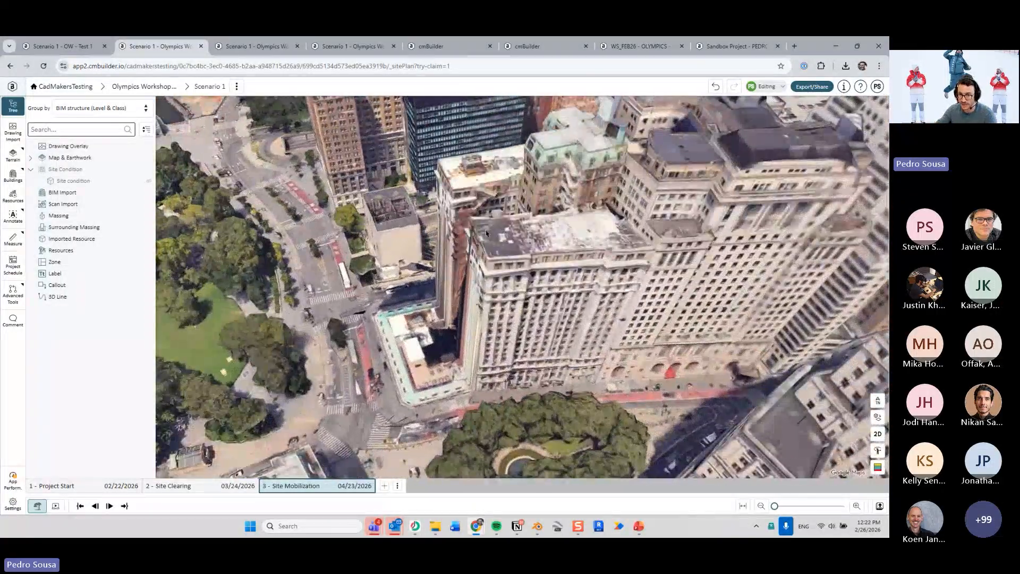
pyautogui.scroll(1, 499, 279)
pyautogui.moveTo(501, 267); pyautogui.dragTo(452, 321)
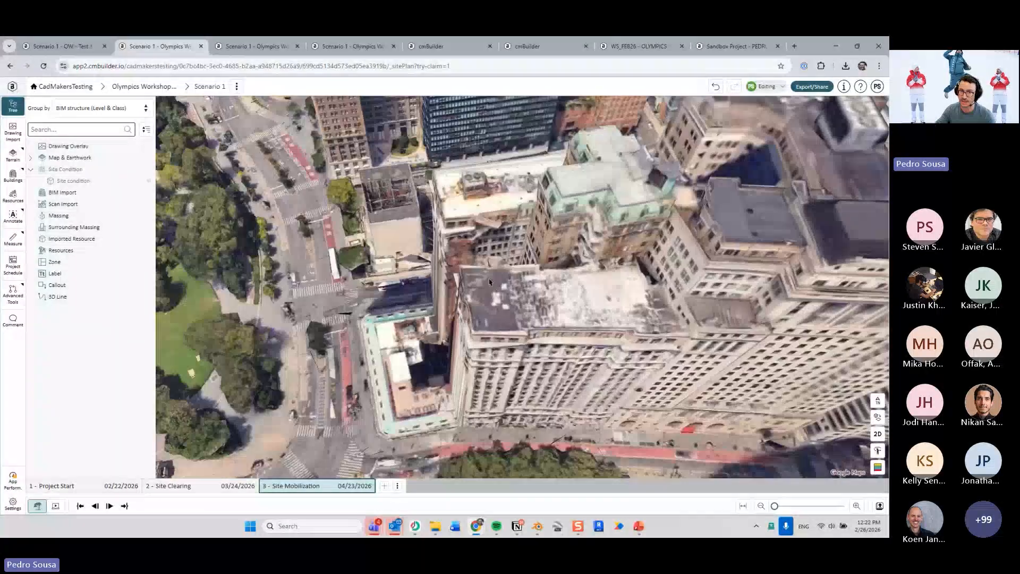
pyautogui.moveTo(466, 286); pyautogui.dragTo(425, 378)
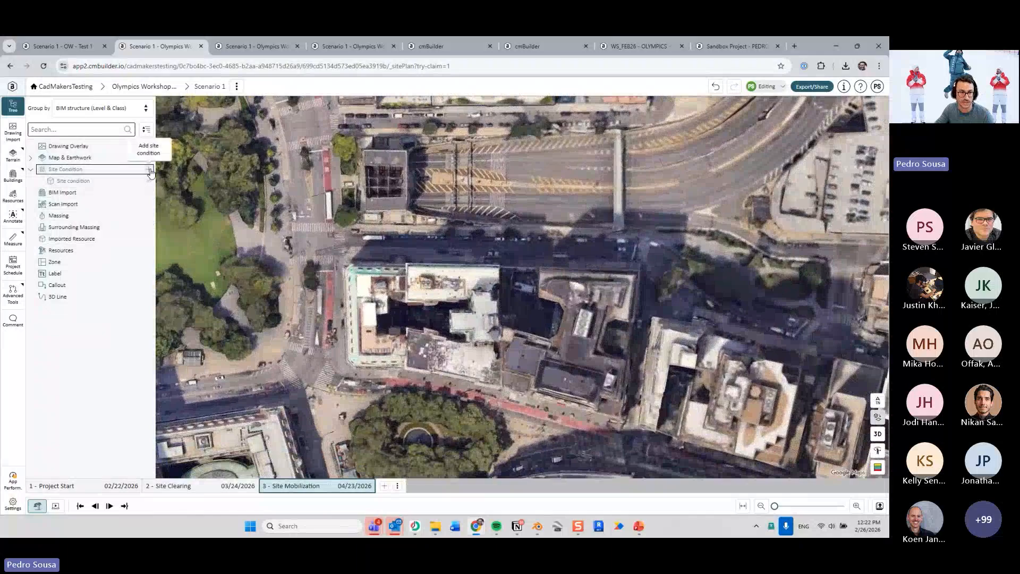
# Sketch a four-sided site condition of about 3,485 m² around the towers directly behind the cut corner building and confirm it
pyautogui.click(150, 169)
pyautogui.click(402, 254)
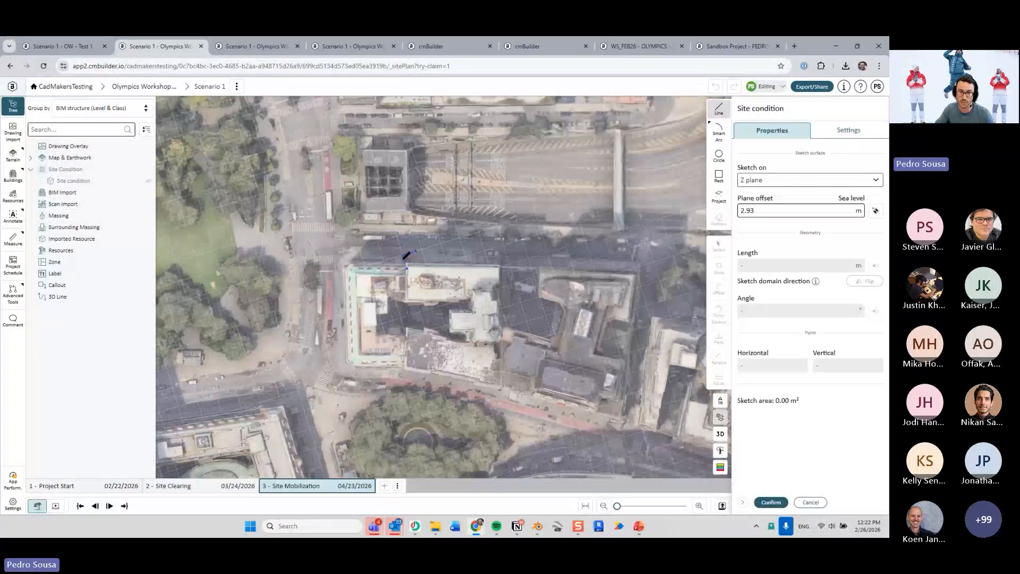
pyautogui.click(399, 377)
pyautogui.click(506, 398)
pyautogui.click(505, 257)
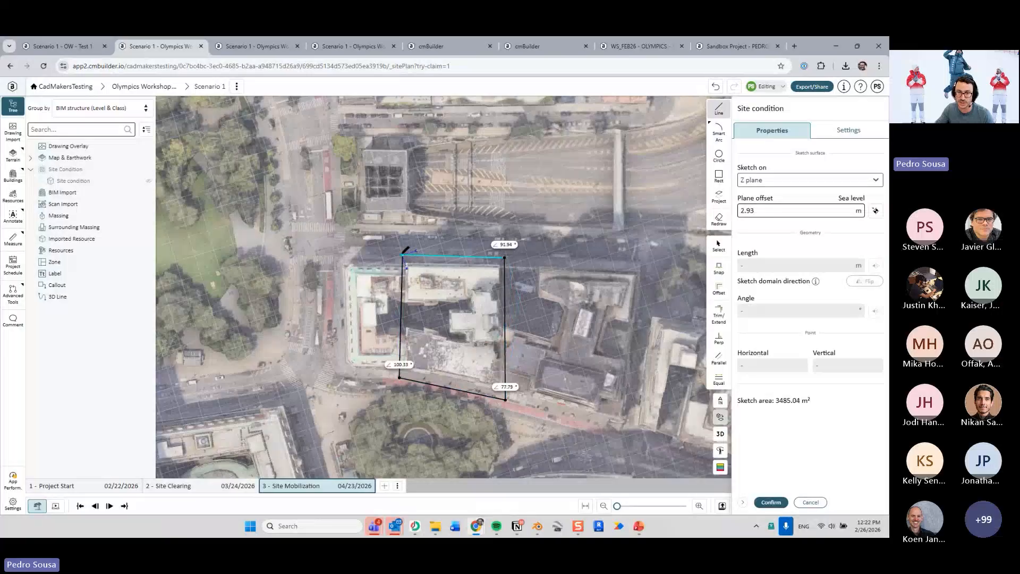
pyautogui.click(403, 255)
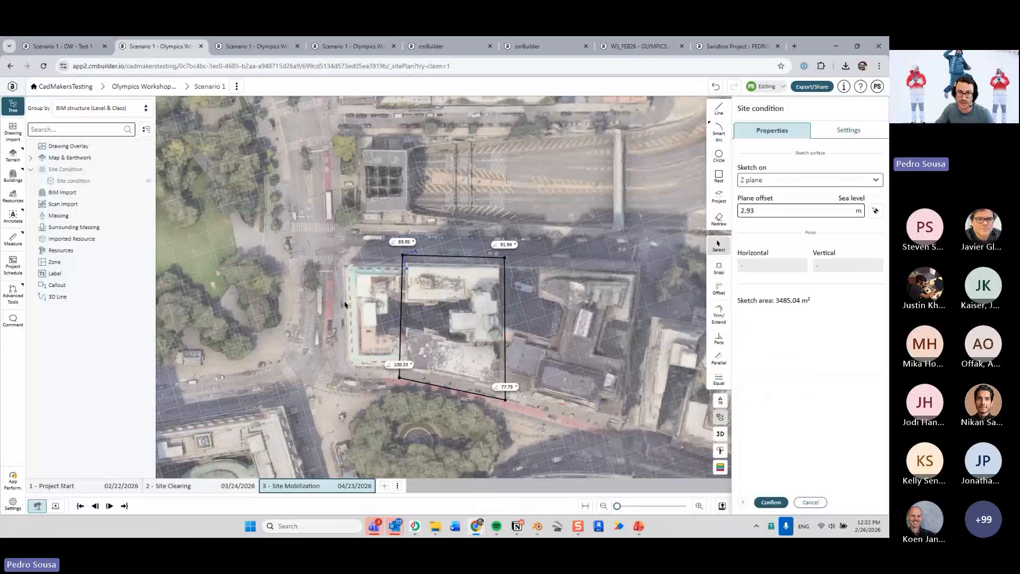
pyautogui.click(772, 502)
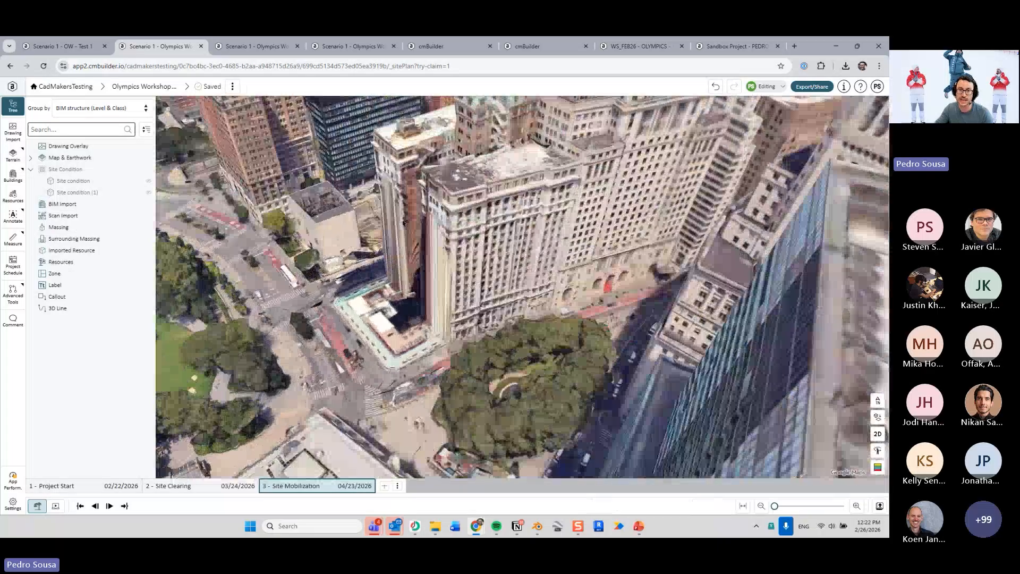
pyautogui.click(420, 219)
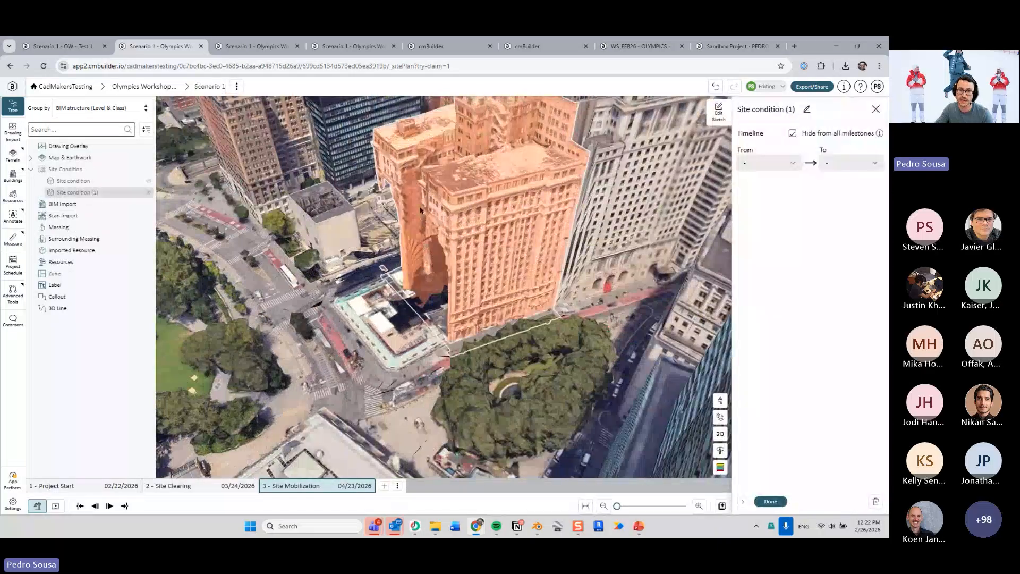
# Stop hiding the towers' site condition from all milestones so it runs from Beginning to End, and finish editing it
pyautogui.moveTo(421, 211); pyautogui.dragTo(446, 247)
pyautogui.scroll(3, 500, 242)
pyautogui.moveTo(500, 242)
pyautogui.mouseDown(button='right')
pyautogui.moveTo(532, 253)
pyautogui.moveTo(507, 256)
pyautogui.mouseUp(button='right')
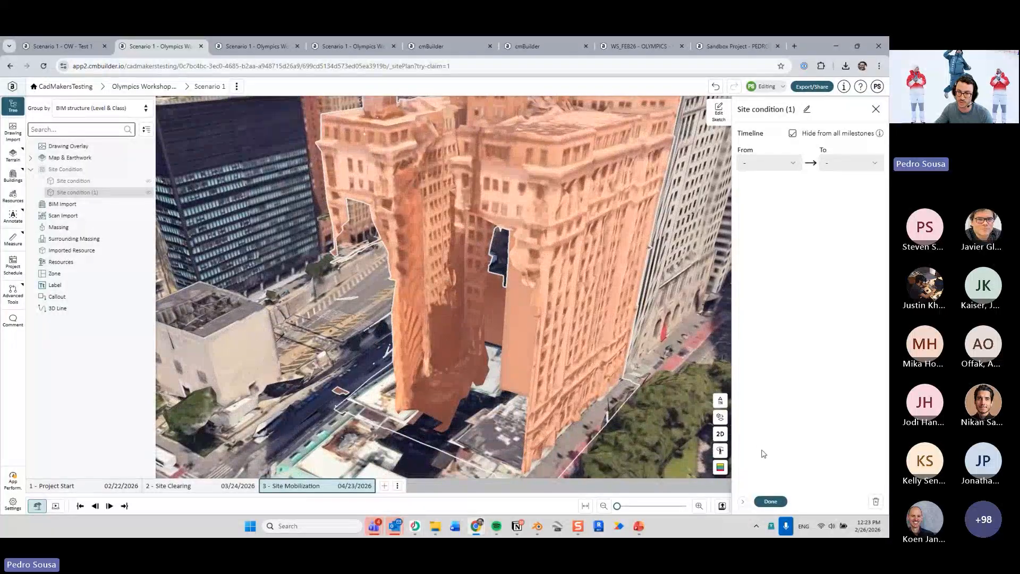
pyautogui.click(793, 134)
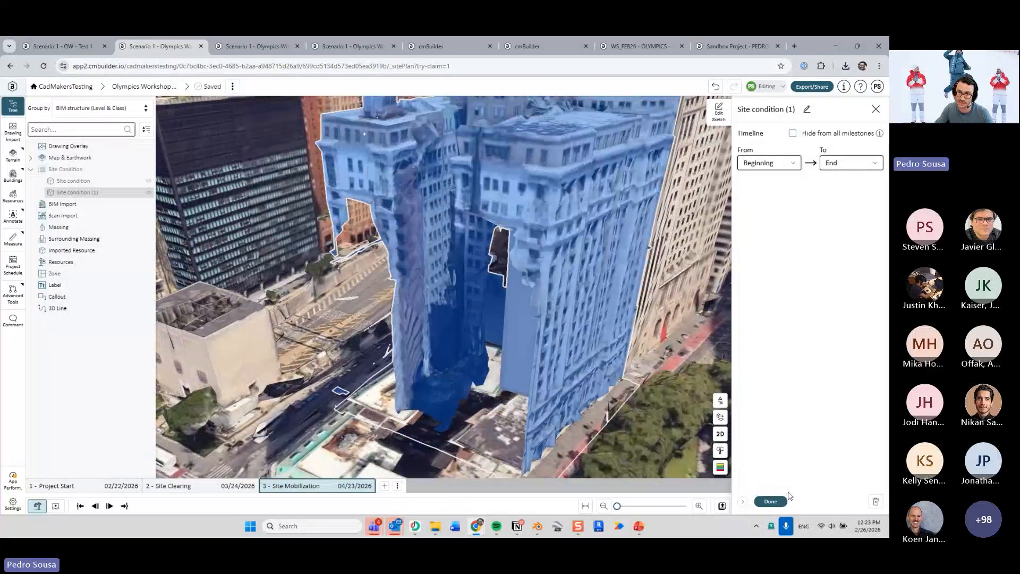
pyautogui.click(772, 501)
pyautogui.click(623, 419)
pyautogui.moveTo(623, 419); pyautogui.dragTo(529, 250, button='right')
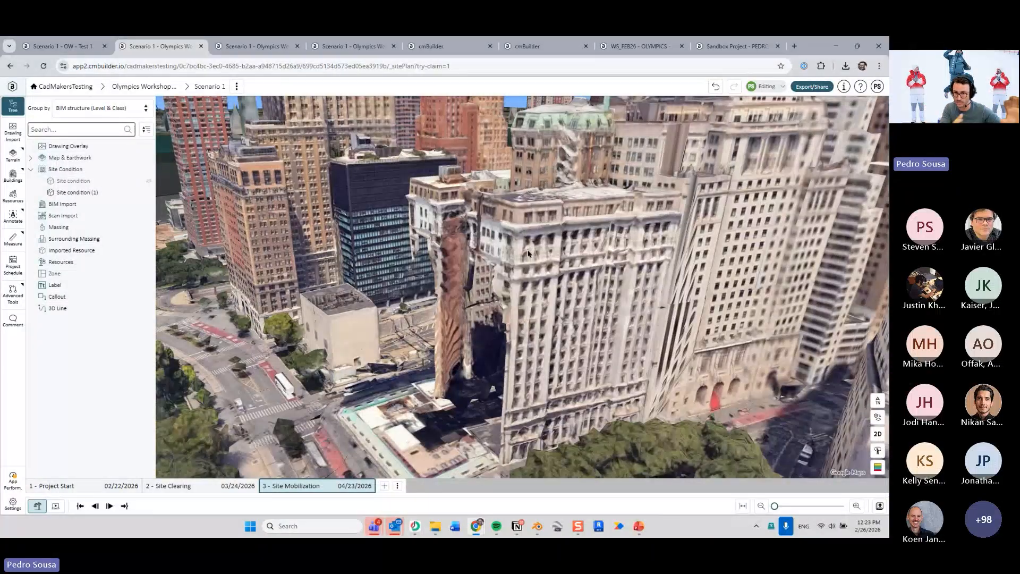
# Review the timeline settings of the site condition over the towers and inspect the towers it highlights in 3D
pyautogui.moveTo(528, 251); pyautogui.dragTo(491, 298)
pyautogui.click(127, 193)
pyautogui.rightClick(505, 260)
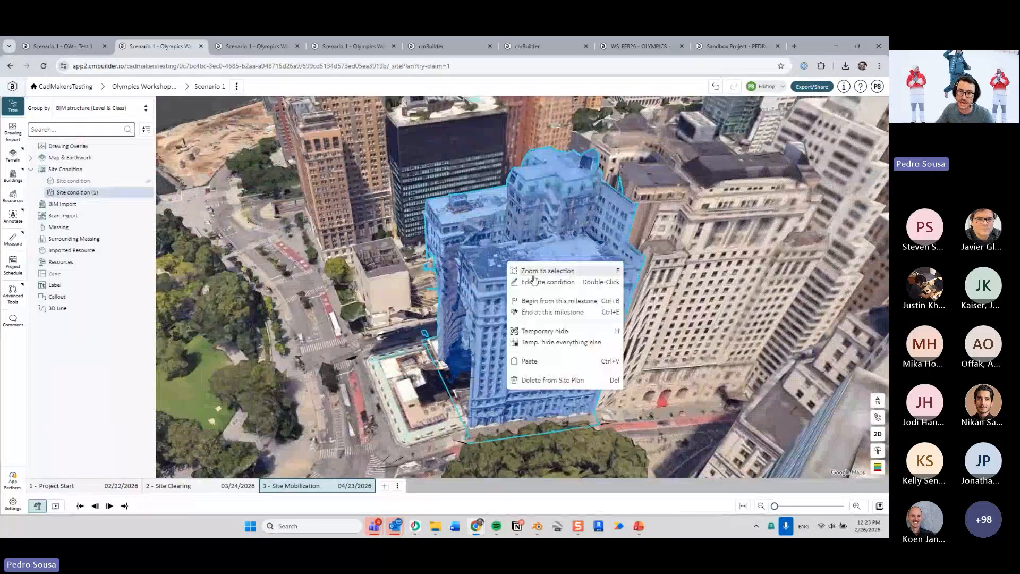
pyautogui.click(552, 282)
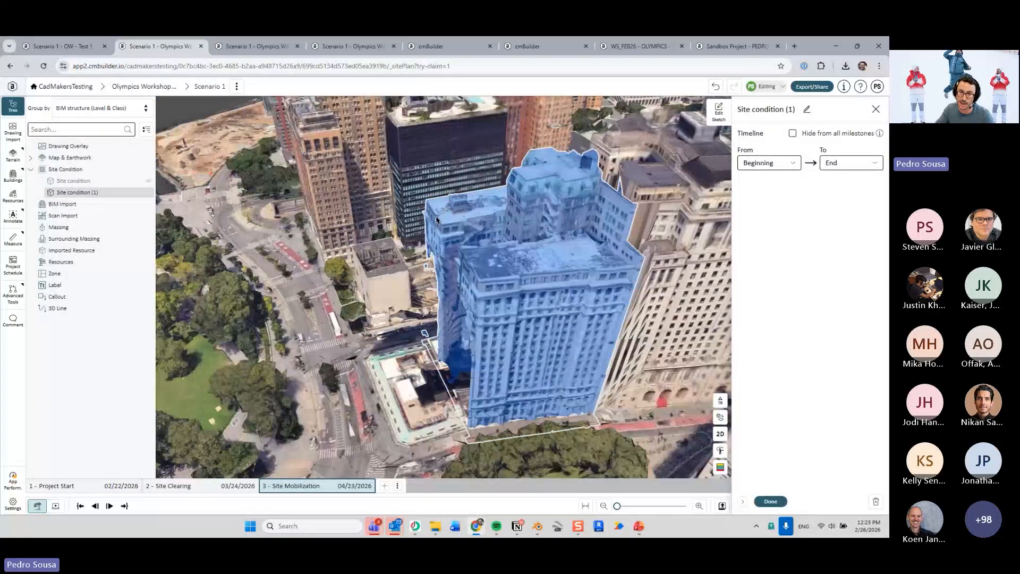
pyautogui.click(771, 501)
pyautogui.scroll(5, 505, 307)
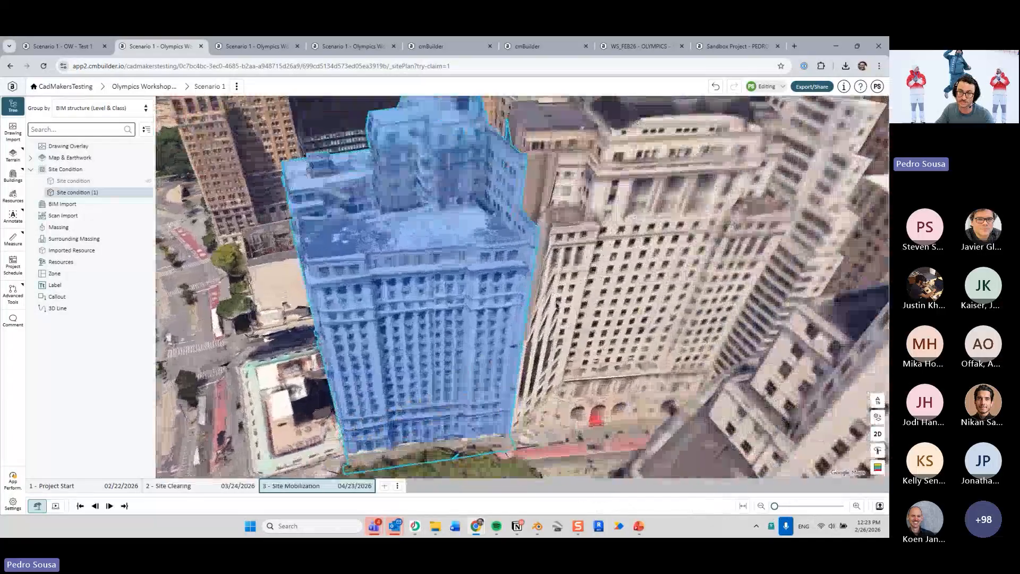
pyautogui.scroll(-5, 505, 307)
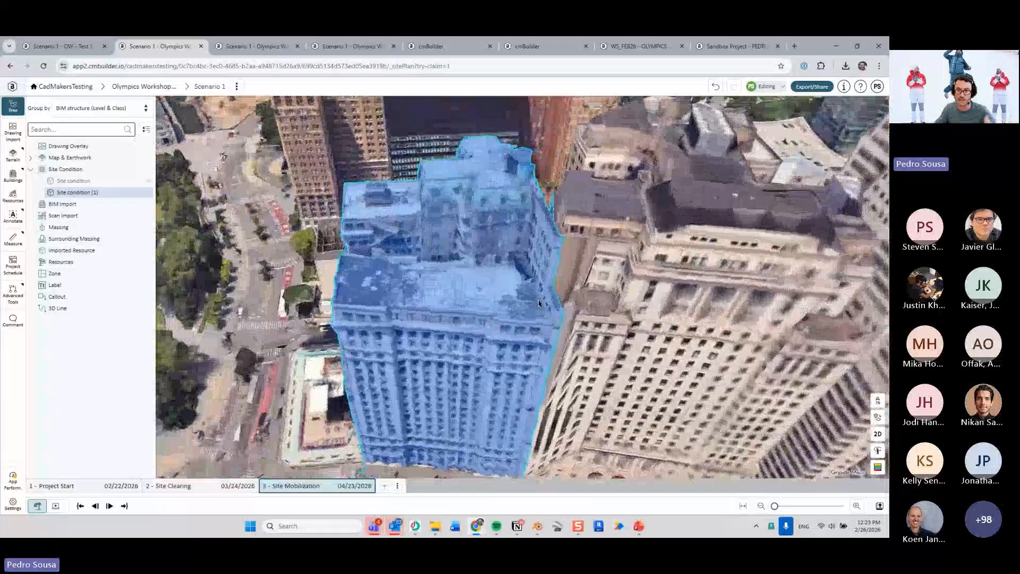
pyautogui.moveTo(538, 303); pyautogui.dragTo(469, 315, button='middle')
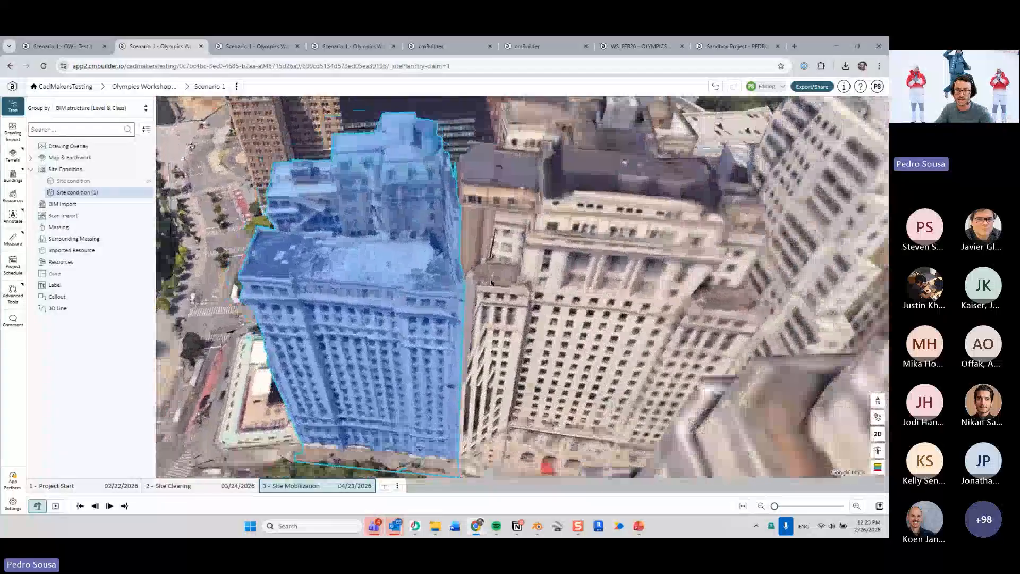
pyautogui.scroll(-3, 469, 315)
pyautogui.moveTo(530, 292)
pyautogui.mouseDown(button='middle')
pyautogui.moveTo(524, 349)
pyautogui.moveTo(450, 298)
pyautogui.moveTo(535, 285)
pyautogui.mouseUp(button='middle')
pyautogui.click(524, 349)
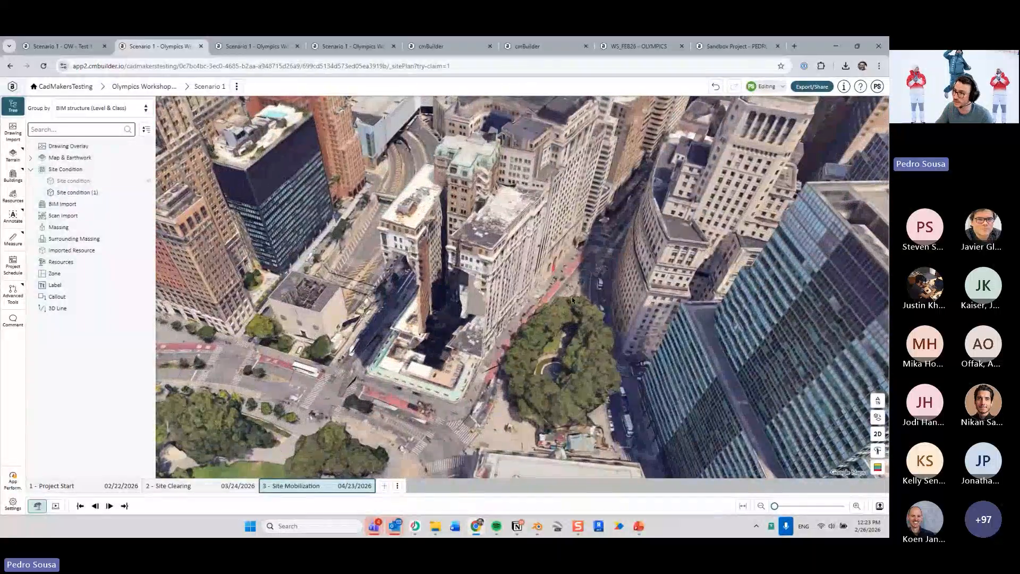
# Examine the cut corner building, its adjoining towers and the surrounding intersection from above and at close range
pyautogui.scroll(2, 329, 345)
pyautogui.moveTo(324, 346); pyautogui.dragTo(583, 224, button='middle')
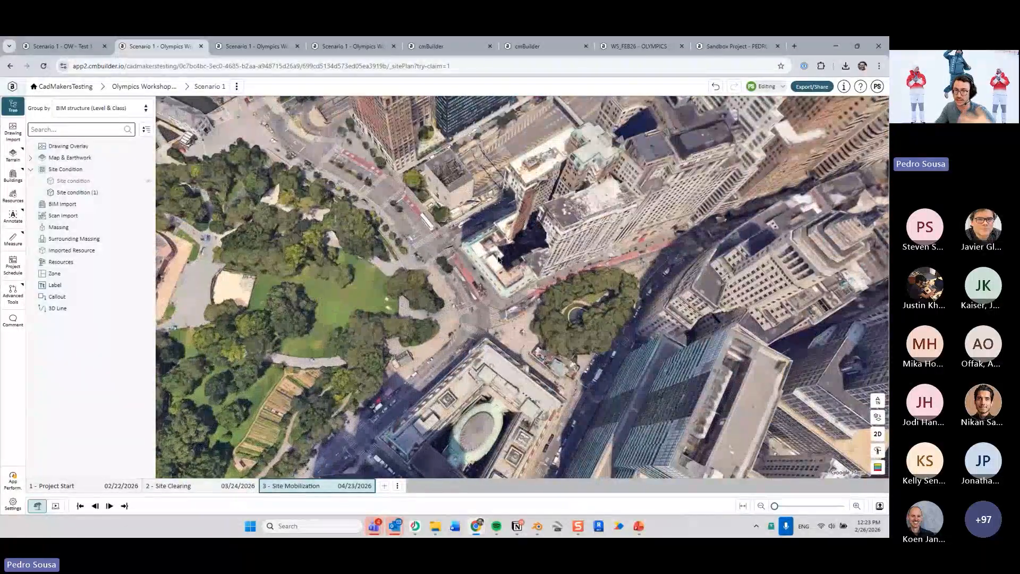
pyautogui.moveTo(562, 259); pyautogui.dragTo(488, 272, button='middle')
pyautogui.scroll(10, 488, 273)
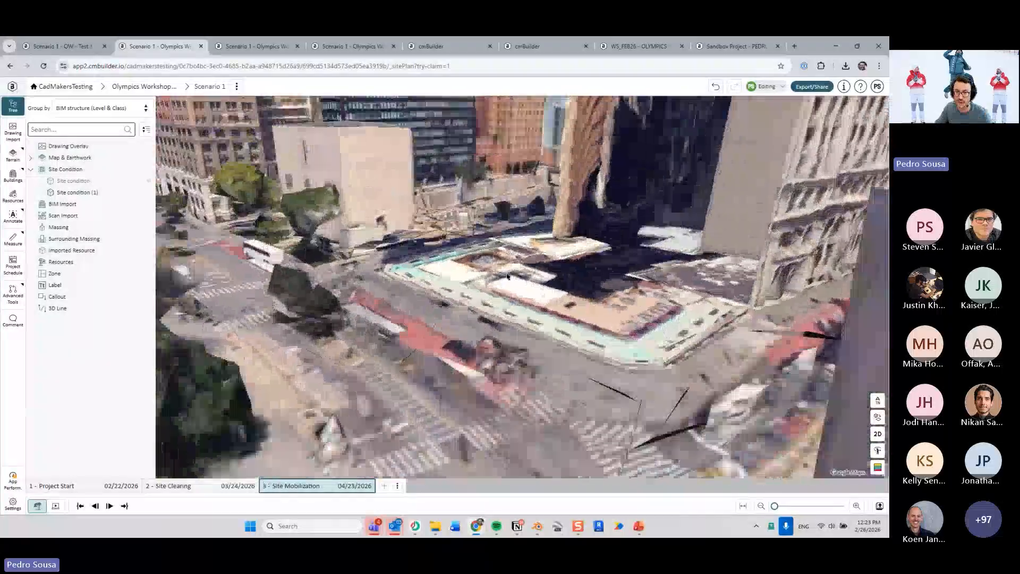
pyautogui.moveTo(508, 276); pyautogui.dragTo(497, 246, button='middle')
pyautogui.scroll(4, 483, 279)
pyautogui.moveTo(483, 291); pyautogui.dragTo(539, 338, button='middle')
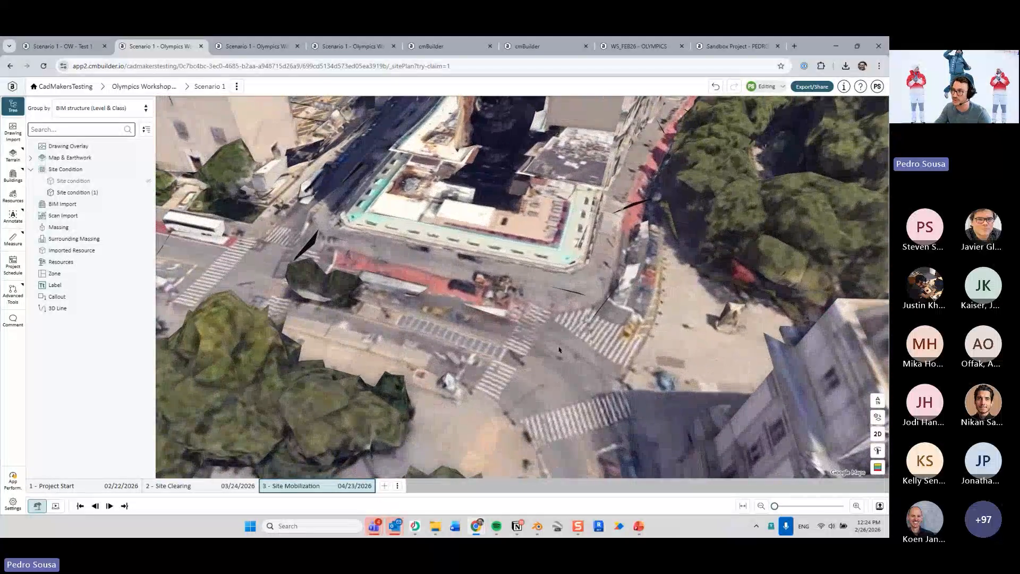
pyautogui.scroll(-2, 418, 237)
pyautogui.moveTo(418, 237); pyautogui.dragTo(445, 301, button='middle')
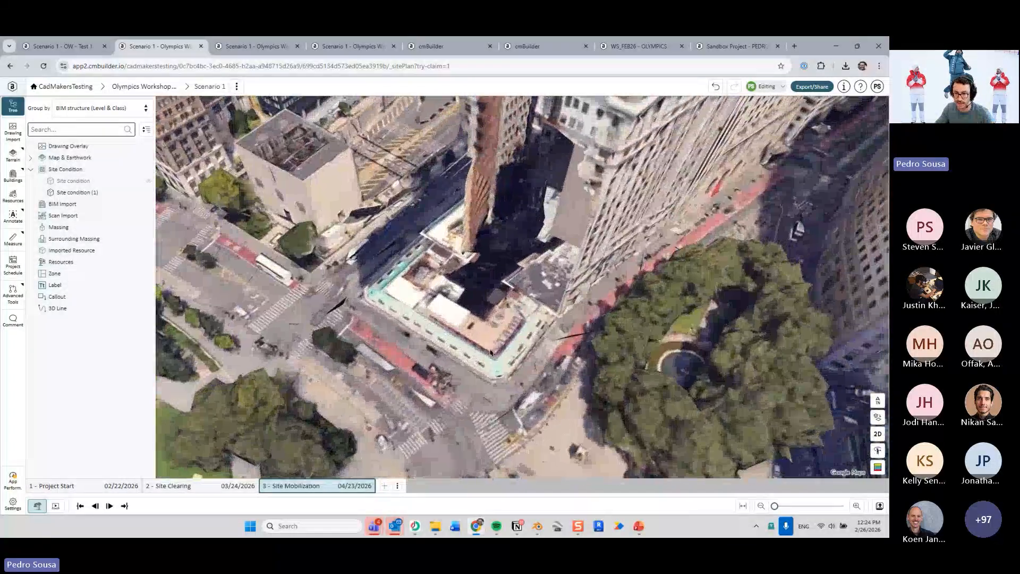
pyautogui.scroll(-2, 452, 304)
# Check the slide on auto-generated site conditions for excavation in PowerPoint and return to the Scenario 1 site plan in cmBuilder
pyautogui.click(640, 527)
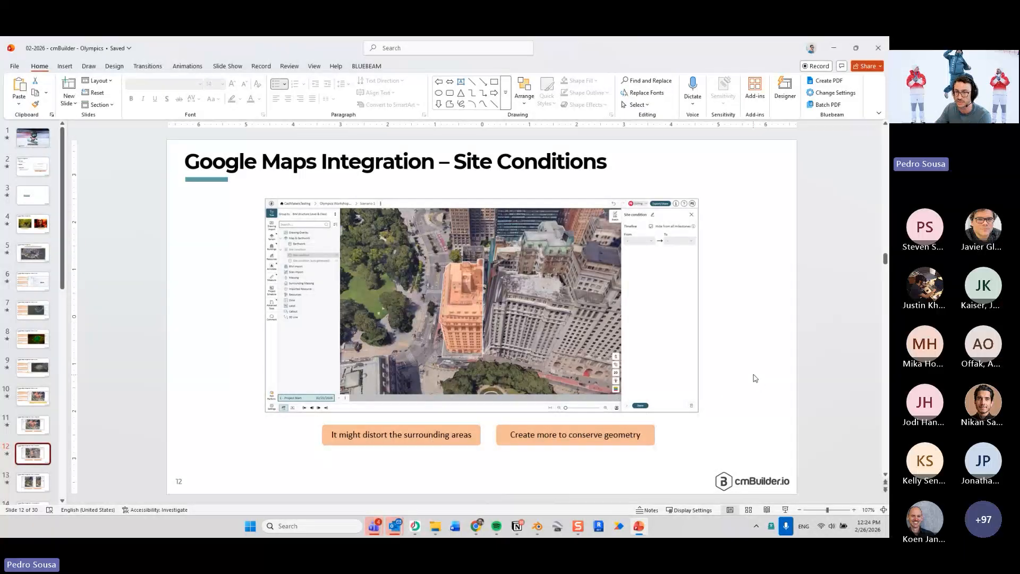
pyautogui.click(36, 488)
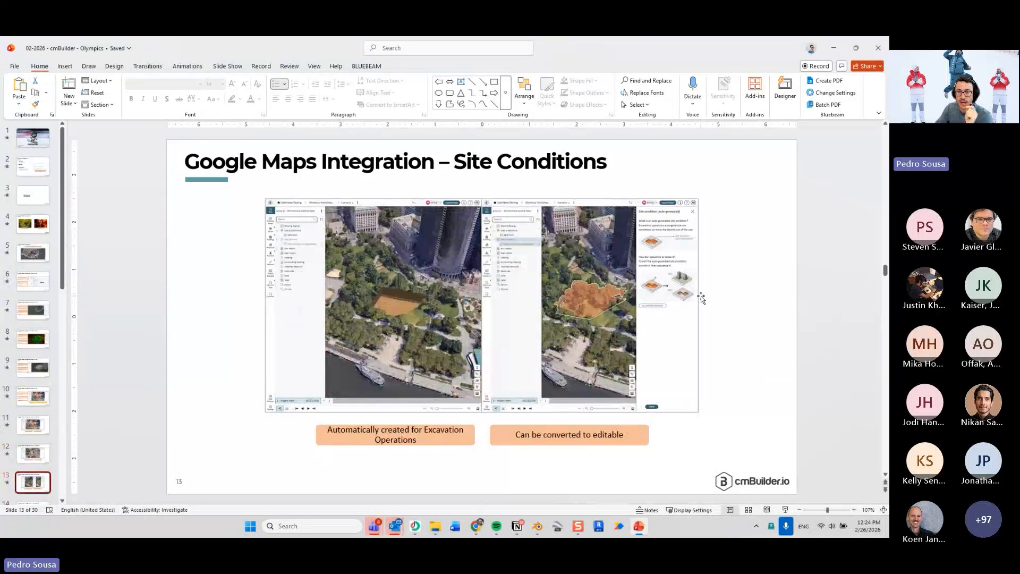
pyautogui.click(478, 528)
pyautogui.click(526, 470)
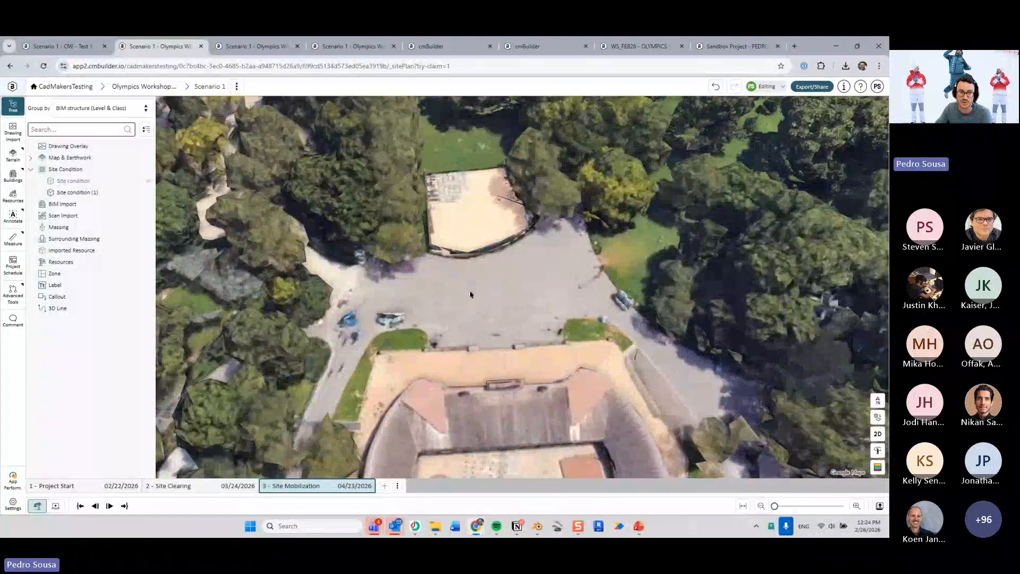
# Highlight the towers' site condition and the corner building's site condition in turn to compare the areas they cover
pyautogui.click(81, 195)
pyautogui.scroll(-6, 447, 235)
pyautogui.moveTo(435, 259); pyautogui.dragTo(421, 284)
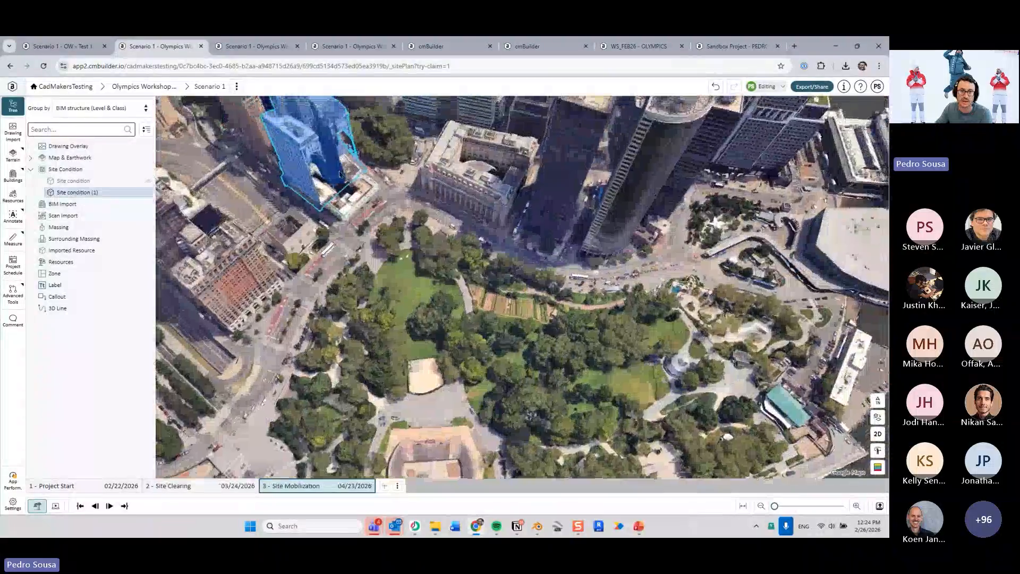
pyautogui.click(79, 182)
pyautogui.scroll(8, 402, 361)
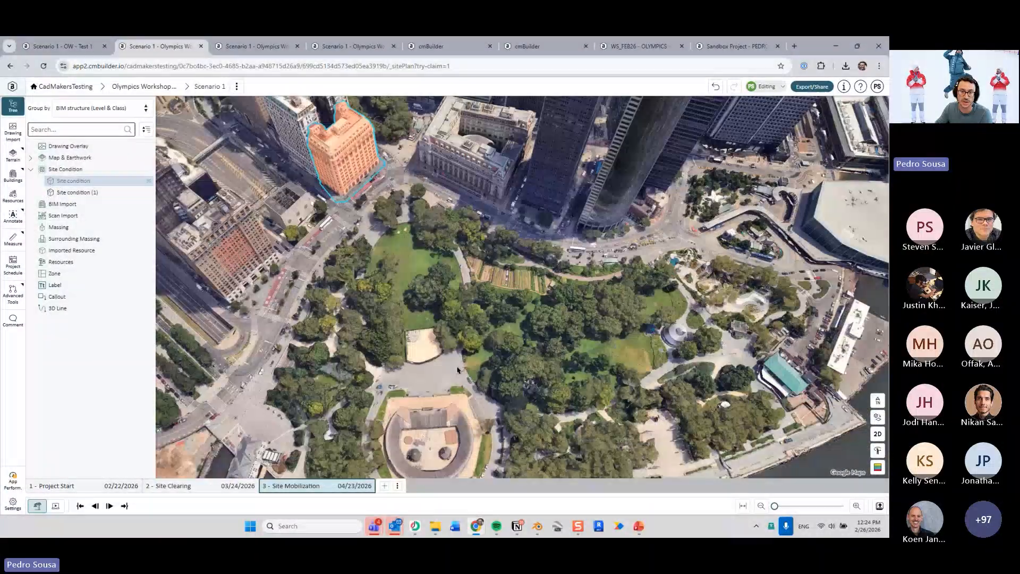
# Add a four-sided earthwork cut of about 424 m² on the paved plaza beside the park stage, 3 m deep from Site Mobilization
pyautogui.scroll(-5, 467, 355)
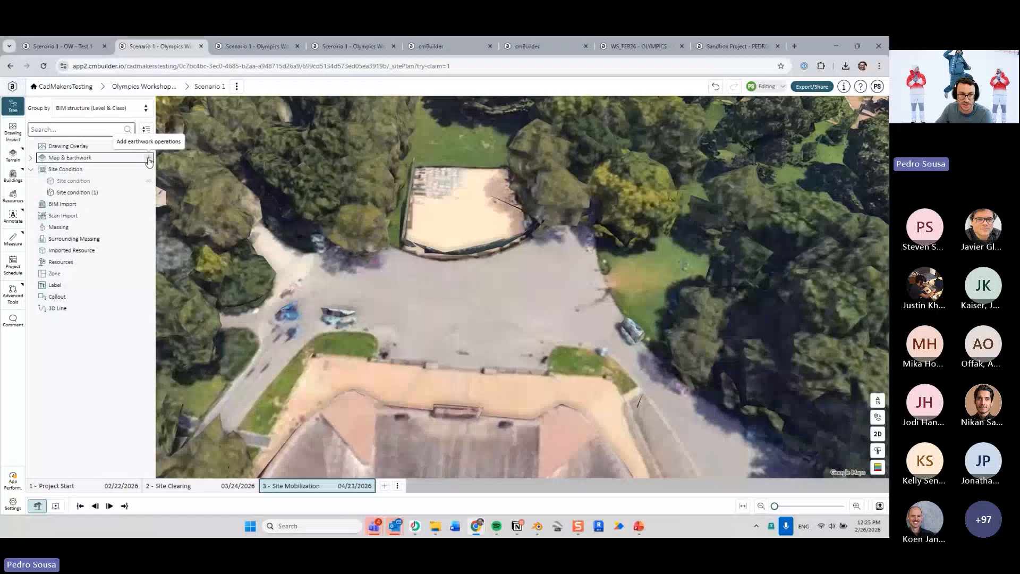
pyautogui.click(148, 160)
pyautogui.click(760, 171)
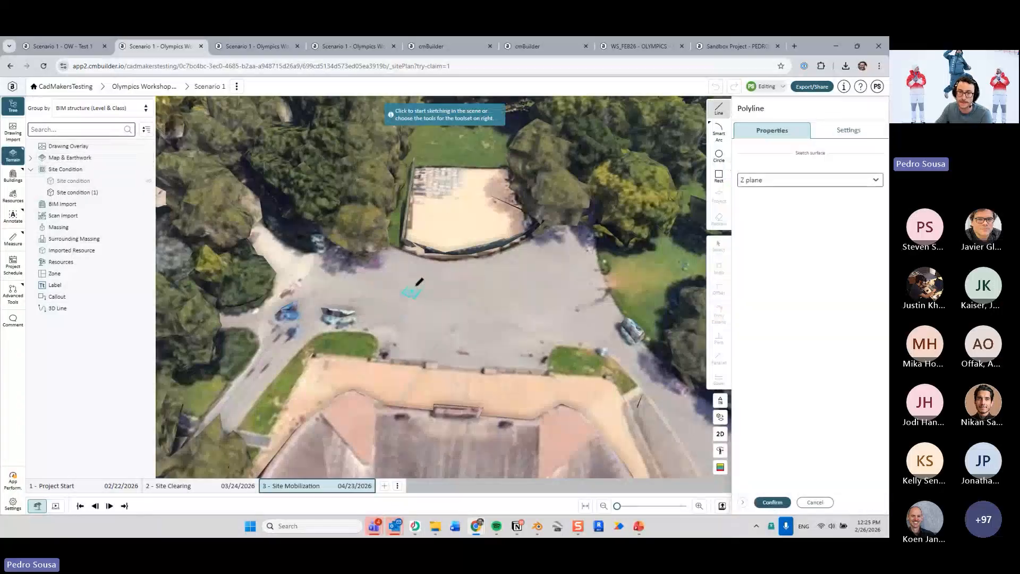
pyautogui.click(415, 283)
pyautogui.click(402, 349)
pyautogui.click(527, 355)
pyautogui.click(538, 279)
pyautogui.click(415, 283)
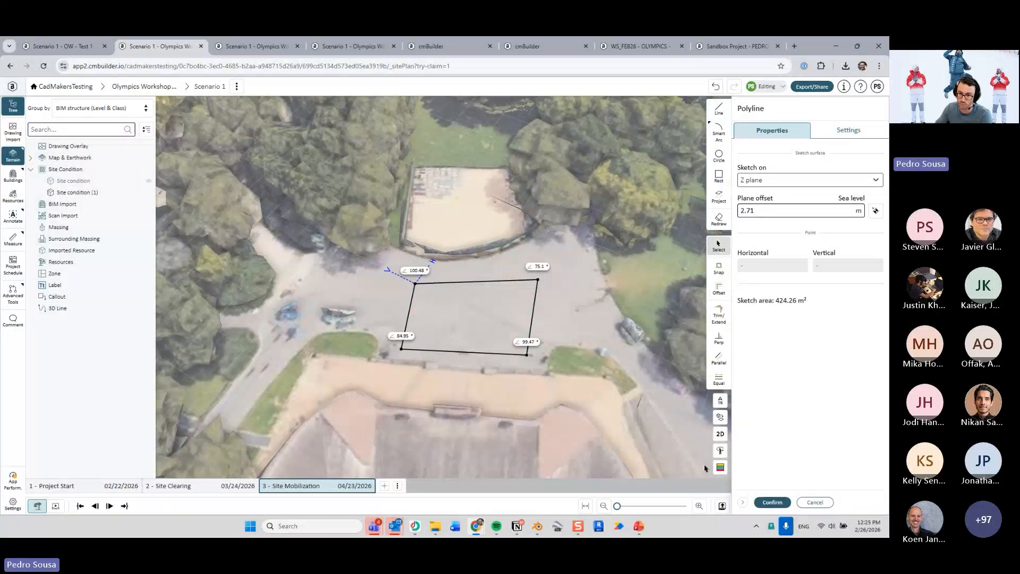
pyautogui.click(773, 503)
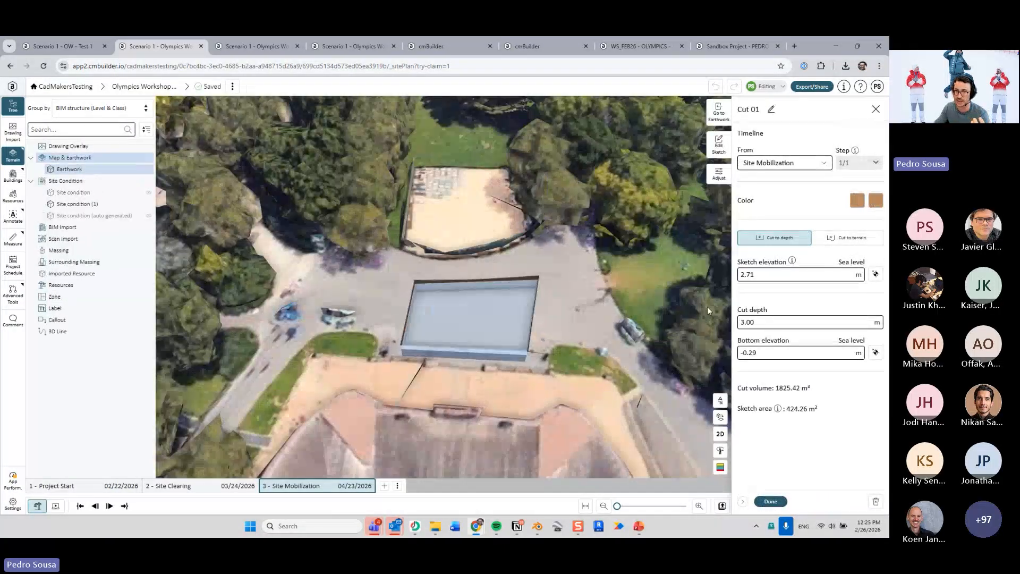
pyautogui.moveTo(588, 345); pyautogui.dragTo(426, 346)
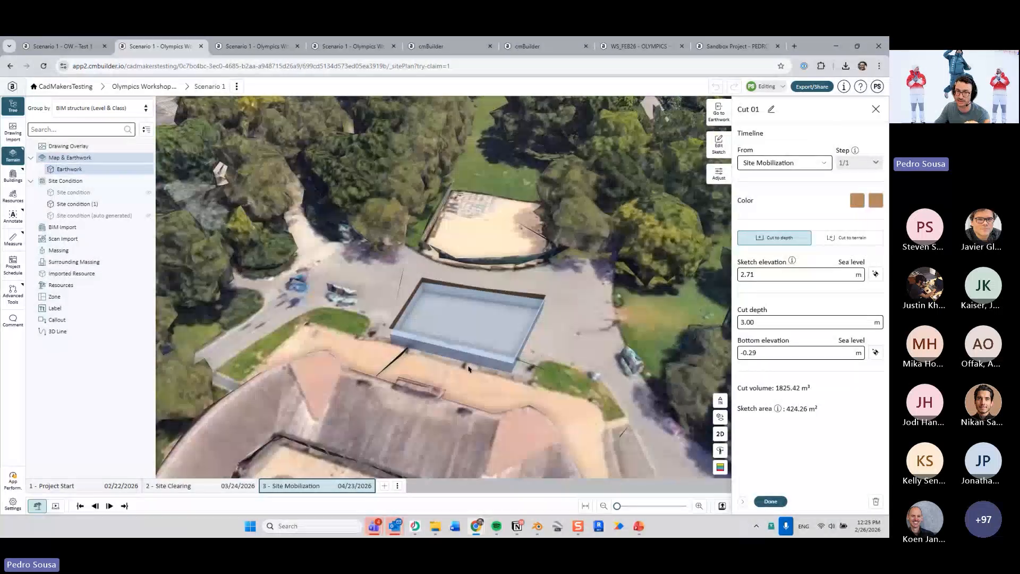
pyautogui.click(771, 501)
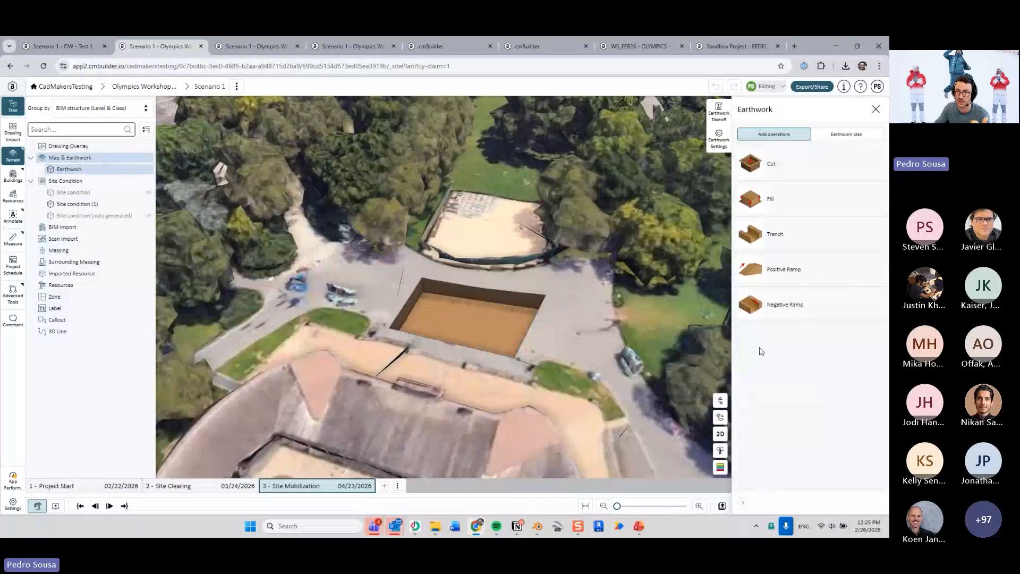
# Highlight the auto-generated site condition, close the earthwork operations and inspect the excavation on the plaza from several angles
pyautogui.click(80, 216)
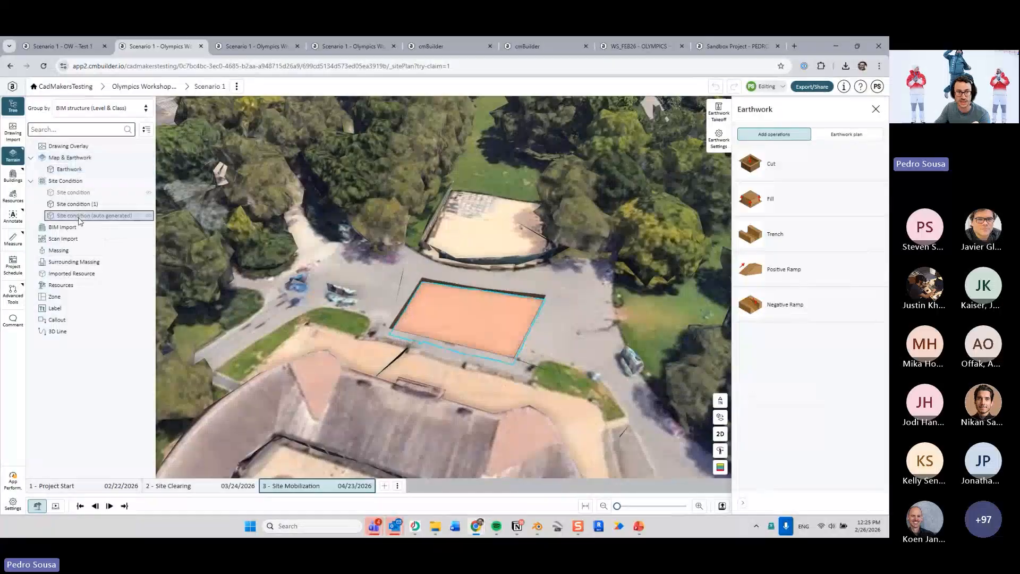
pyautogui.press('ctrl')
pyautogui.press('ctrl')
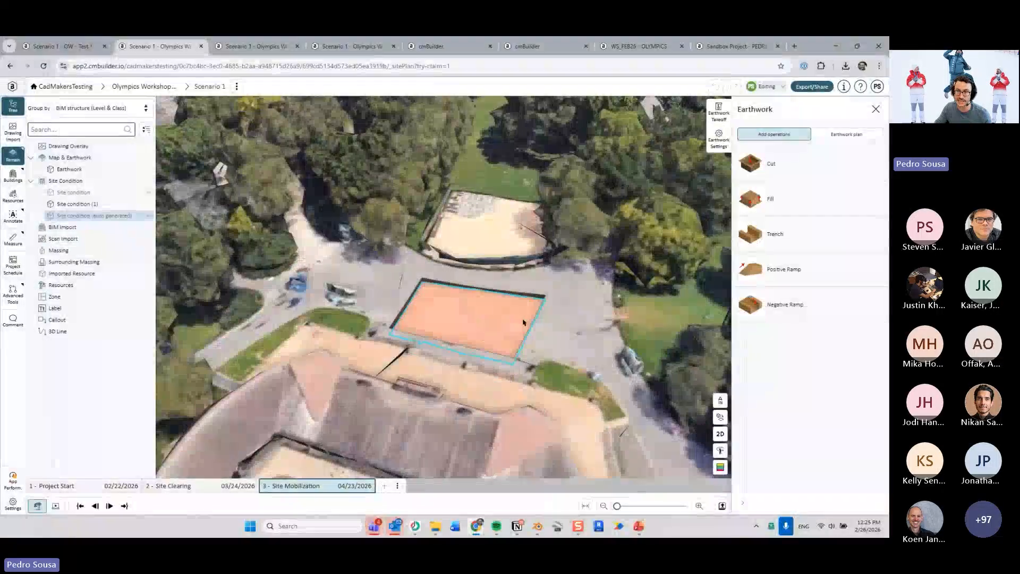
pyautogui.click(876, 109)
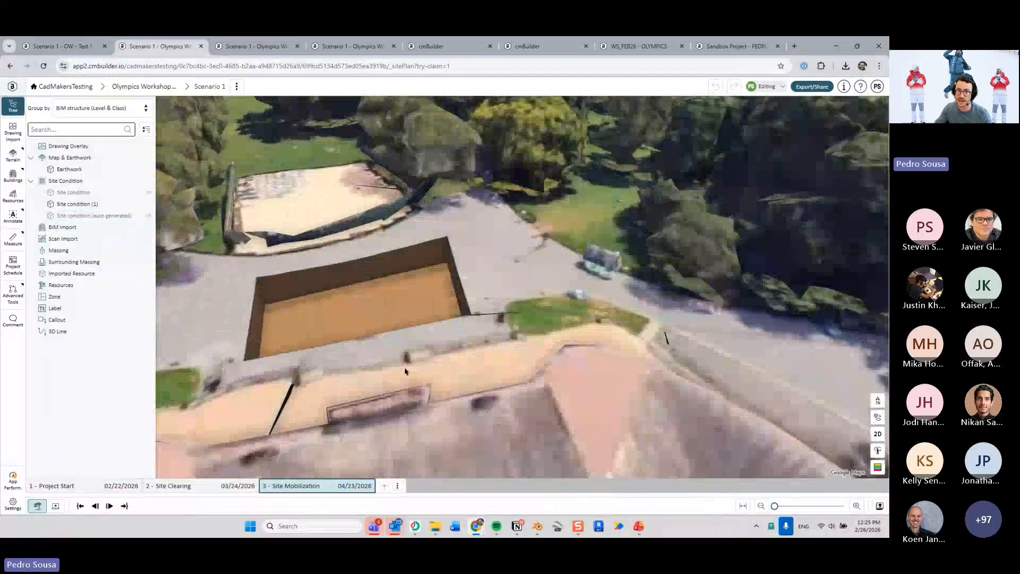
pyautogui.moveTo(405, 371); pyautogui.dragTo(596, 347)
pyautogui.scroll(5, 563, 314)
pyautogui.moveTo(640, 294); pyautogui.dragTo(579, 346)
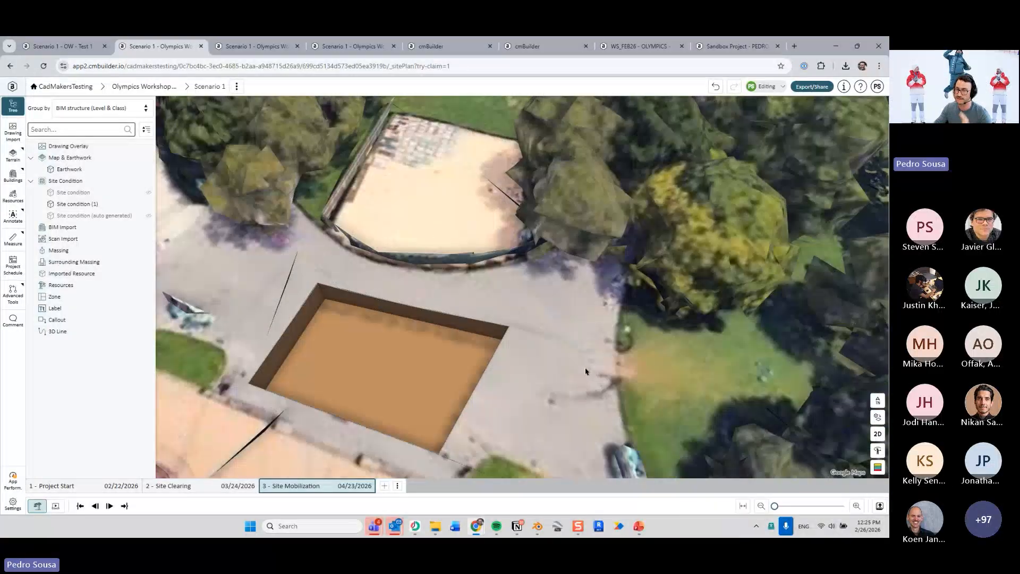
pyautogui.scroll(-4, 585, 359)
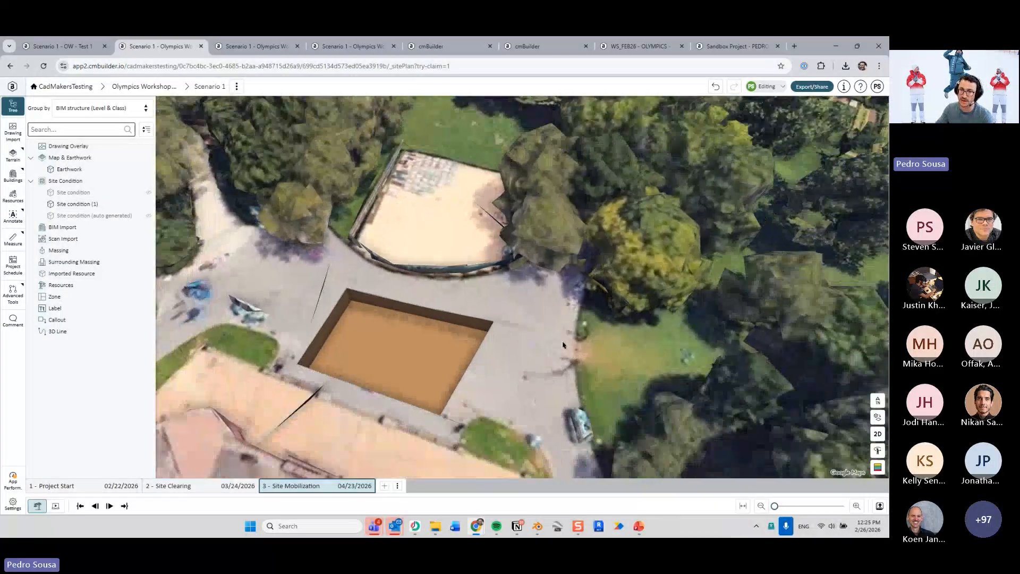
pyautogui.scroll(2, 526, 304)
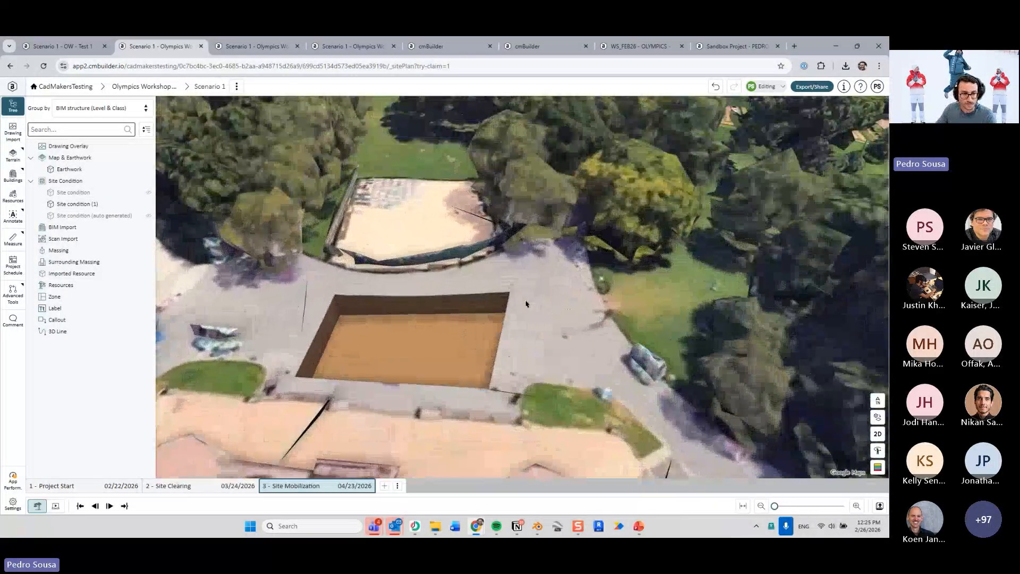
# Convert the excavation's auto-generated site condition into an editable one and open the converted condition for editing
pyautogui.click(88, 216)
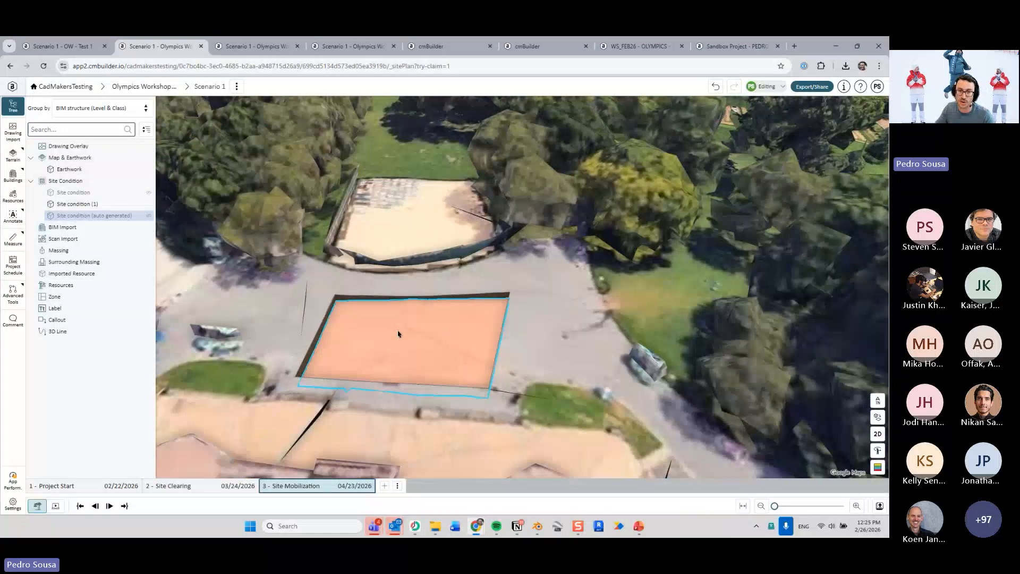
pyautogui.click(117, 218)
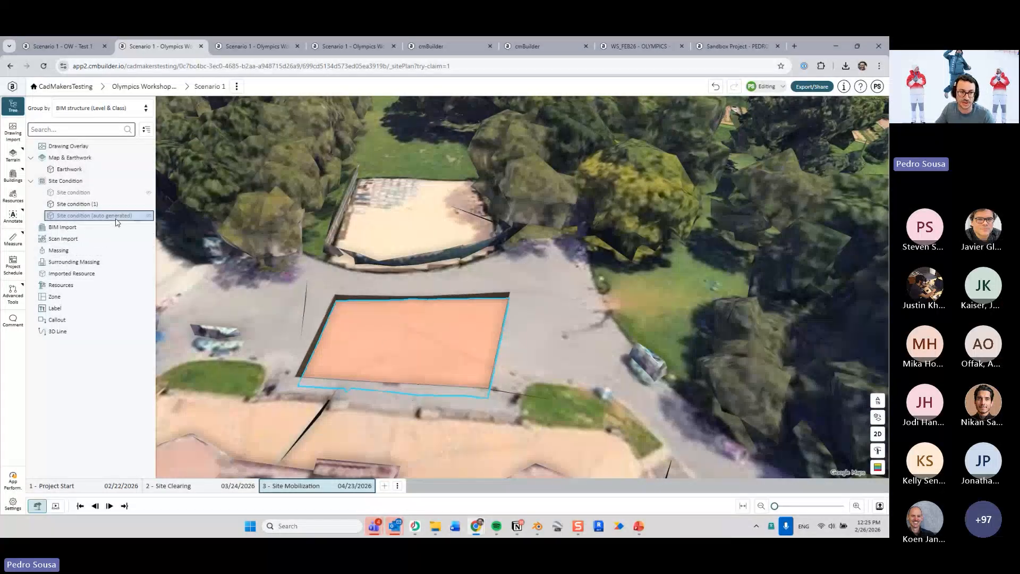
pyautogui.doubleClick(117, 219)
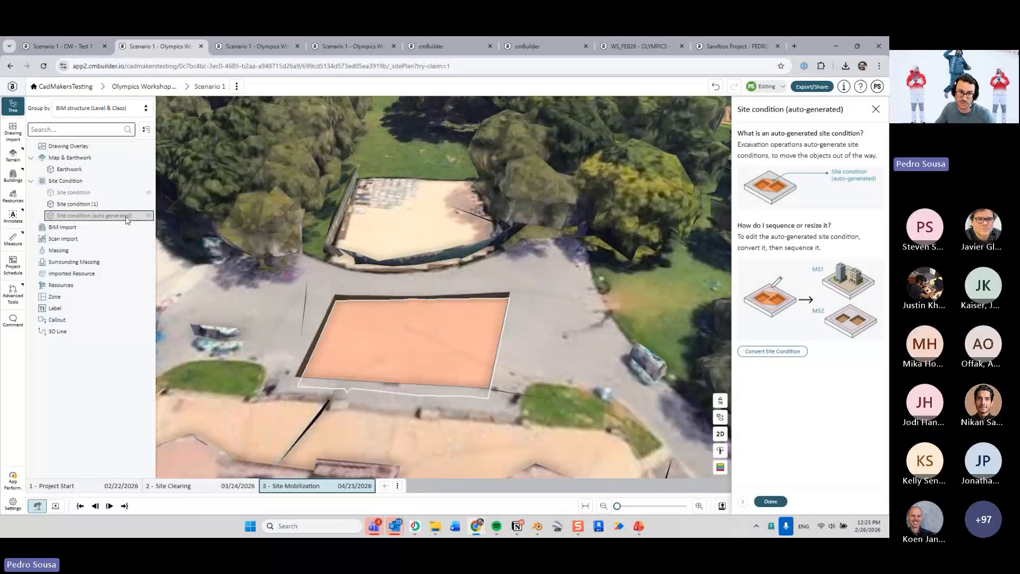
pyautogui.click(774, 353)
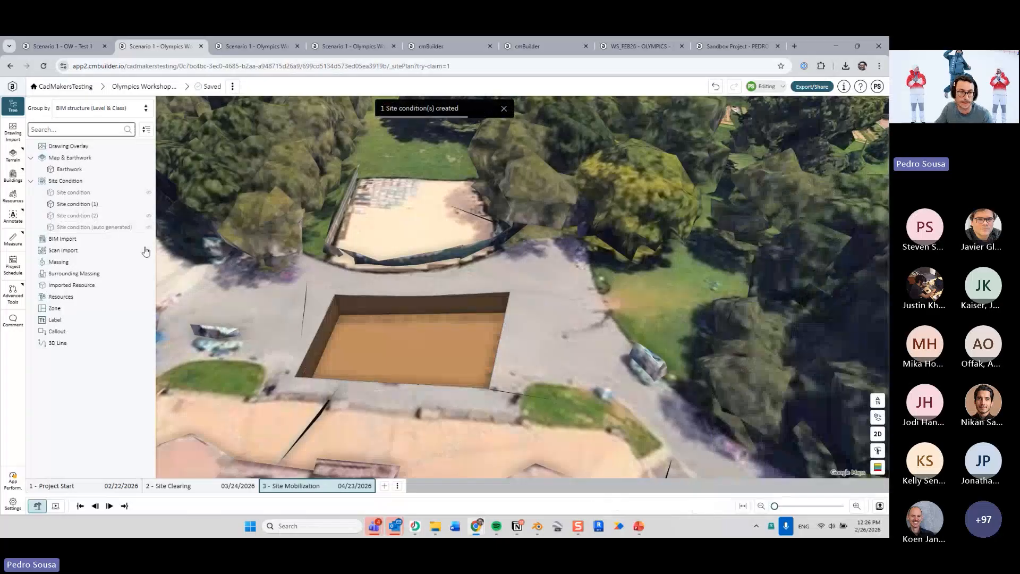
pyautogui.click(532, 326)
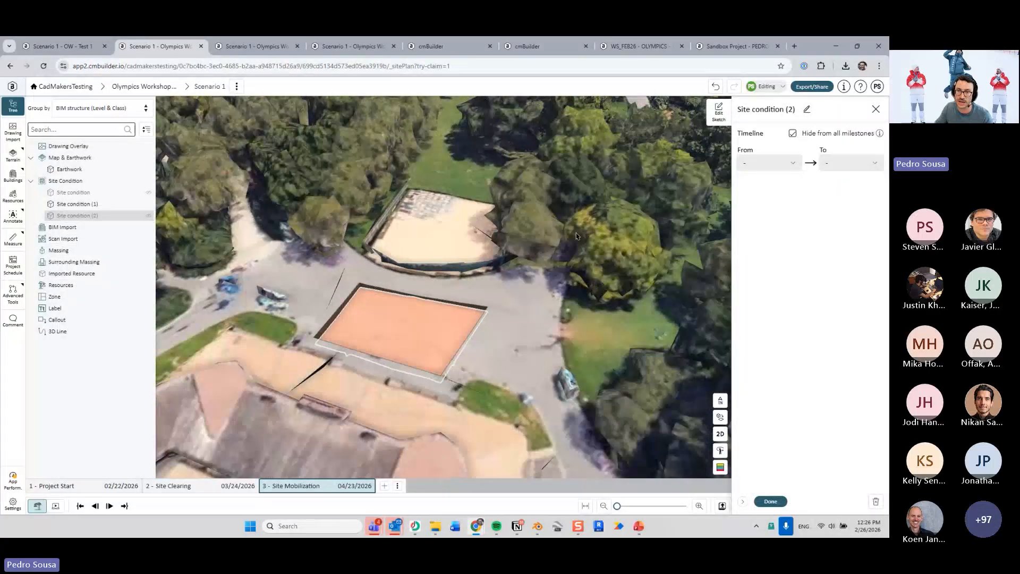
# Examine the converted site condition's boundary sketch, leave it without changes, and switch to the site conditions slide in PowerPoint
pyautogui.click(721, 115)
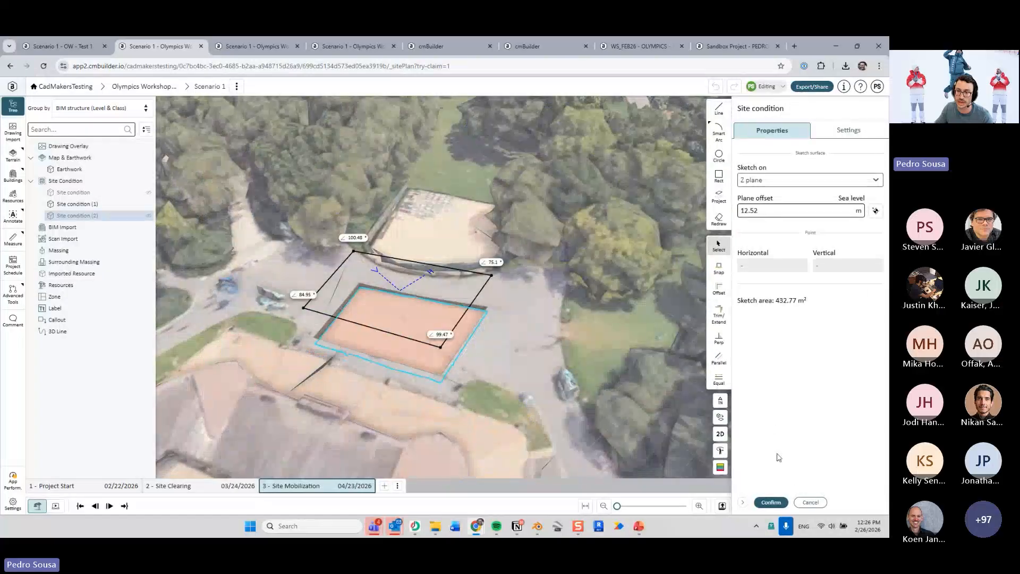
pyautogui.click(811, 502)
pyautogui.click(522, 339)
pyautogui.scroll(-4, 526, 322)
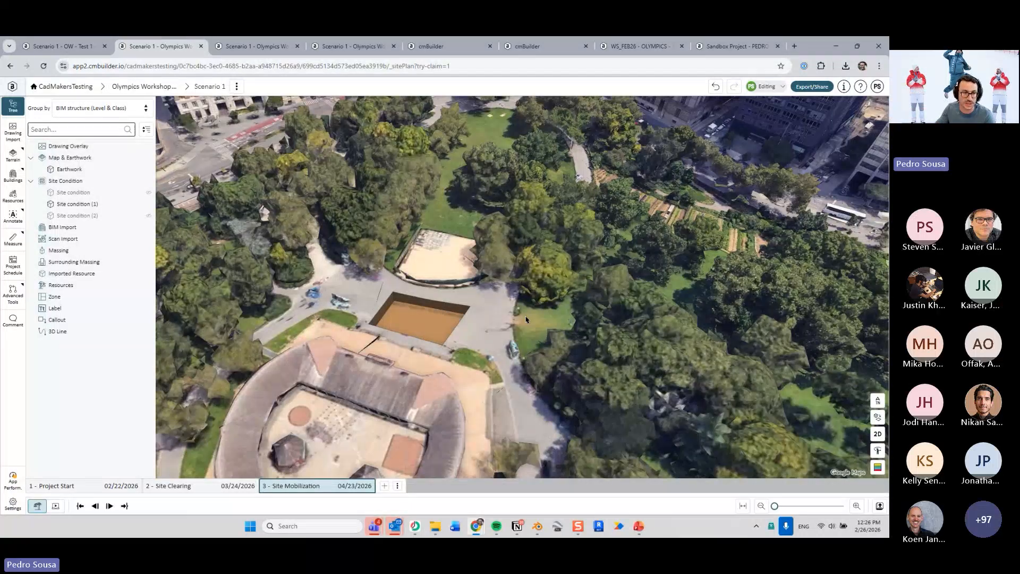
pyautogui.click(123, 217)
pyautogui.moveTo(473, 295); pyautogui.dragTo(514, 328)
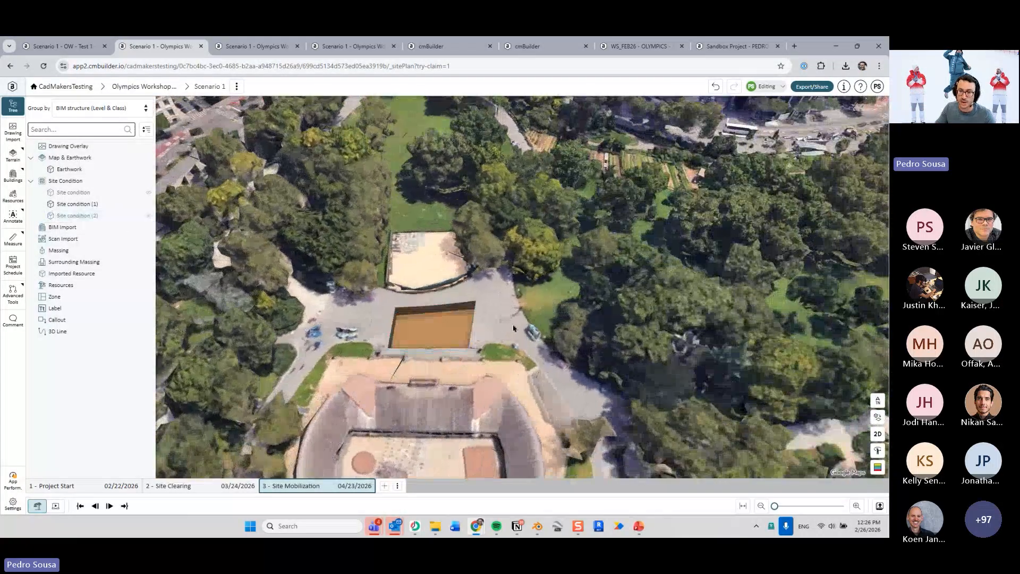
pyautogui.click(638, 527)
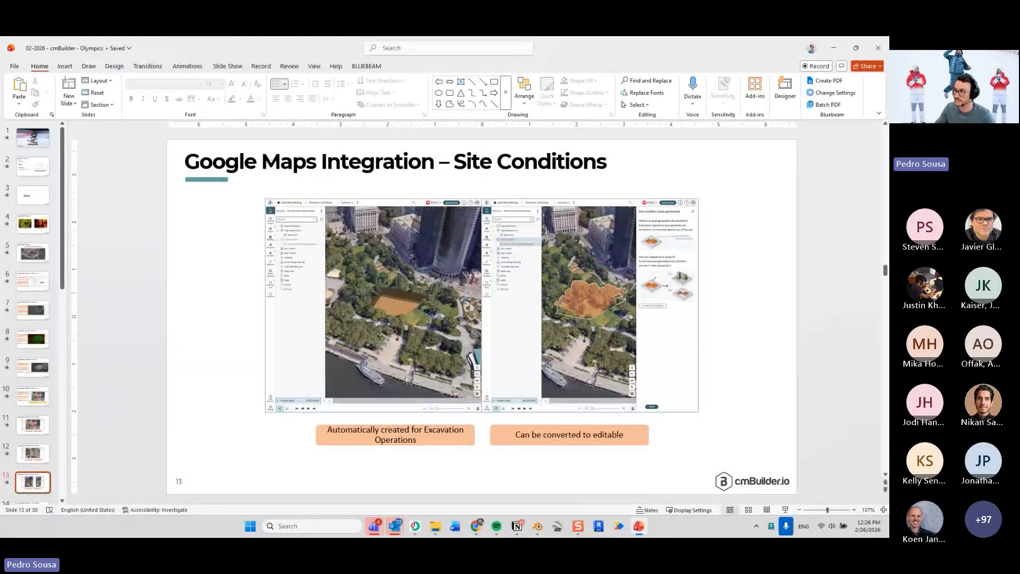
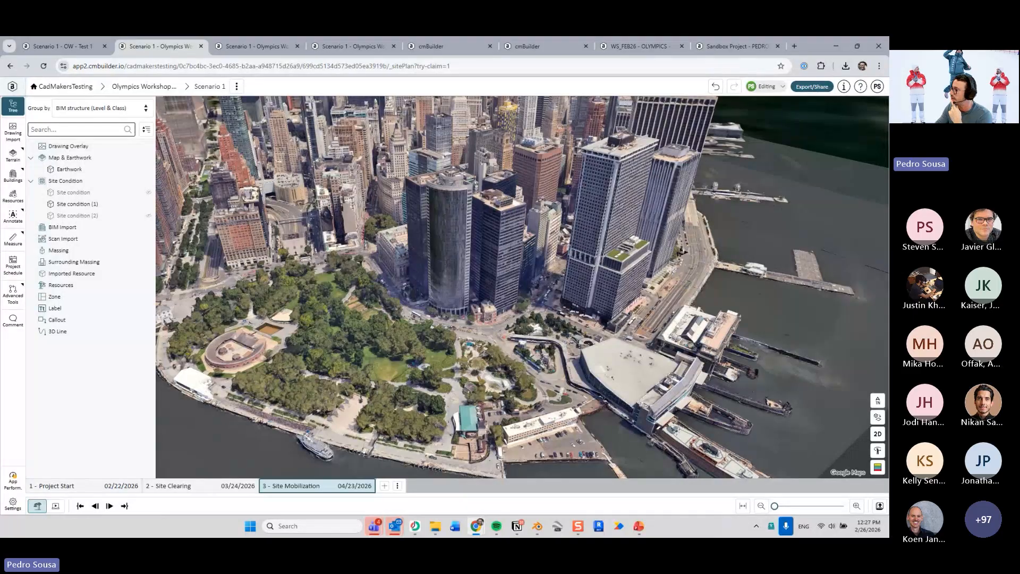
# Open the plaza excavation's earthwork plan in cmBuilder, highlight its excavated volume figure and select Cut 01 under Site Mobilization
pyautogui.moveTo(284, 335); pyautogui.dragTo(495, 327)
pyautogui.scroll(10, 494, 327)
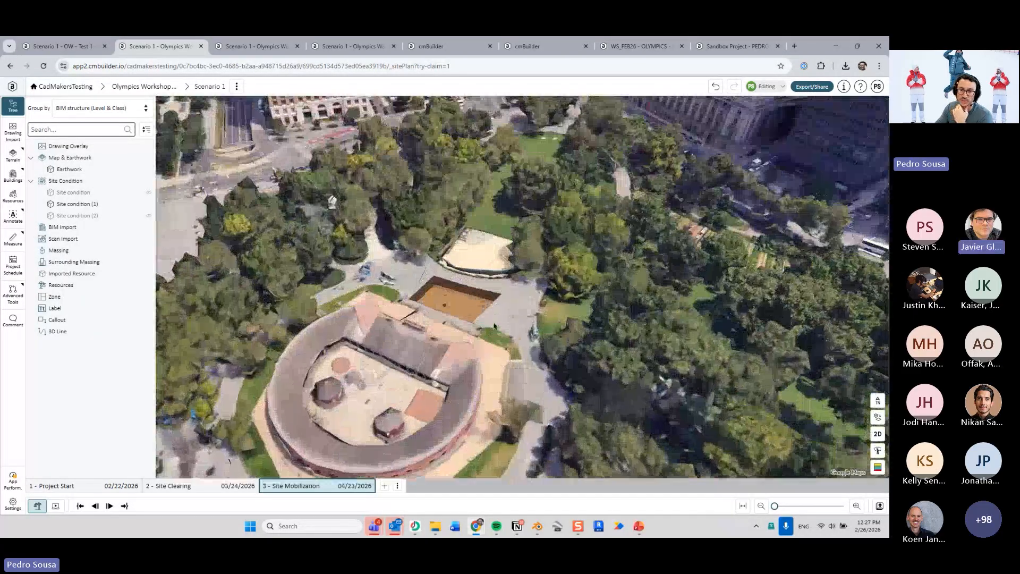
pyautogui.rightClick(461, 307)
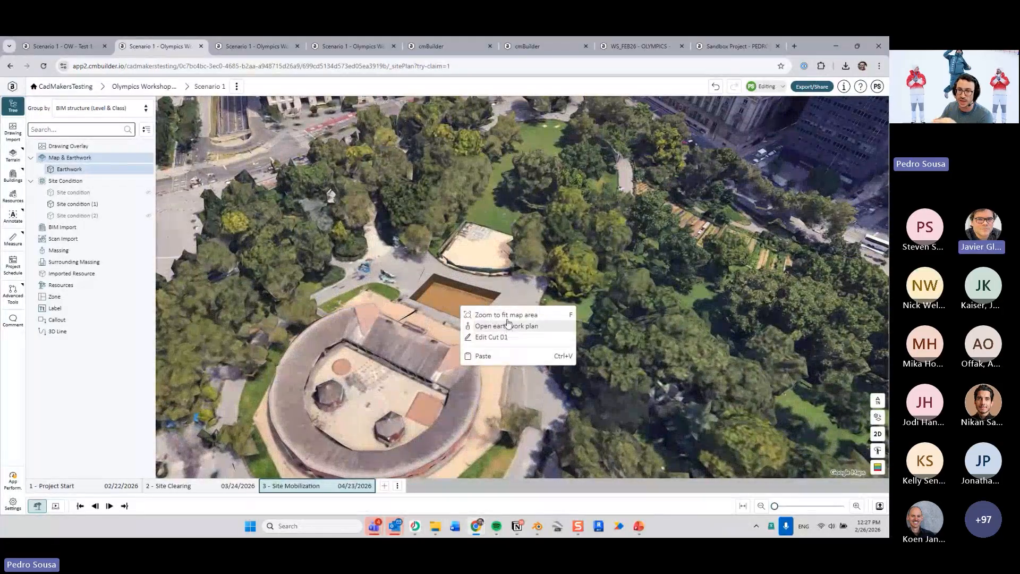
pyautogui.click(506, 281)
pyautogui.scroll(3, 445, 306)
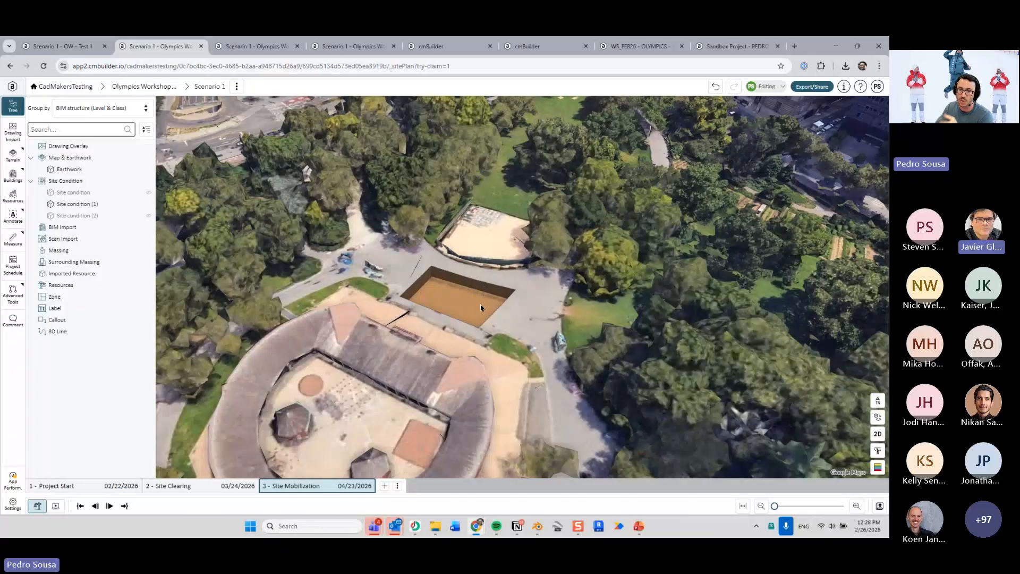
pyautogui.rightClick(481, 306)
pyautogui.click(511, 325)
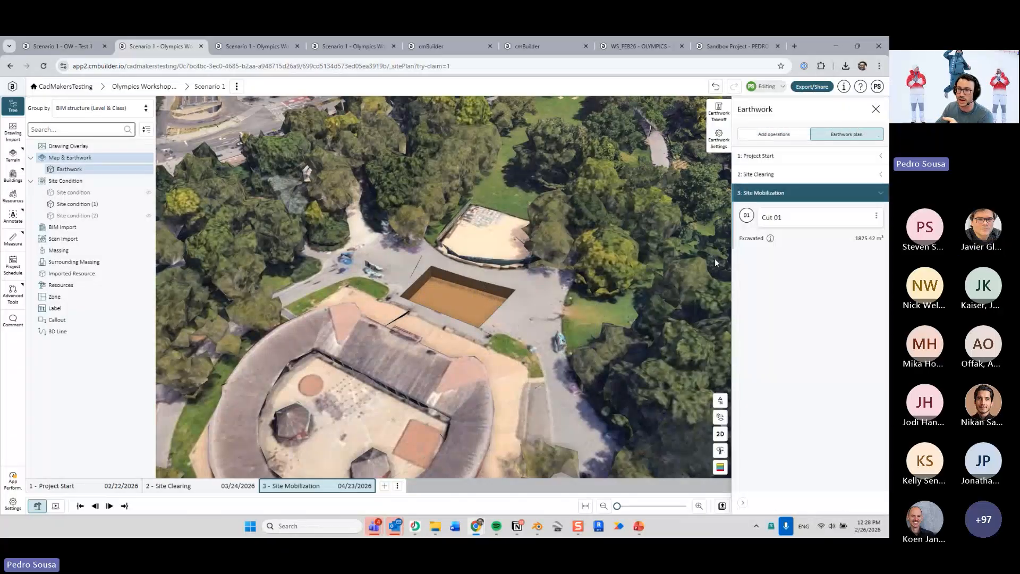
pyautogui.doubleClick(870, 240)
pyautogui.click(829, 218)
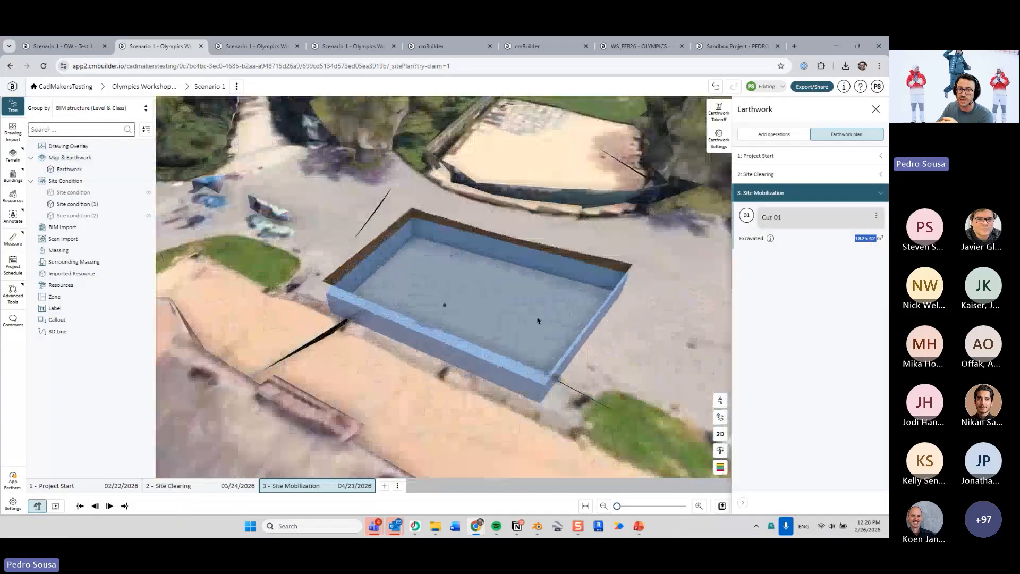
# Inspect the selected cut's volume against the surrounding plaza surface from several angles and close the earthwork plan
pyautogui.scroll(3, 539, 320)
pyautogui.moveTo(553, 299); pyautogui.dragTo(393, 264)
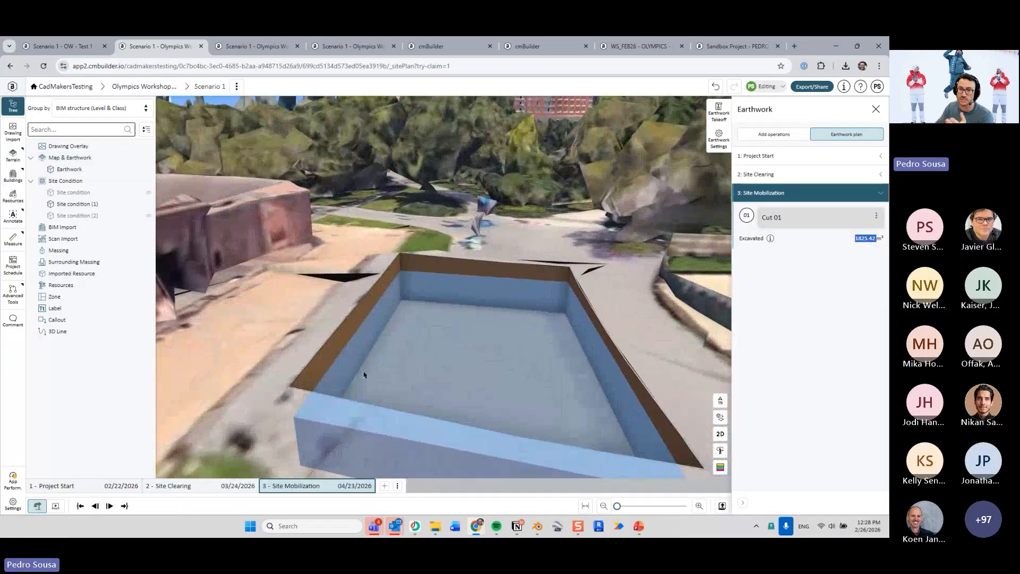
pyautogui.moveTo(572, 353); pyautogui.dragTo(536, 292)
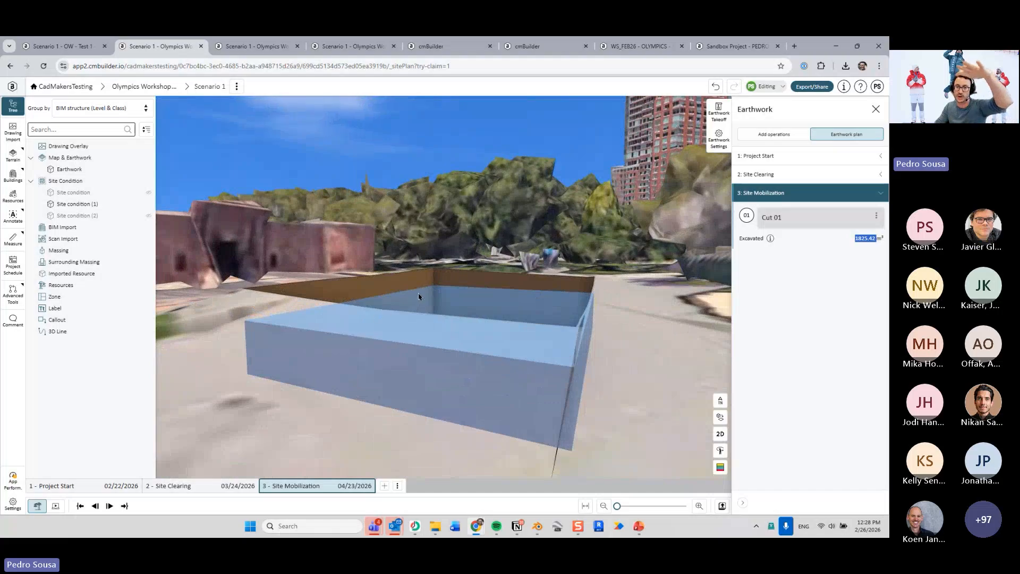
pyautogui.moveTo(535, 359); pyautogui.dragTo(477, 332)
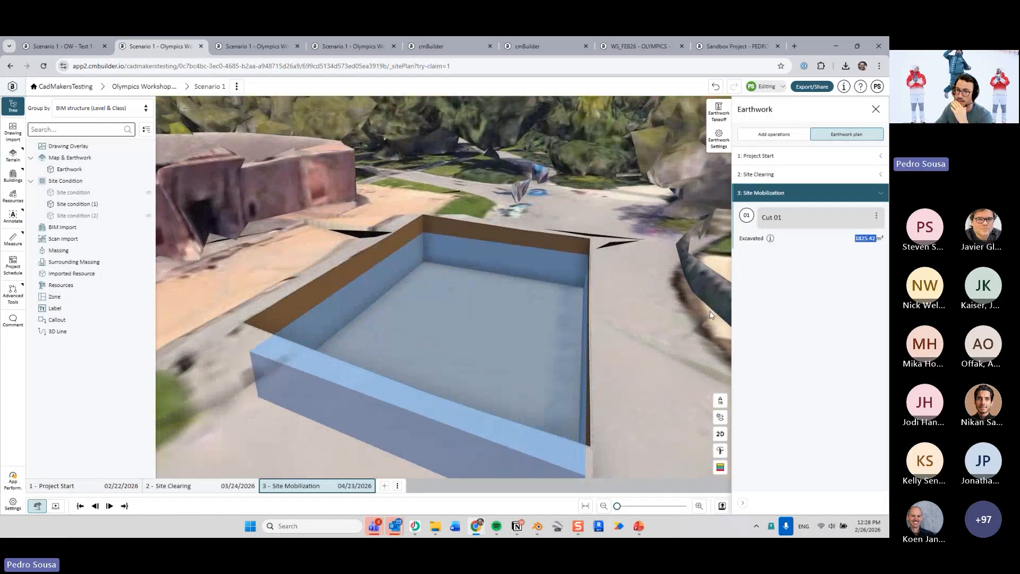
pyautogui.scroll(-5, 671, 319)
pyautogui.moveTo(674, 313); pyautogui.dragTo(713, 312)
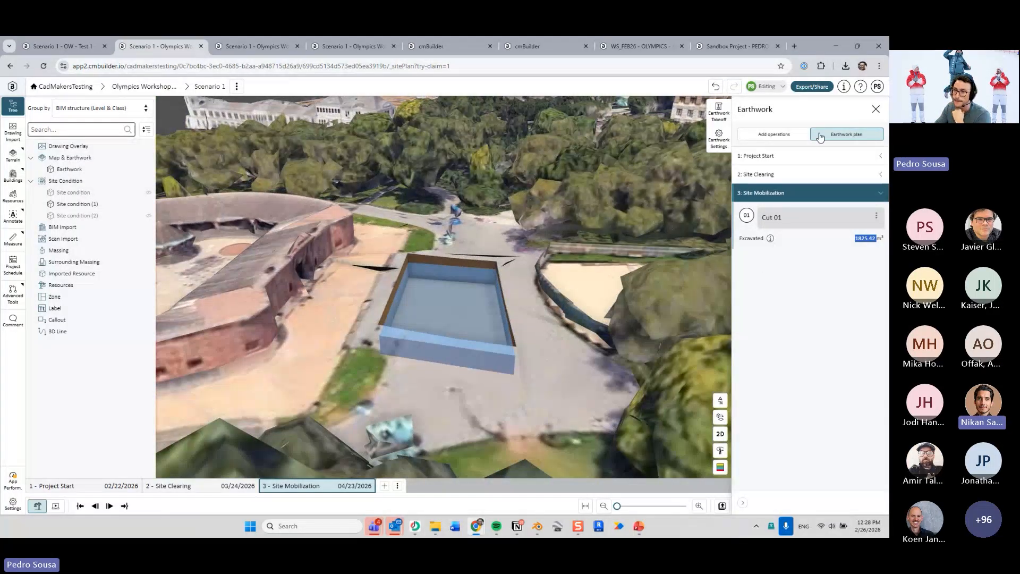
pyautogui.click(877, 110)
pyautogui.scroll(-2, 574, 313)
pyautogui.moveTo(442, 322); pyautogui.dragTo(538, 348)
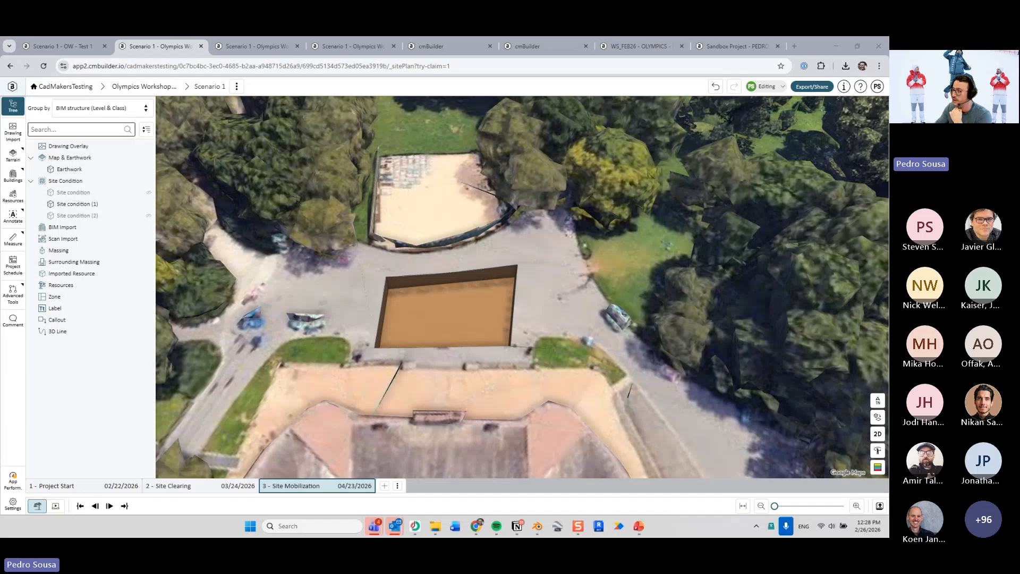
# Survey the park, the plaza excavation and the surrounding waterfront towers from overview and steeper aerial angles
pyautogui.scroll(-10, 610, 304)
pyautogui.moveTo(610, 304); pyautogui.dragTo(486, 299)
pyautogui.moveTo(500, 290); pyautogui.dragTo(462, 256, button='right')
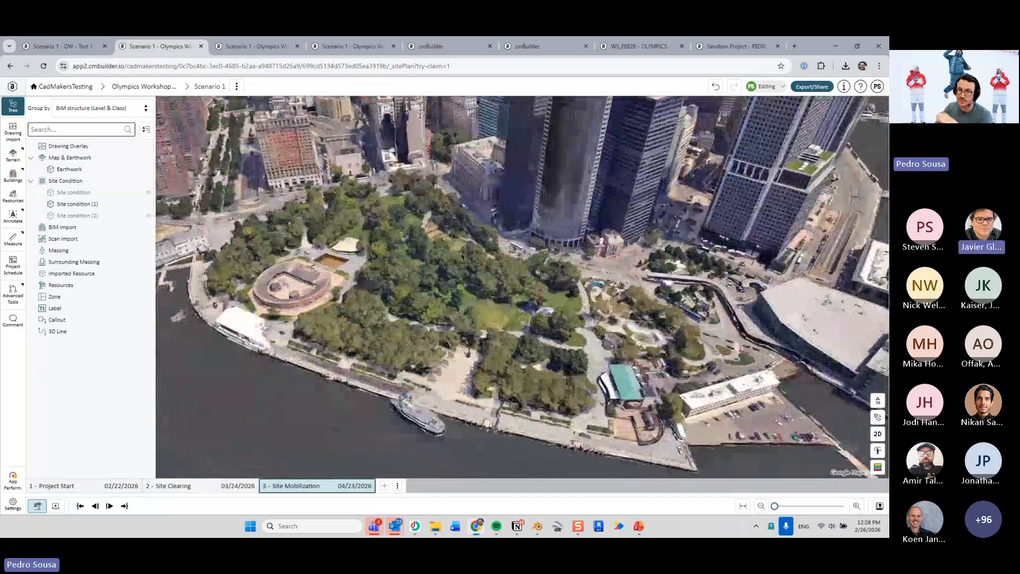
pyautogui.moveTo(462, 256); pyautogui.dragTo(369, 291)
pyautogui.moveTo(372, 290); pyautogui.dragTo(416, 293, button='right')
pyautogui.moveTo(457, 180); pyautogui.dragTo(530, 226)
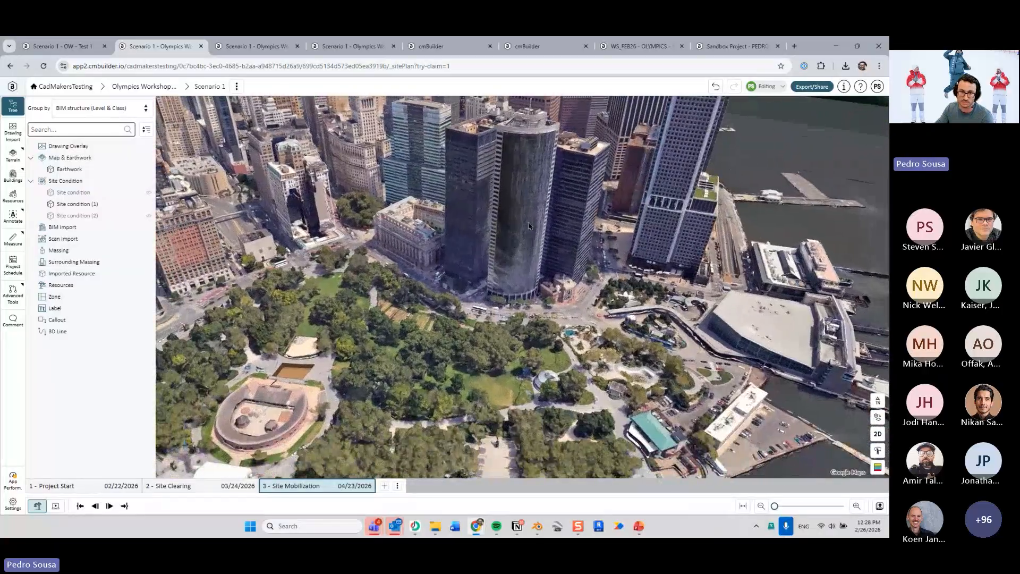
pyautogui.scroll(2, 538, 263)
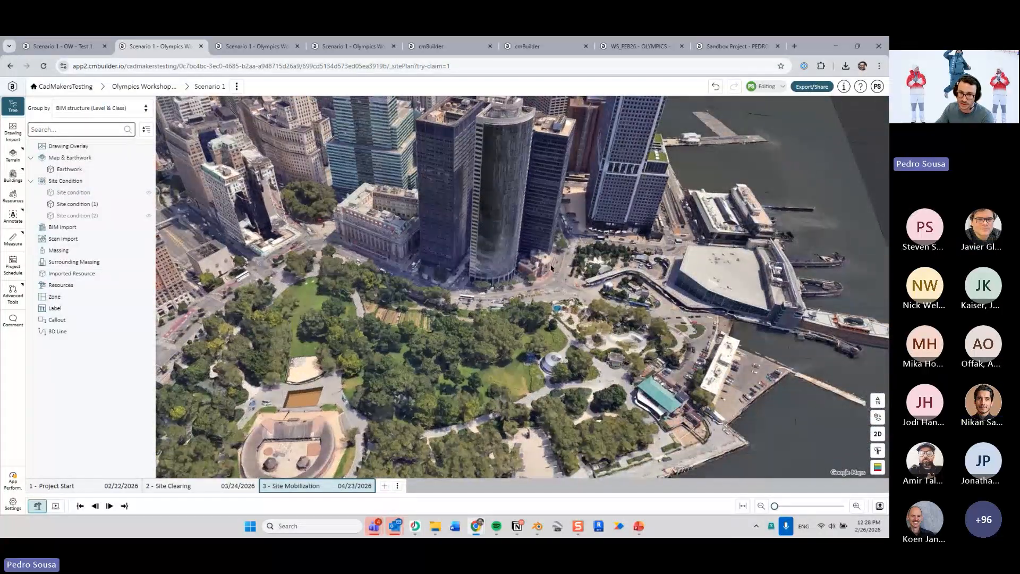
pyautogui.scroll(2, 528, 273)
pyautogui.moveTo(529, 274); pyautogui.dragTo(493, 269)
pyautogui.moveTo(493, 269); pyautogui.dragTo(494, 282, button='right')
pyautogui.moveTo(494, 287)
pyautogui.mouseDown()
pyautogui.moveTo(463, 317)
pyautogui.moveTo(497, 292)
pyautogui.mouseUp()
pyautogui.scroll(1, 497, 292)
pyautogui.moveTo(477, 345); pyautogui.dragTo(490, 323)
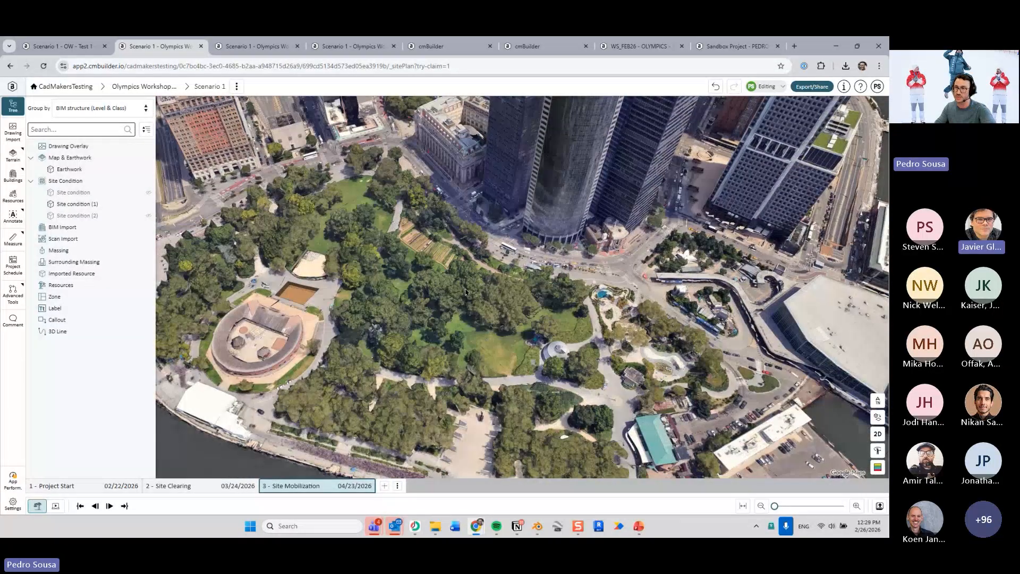
pyautogui.moveTo(493, 282); pyautogui.dragTo(495, 288, button='right')
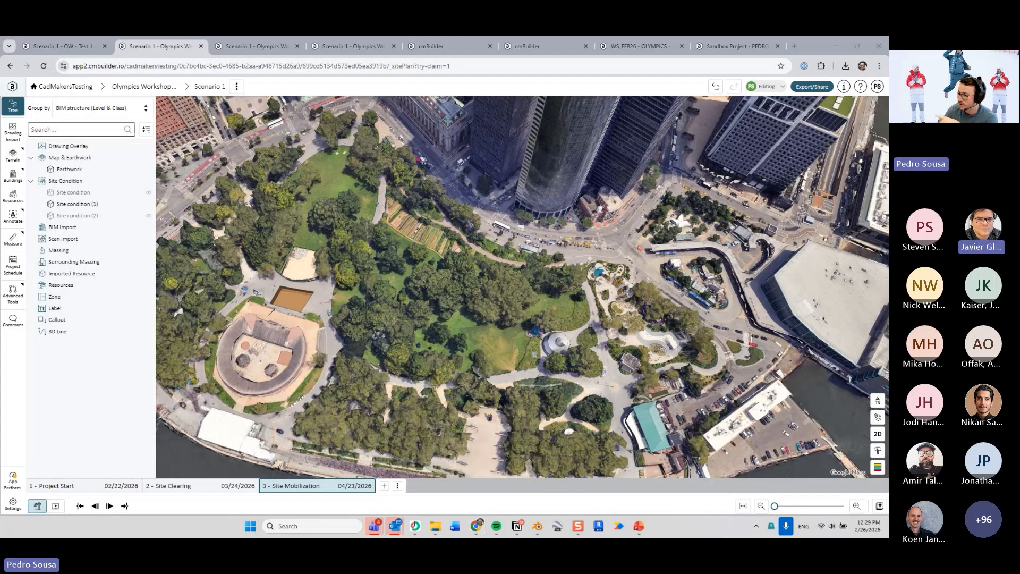
# Switch to PowerPoint and show slide 14, the Google Maps considerations slide about geometry combined in one single shape
pyautogui.click(640, 527)
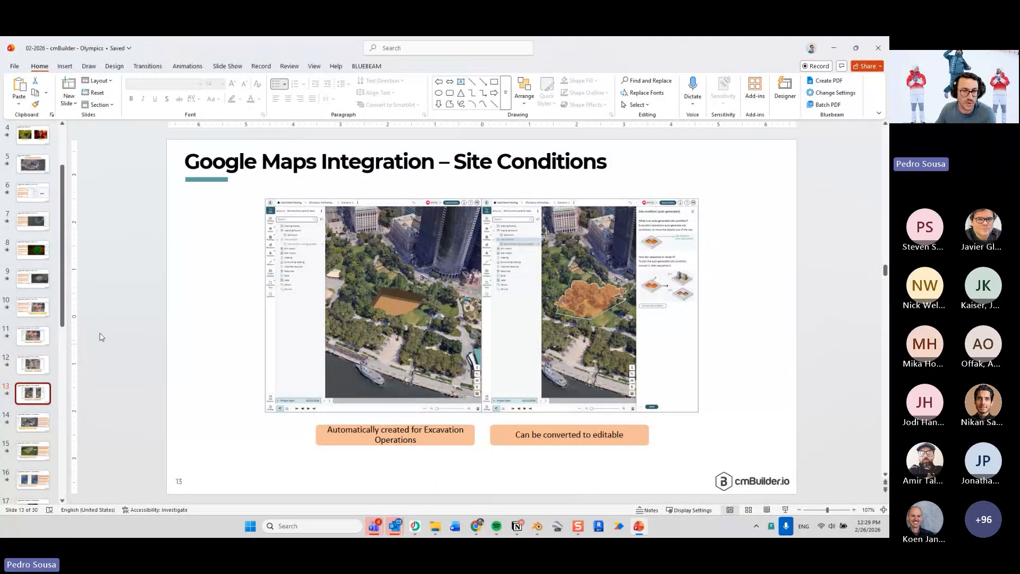
pyautogui.click(47, 426)
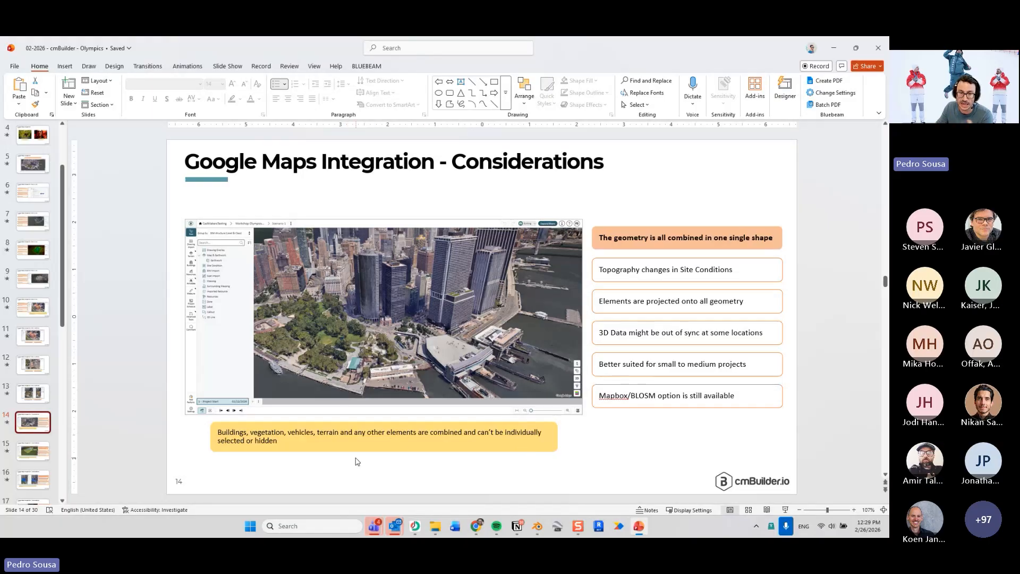
# Switch to cmBuilder and hide and show the Earthwork item twice to demonstrate that the whole map is one shape
pyautogui.moveTo(477, 527)
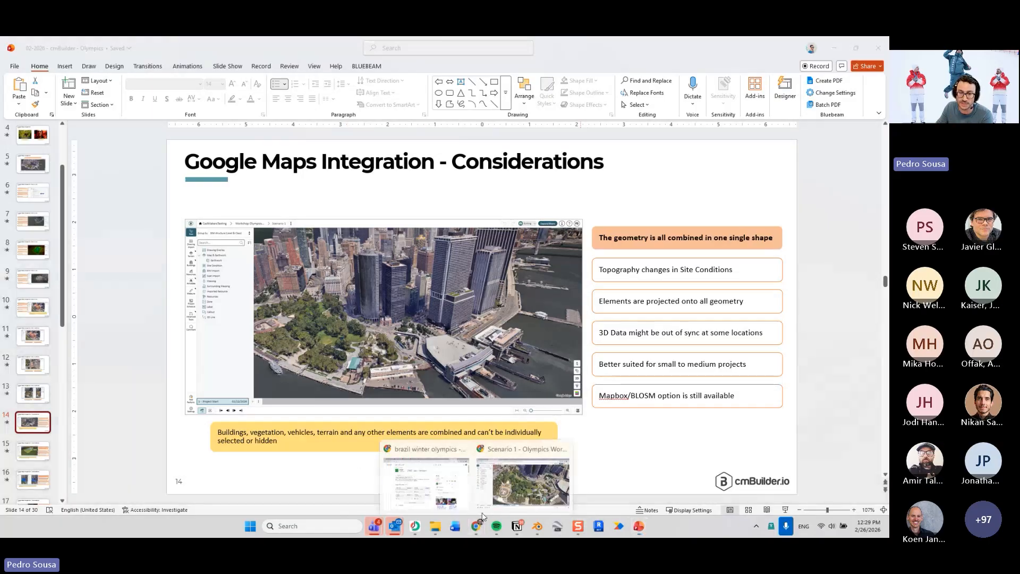
pyautogui.click(538, 476)
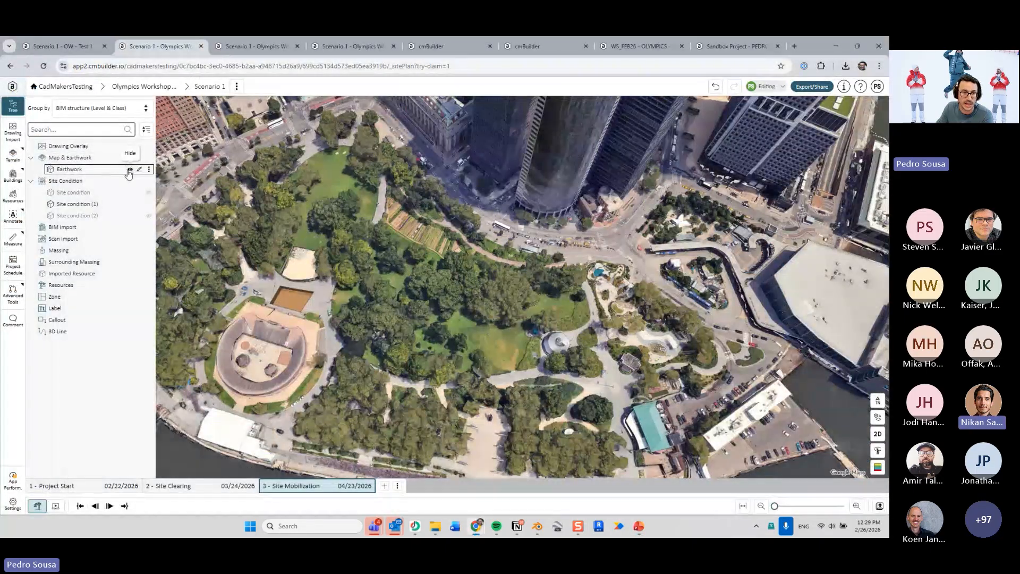
pyautogui.click(130, 169)
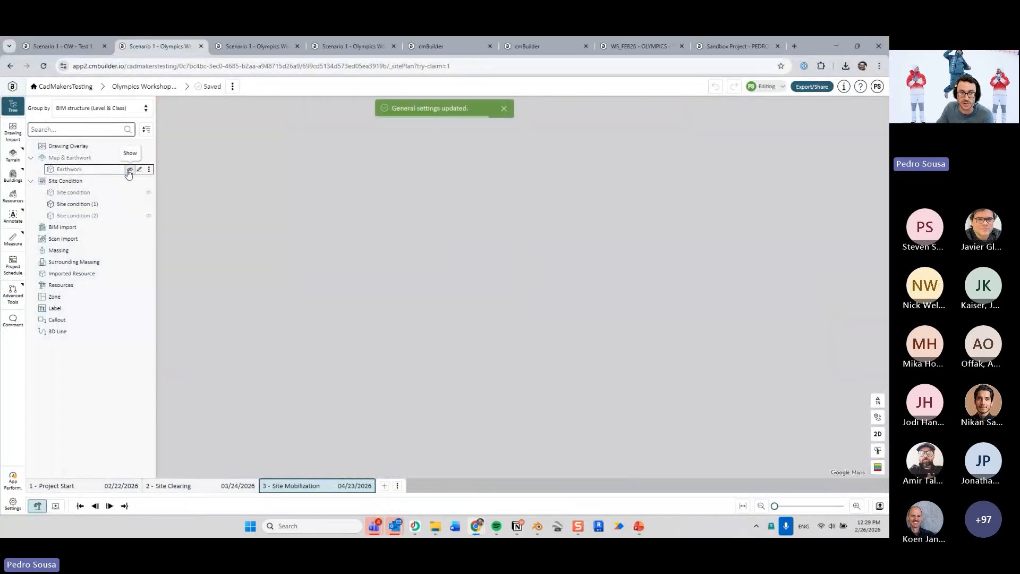
pyautogui.click(129, 170)
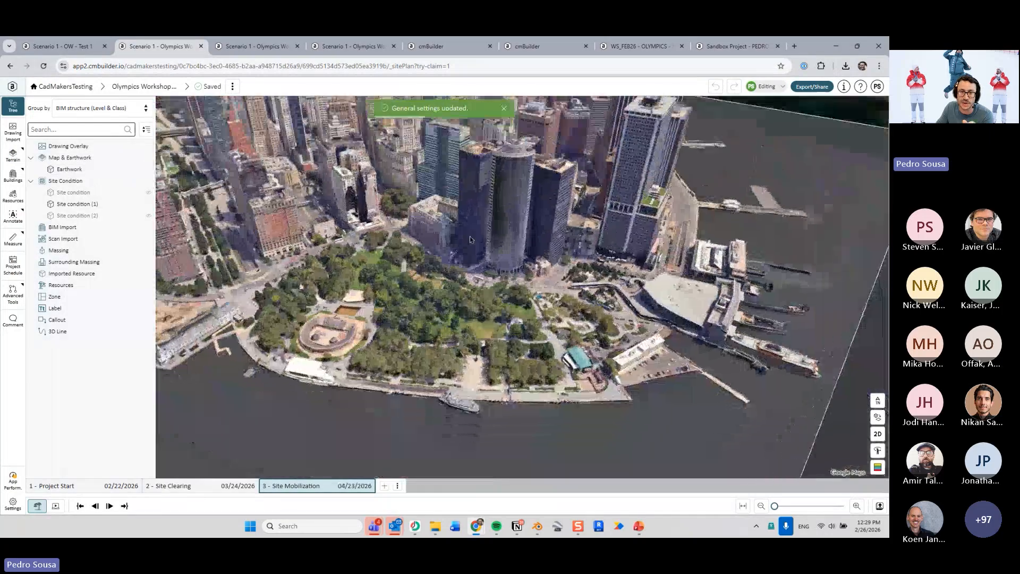
pyautogui.moveTo(470, 240); pyautogui.dragTo(484, 268)
pyautogui.click(130, 170)
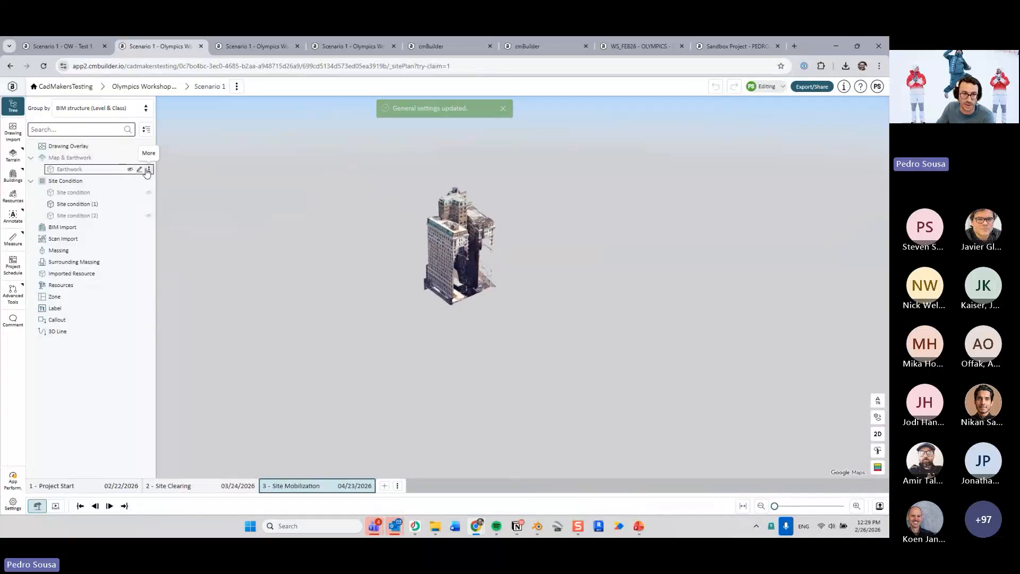
pyautogui.click(130, 170)
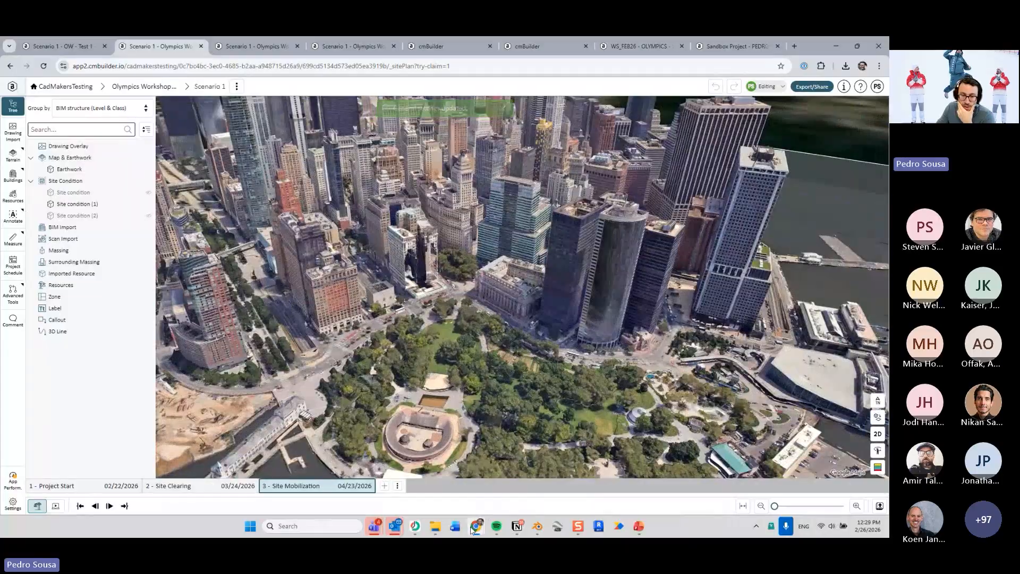
# Switch to PowerPoint and present slide 15 on topography changes in site conditions and slide 16 on elements projected onto all geometry
pyautogui.click(638, 527)
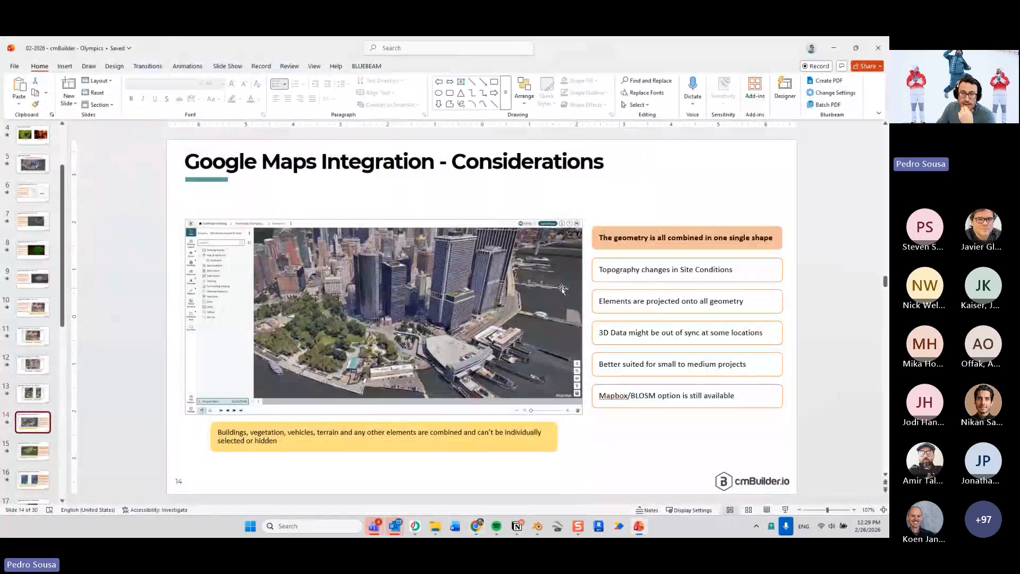
pyautogui.click(44, 461)
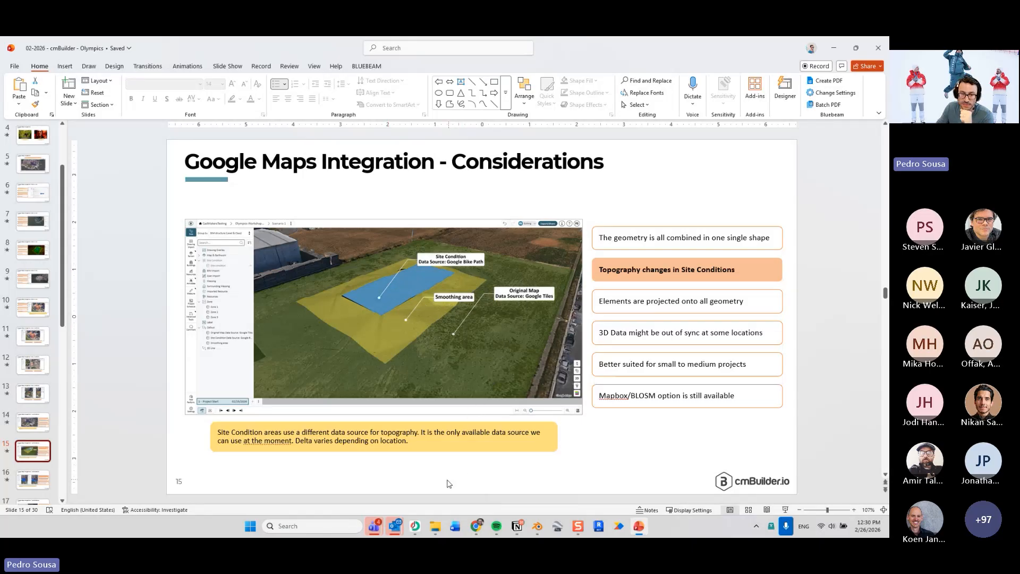
pyautogui.click(476, 527)
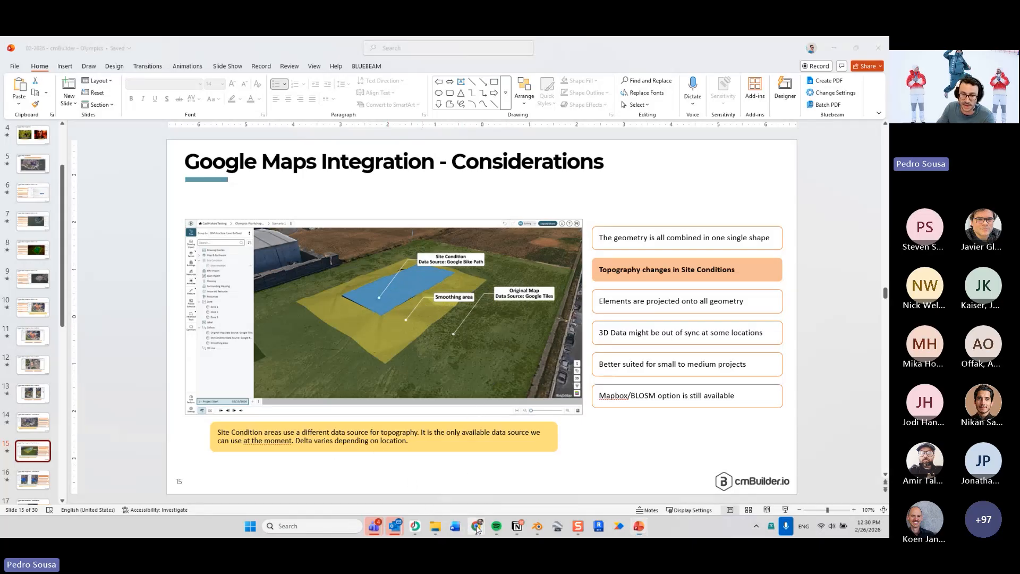
pyautogui.click(546, 471)
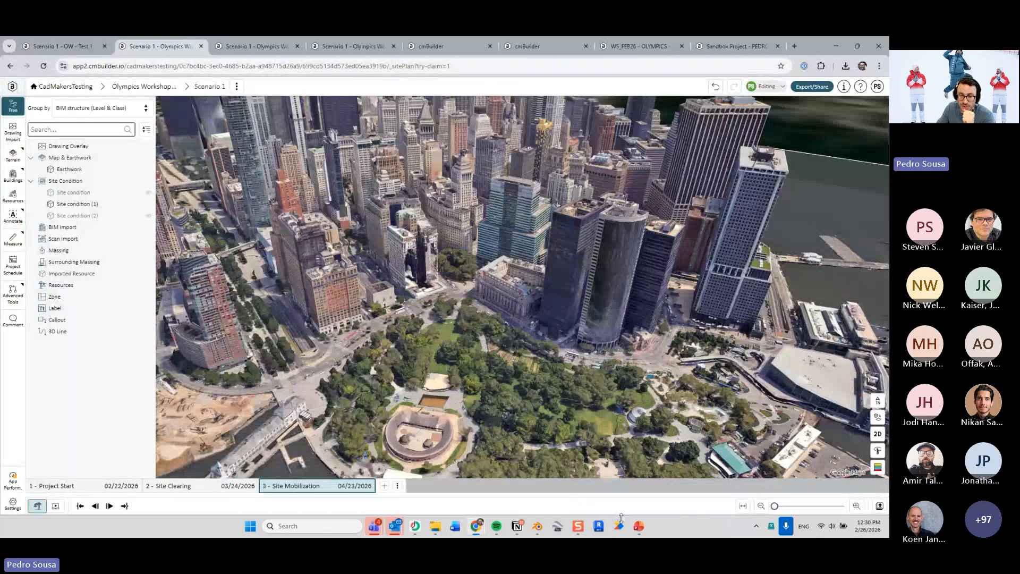
pyautogui.click(639, 526)
pyautogui.click(45, 477)
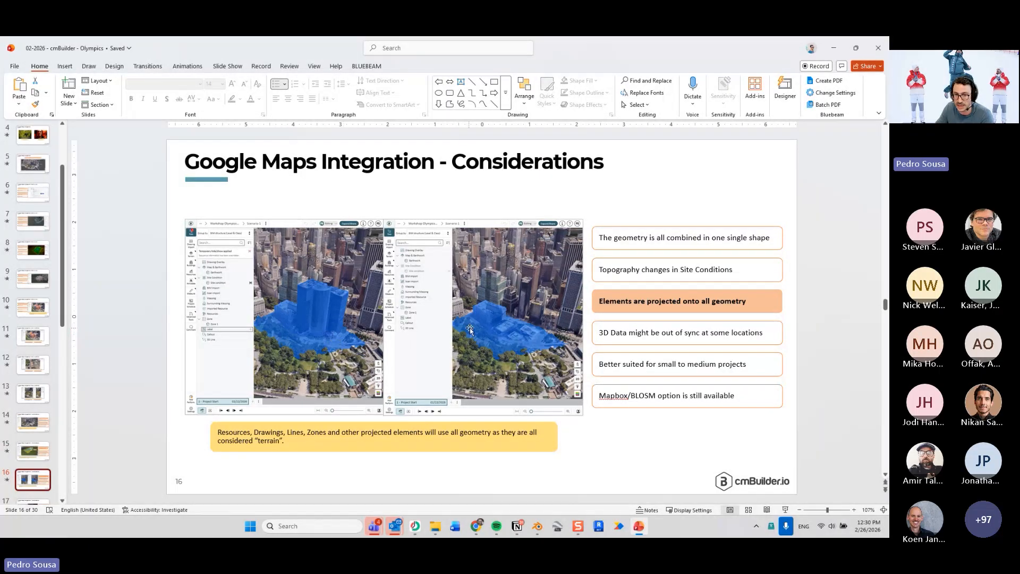
# Switch to cmBuilder and highlight the corner building's site condition north of the park for a closer look from above
pyautogui.moveTo(476, 526)
pyautogui.click(532, 481)
pyautogui.moveTo(523, 356); pyautogui.dragTo(357, 322)
pyautogui.press('Left')
pyautogui.press('Right')
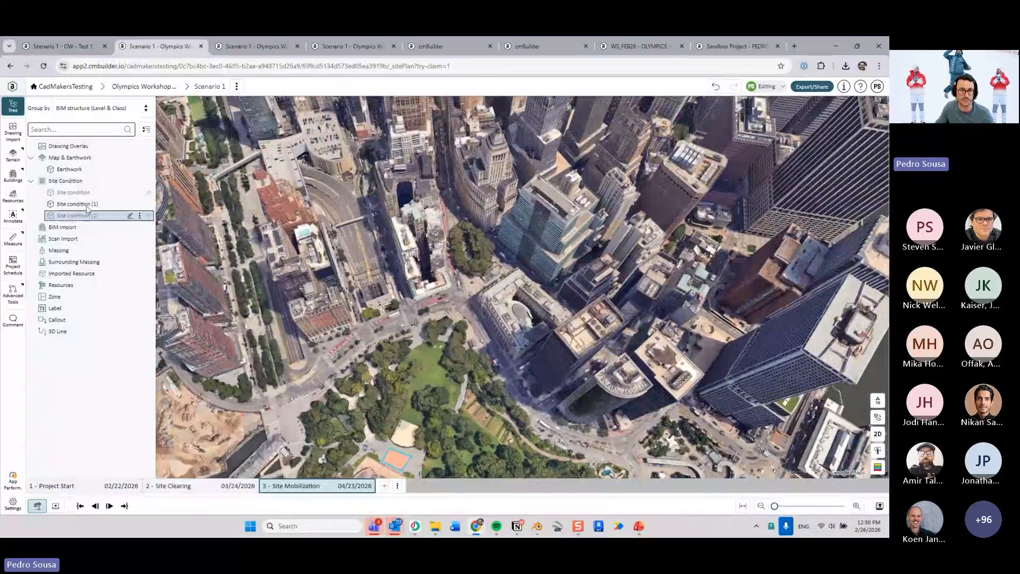
pyautogui.click(74, 192)
pyautogui.scroll(3, 453, 274)
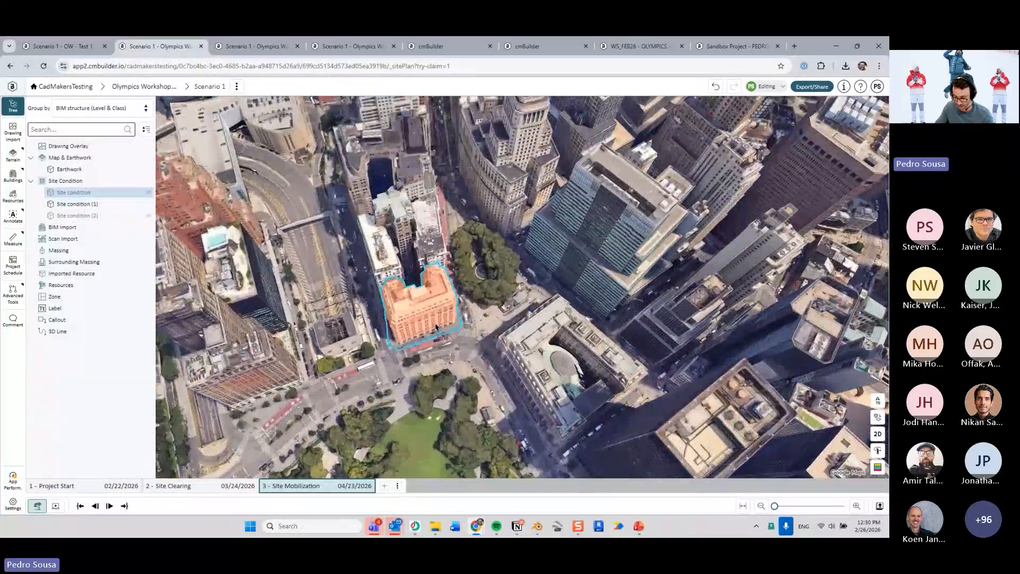
# Temporarily show the corner building's site condition and sketch a four-sided zone of about 12,005 m² around its block
pyautogui.press('h')
pyautogui.moveTo(445, 305); pyautogui.dragTo(367, 357)
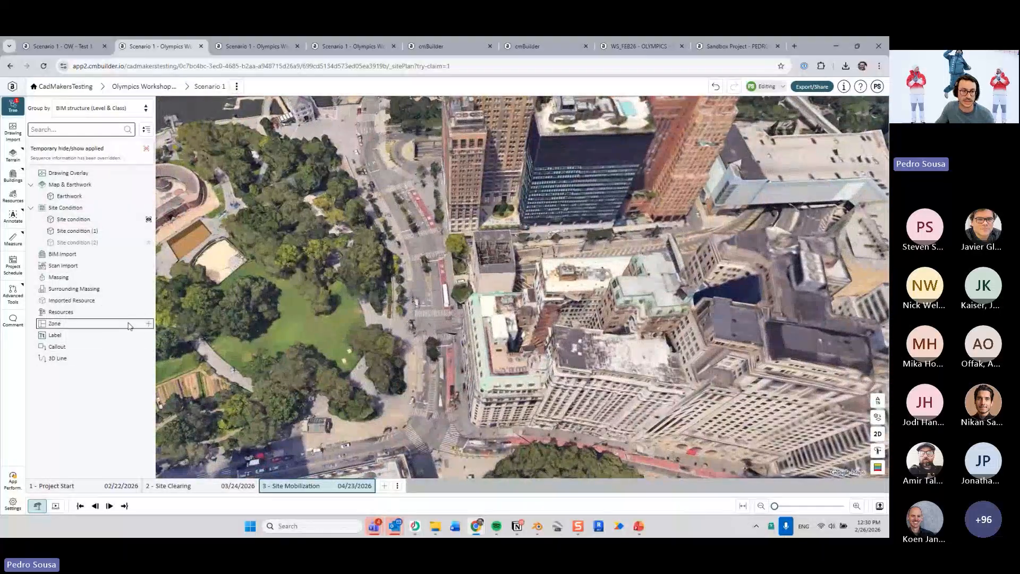
pyautogui.click(149, 323)
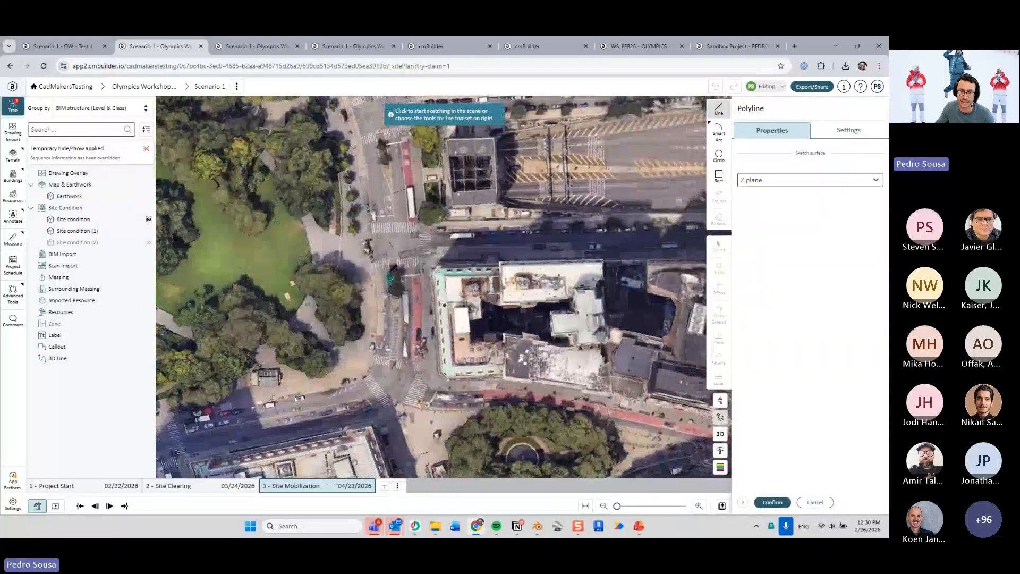
pyautogui.click(367, 238)
pyautogui.click(352, 428)
pyautogui.click(665, 434)
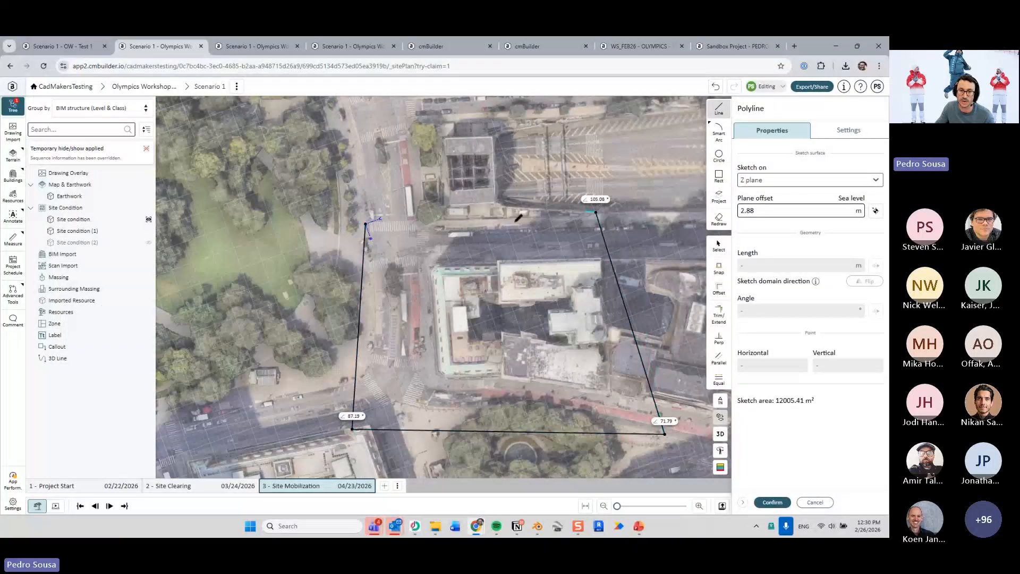
pyautogui.click(367, 224)
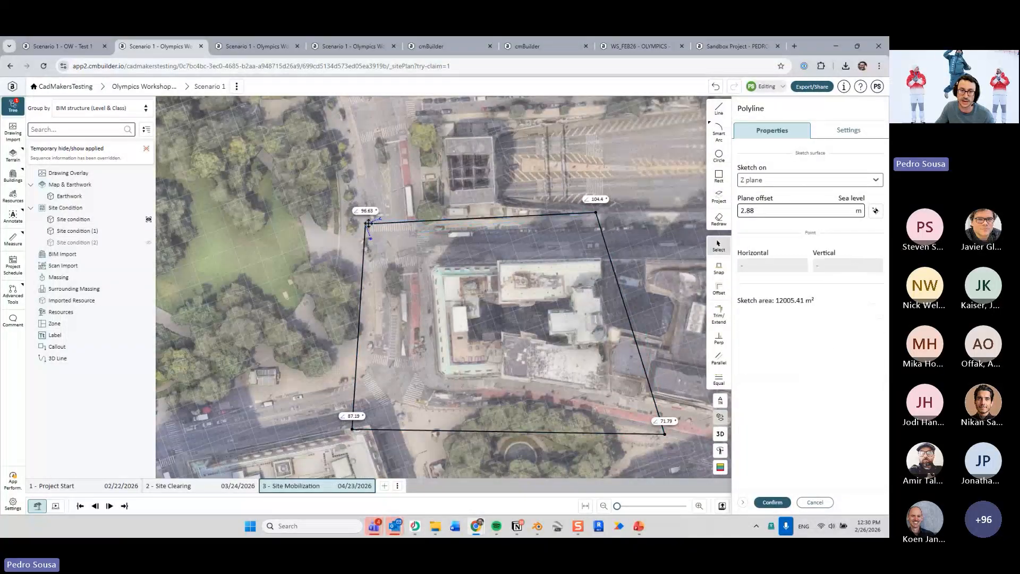
pyautogui.click(773, 503)
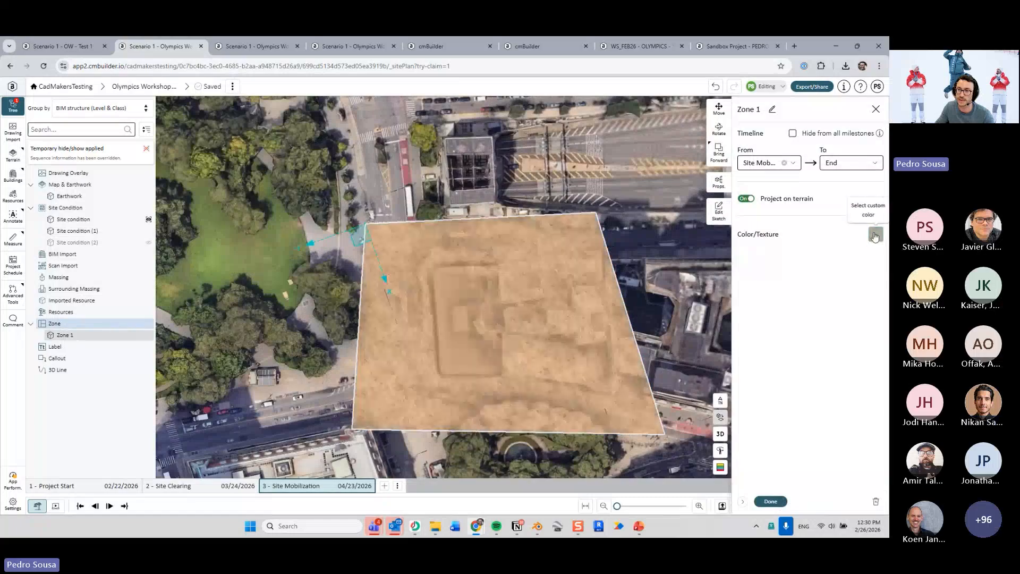
# Set the new zone's color to translucent yellow, finish it and inspect how it drapes over the buildings
pyautogui.click(794, 269)
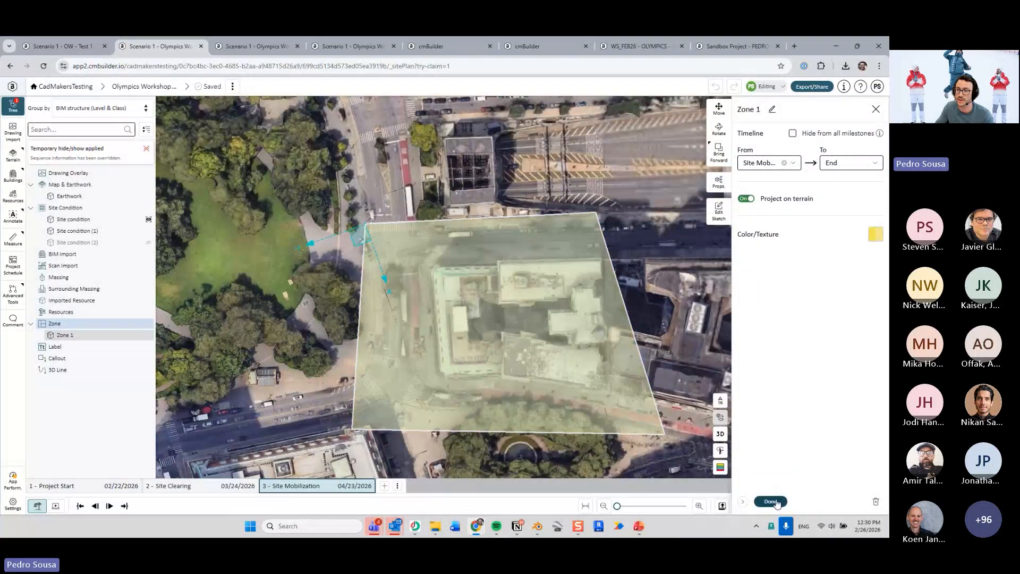
pyautogui.click(772, 502)
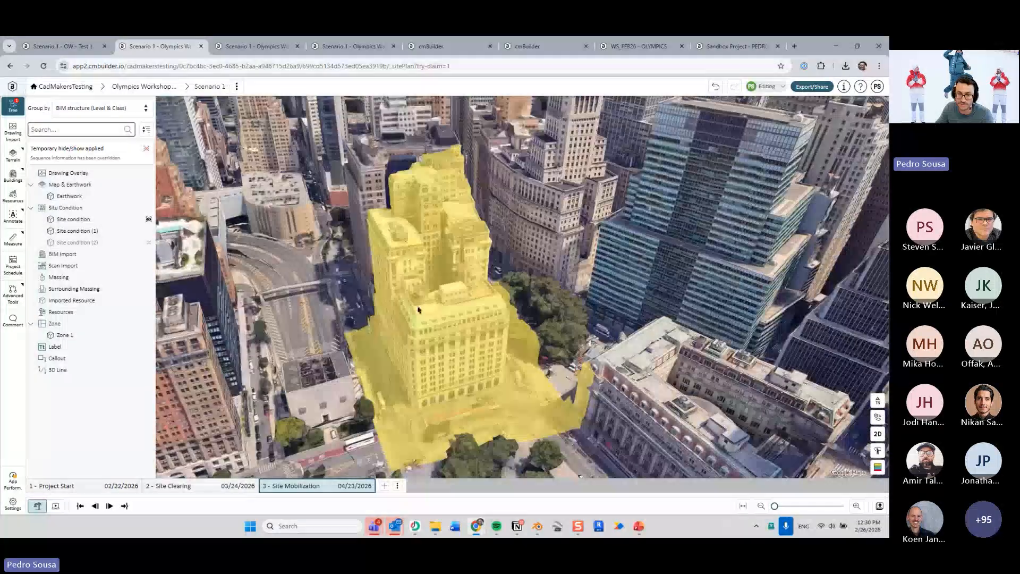
pyautogui.moveTo(418, 309); pyautogui.dragTo(529, 314)
pyautogui.scroll(3, 445, 305)
pyautogui.moveTo(444, 305); pyautogui.dragTo(626, 320)
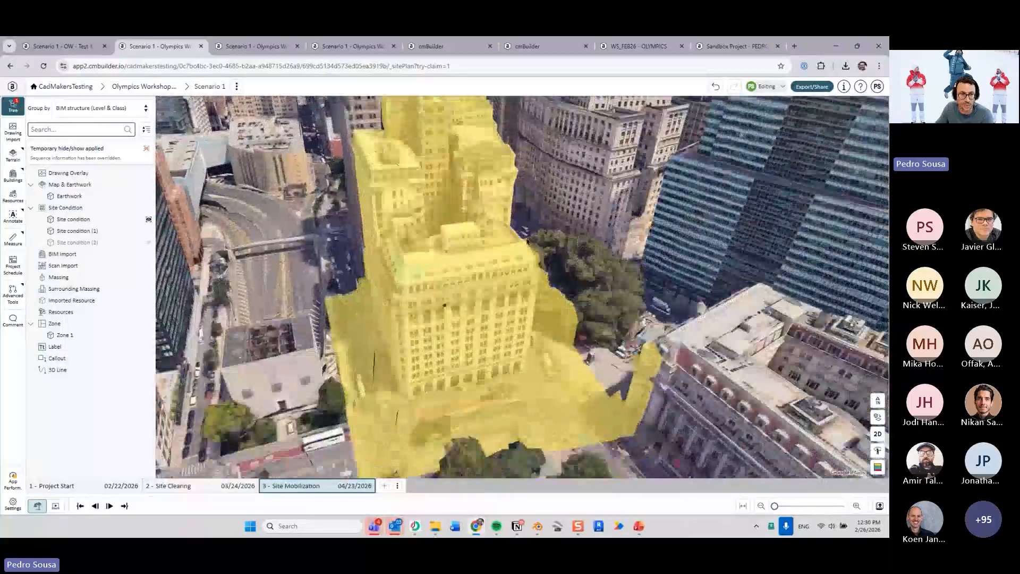
# Hide and reshow the corner building's site condition under the zone and highlight the neighboring site condition to compare the projection
pyautogui.click(149, 220)
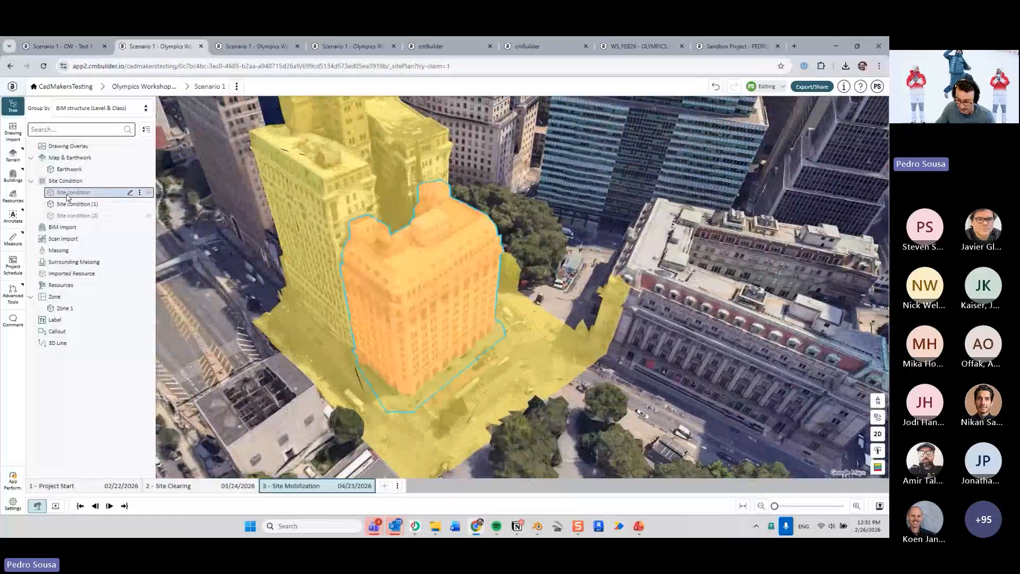
pyautogui.click(149, 192)
pyautogui.click(591, 279)
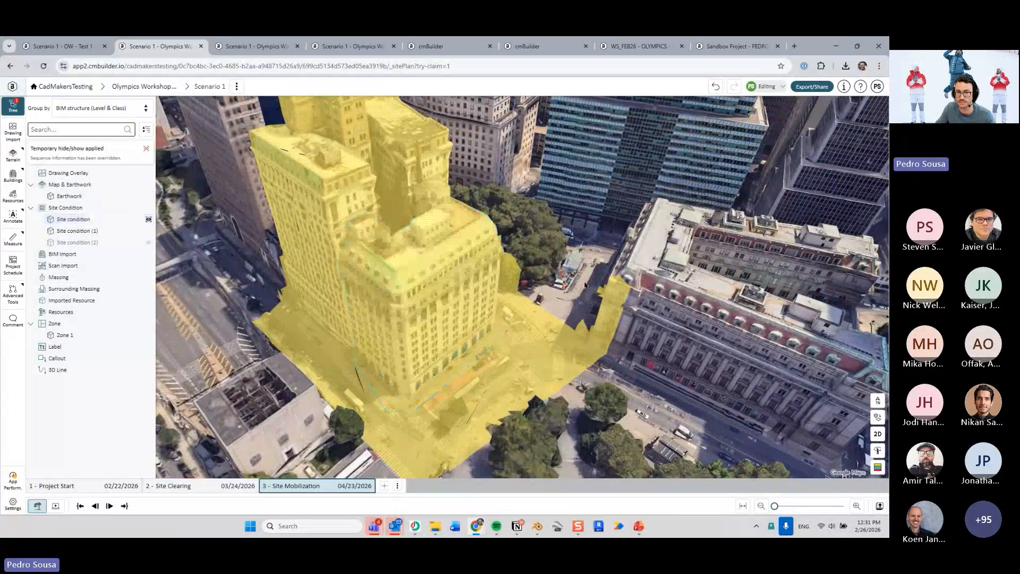
pyautogui.moveTo(591, 279); pyautogui.dragTo(559, 286)
pyautogui.scroll(-3, 449, 308)
pyautogui.moveTo(445, 305); pyautogui.dragTo(511, 320, button='right')
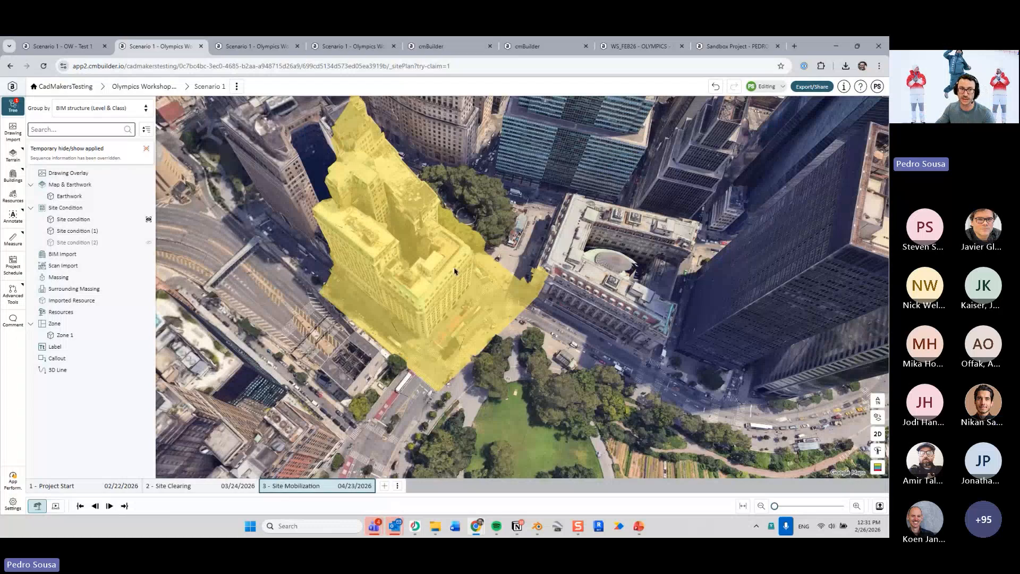
pyautogui.click(405, 277)
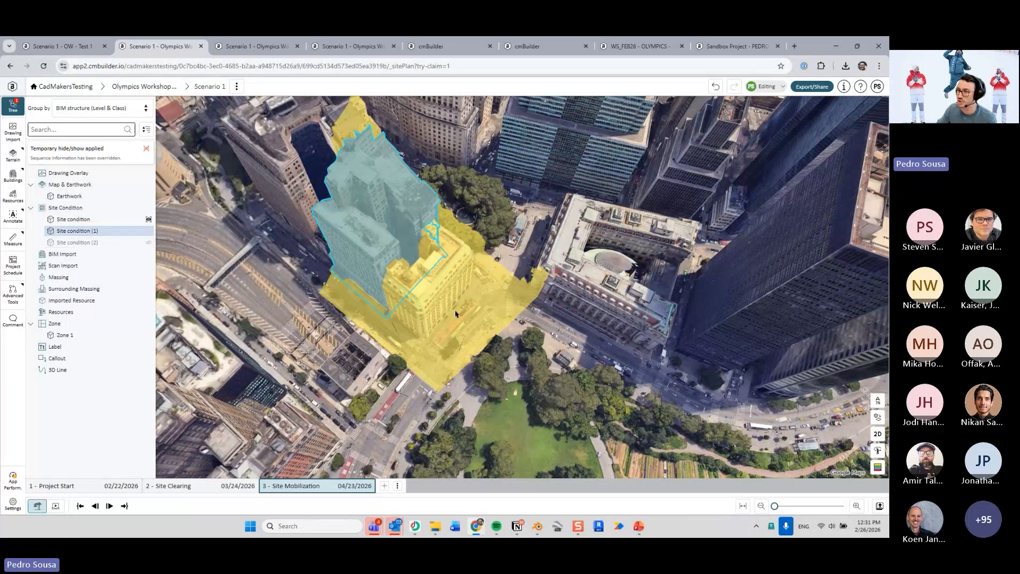
pyautogui.click(540, 340)
pyautogui.scroll(3, 540, 341)
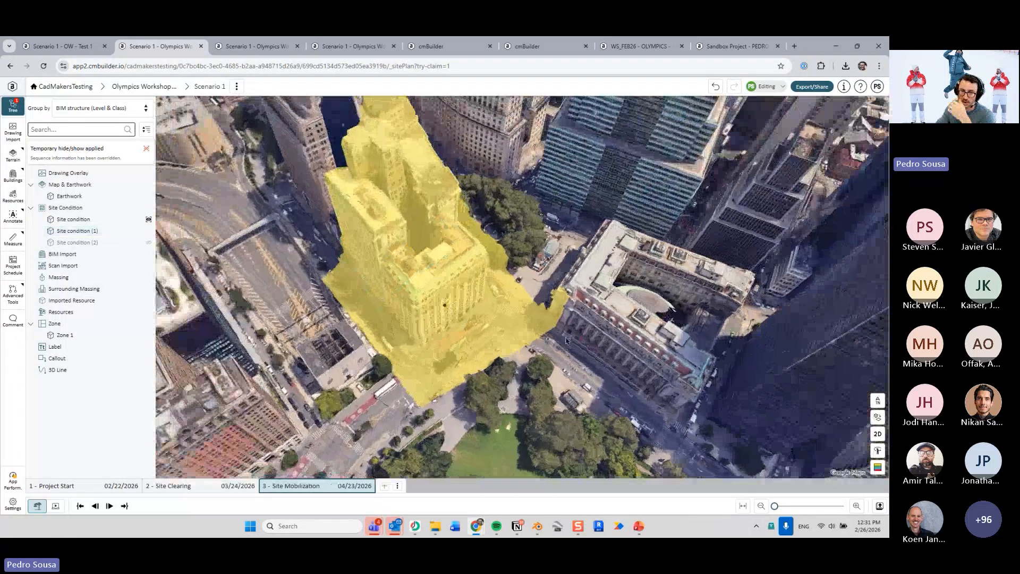
# Edit Zone 1's sketch in plan view, moving the corner nearest the courtyard building inward for an area of about 10,878 m²
pyautogui.click(527, 320)
pyautogui.moveTo(590, 369); pyautogui.dragTo(537, 376)
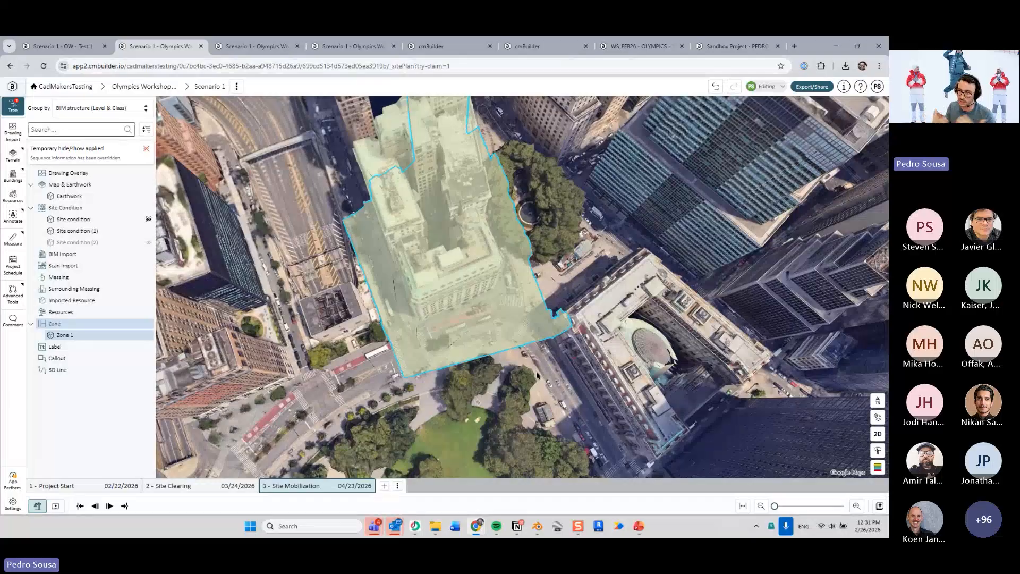
pyautogui.press('2')
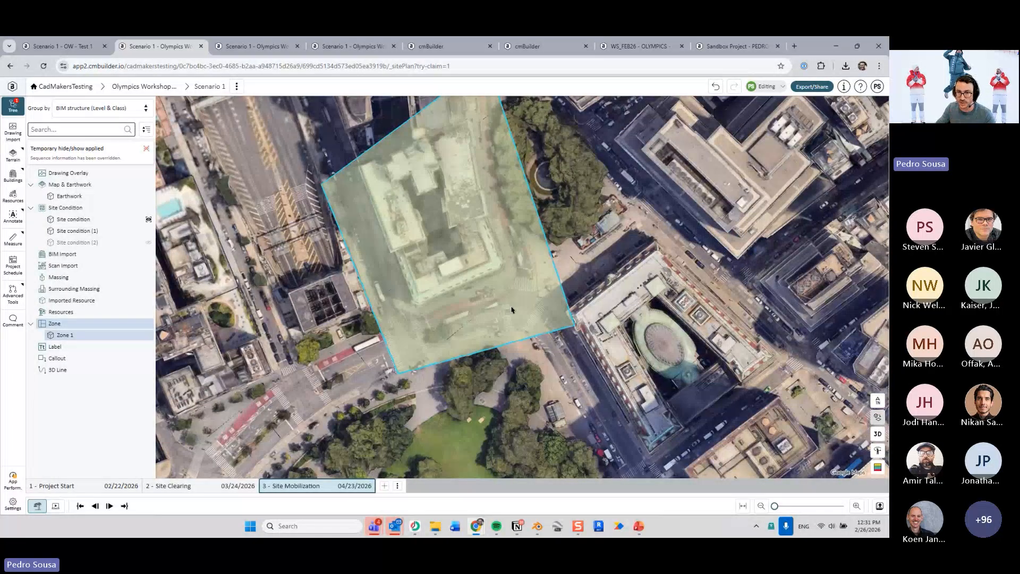
pyautogui.click(513, 309)
pyautogui.click(719, 210)
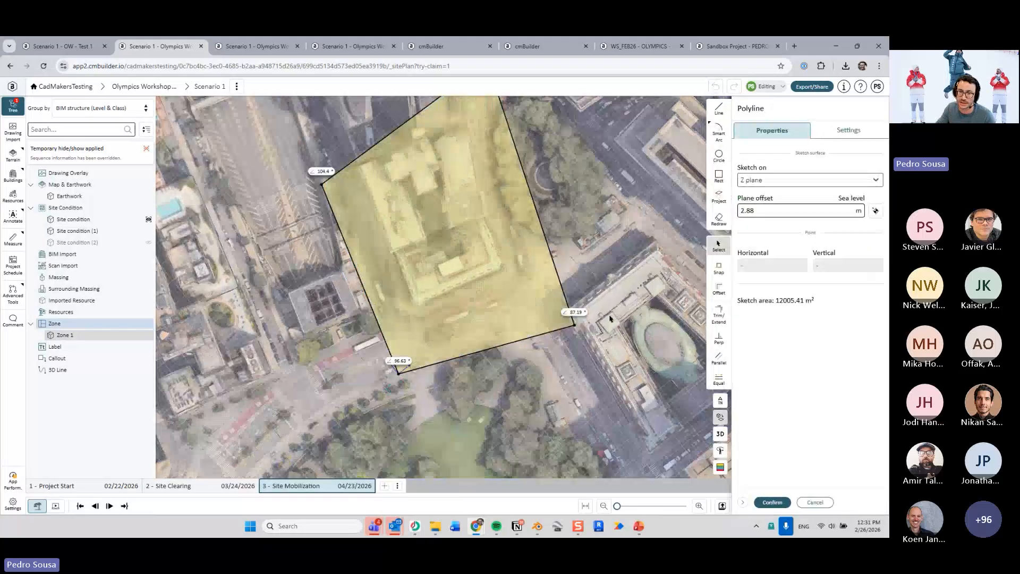
pyautogui.moveTo(573, 325); pyautogui.dragTo(555, 296)
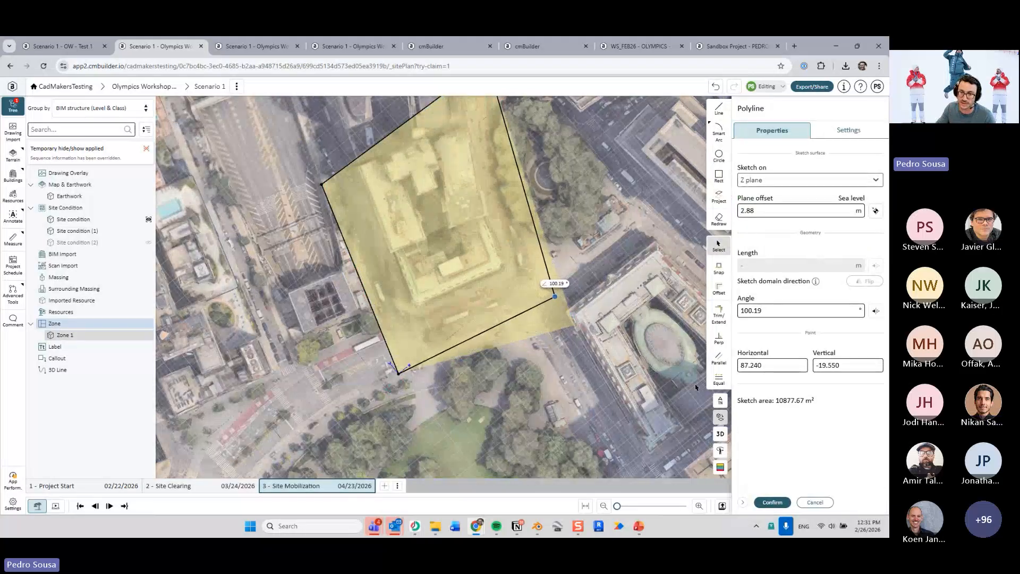
pyautogui.click(772, 502)
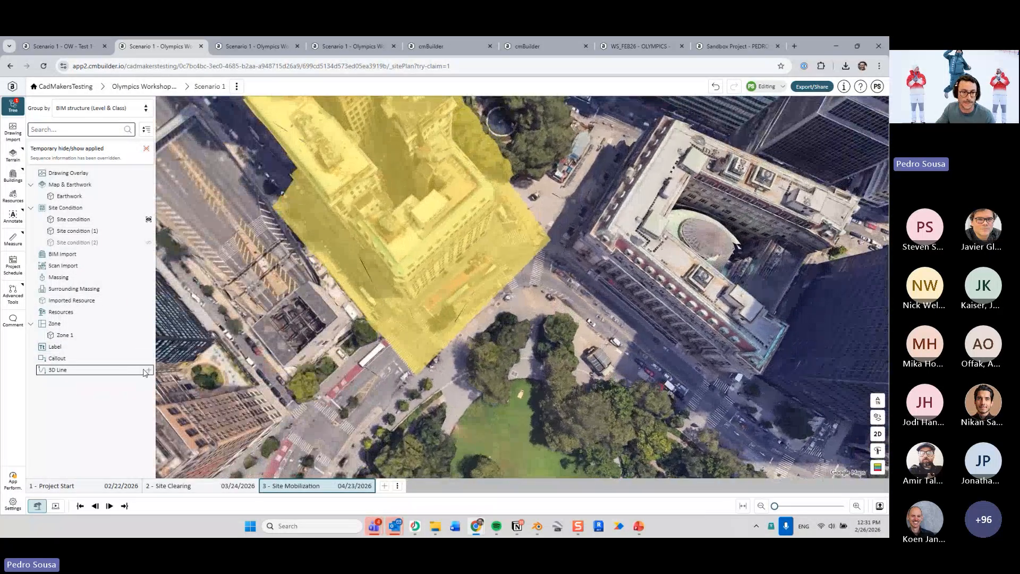
# Sketch a straight 3D line across the zone and its buildings, from the street beside the courtyard building to the opposite road
pyautogui.click(149, 370)
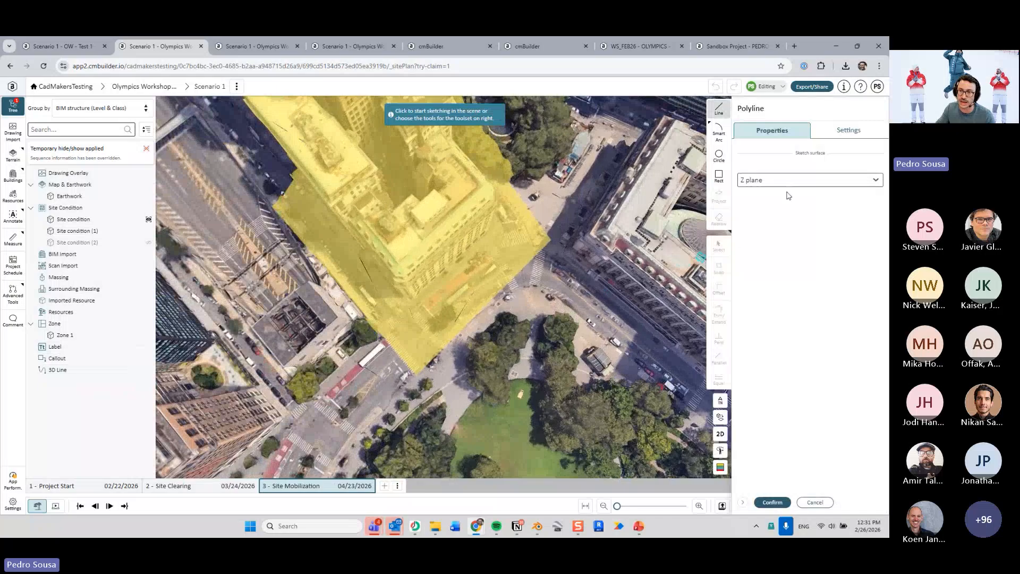
pyautogui.click(583, 222)
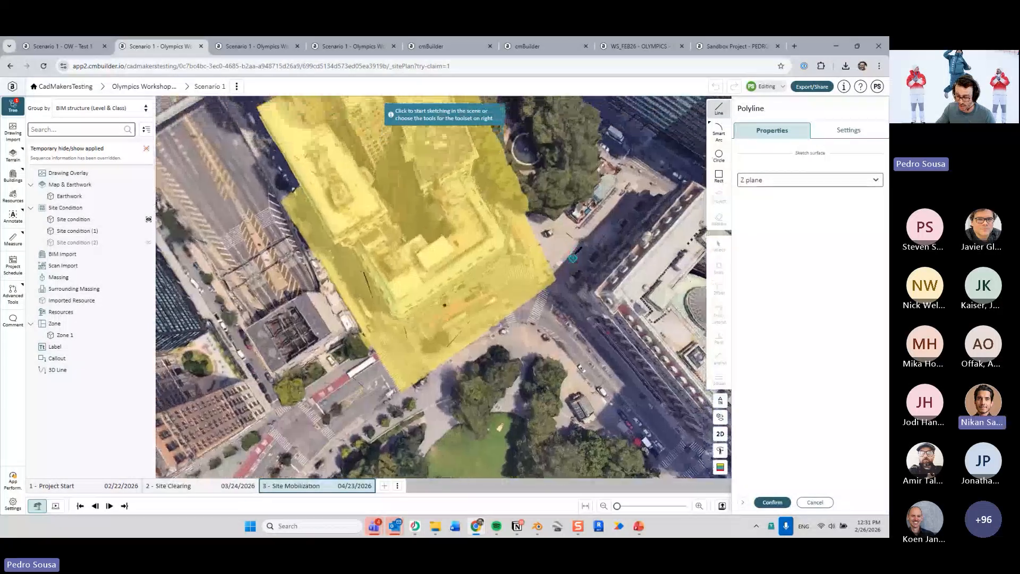
pyautogui.click(257, 220)
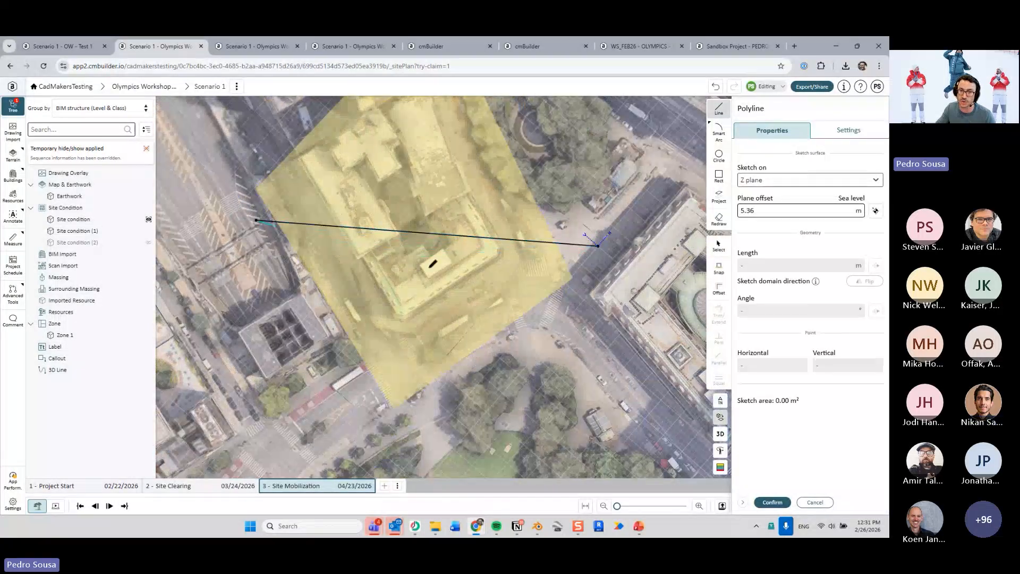
pyautogui.click(773, 502)
# Project the 3D line on terrain, give it a solid stroke style and inspect its path over the buildings
pyautogui.click(752, 200)
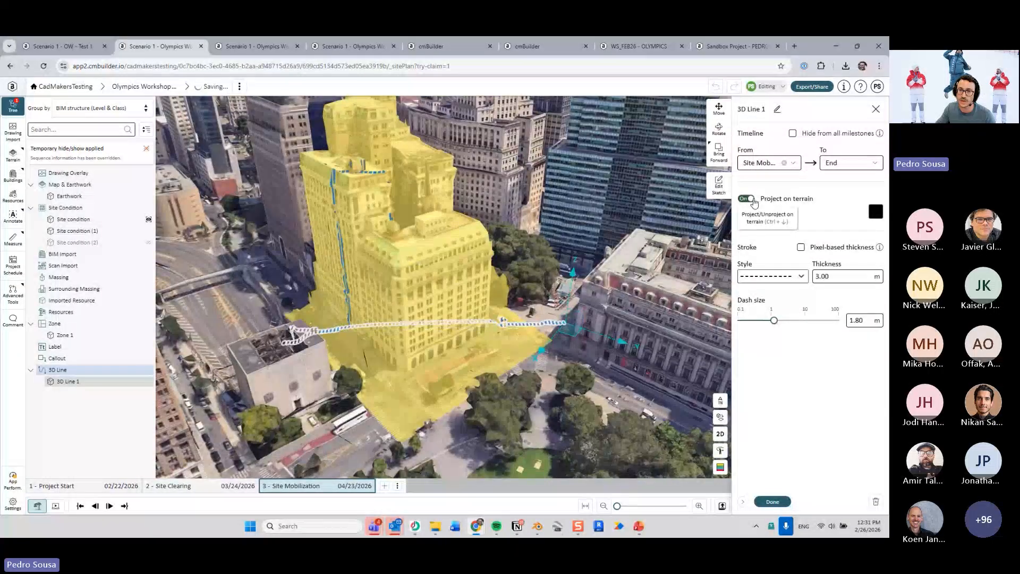
pyautogui.click(798, 276)
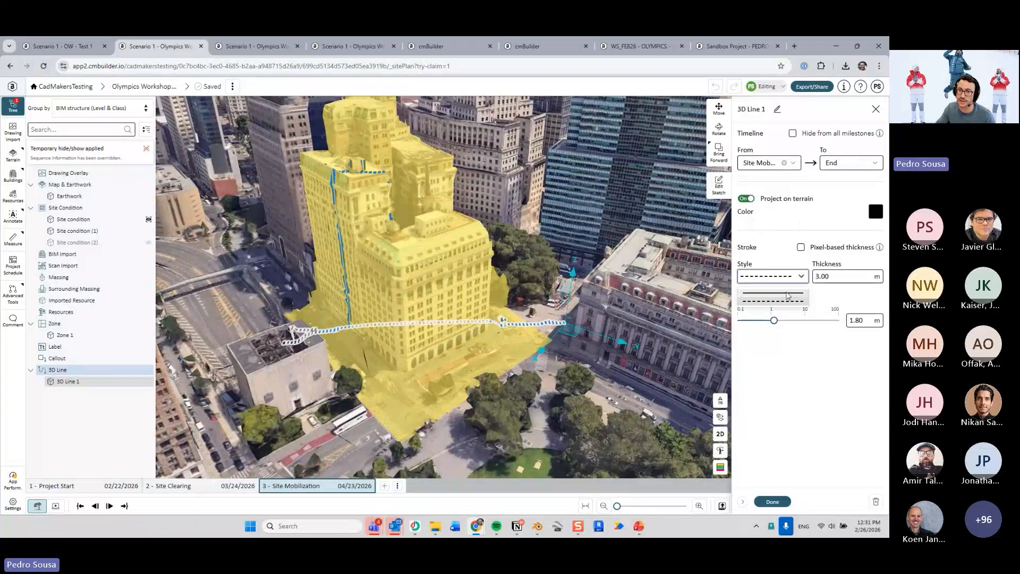
pyautogui.click(788, 293)
pyautogui.click(772, 502)
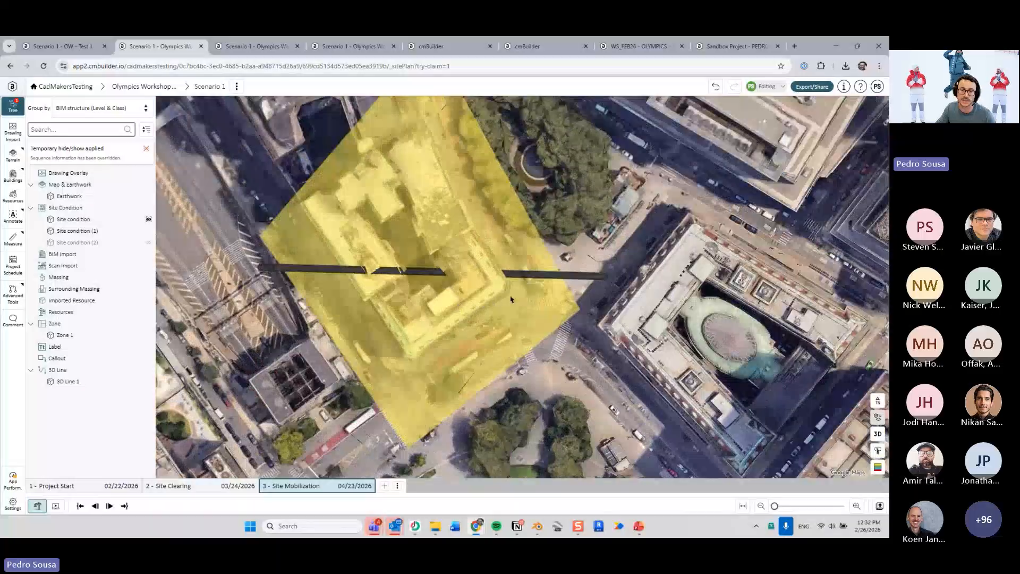
pyautogui.moveTo(511, 300); pyautogui.dragTo(494, 239, button='right')
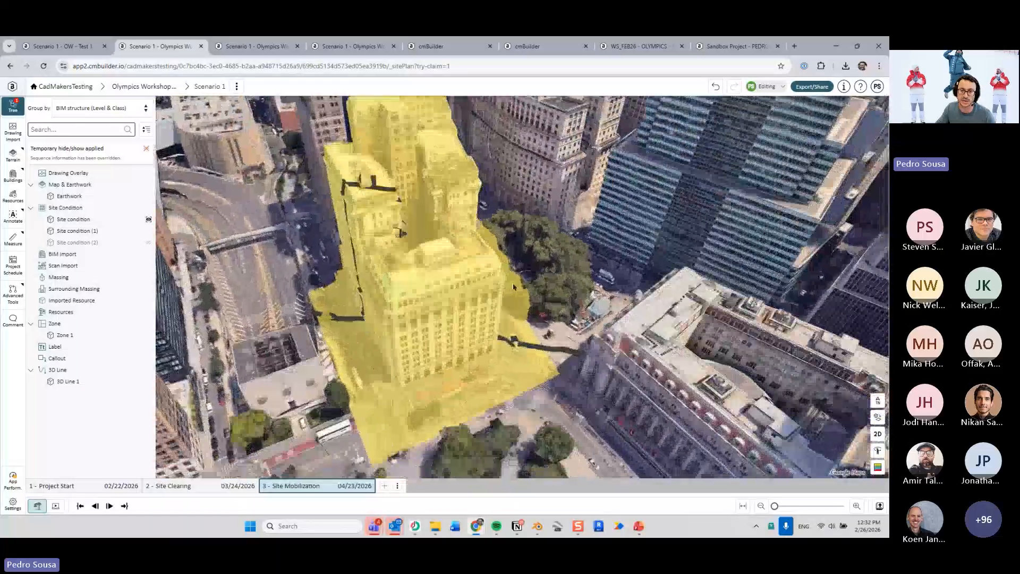
pyautogui.scroll(3, 497, 319)
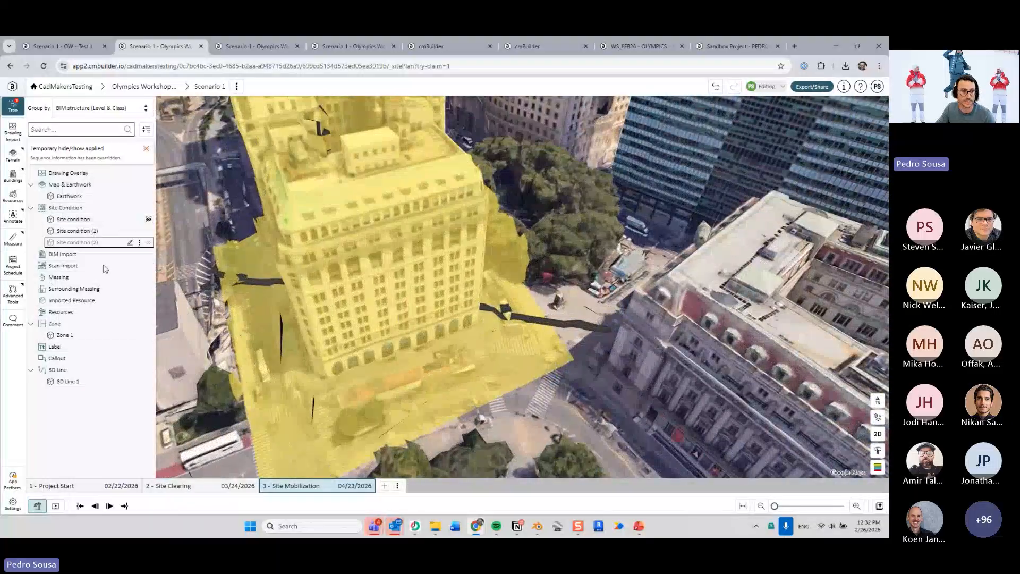
# Delete the 3D line crossing the corner block
pyautogui.click(111, 382)
pyautogui.press('Delete')
pyautogui.click(360, 330)
# Examine the park's lawns, garden plots and tree clusters from above
pyautogui.scroll(-3, 499, 356)
pyautogui.moveTo(499, 357); pyautogui.dragTo(576, 357, button='right')
pyautogui.scroll(2, 579, 357)
pyautogui.moveTo(588, 364); pyautogui.dragTo(436, 257)
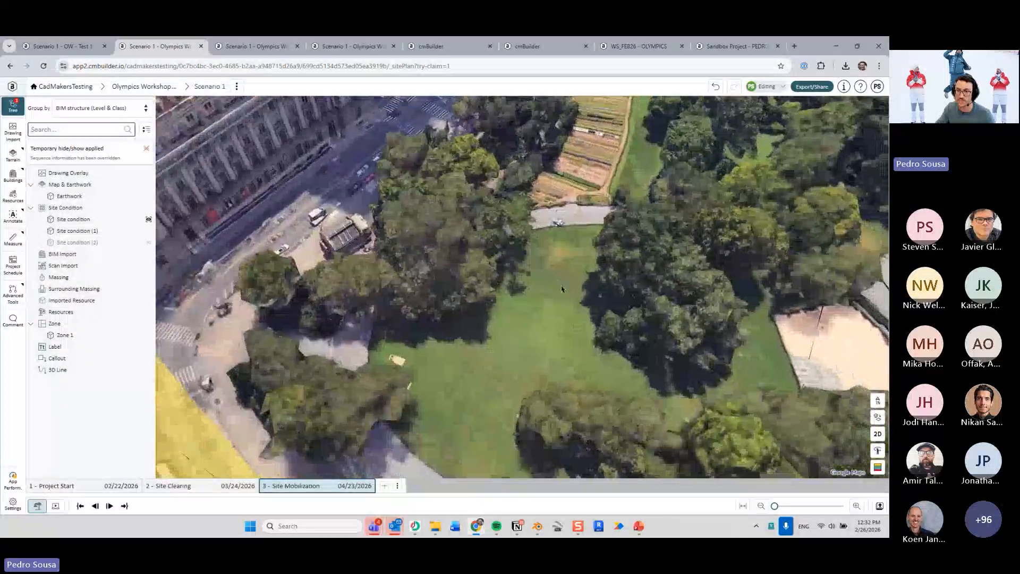
pyautogui.moveTo(565, 289); pyautogui.dragTo(520, 273, button='right')
pyautogui.moveTo(520, 277); pyautogui.dragTo(456, 278)
pyautogui.moveTo(456, 278); pyautogui.dragTo(574, 303, button='right')
pyautogui.moveTo(653, 276); pyautogui.dragTo(430, 274)
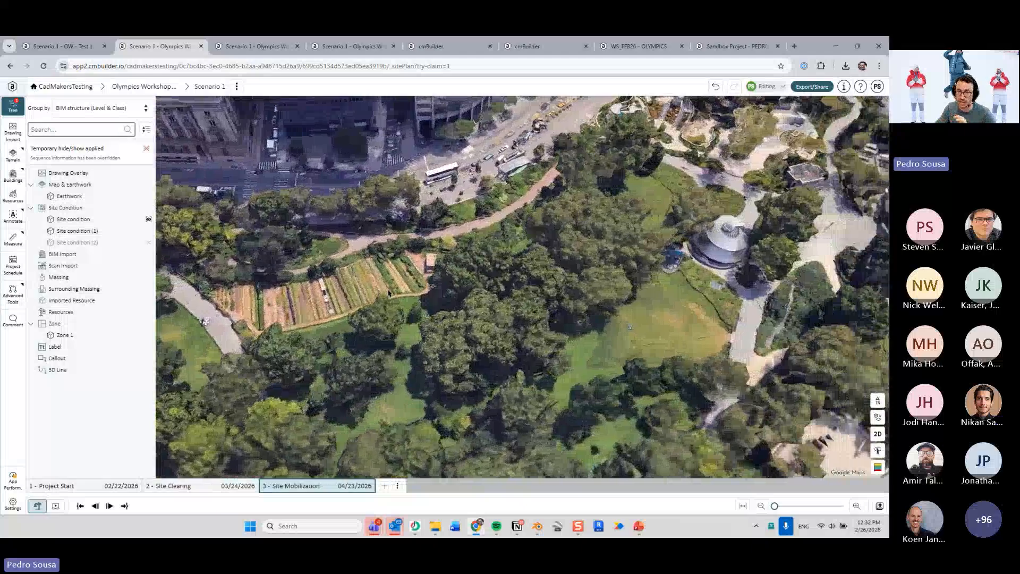
pyautogui.moveTo(566, 234)
pyautogui.mouseDown(button='right')
pyautogui.moveTo(584, 228)
pyautogui.moveTo(577, 239)
pyautogui.mouseUp(button='right')
pyautogui.moveTo(627, 255); pyautogui.dragTo(569, 264)
pyautogui.moveTo(569, 260); pyautogui.dragTo(571, 266, button='right')
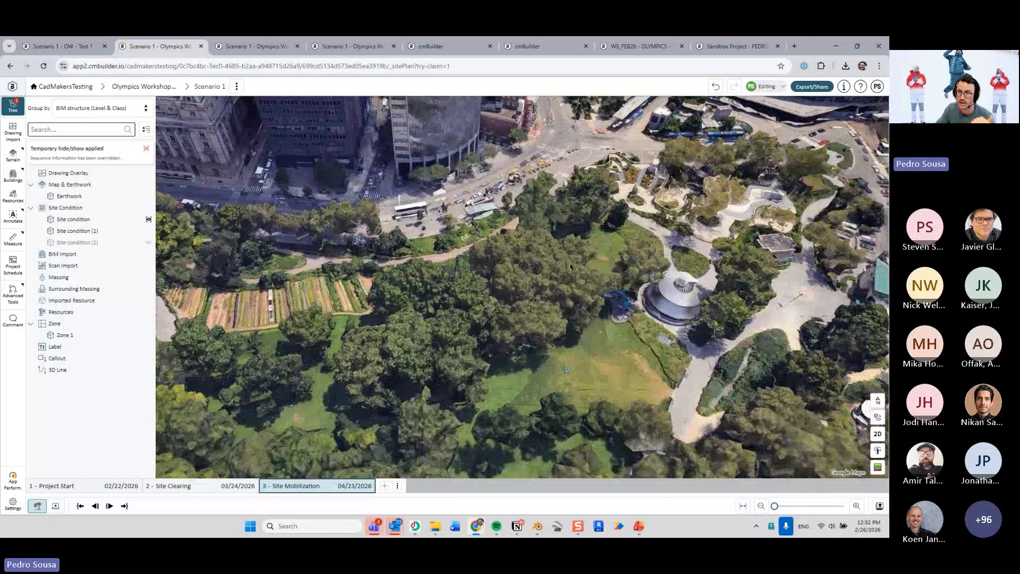
pyautogui.moveTo(277, 283); pyautogui.dragTo(287, 296, button='right')
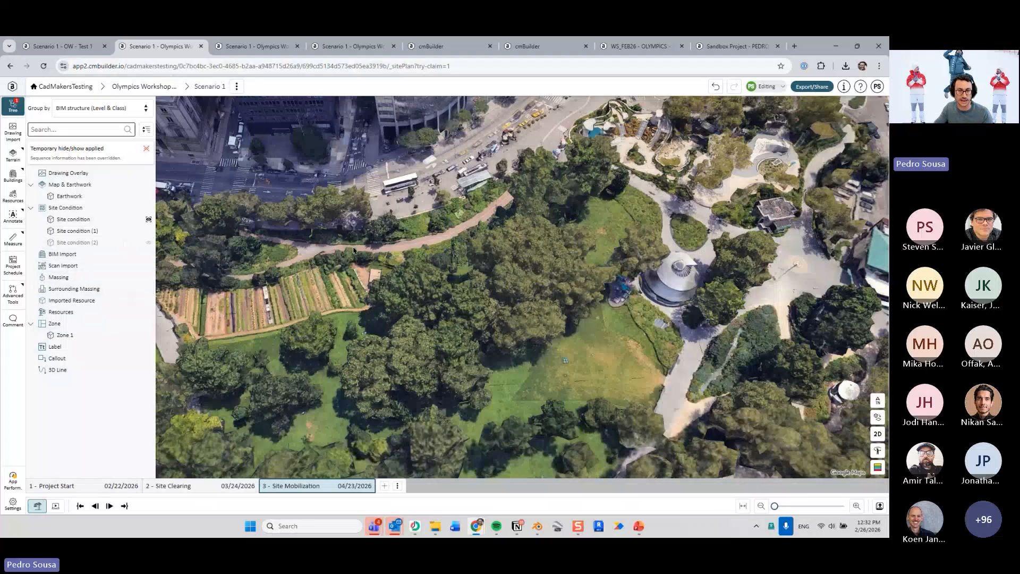
# Add a Construction Site Hoarding along a zigzag polyline sketched in plan view from the garden plots across the trees and lawn
pyautogui.click(878, 434)
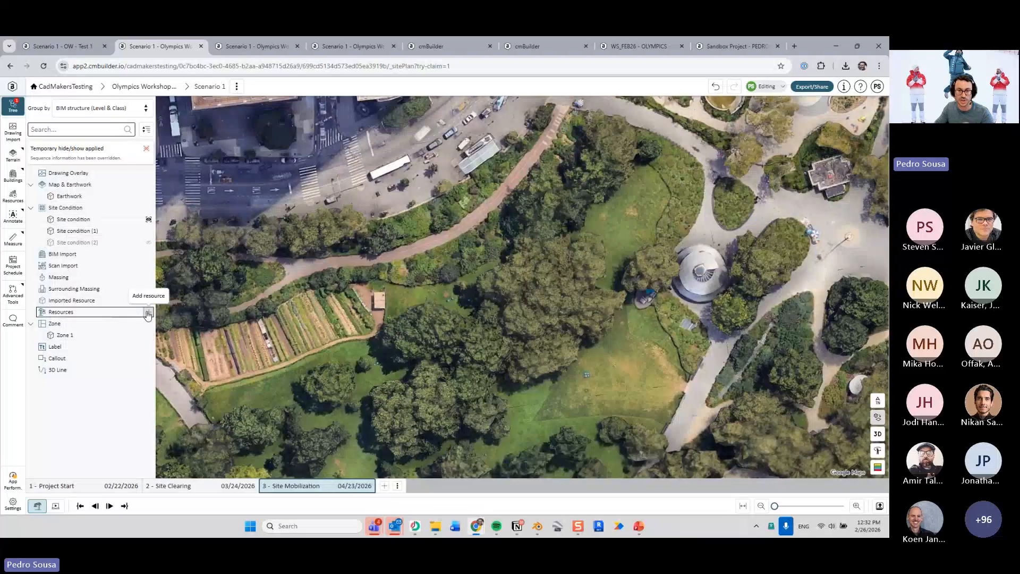
pyautogui.click(148, 314)
pyautogui.scroll(-2, 798, 353)
pyautogui.click(799, 353)
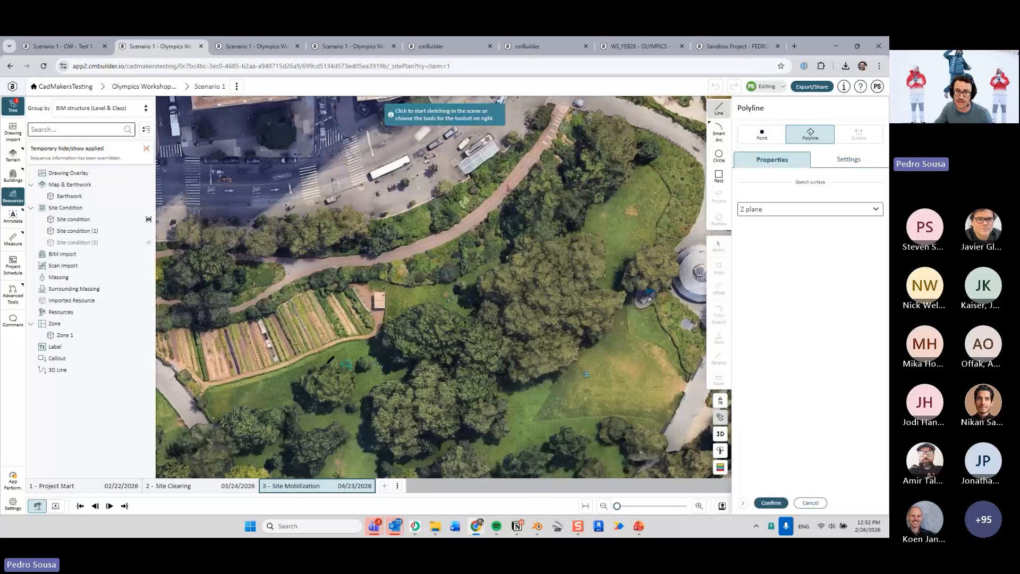
pyautogui.click(331, 328)
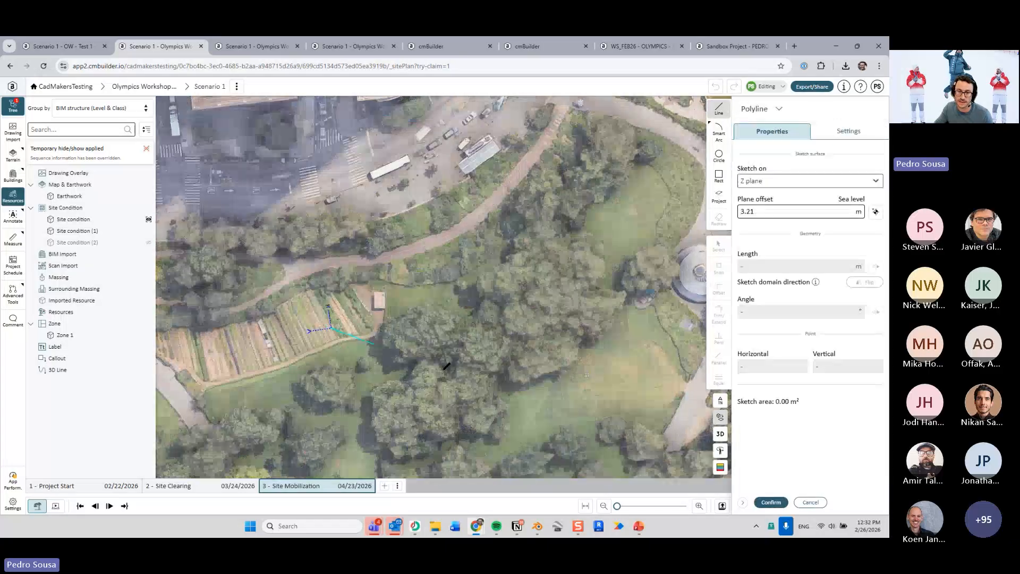
pyautogui.click(557, 423)
pyautogui.click(466, 258)
pyautogui.click(599, 398)
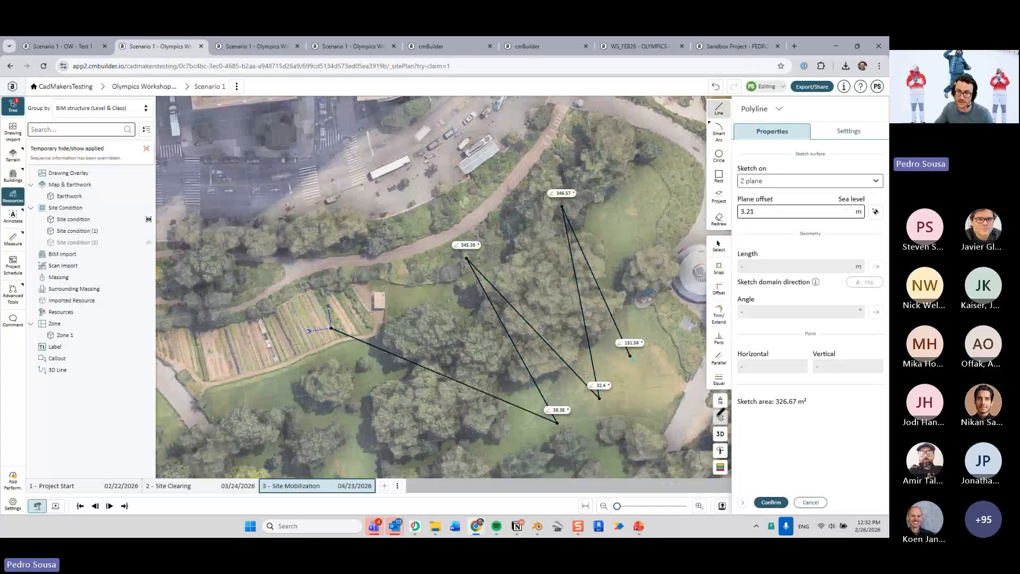
pyautogui.click(771, 502)
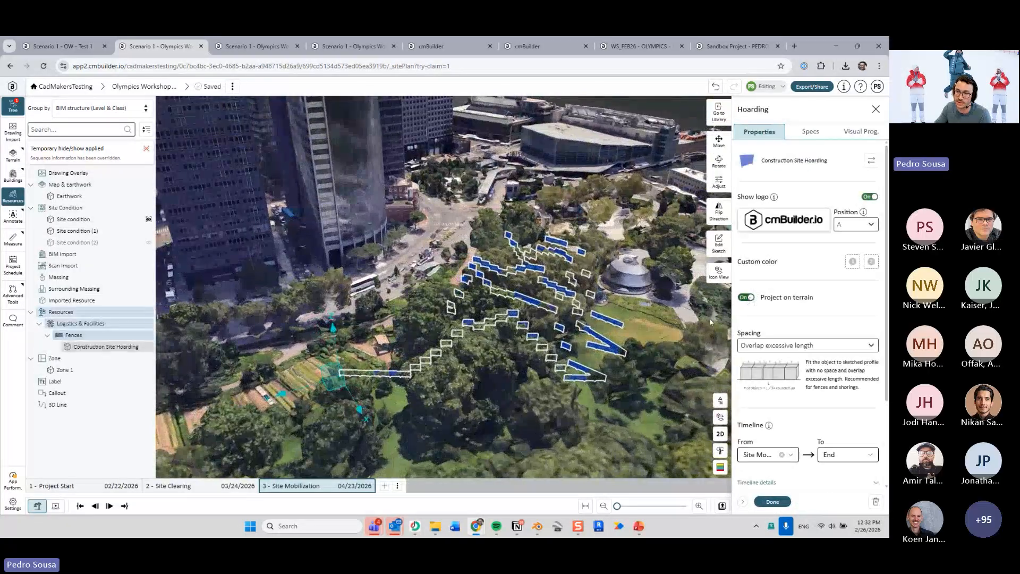
# Redraw the hoarding's sketch as a zigzag line across the yellow zone's tower block, confirm it and finish editing the hoarding
pyautogui.moveTo(398, 340)
pyautogui.mouseDown()
pyautogui.moveTo(444, 357)
pyautogui.moveTo(463, 308)
pyautogui.moveTo(519, 337)
pyautogui.moveTo(514, 361)
pyautogui.moveTo(484, 331)
pyautogui.moveTo(406, 306)
pyautogui.moveTo(348, 303)
pyautogui.moveTo(308, 316)
pyautogui.moveTo(430, 331)
pyautogui.moveTo(338, 326)
pyautogui.moveTo(345, 331)
pyautogui.mouseUp()
pyautogui.click(718, 244)
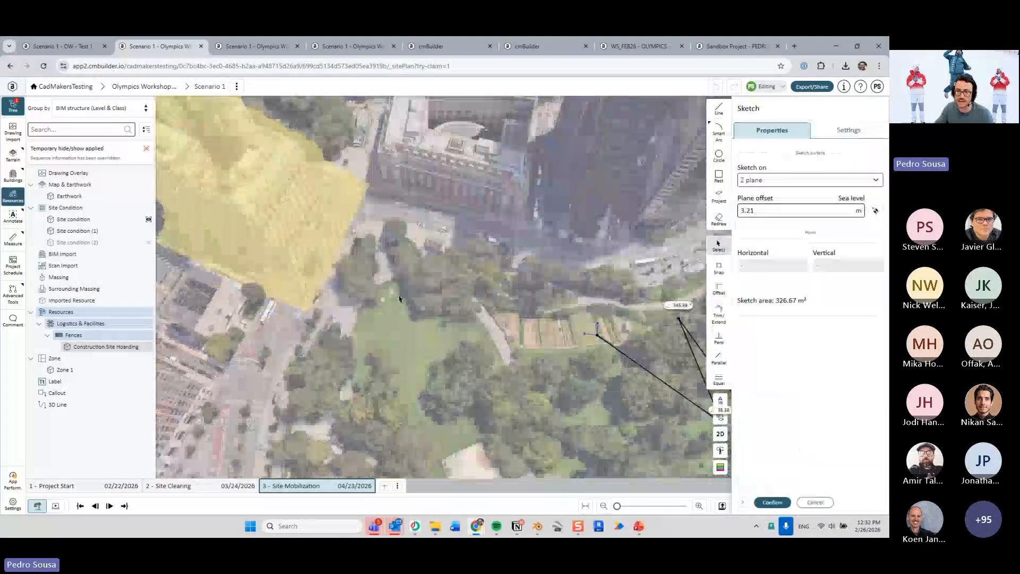
pyautogui.click(715, 223)
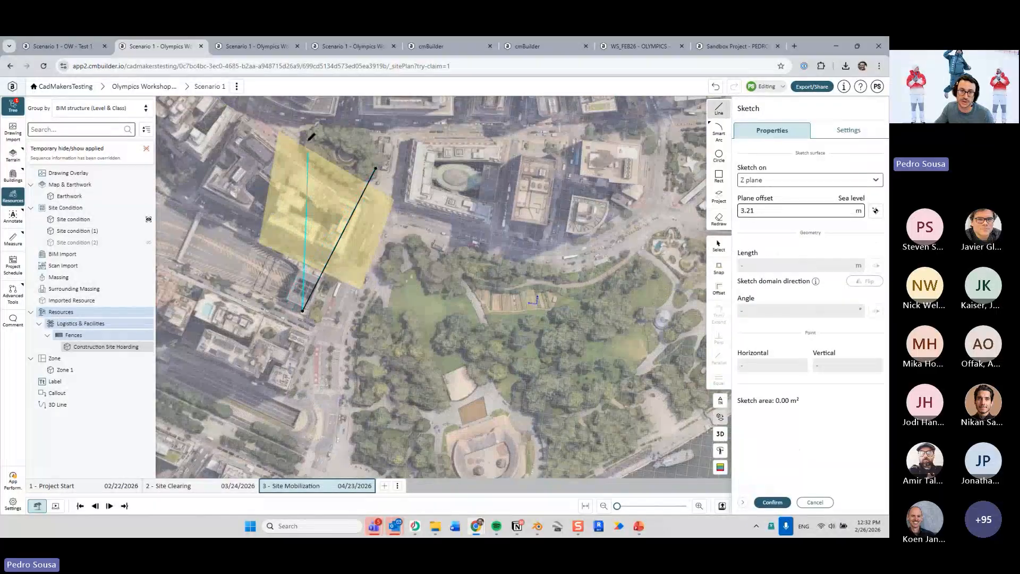
pyautogui.click(767, 503)
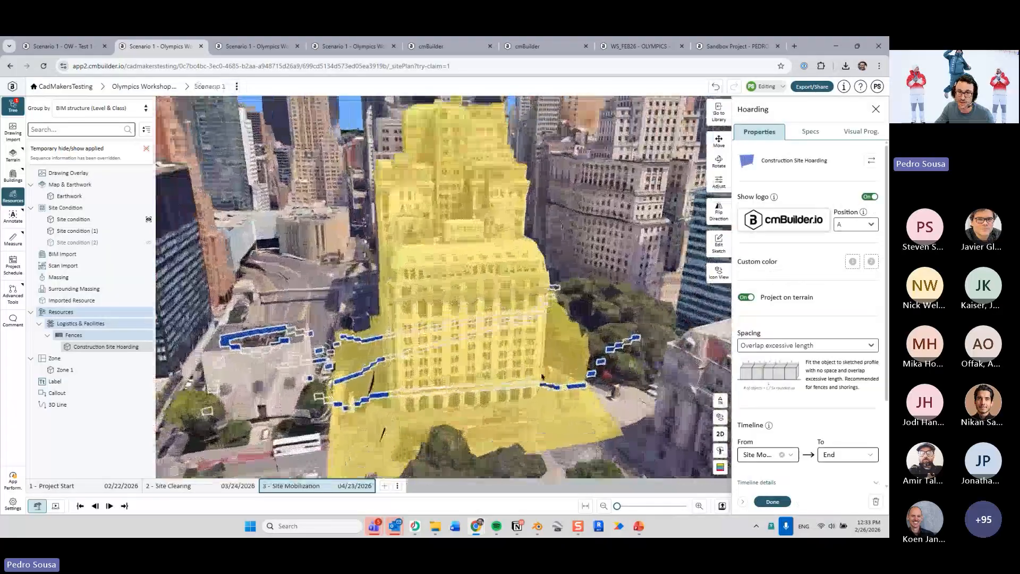
pyautogui.moveTo(542, 376); pyautogui.dragTo(503, 290)
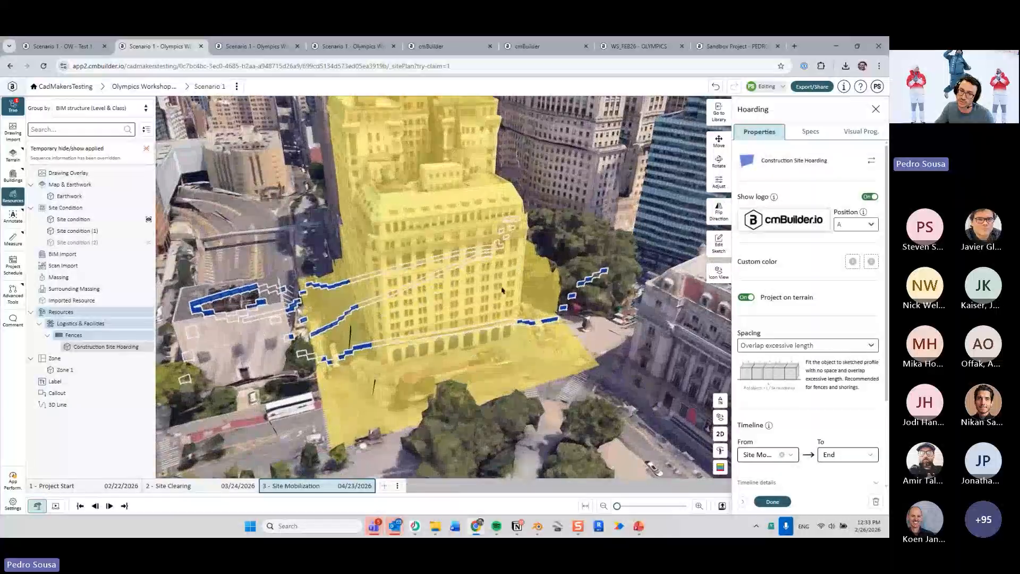
pyautogui.click(773, 501)
# Inspect how the hoarding panels project around the tower block and onto the neighbouring roof
pyautogui.moveTo(601, 387); pyautogui.dragTo(323, 280)
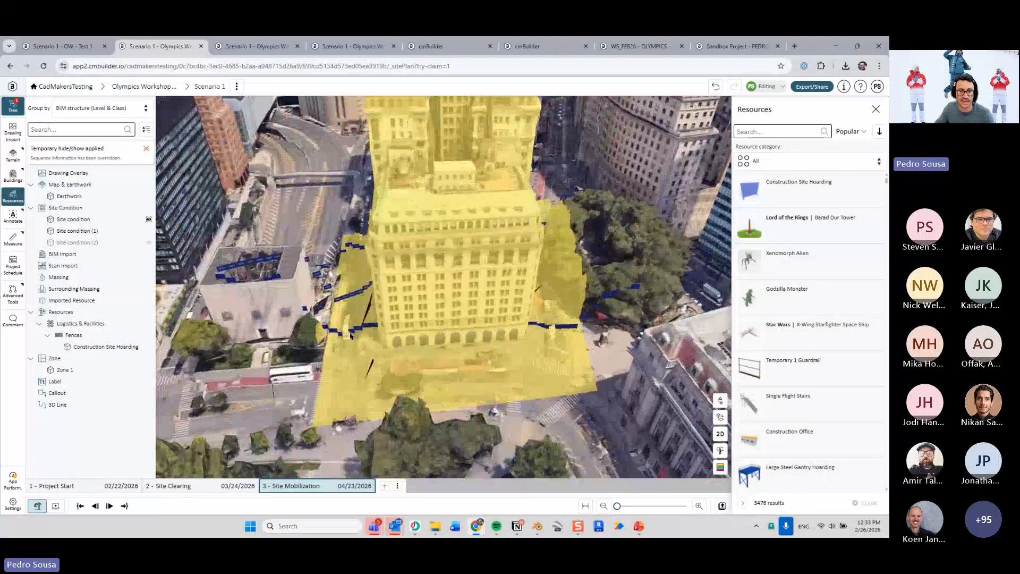
pyautogui.click(361, 330)
pyautogui.moveTo(609, 406); pyautogui.dragTo(627, 409)
pyautogui.press('Escape')
pyautogui.moveTo(473, 360); pyautogui.dragTo(524, 362)
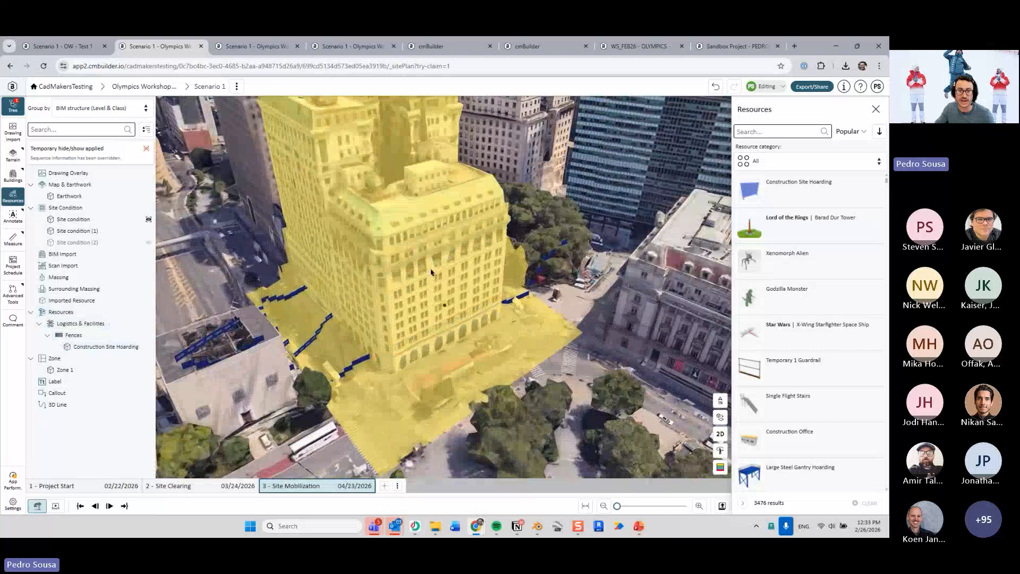
# Hide Site condition (1) and Site condition to clear the tower and its front building around the hoarding
pyautogui.click(89, 231)
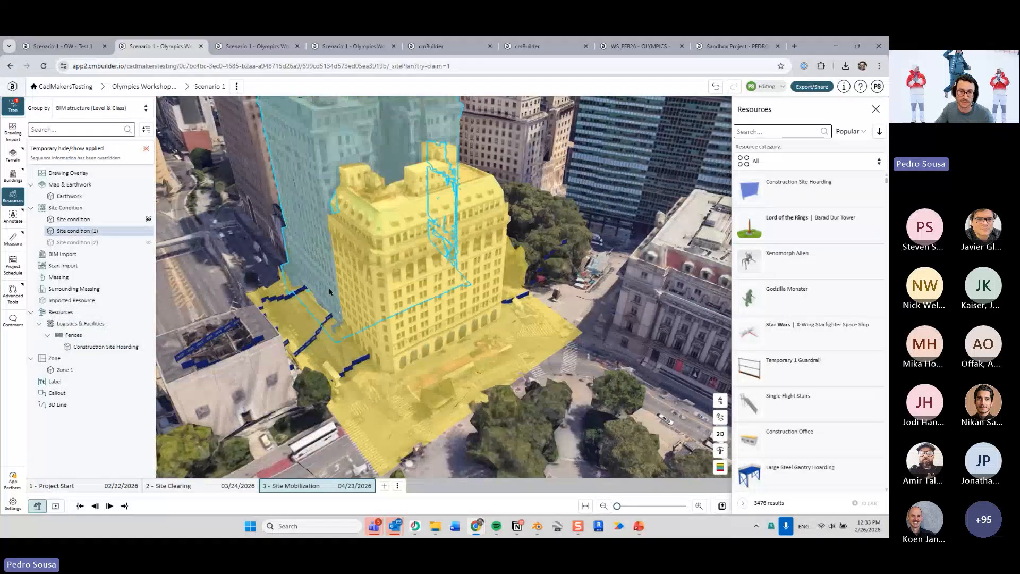
pyautogui.press('h')
pyautogui.click(582, 328)
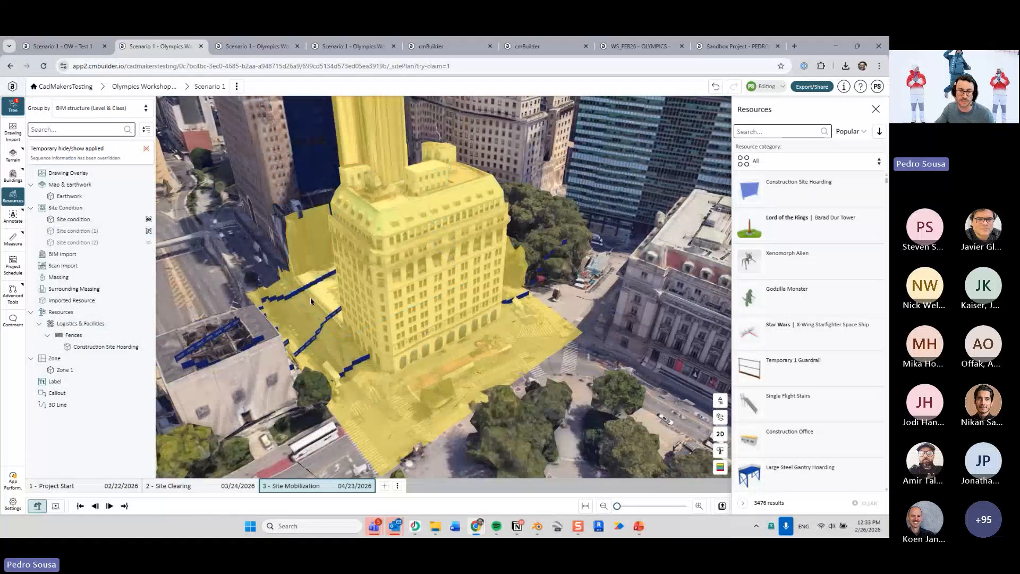
pyautogui.click(105, 221)
pyautogui.press('h')
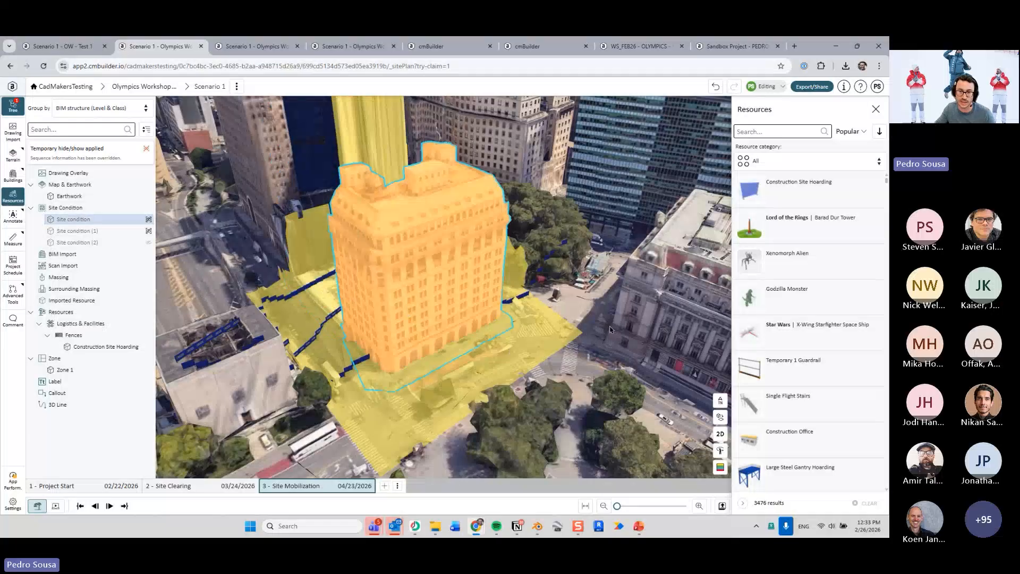
pyautogui.click(583, 329)
pyautogui.moveTo(582, 329); pyautogui.dragTo(454, 321)
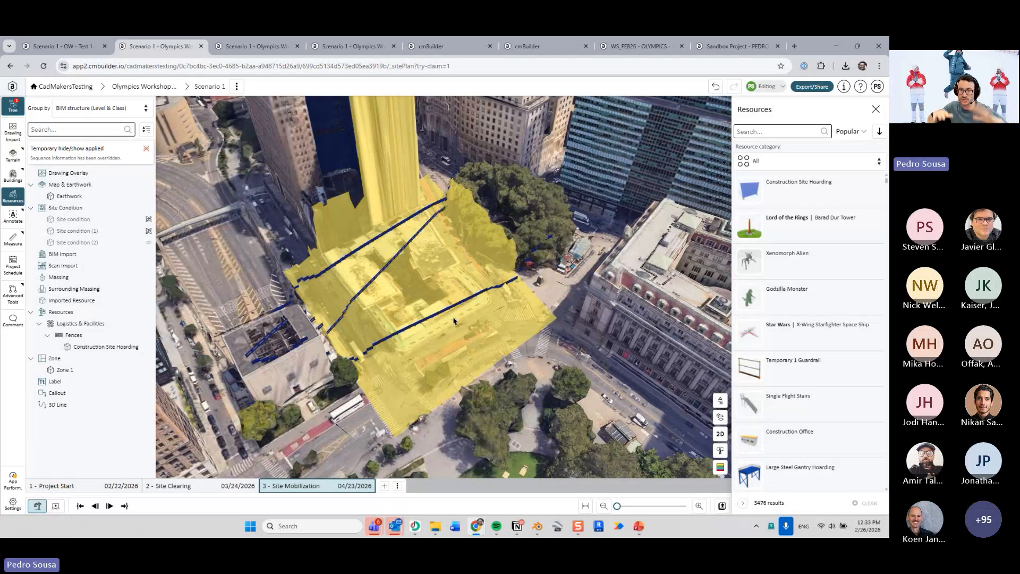
# Delete the Construction Site Hoarding crossing the cleared block and close the resource library
pyautogui.scroll(3, 468, 307)
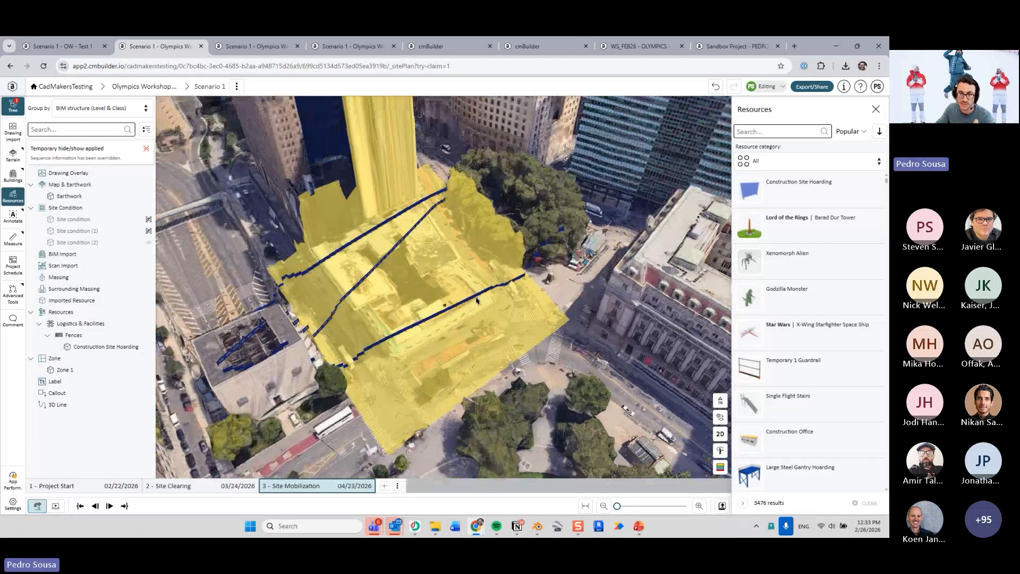
pyautogui.click(476, 301)
pyautogui.press('Delete')
pyautogui.press('Return')
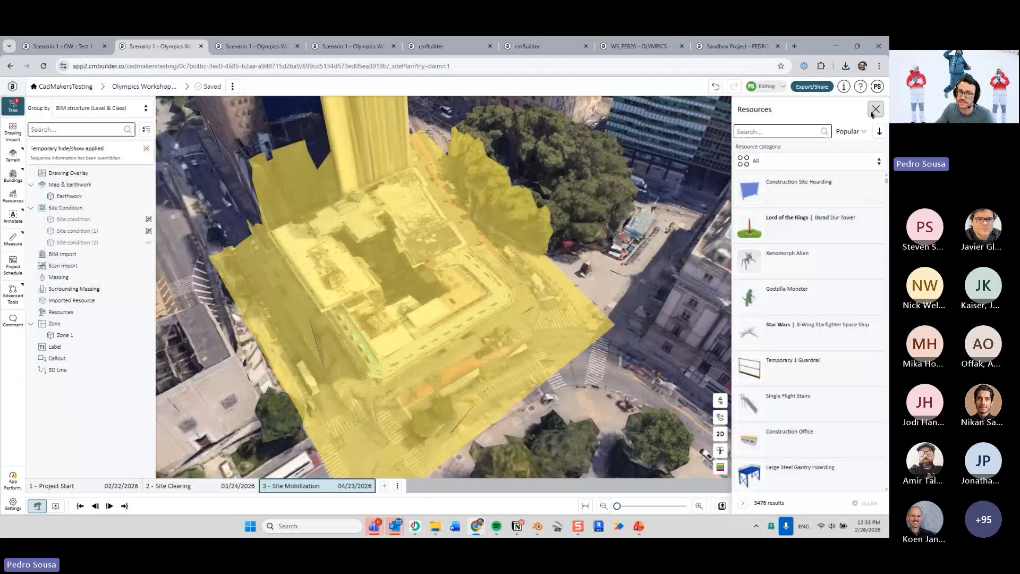
pyautogui.click(876, 110)
# Review the cleared block from several angles, and switch to PowerPoint's Google Maps Integration - Considerations slide on out-of-sync 3D data
pyautogui.scroll(-3, 584, 289)
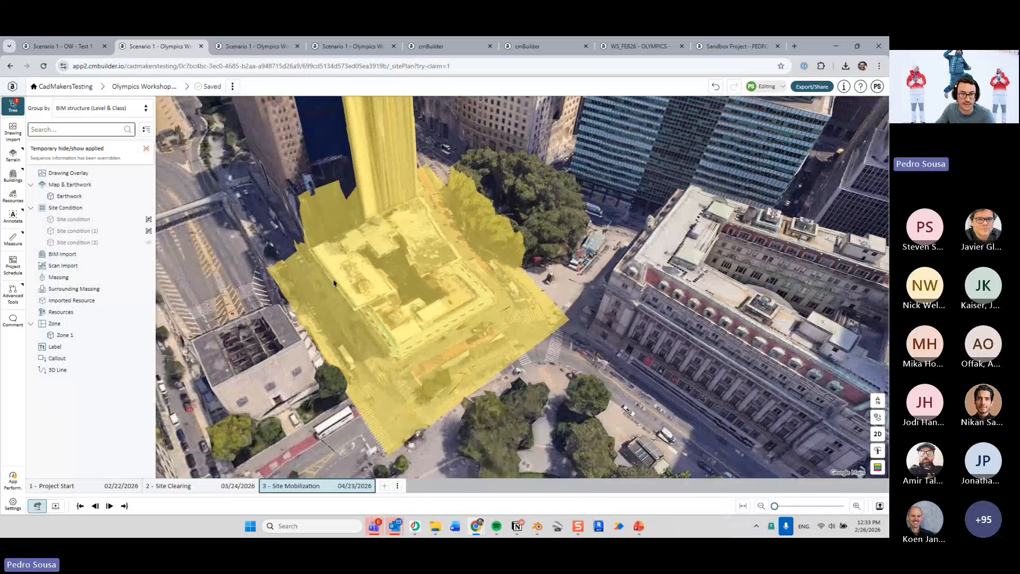
pyautogui.moveTo(466, 263); pyautogui.dragTo(438, 271, button='middle')
pyautogui.scroll(-3, 438, 277)
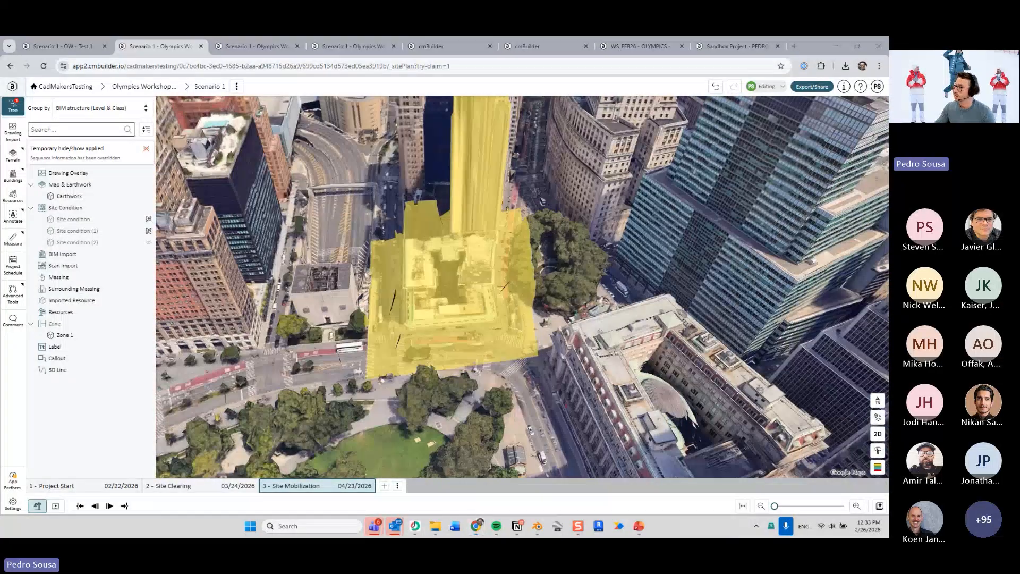
pyautogui.moveTo(425, 303); pyautogui.dragTo(460, 314, button='middle')
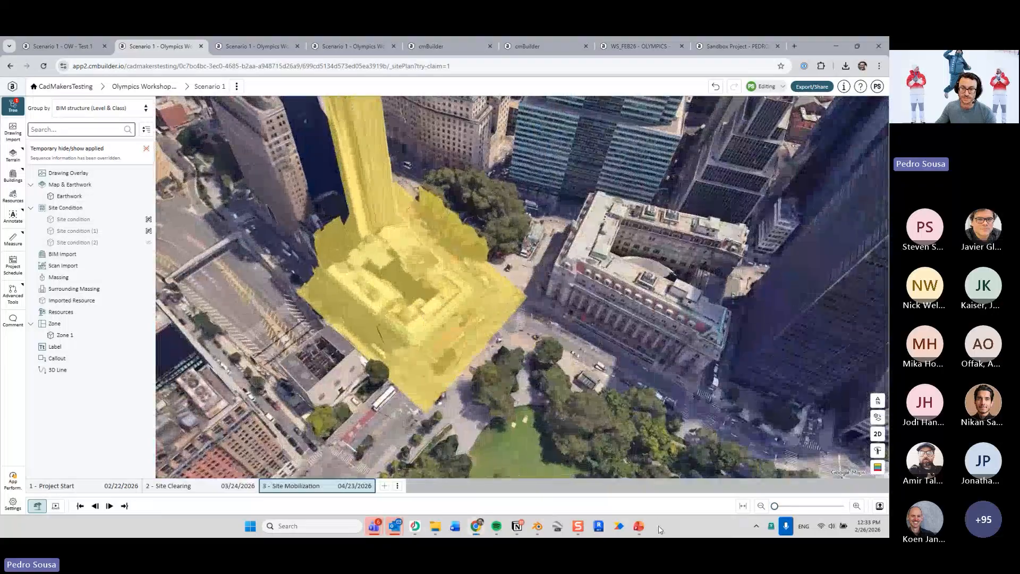
pyautogui.click(640, 526)
pyautogui.scroll(-1, 346, 354)
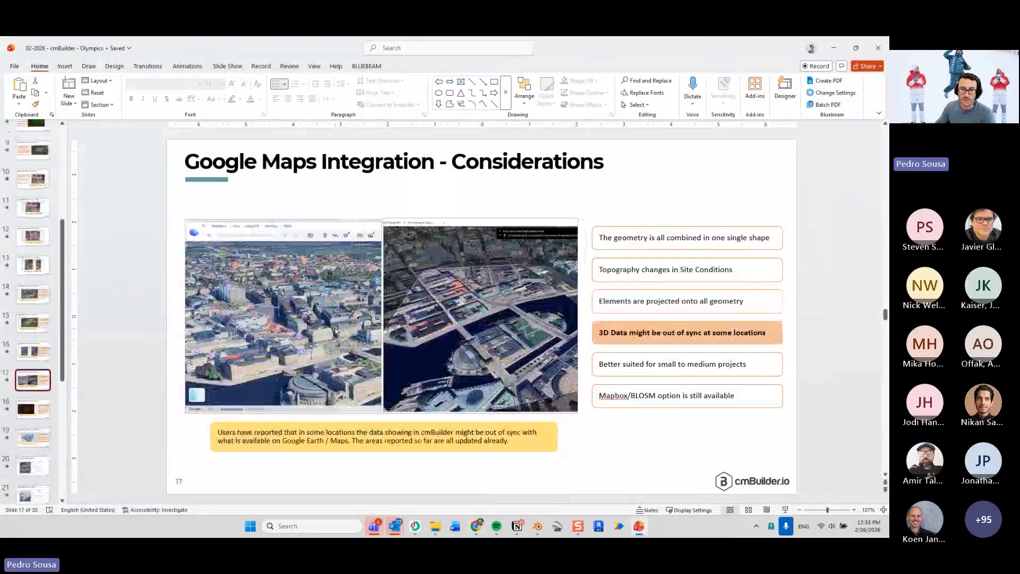